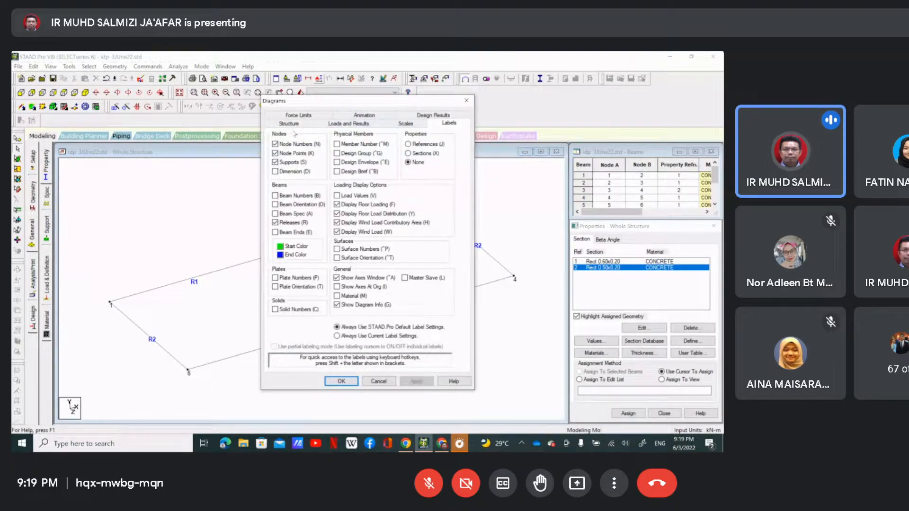
Display the beams of the structure as full 3D sections.
click(291, 124)
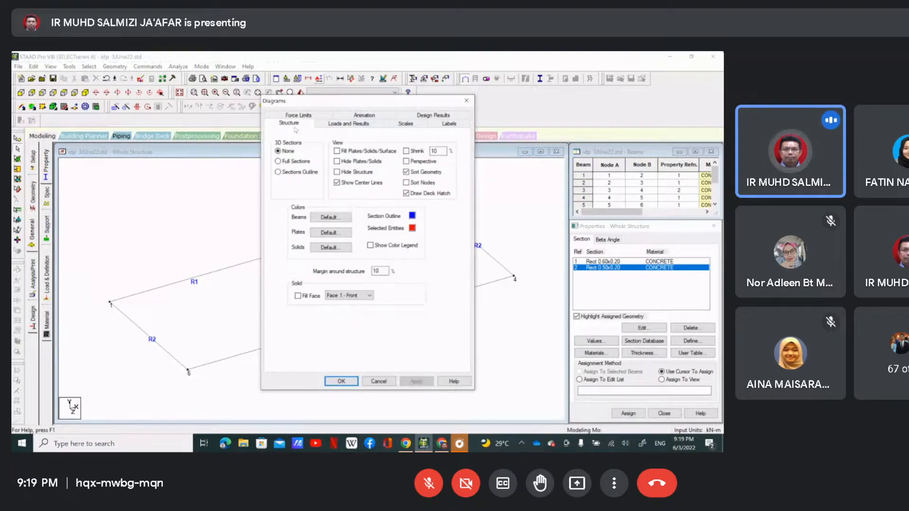
click(291, 162)
click(342, 382)
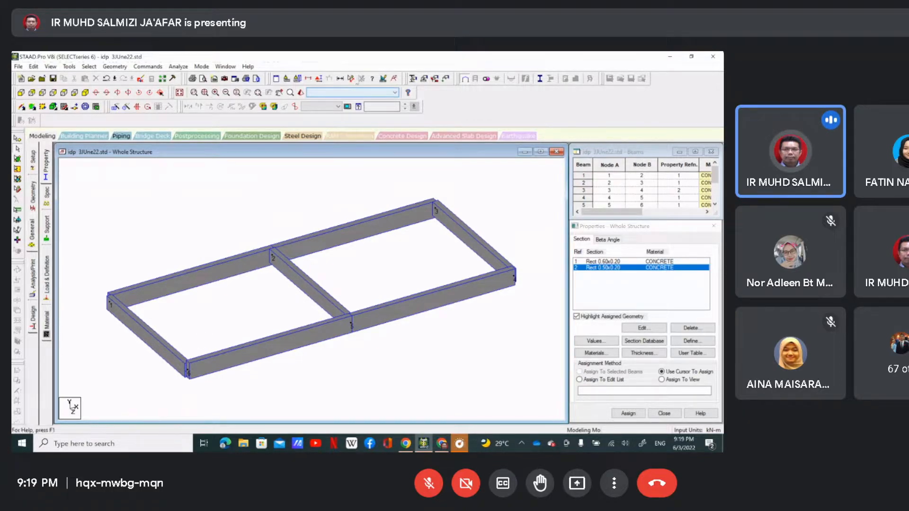
Set the property labels to None, and close the Beams table and the Properties window.
click(304, 83)
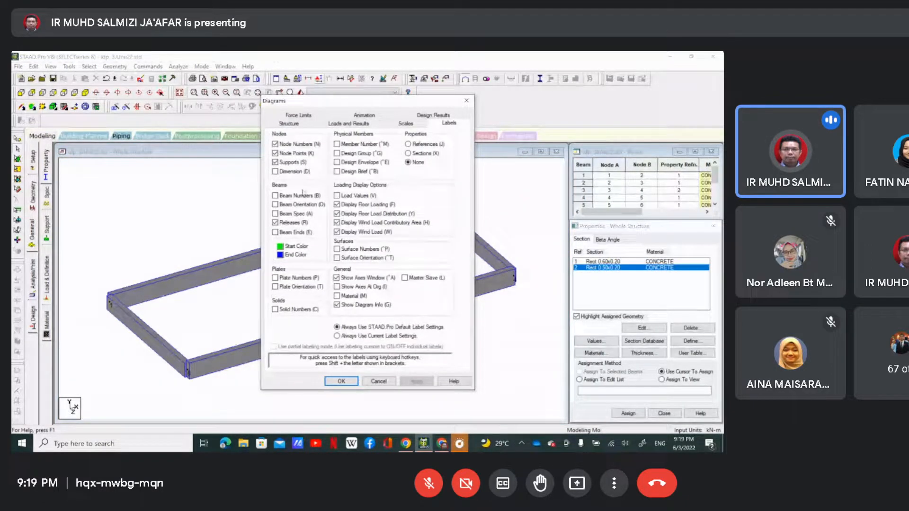
click(413, 163)
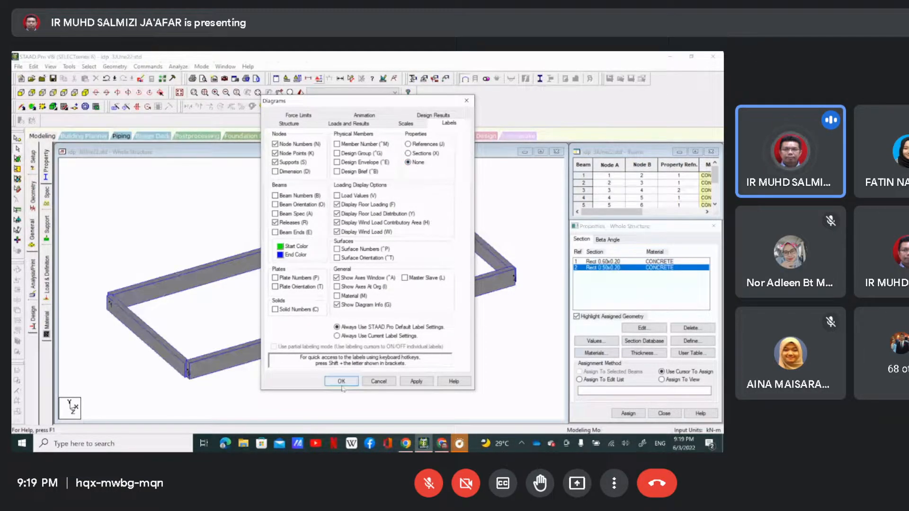
click(342, 386)
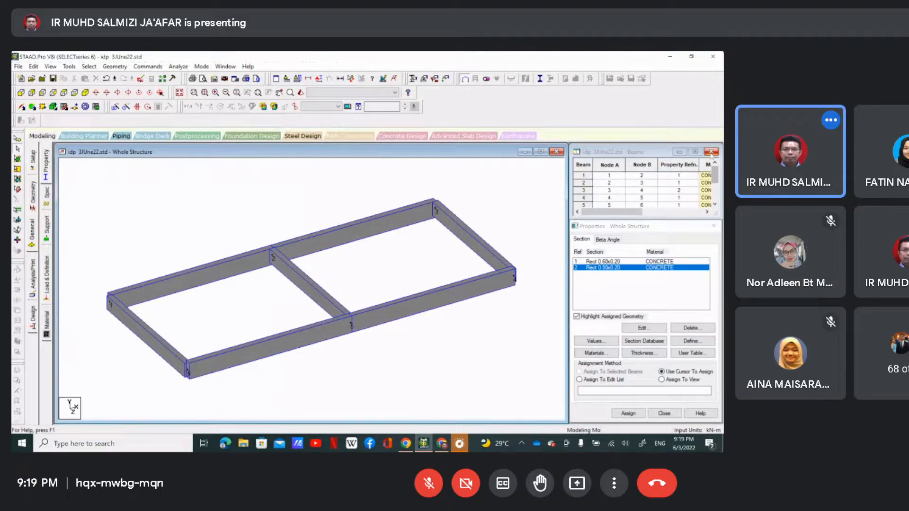
click(711, 152)
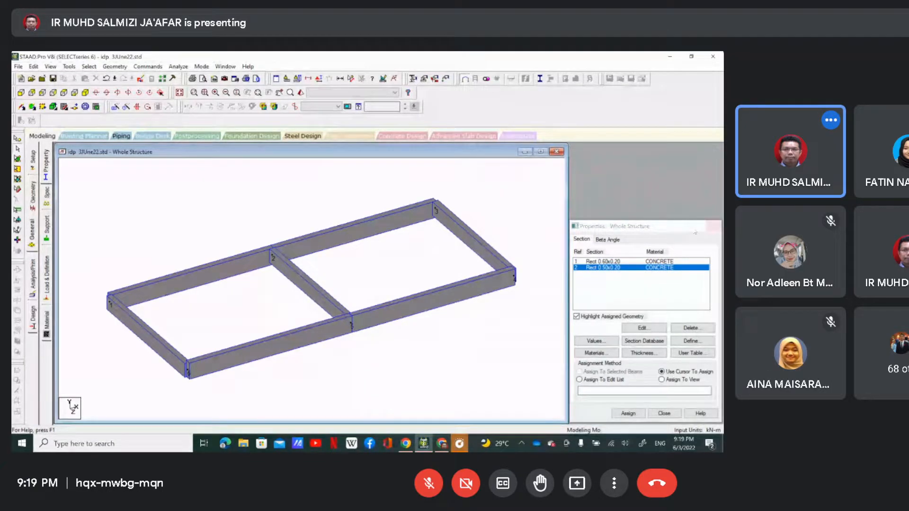
click(664, 413)
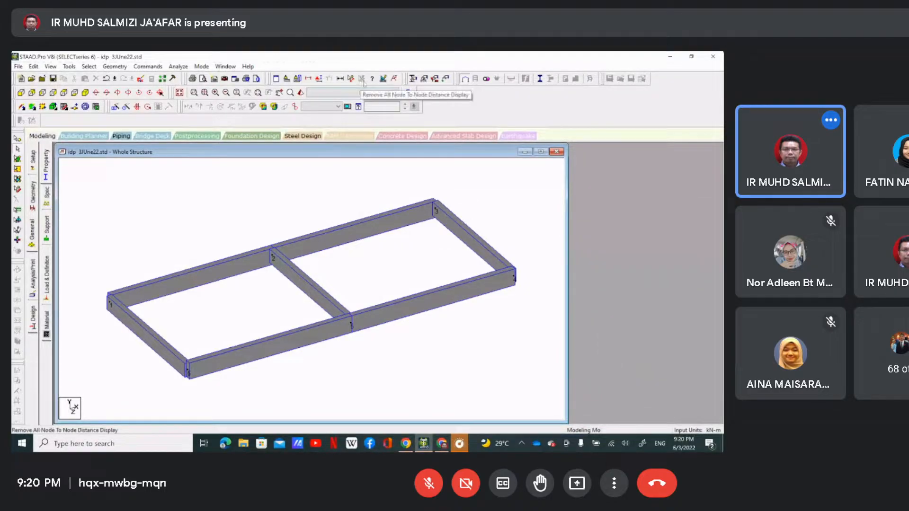
Set the 3D sections display to None so the structure is drawn as plain lines.
click(319, 79)
click(285, 125)
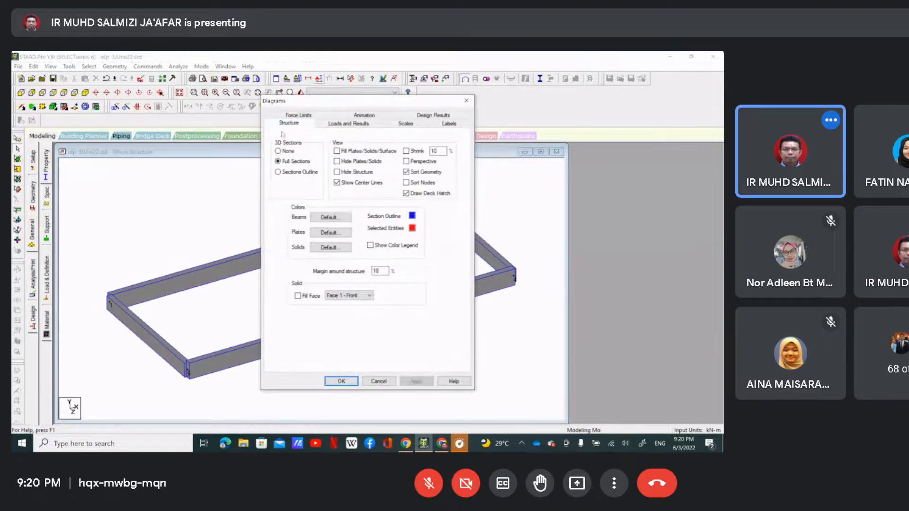
click(278, 151)
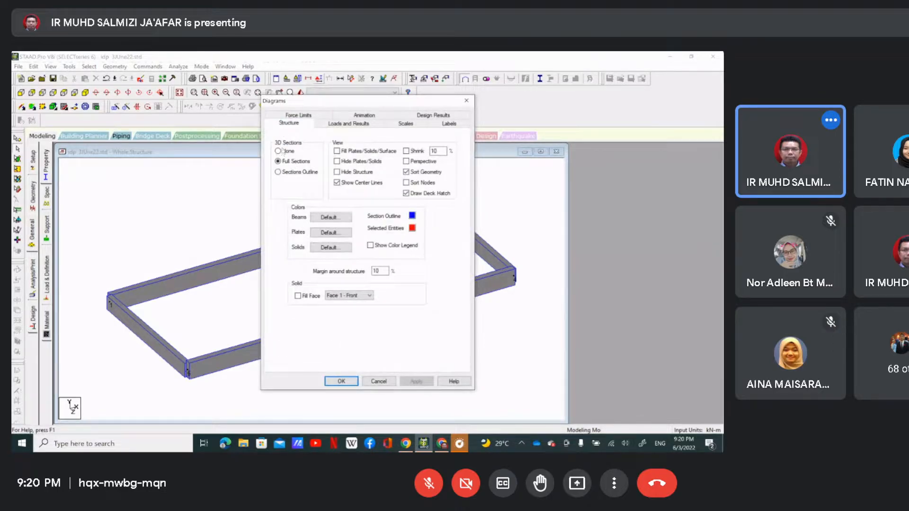
click(341, 382)
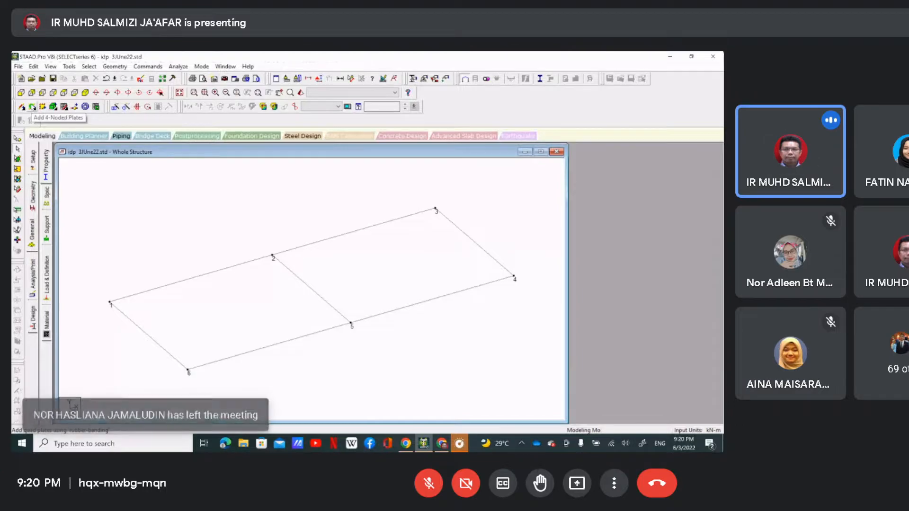
Add a 4-noded plate through nodes 1, 2, 5 and 6.
click(32, 107)
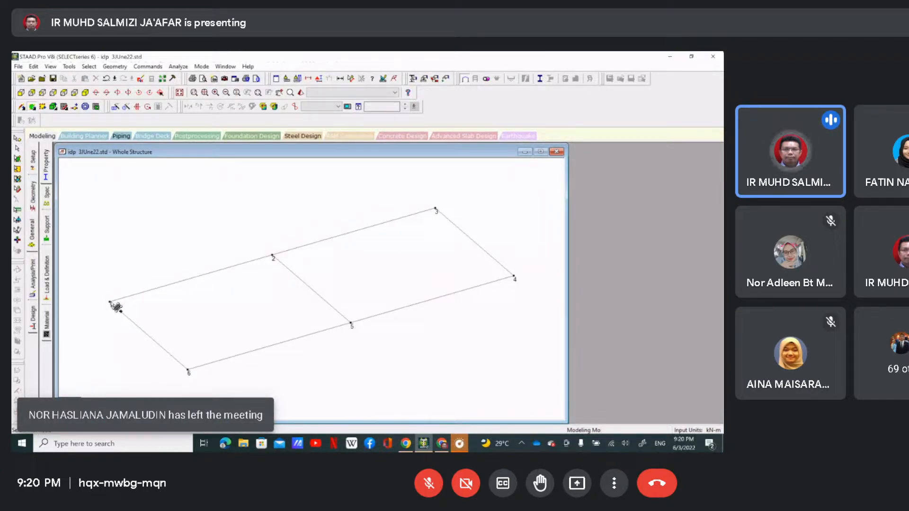
click(112, 303)
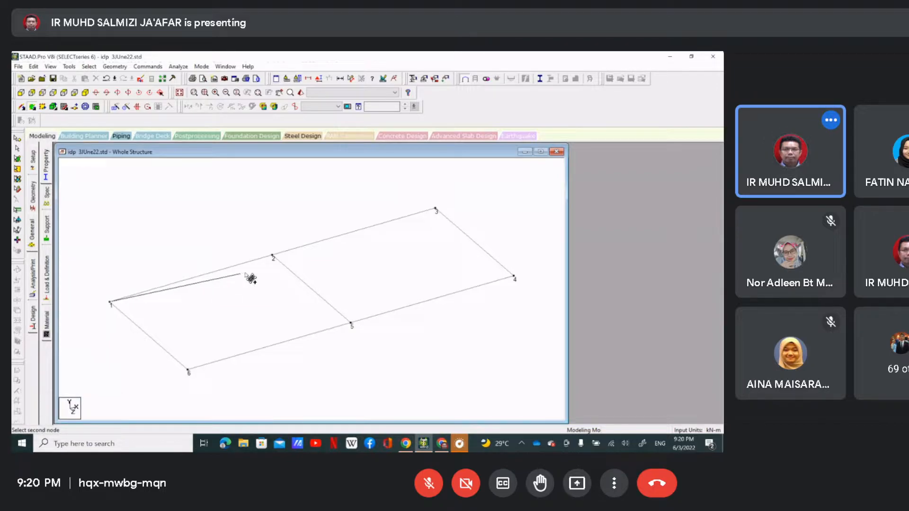
click(274, 257)
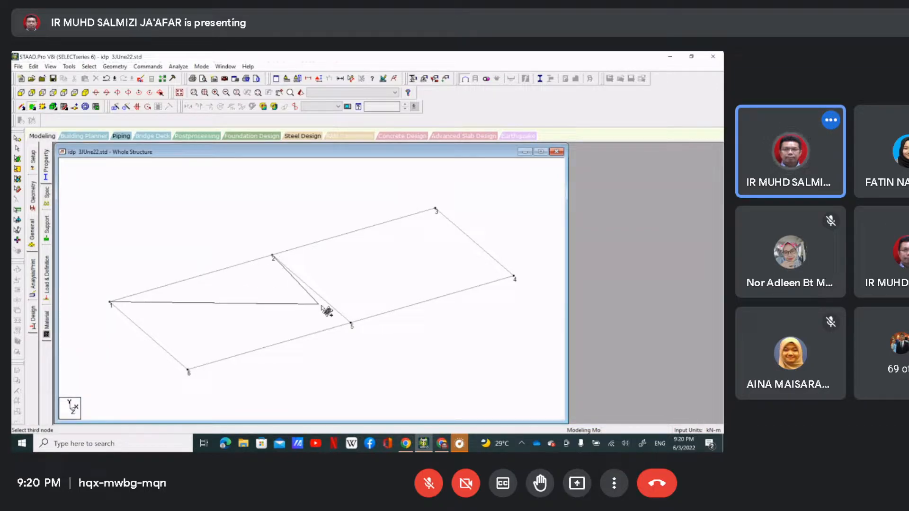
click(352, 326)
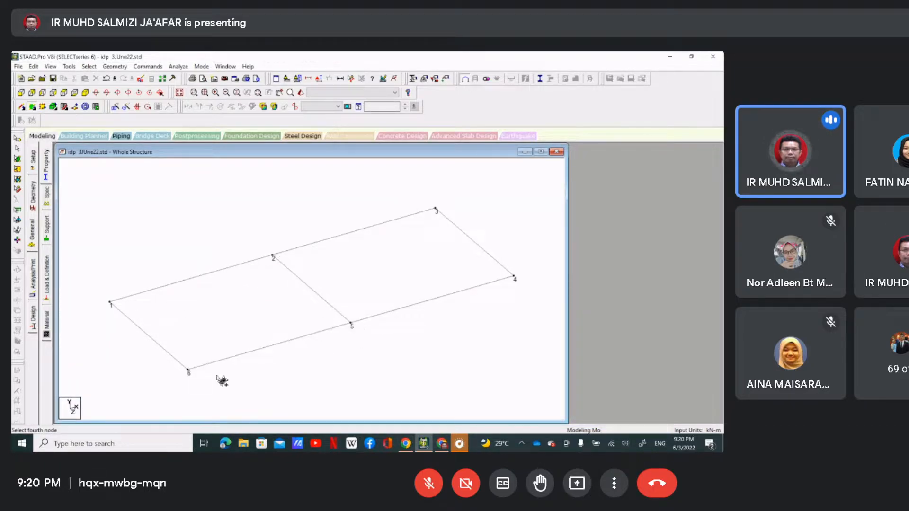
click(189, 370)
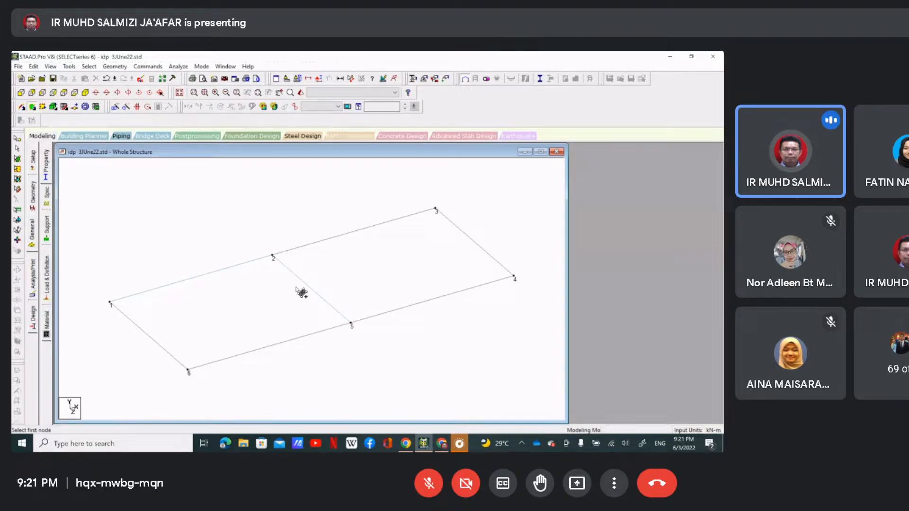
Add a second 4-noded plate through nodes 2, 3, 4 and 5, and save the modified structure.
click(277, 259)
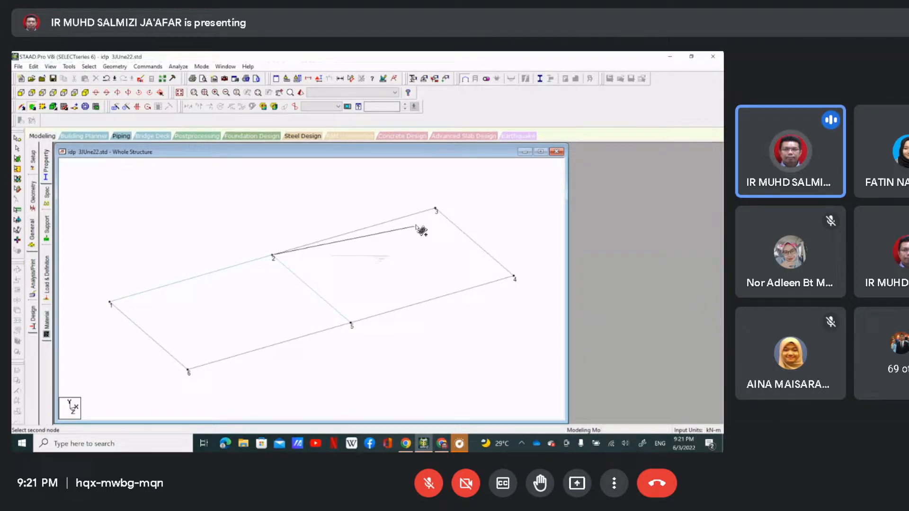
click(437, 211)
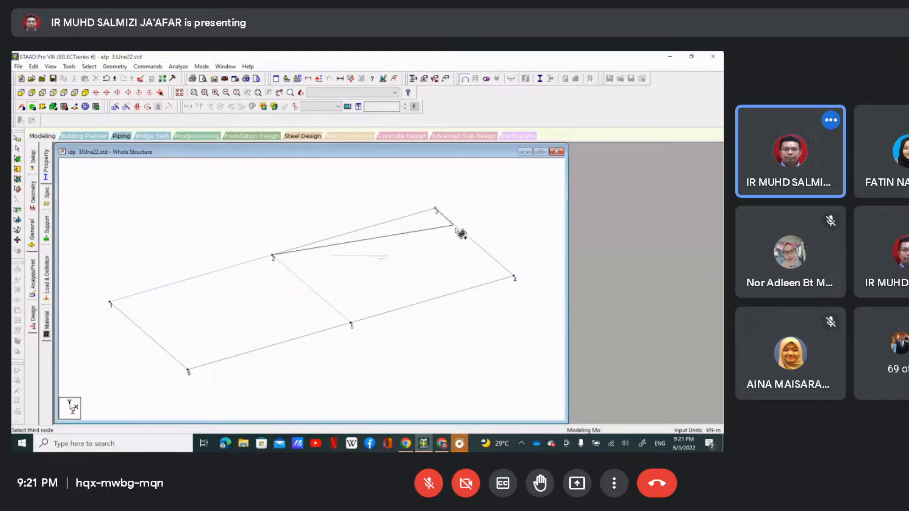
click(516, 278)
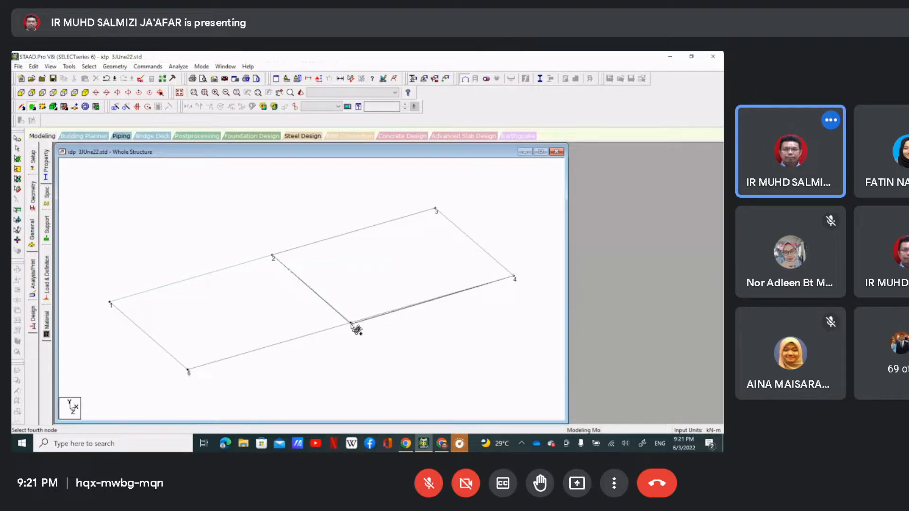
click(351, 325)
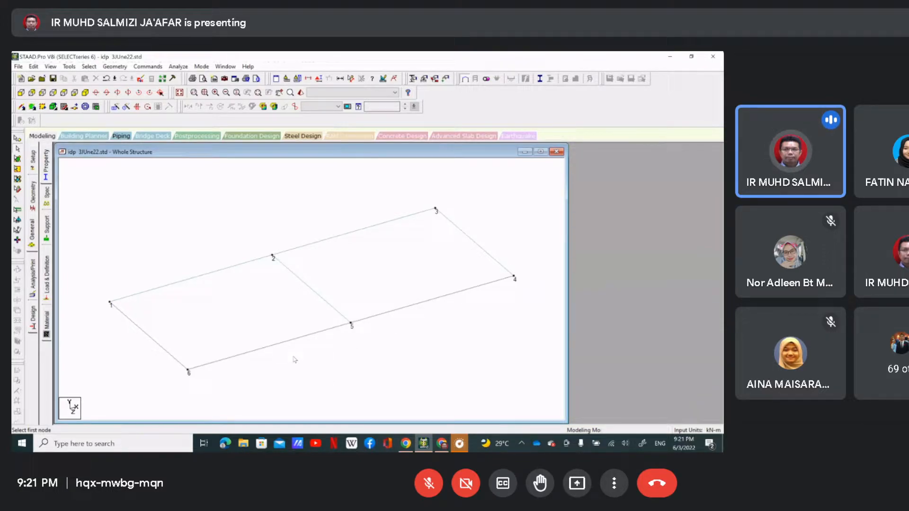
click(53, 78)
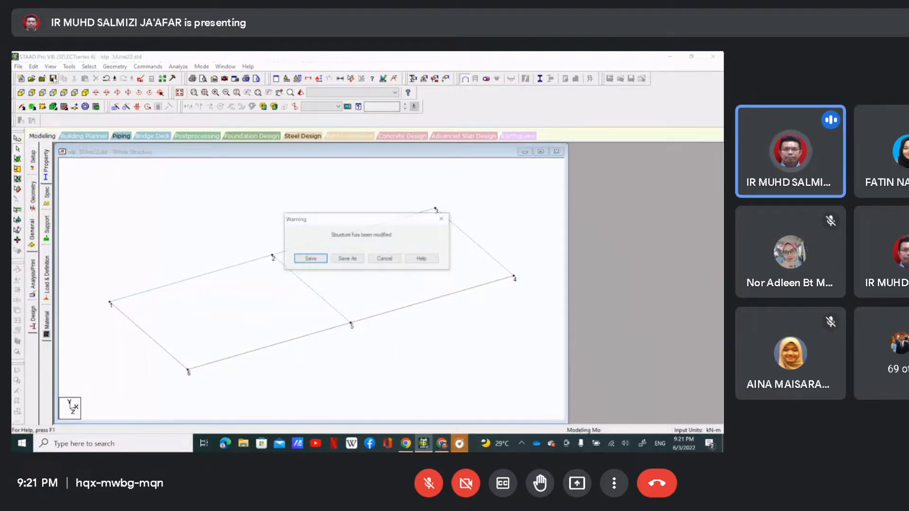
click(312, 260)
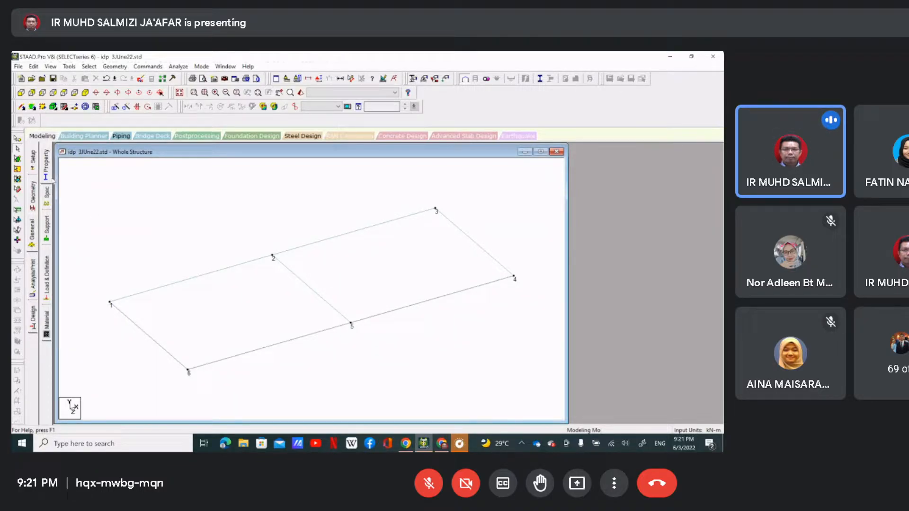
Define a concrete plate element thickness property of 0.15 m at all four nodes.
click(46, 169)
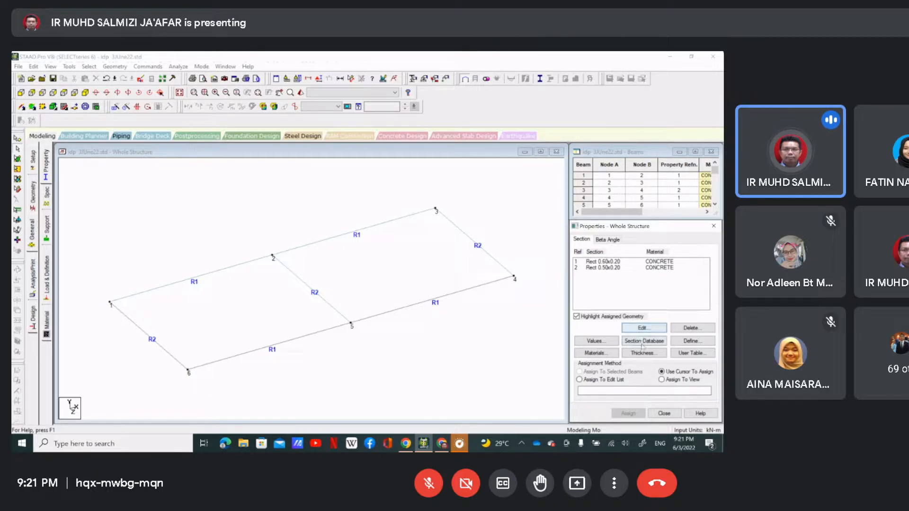
click(644, 353)
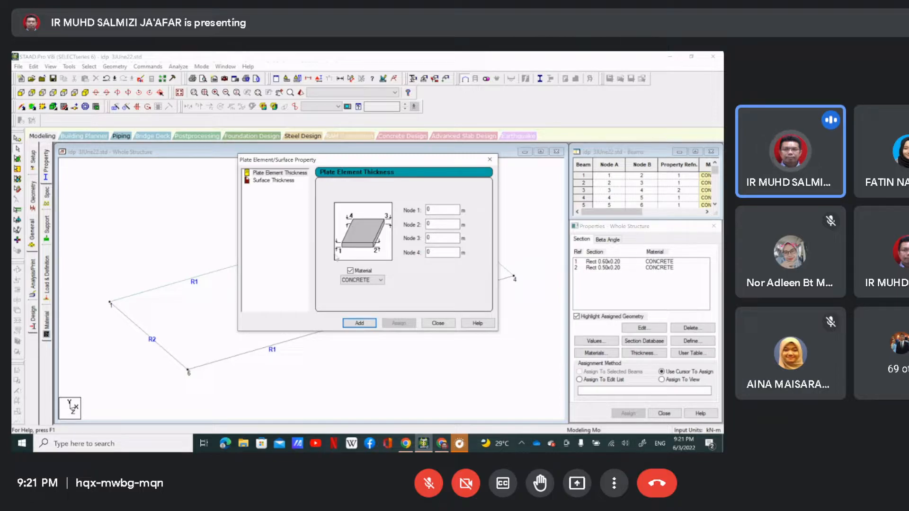
click(450, 209)
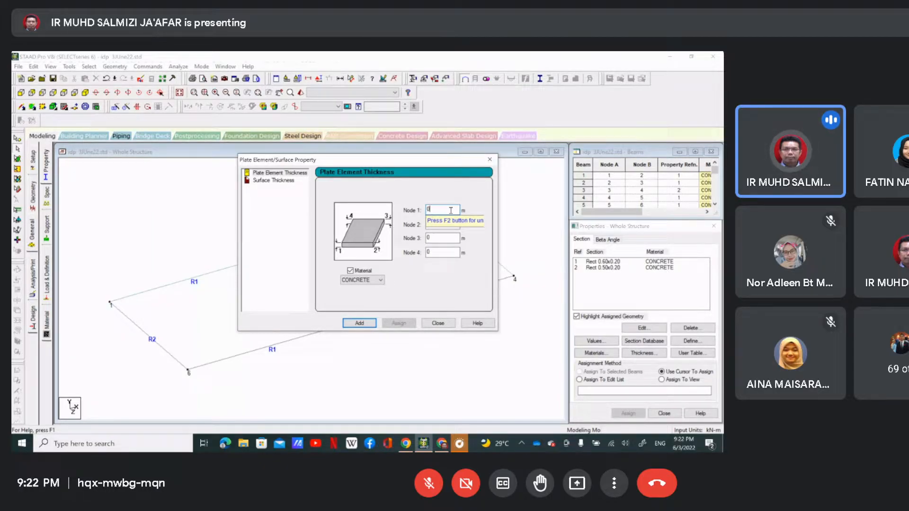
text(5)
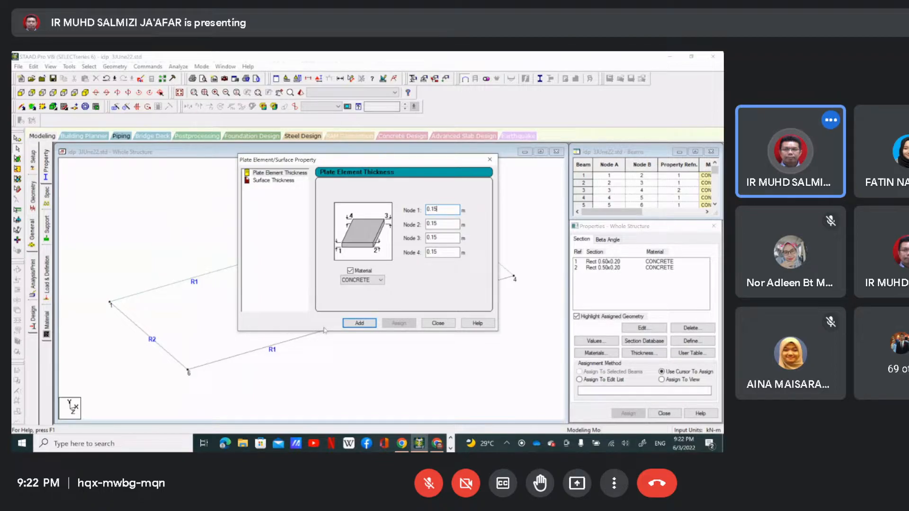
click(354, 324)
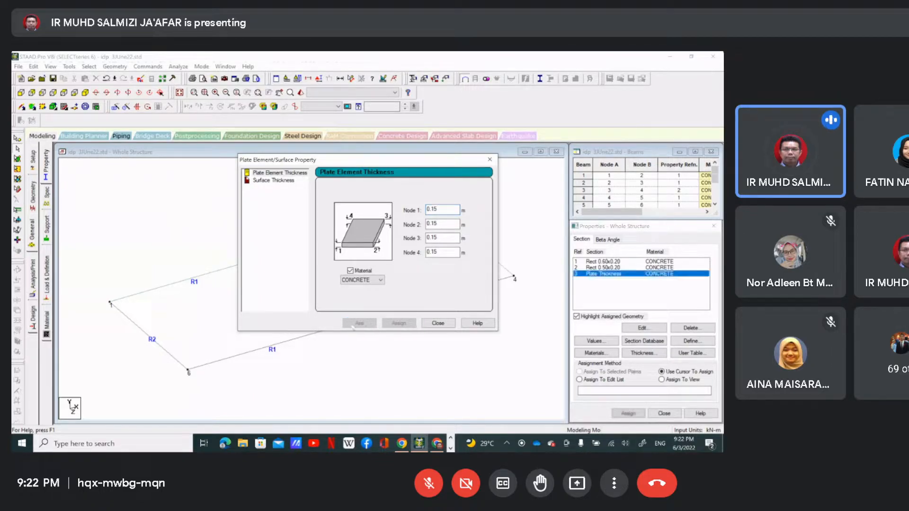
click(440, 326)
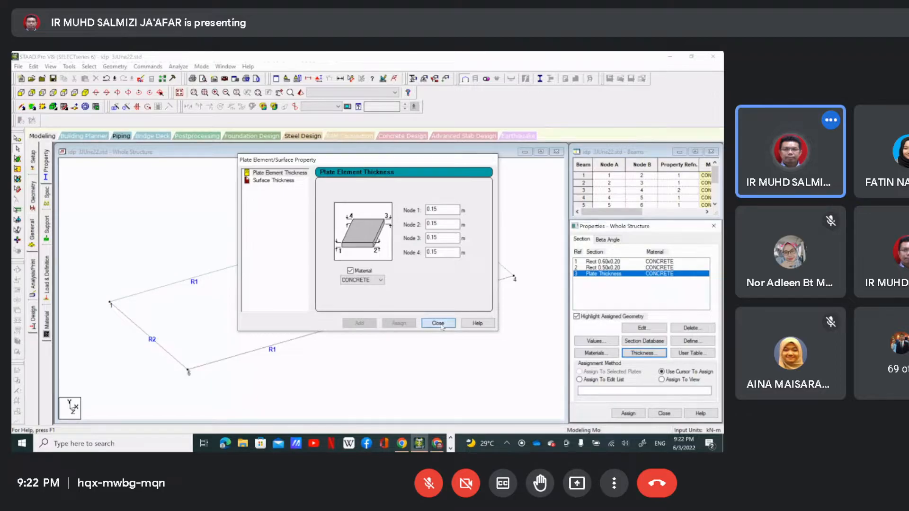
Assign the plate thickness property to both plate panels using the cursor.
click(610, 274)
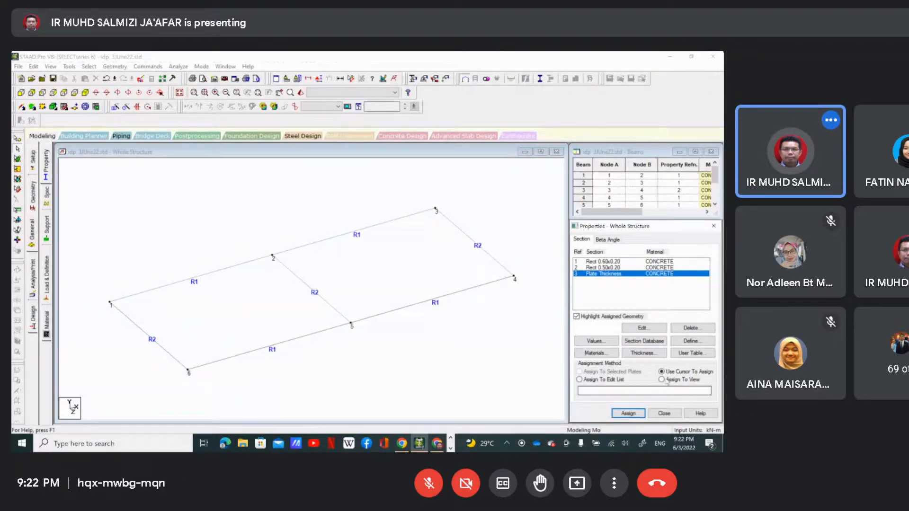
click(629, 414)
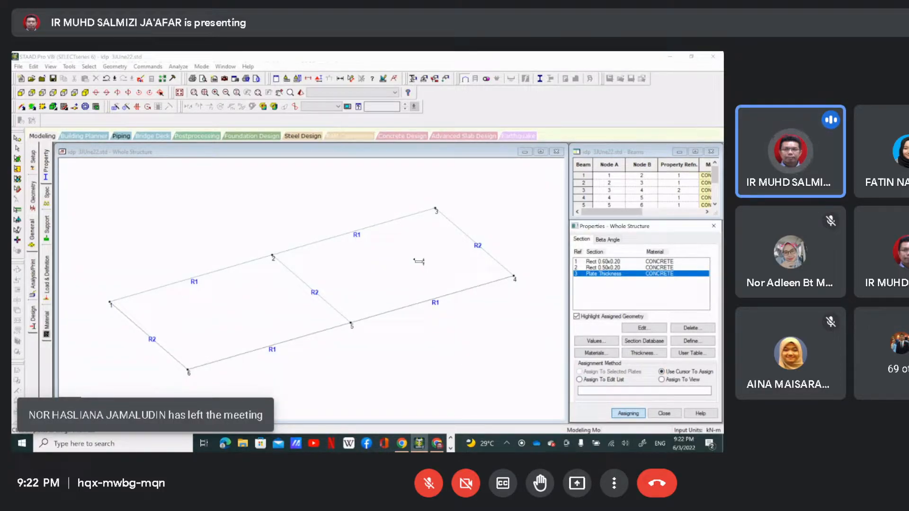
click(419, 261)
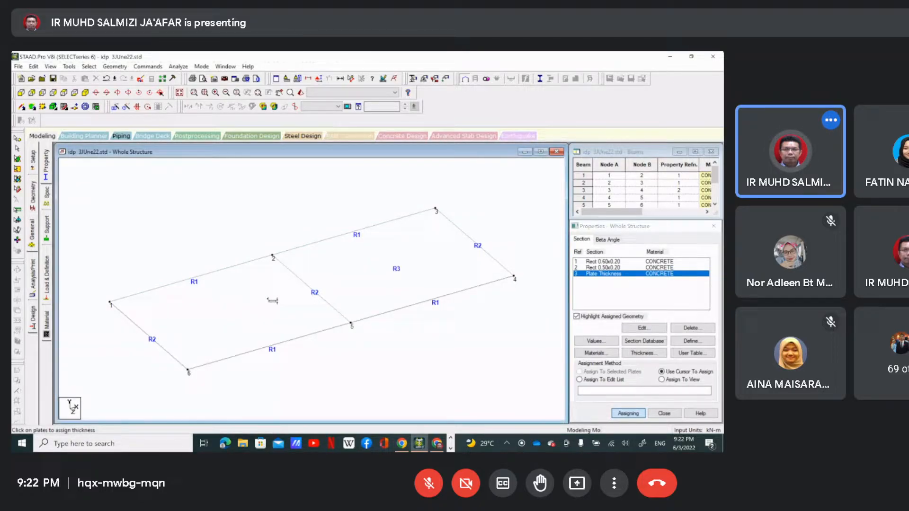
click(266, 301)
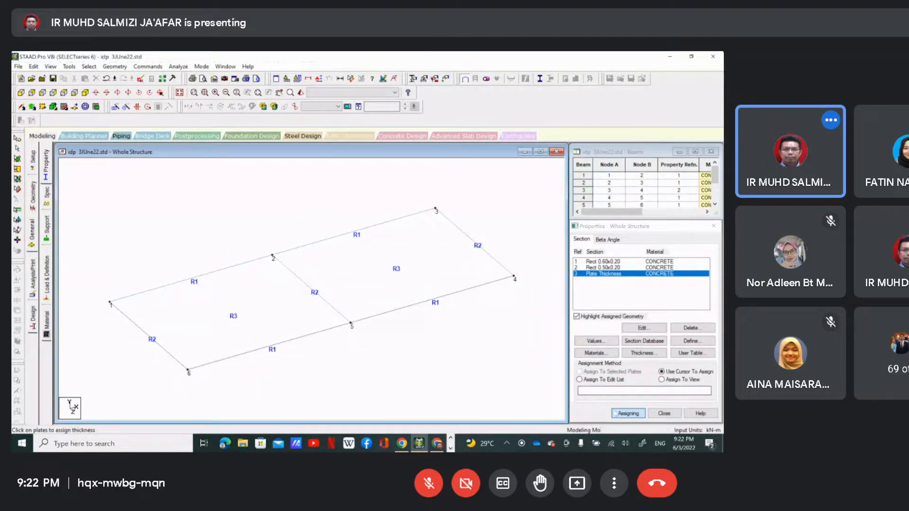
click(625, 413)
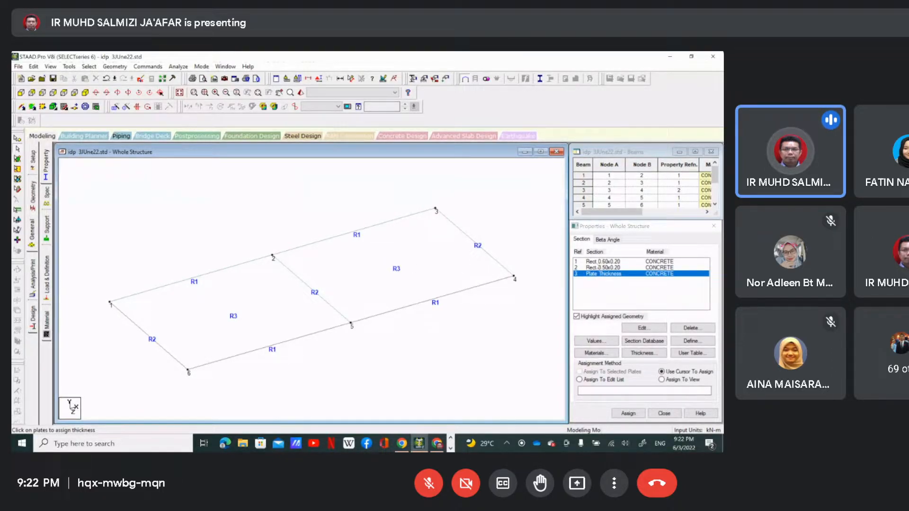
Highlight in turn the members assigned to Rect 0.60x0.20, Rect 0.50x0.20 and Plate Thickness to check the assignments.
click(595, 262)
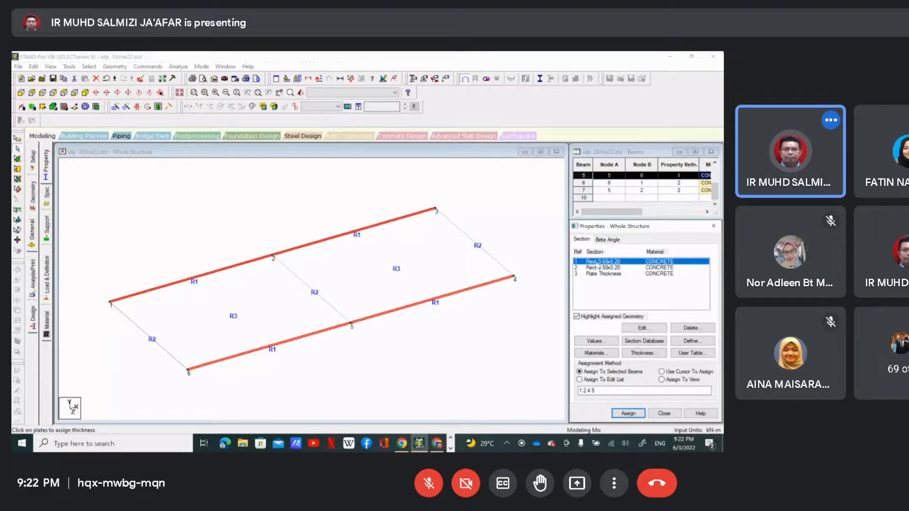
click(600, 268)
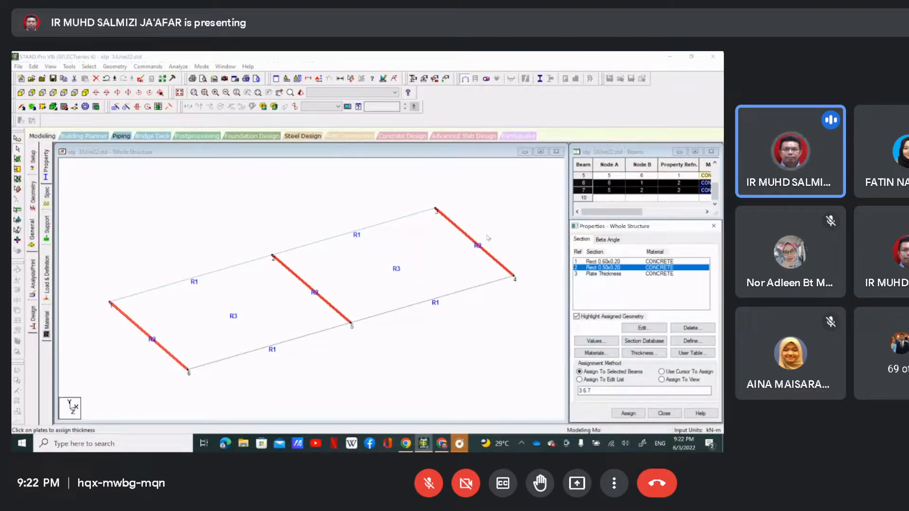
click(612, 274)
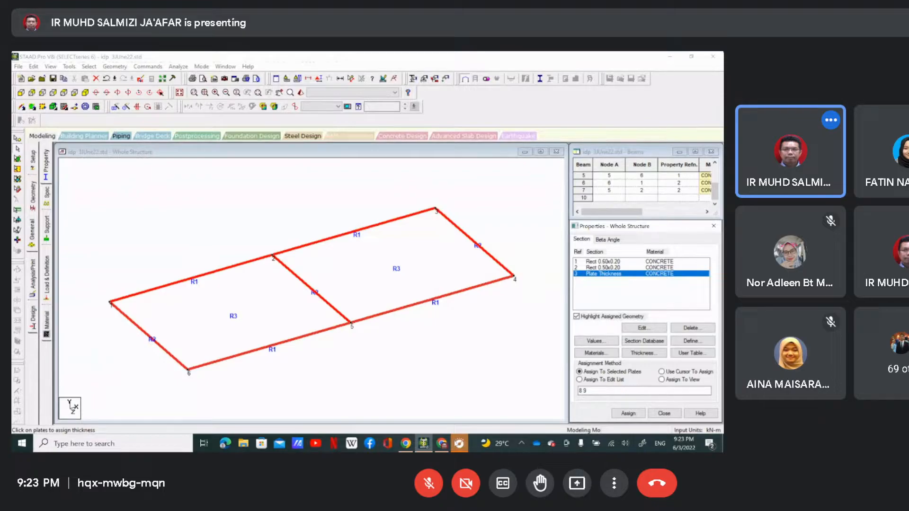
Create a pinned support definition for the structure.
mouse_move(460, 444)
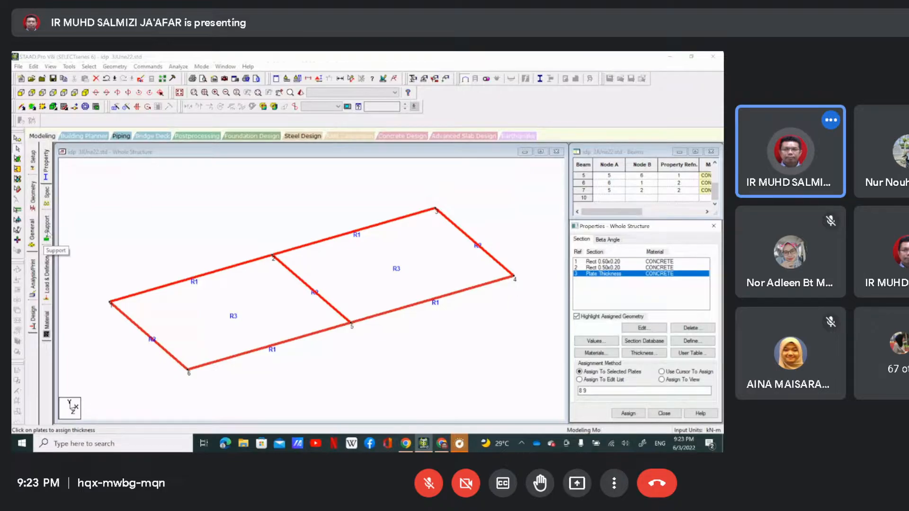
click(48, 233)
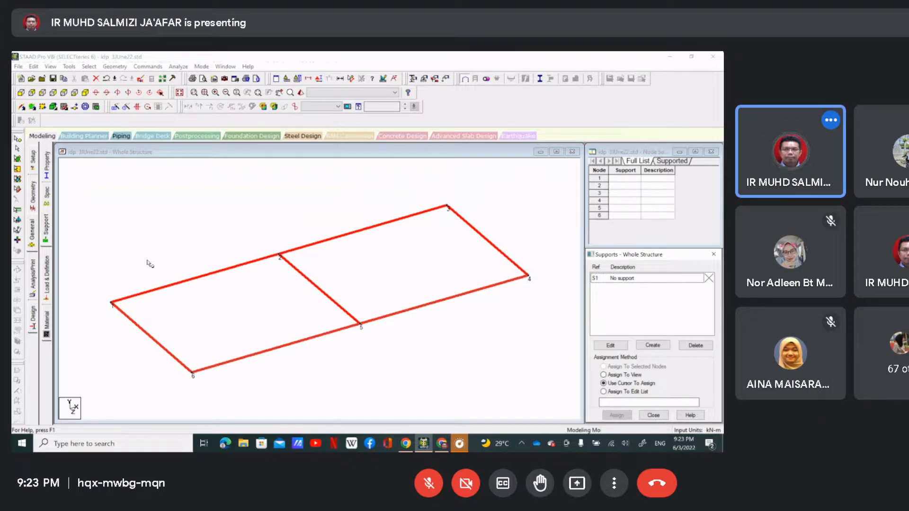
click(620, 280)
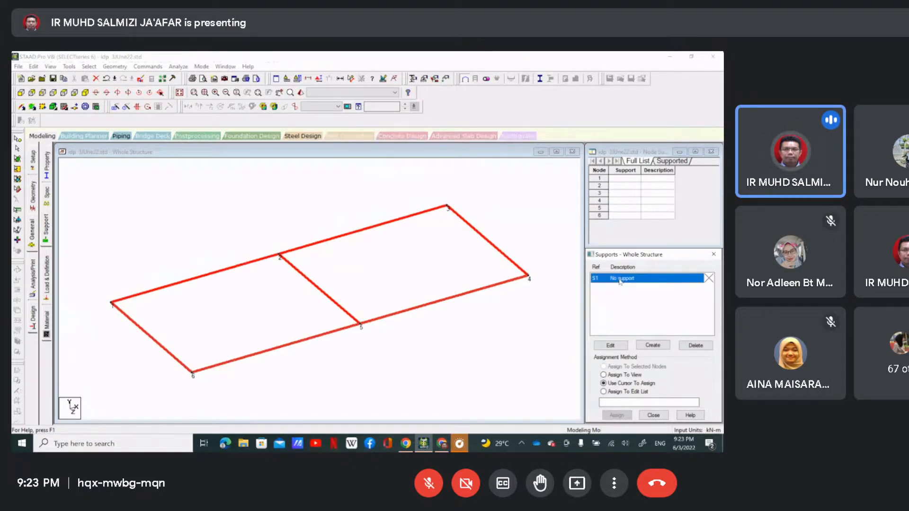
click(659, 347)
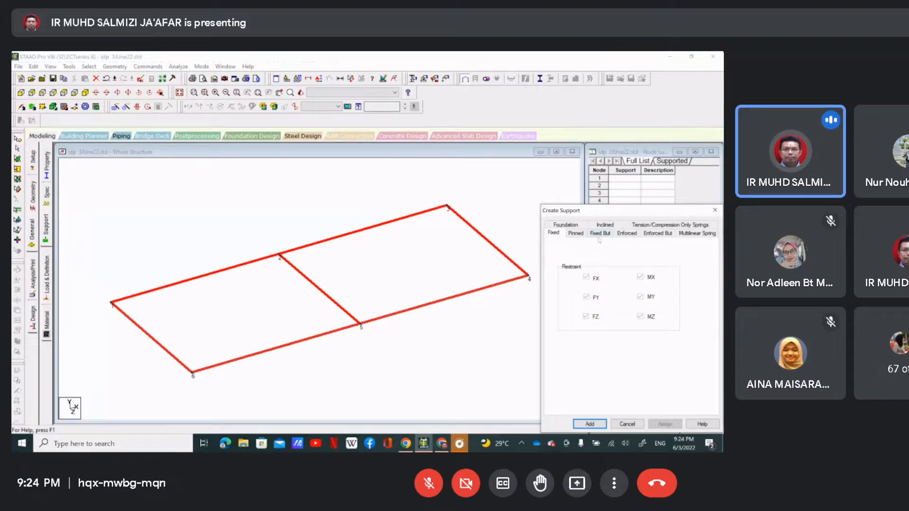
click(576, 233)
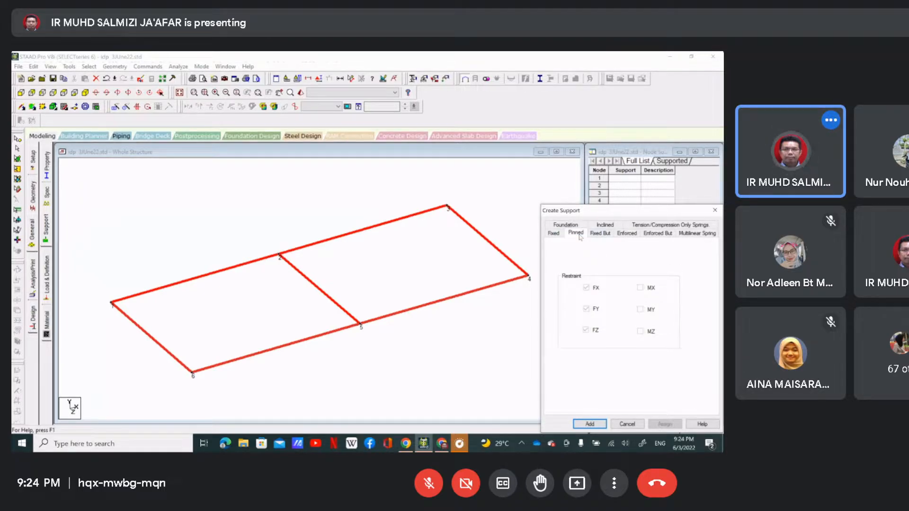
click(590, 424)
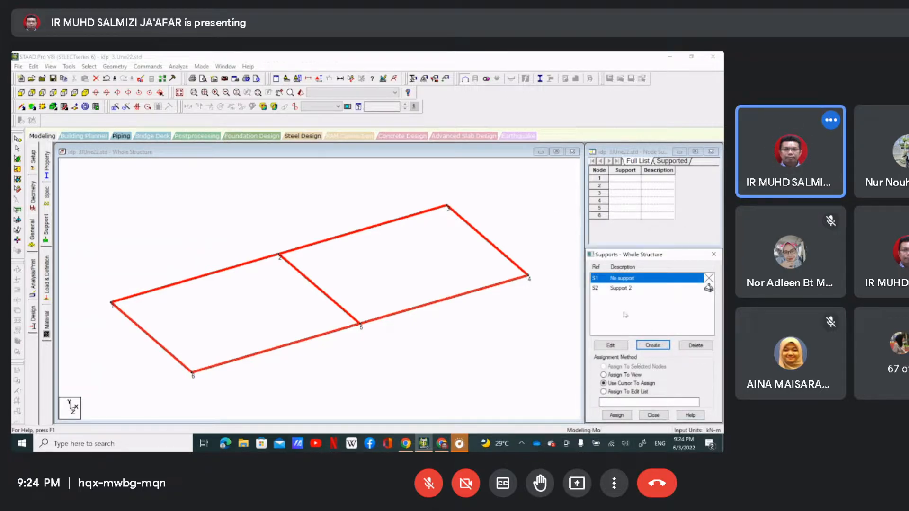
Assign the pinned support to all six nodes of the floor frame using the cursor.
click(624, 289)
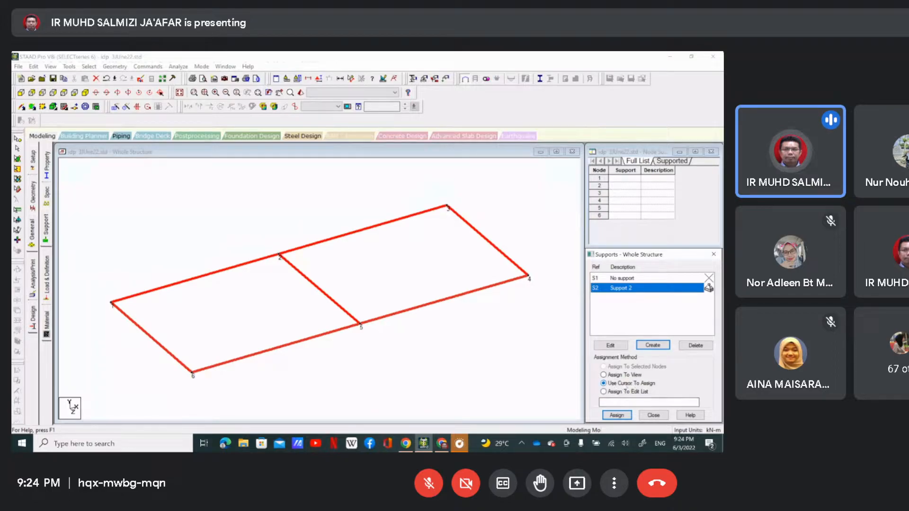
click(617, 415)
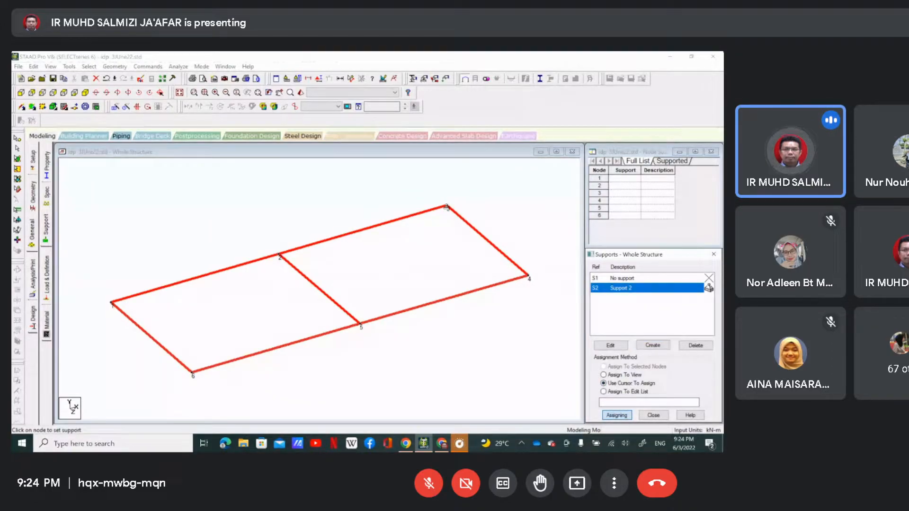
click(447, 207)
click(529, 278)
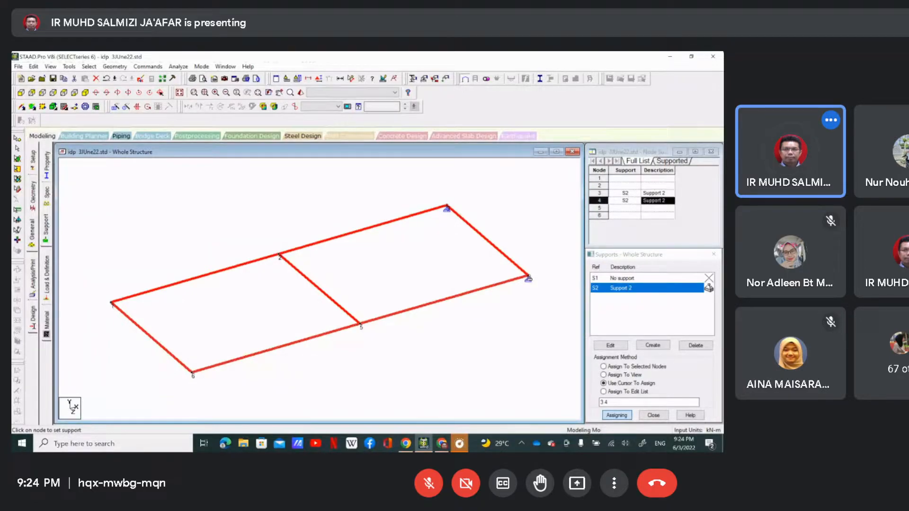
click(360, 325)
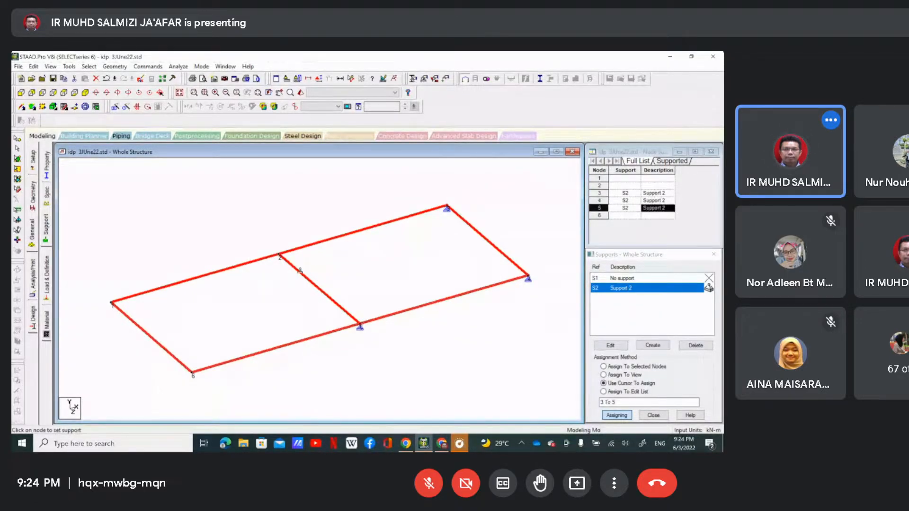
click(278, 256)
click(111, 303)
click(192, 374)
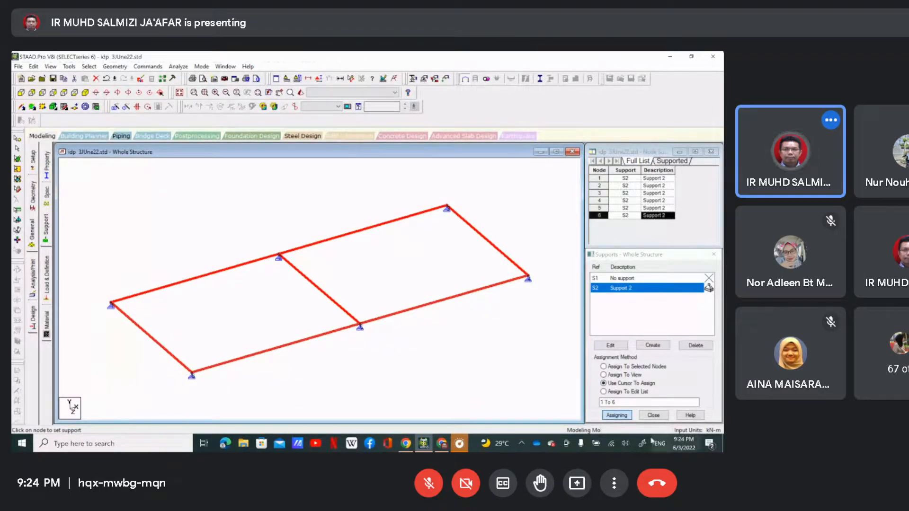
click(626, 416)
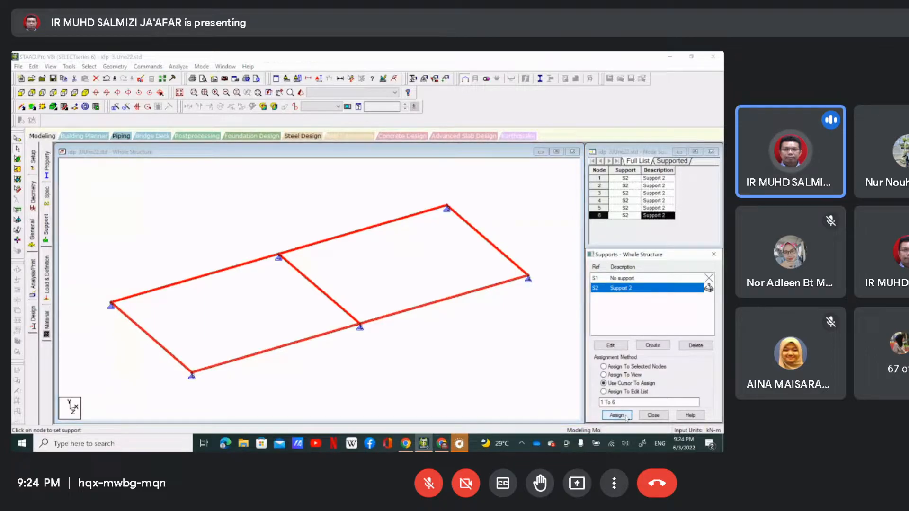
click(654, 415)
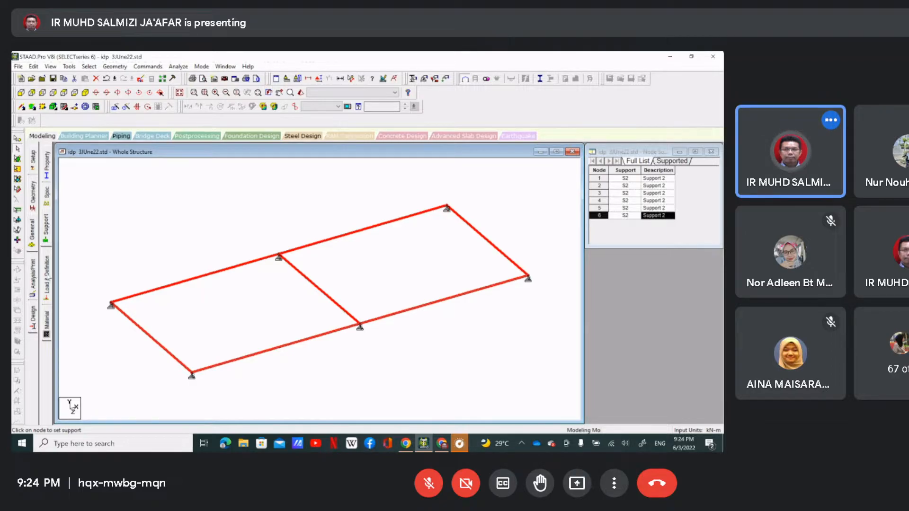
Create primary load case 1 with loading type Dead and the title LOAD CASE 1 SELFWEIGHT.
click(46, 277)
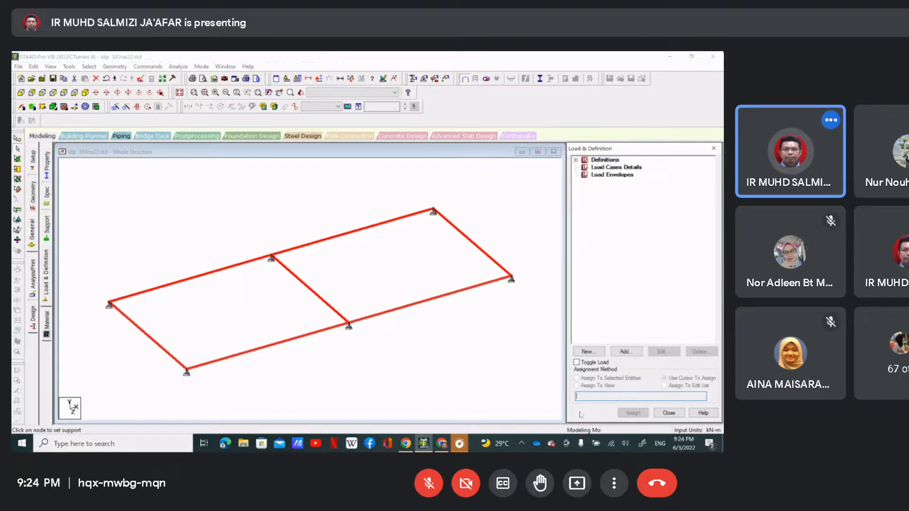
click(588, 352)
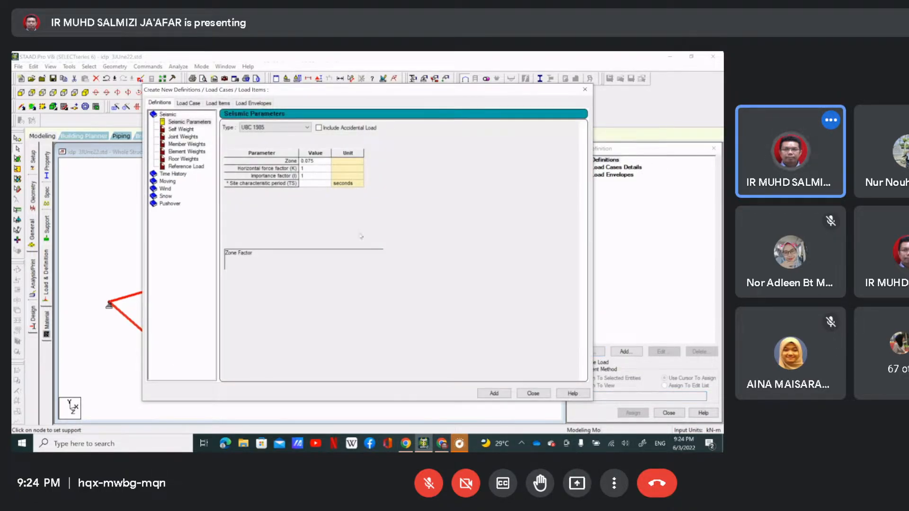
click(190, 103)
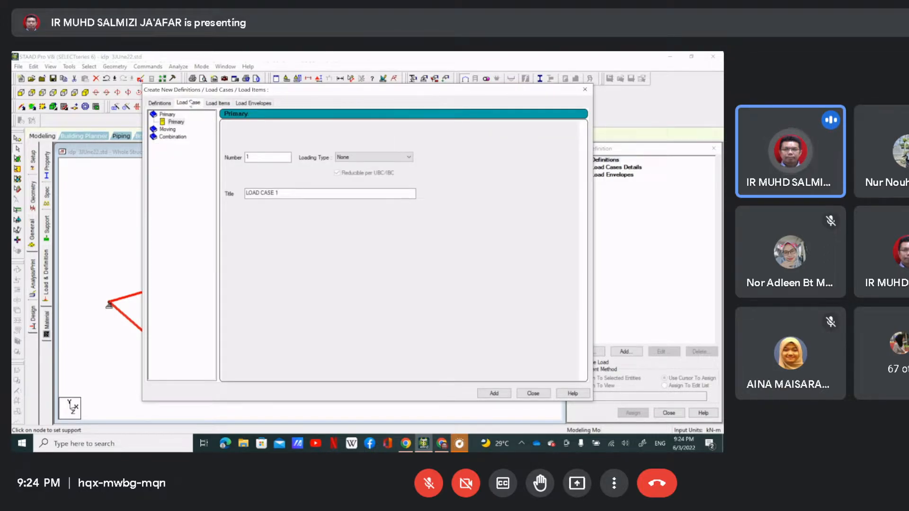
click(360, 159)
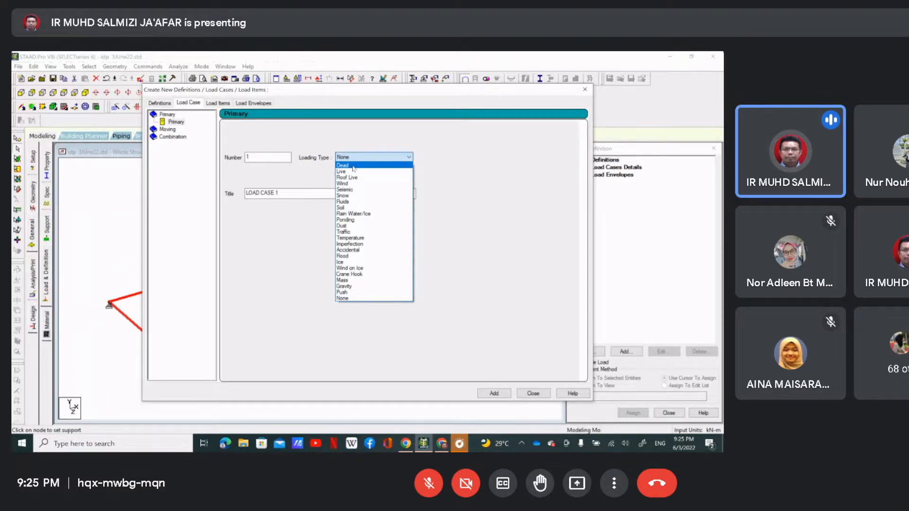
click(353, 167)
click(304, 195)
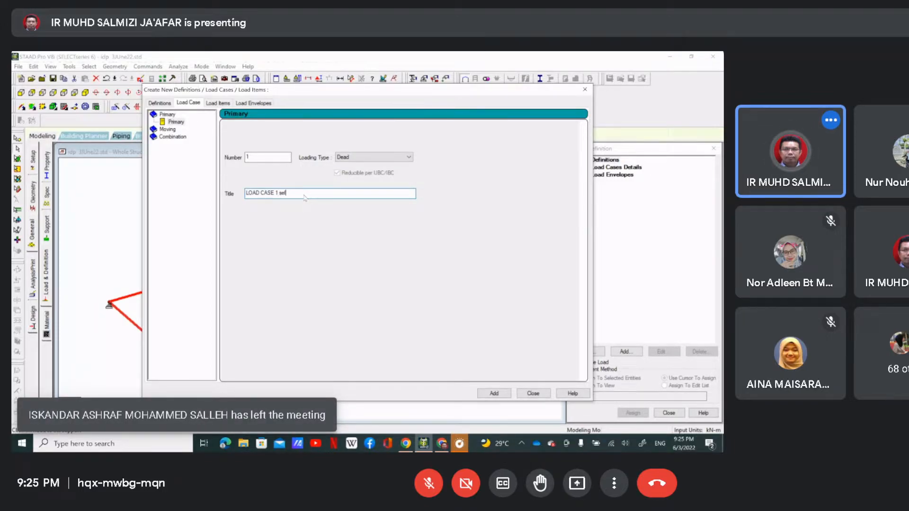
key(BackSpace)
text(SELFWEIG)
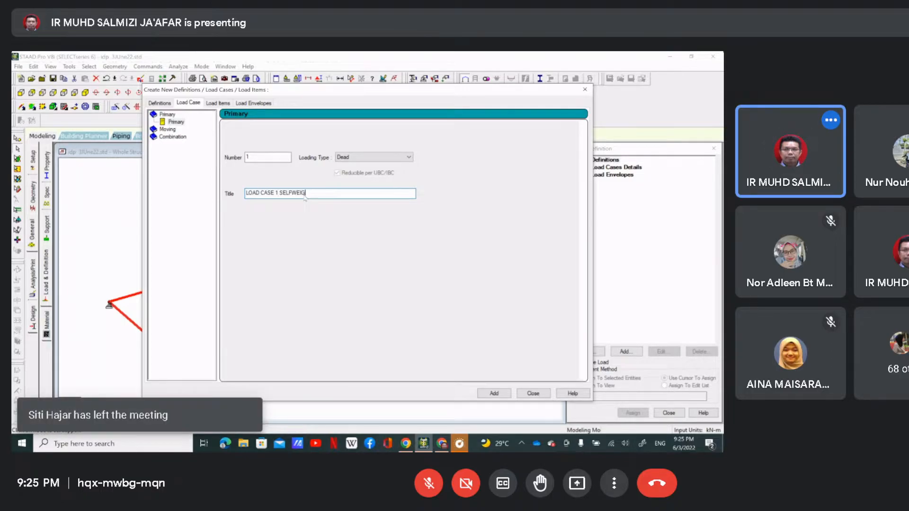
text(HT)
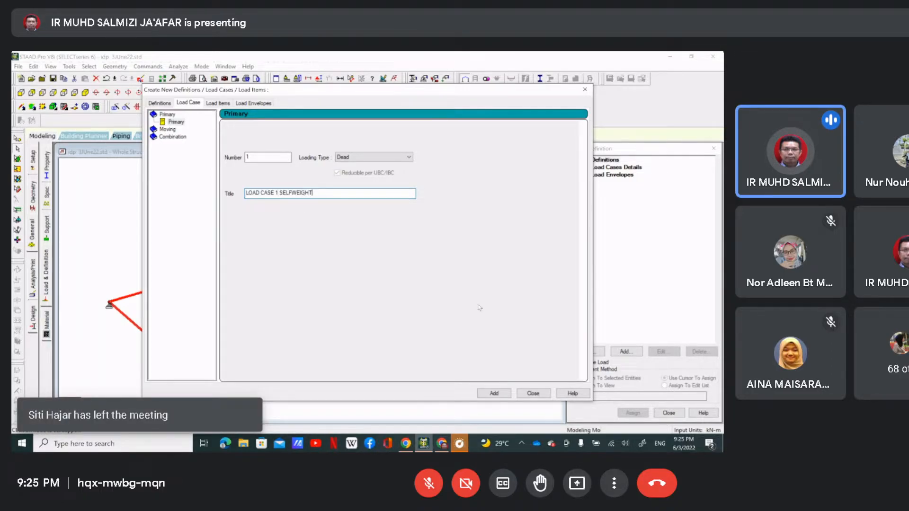
click(493, 394)
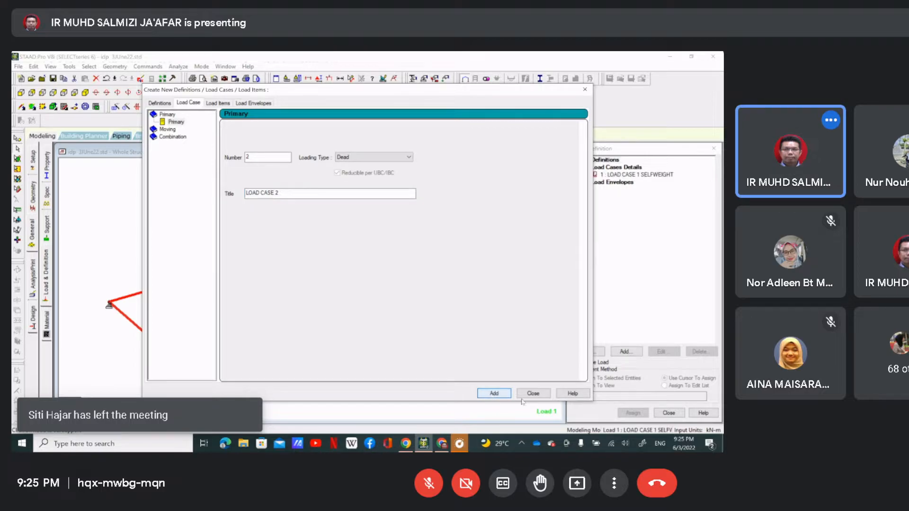
Add primary load case 2 with loading type Live and the title LOAD CASE 2 VARIABLE LOAD.
click(354, 157)
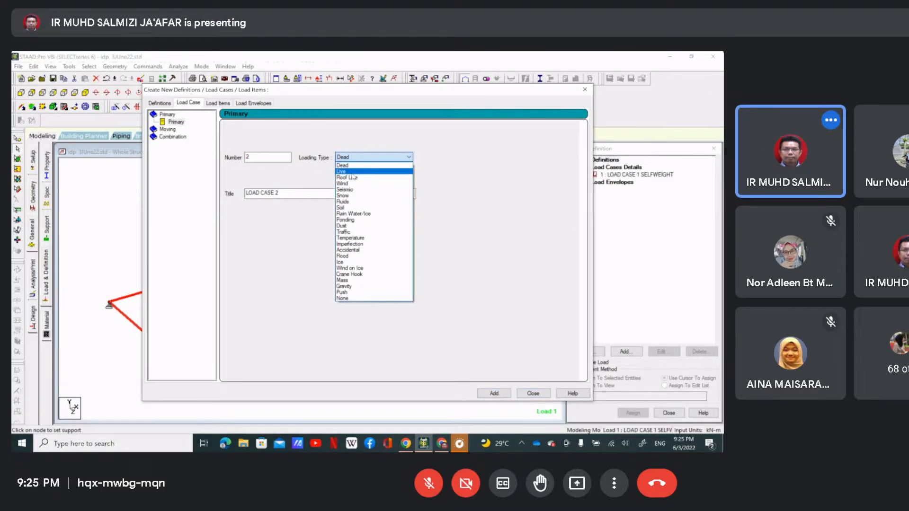
click(353, 171)
click(326, 193)
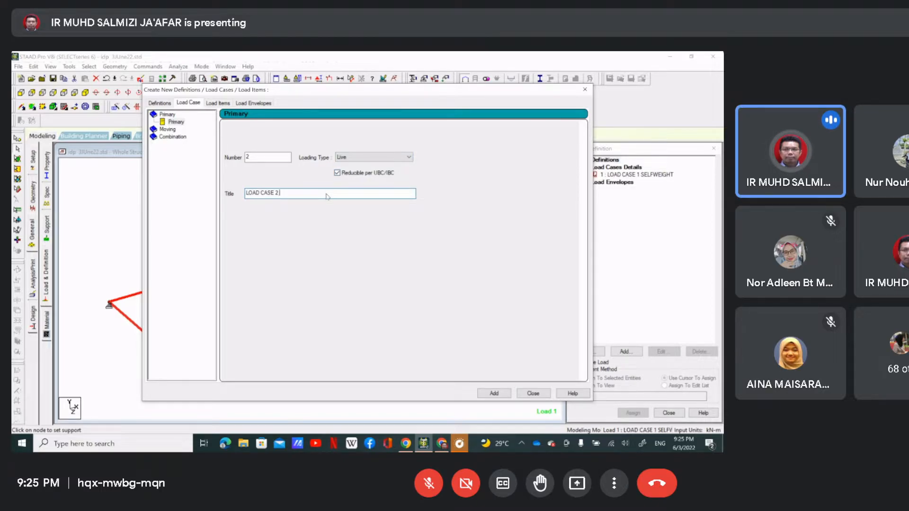
text(VARIABLE)
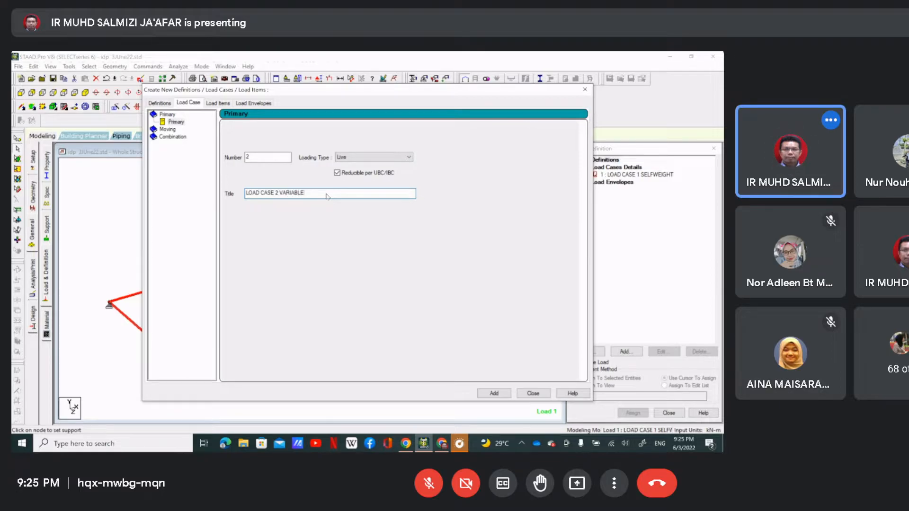
text( LOAD)
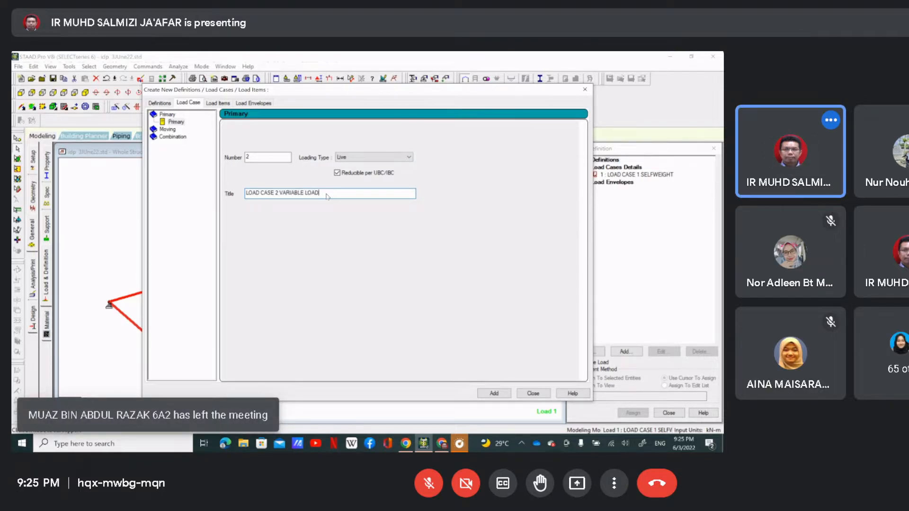
click(494, 393)
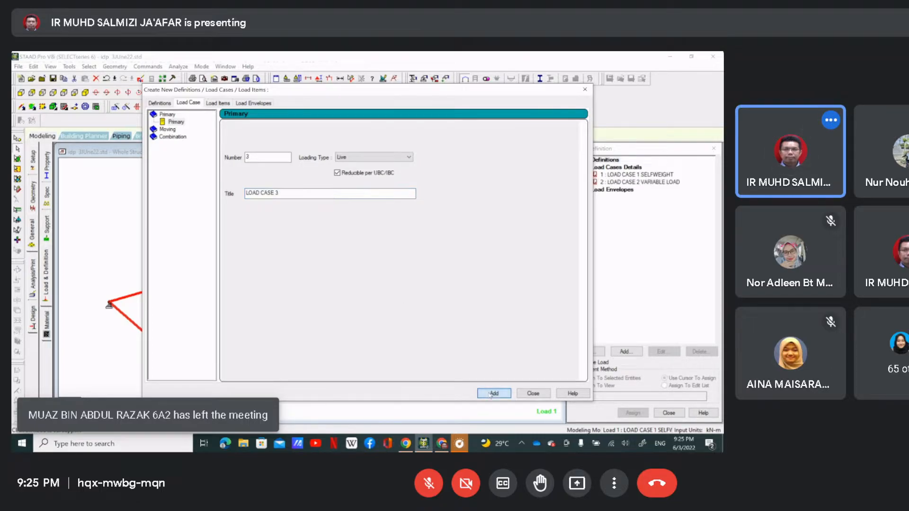
Add primary load case 3 with loading type Dead and the title LOAD CASE 3 SUPERIMPOSED DEAD LOAD.
click(391, 159)
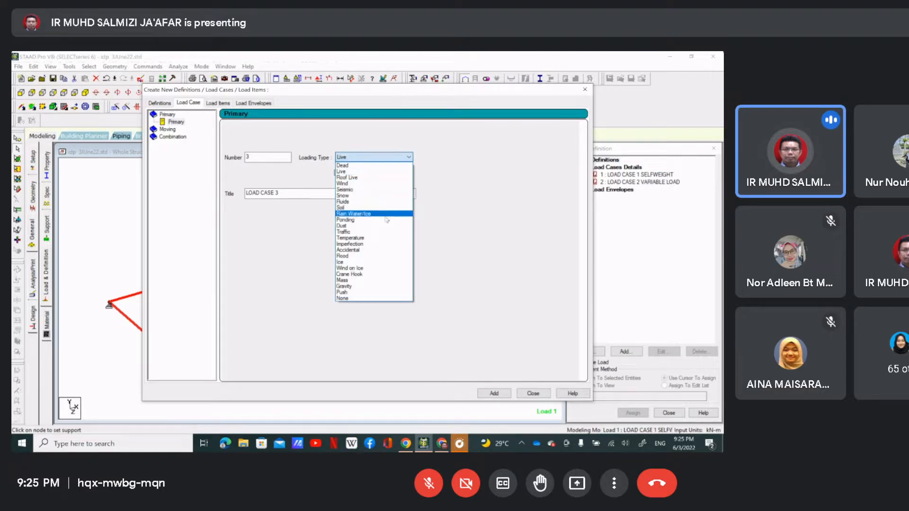
click(358, 166)
click(324, 195)
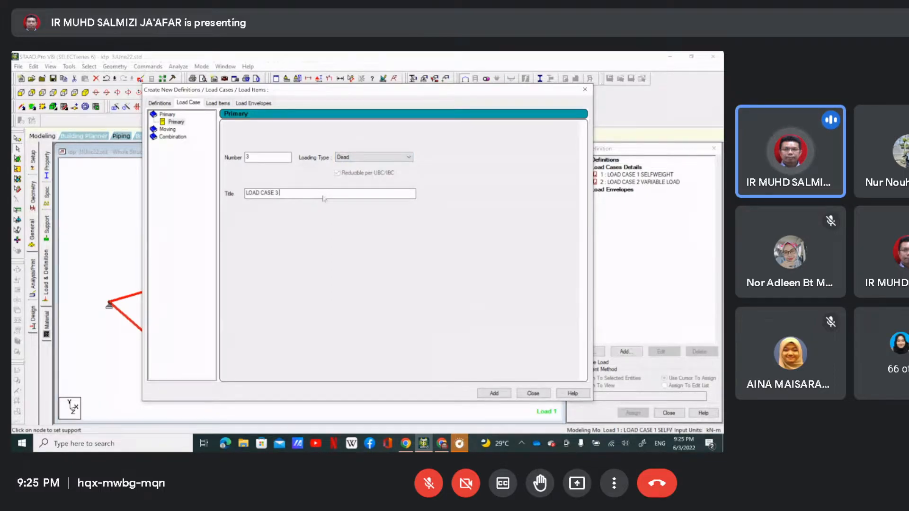
text(S)
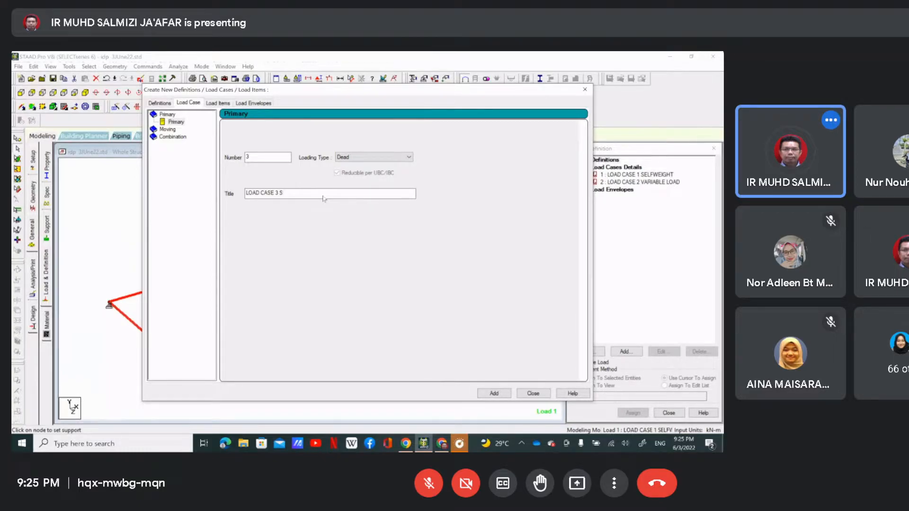
text(IUPERIMPOSED DEAD LOAD)
click(495, 393)
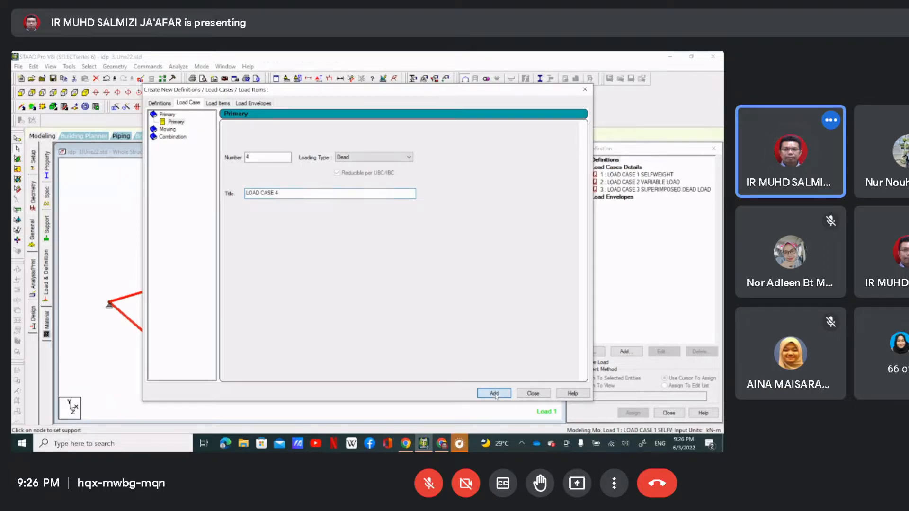
click(519, 393)
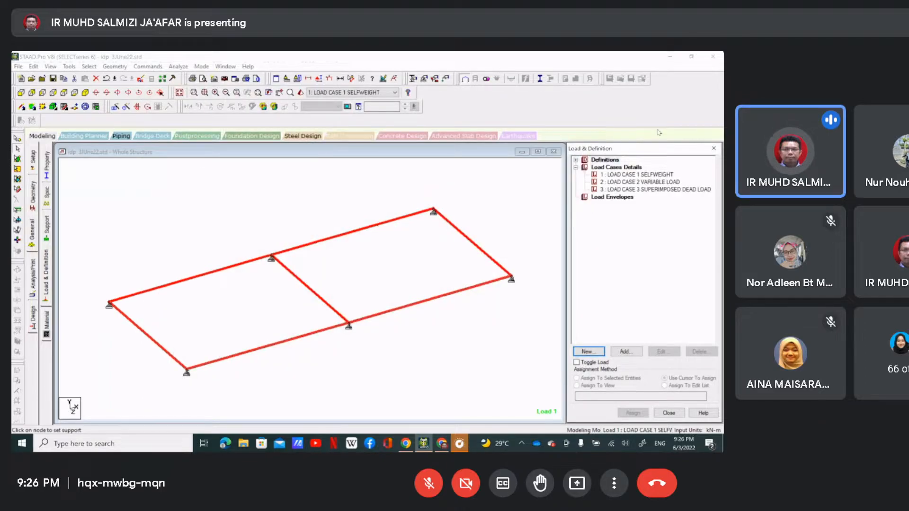
Add a selfweight load in the Y direction with factor -1 to LOAD CASE 1 SELFWEIGHT.
click(611, 175)
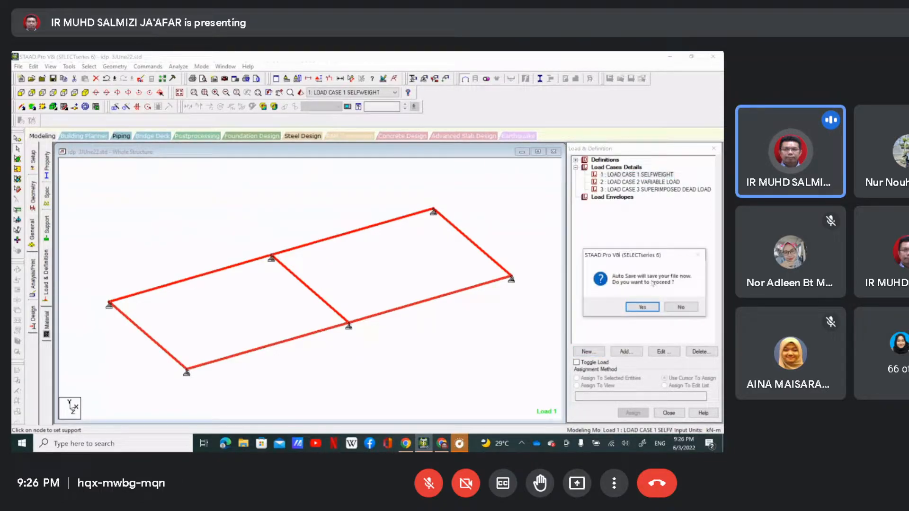
click(647, 308)
click(310, 263)
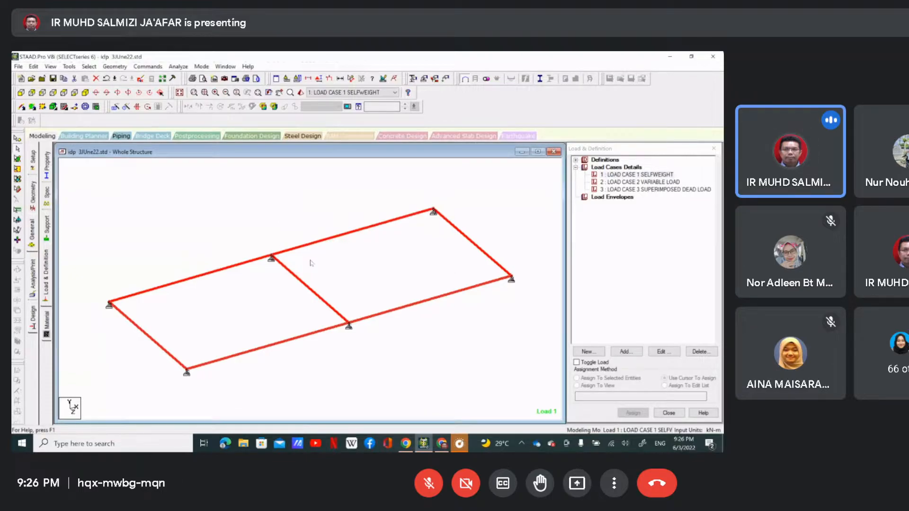
click(615, 175)
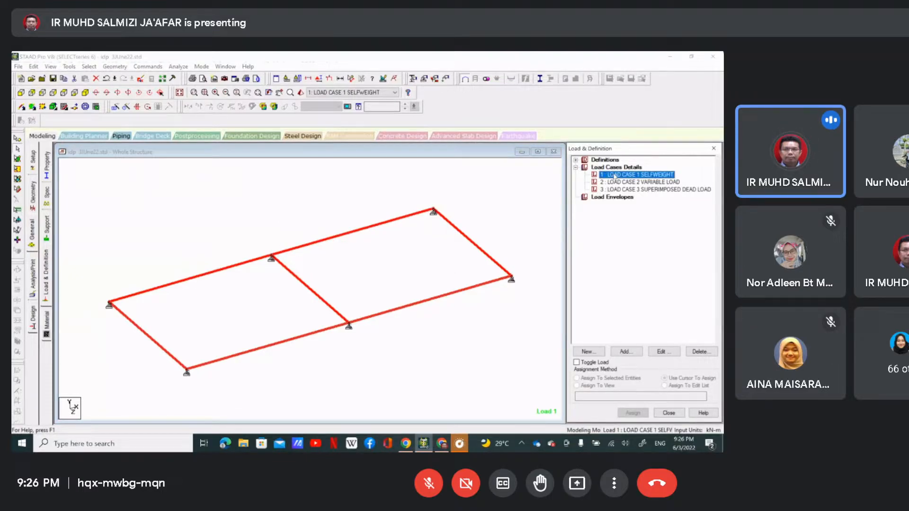
click(625, 352)
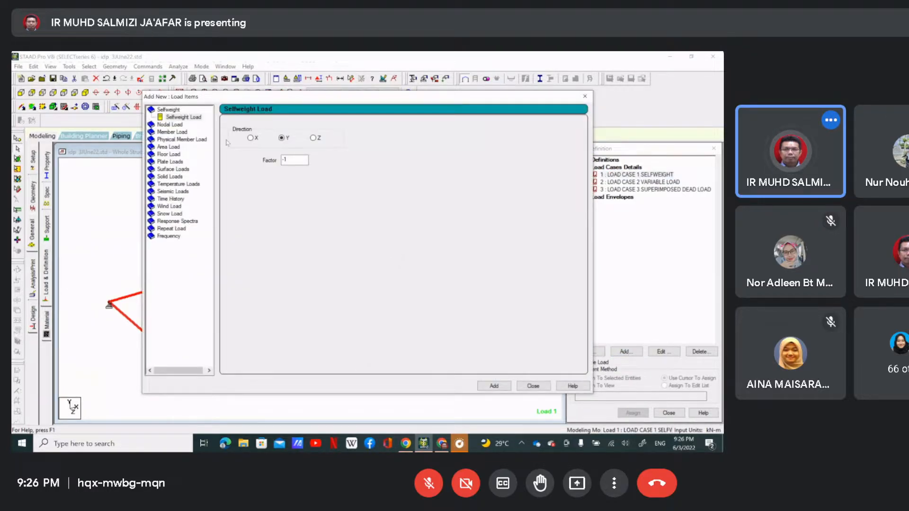
click(172, 118)
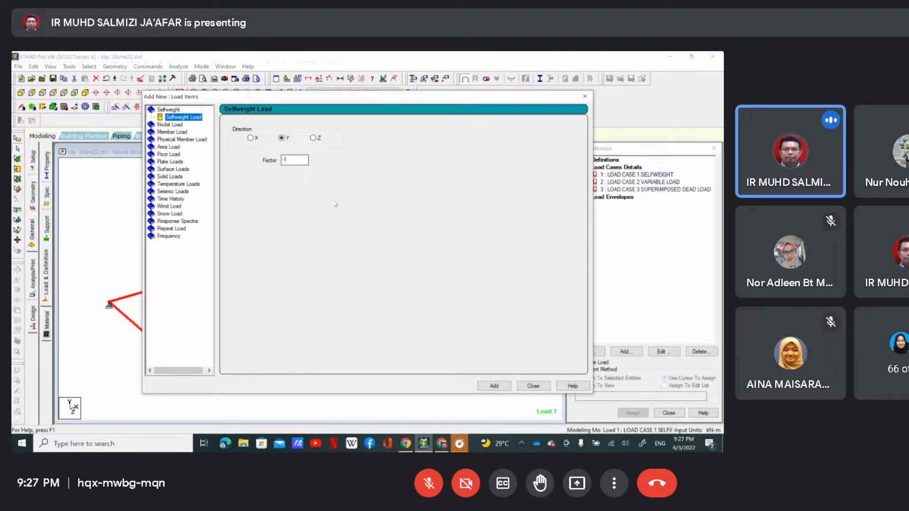
click(507, 389)
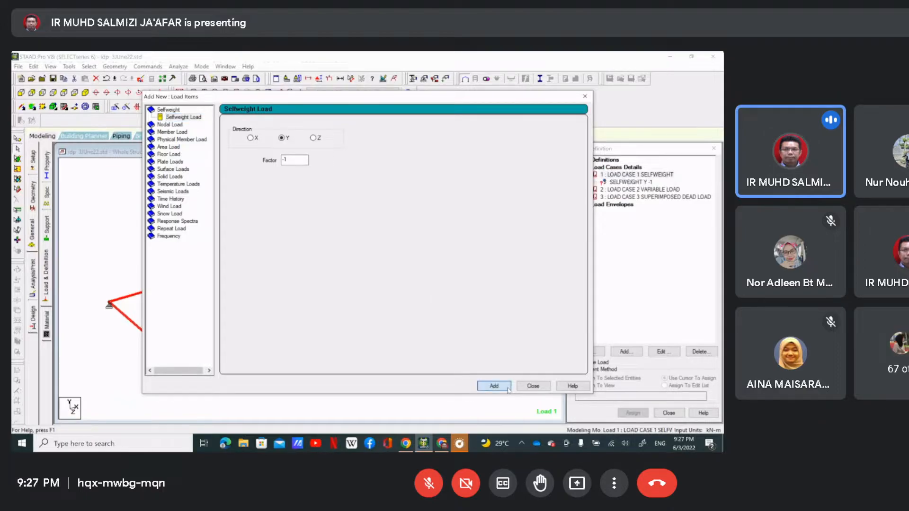
click(533, 386)
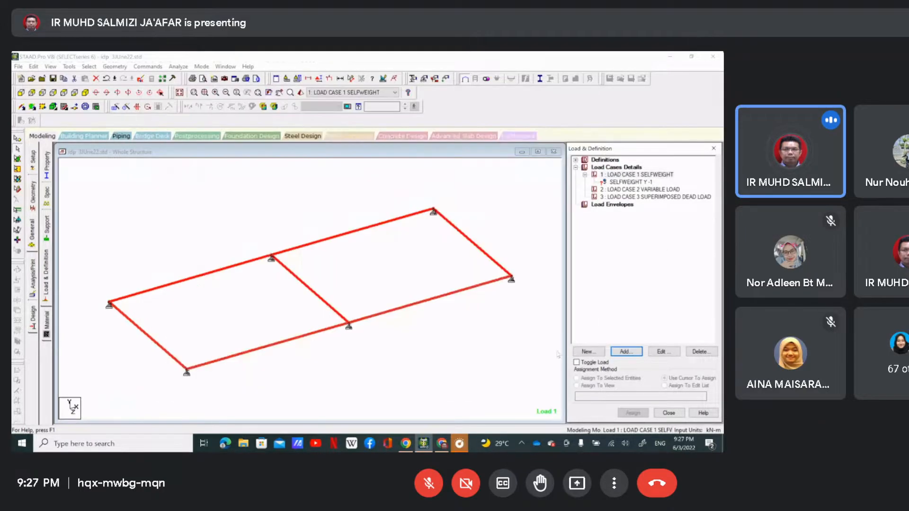
Assign the selfweight load to the whole structure with the Assign To View method.
click(653, 184)
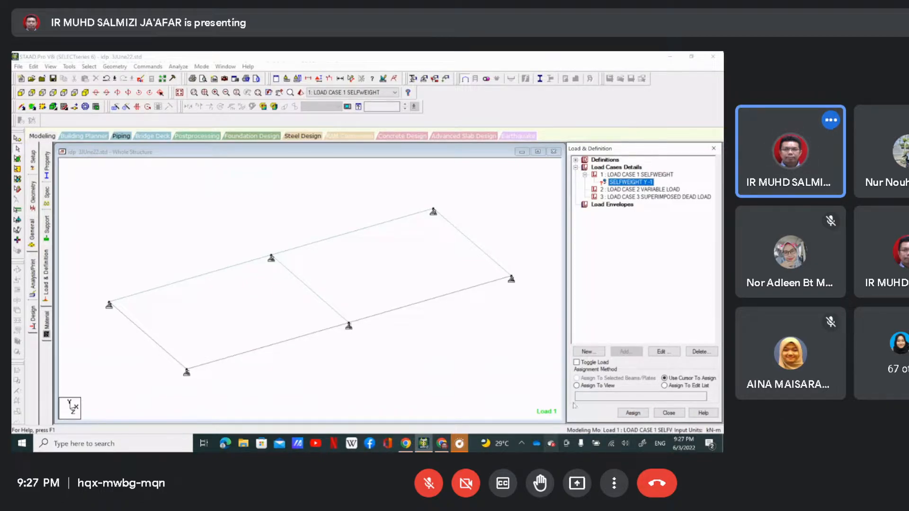
click(579, 386)
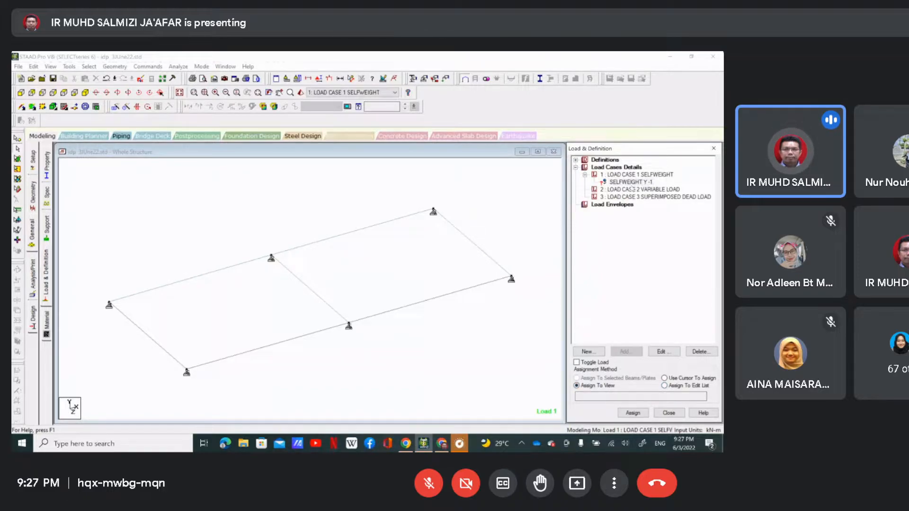
click(630, 182)
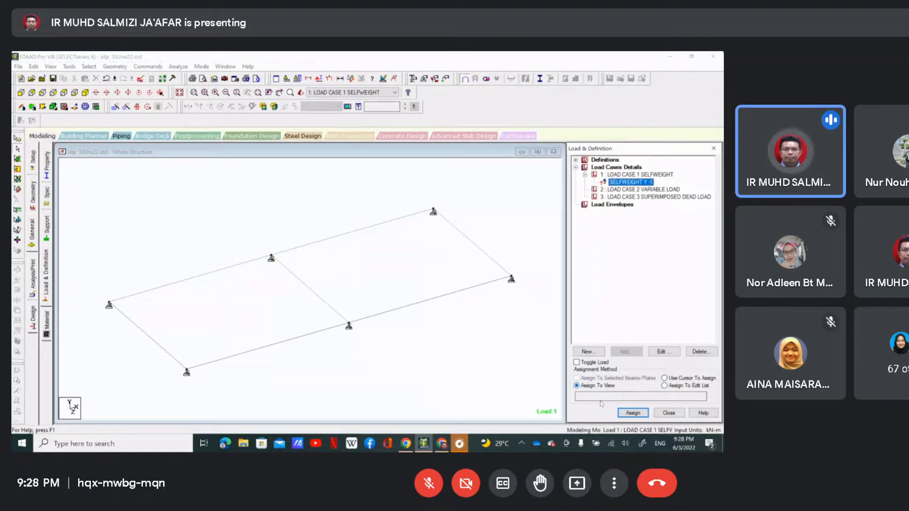
click(633, 414)
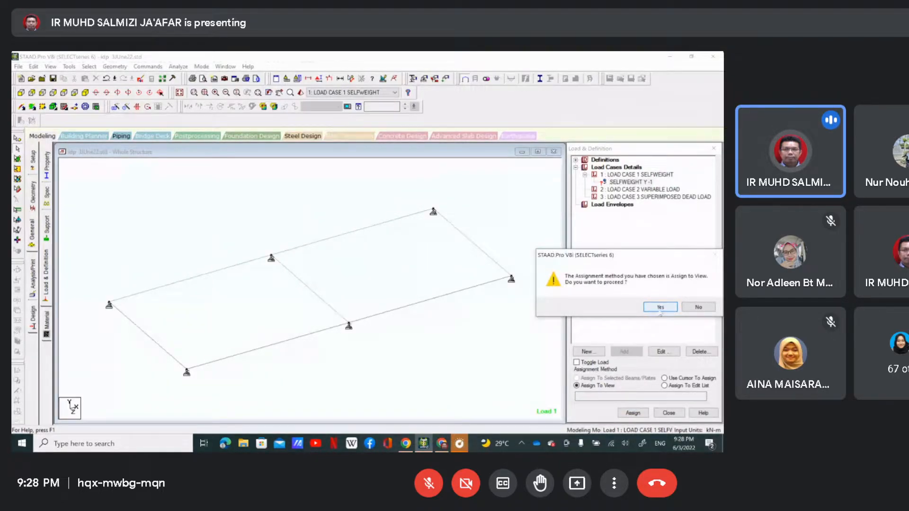
click(660, 311)
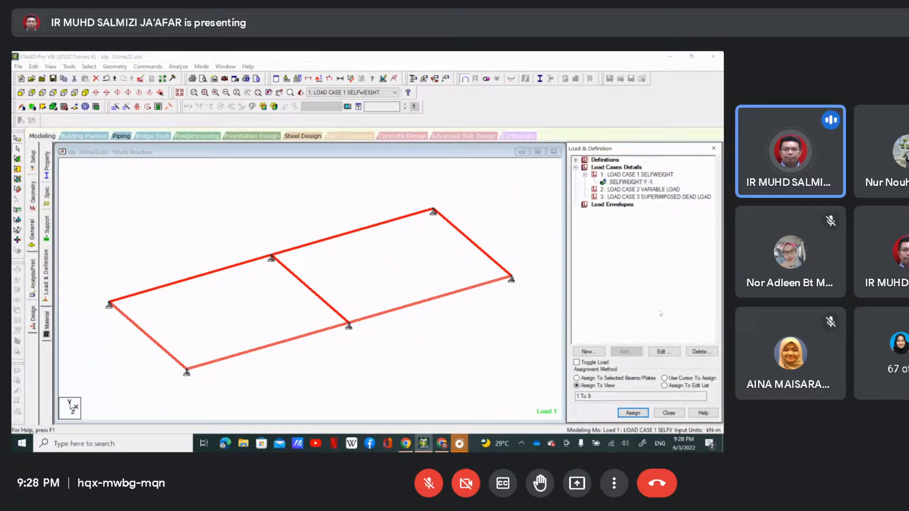
Add a full-plate pressure of -2.0 kN/m2 in the GY direction to LOAD CASE 2 VARIABLE LOAD.
click(632, 190)
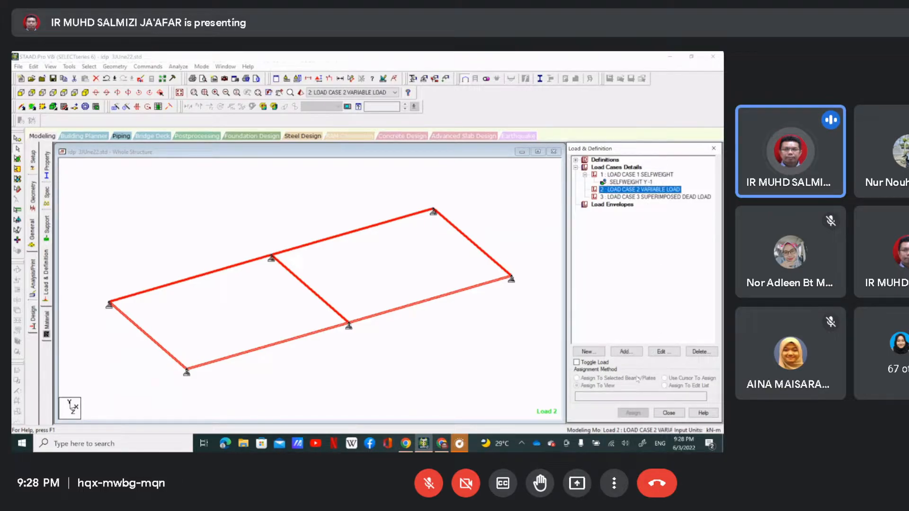
click(626, 353)
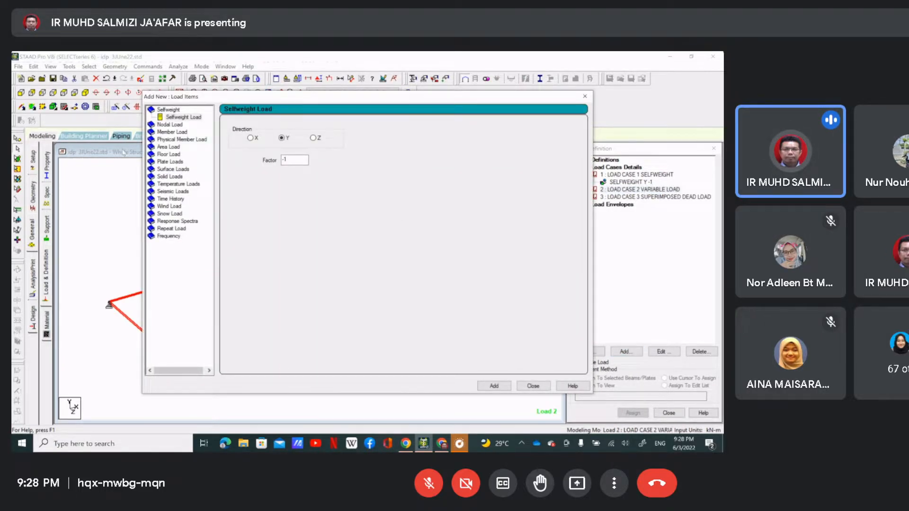
click(171, 162)
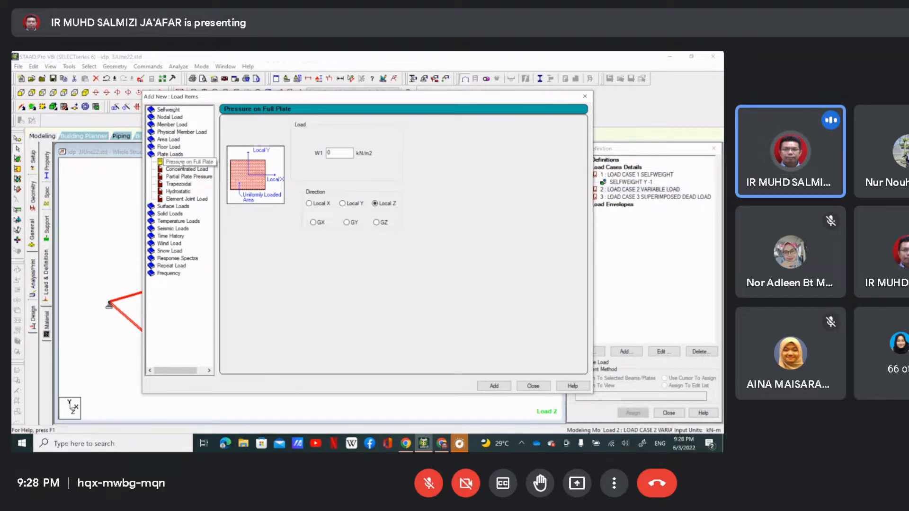
double_click(332, 153)
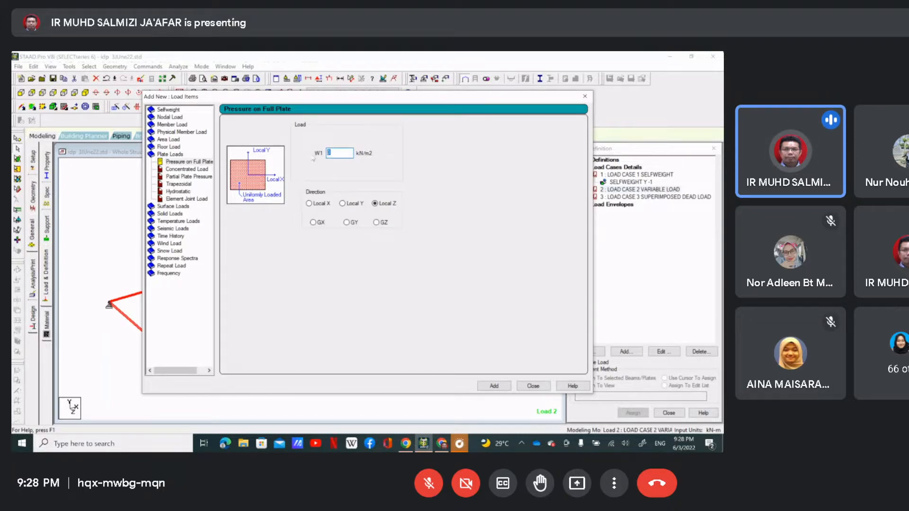
key(BackSpace)
text(-2.0)
click(494, 386)
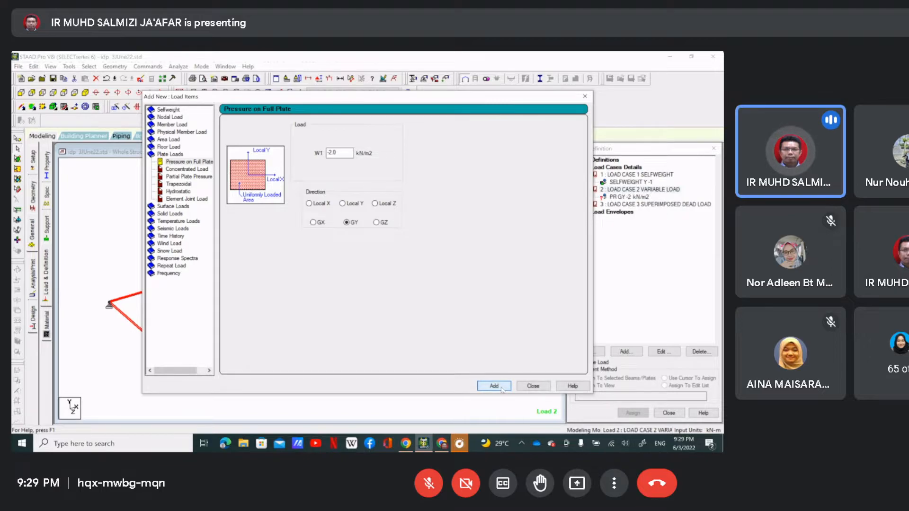
click(533, 386)
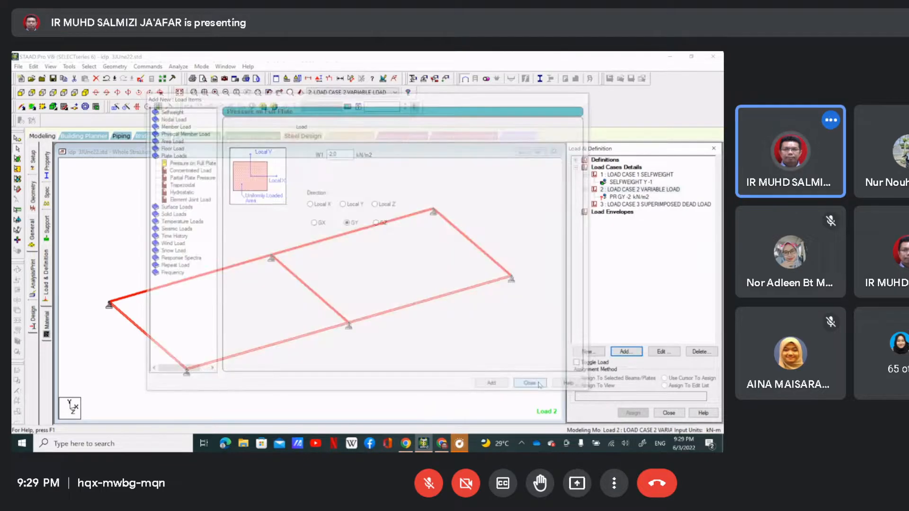
Add a full-plate pressure of -1.2 kN/m2 in the GY direction to LOAD CASE 3 SUPERIMPOSED DEAD LOAD.
click(615, 205)
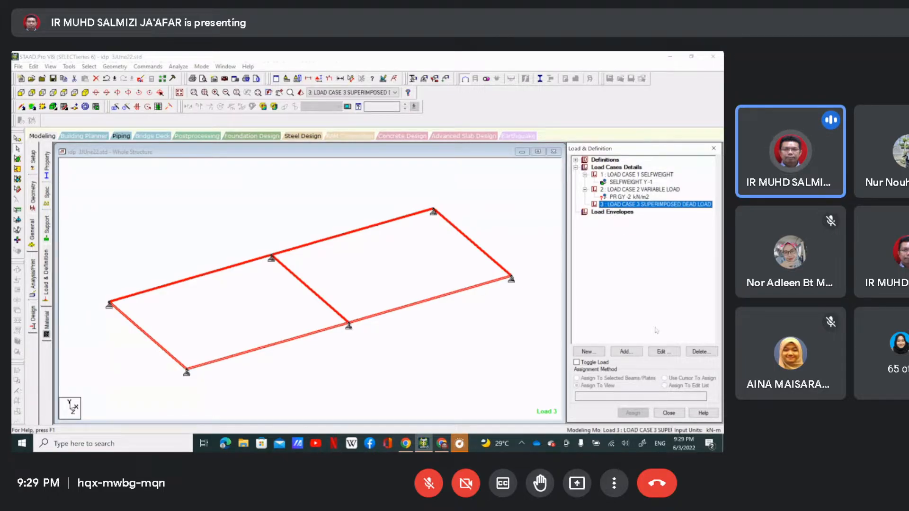
click(626, 352)
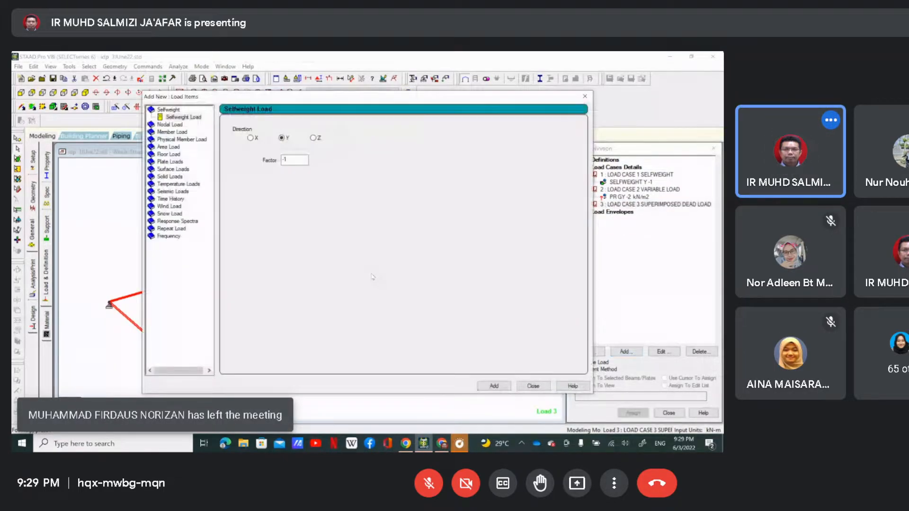
click(170, 161)
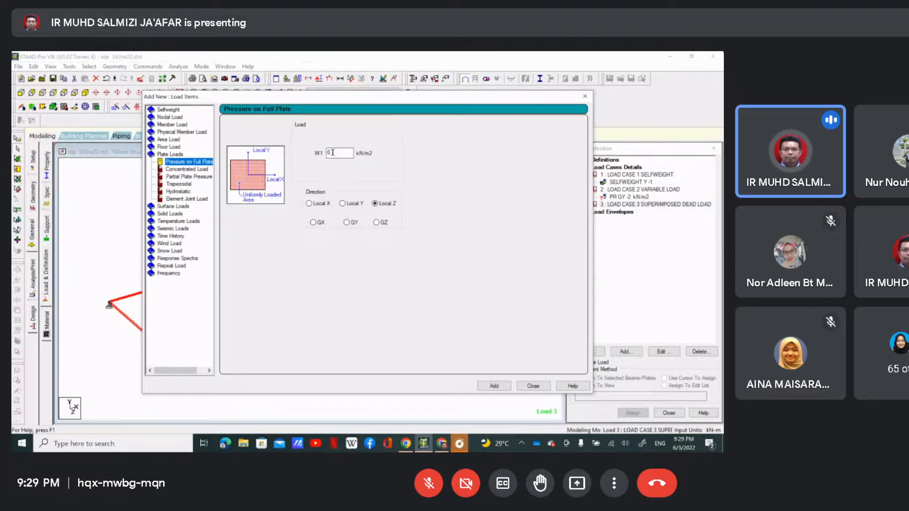
drag(340, 153, 289, 155)
text(4)
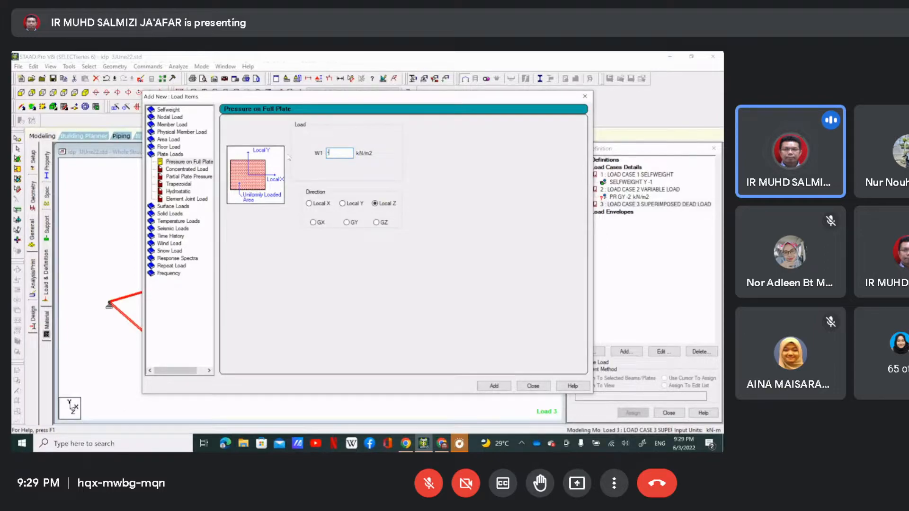
text(1)
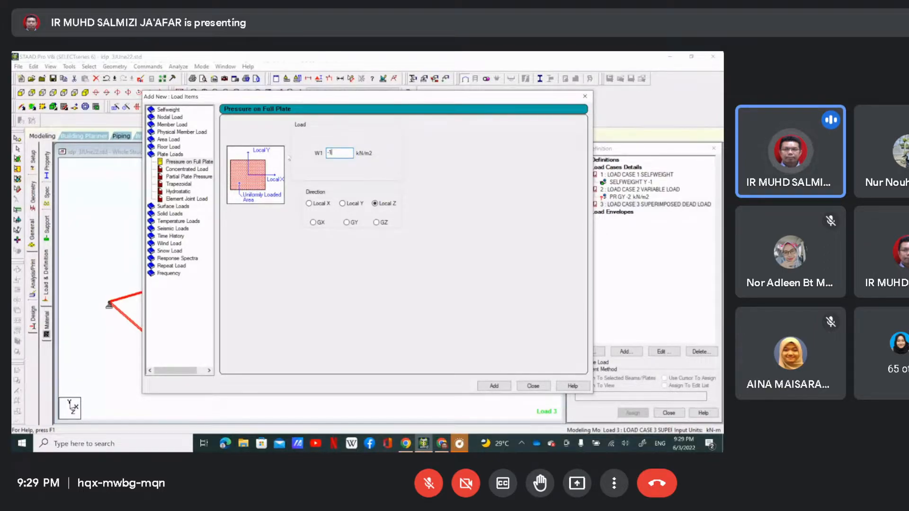
text(.2)
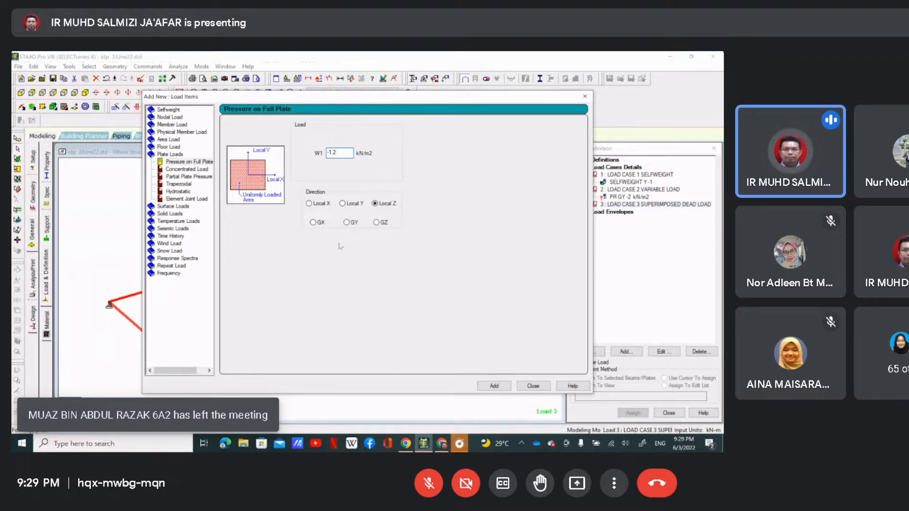
click(346, 222)
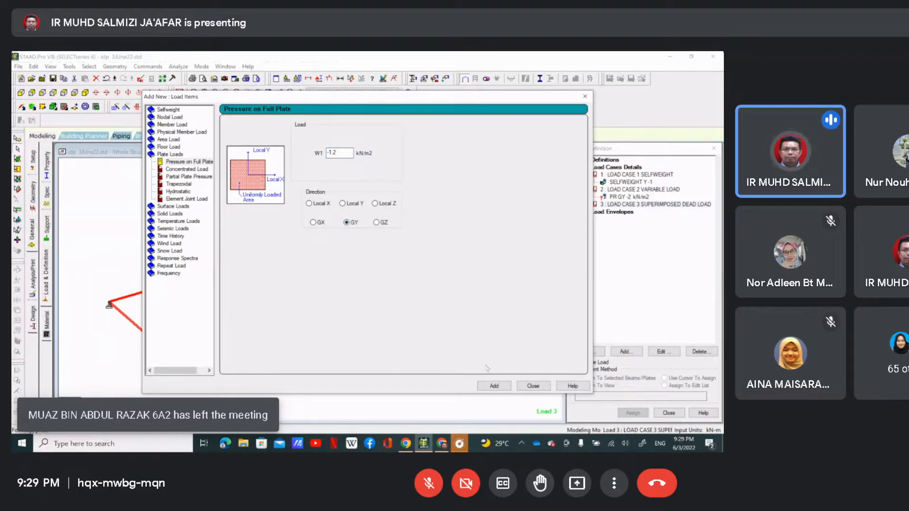
click(493, 386)
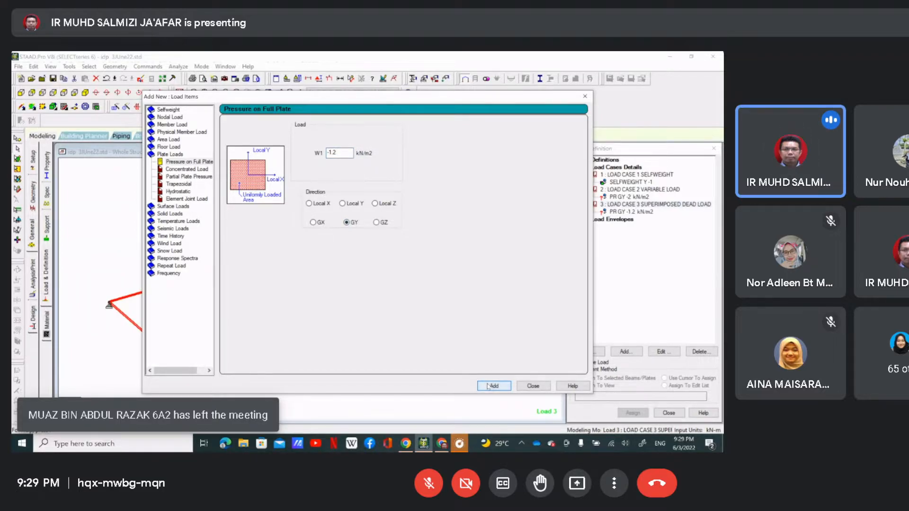
click(533, 386)
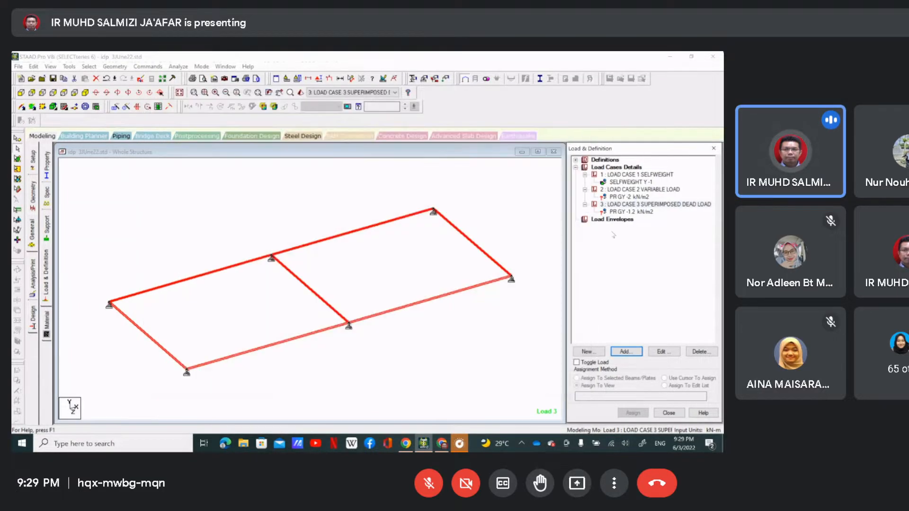
Assign the variable load pressure of load case 2 to both slab plates using the cursor.
click(624, 198)
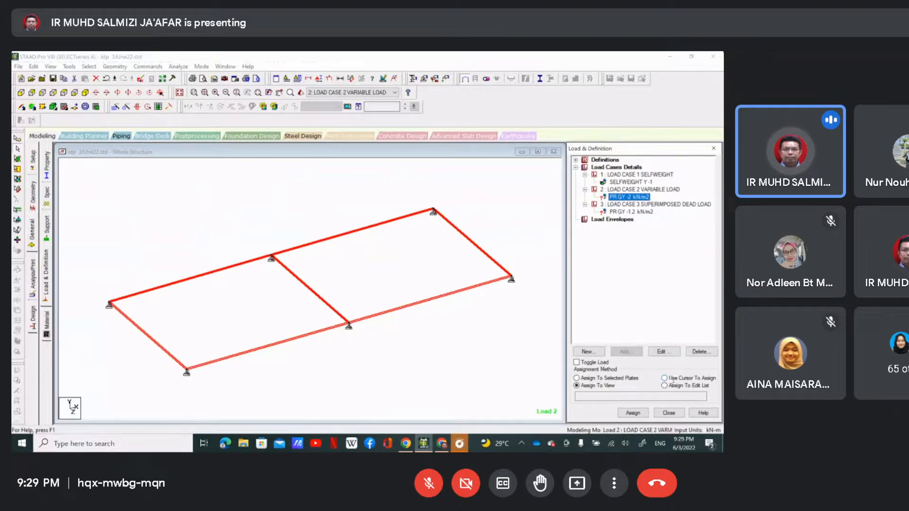
click(664, 378)
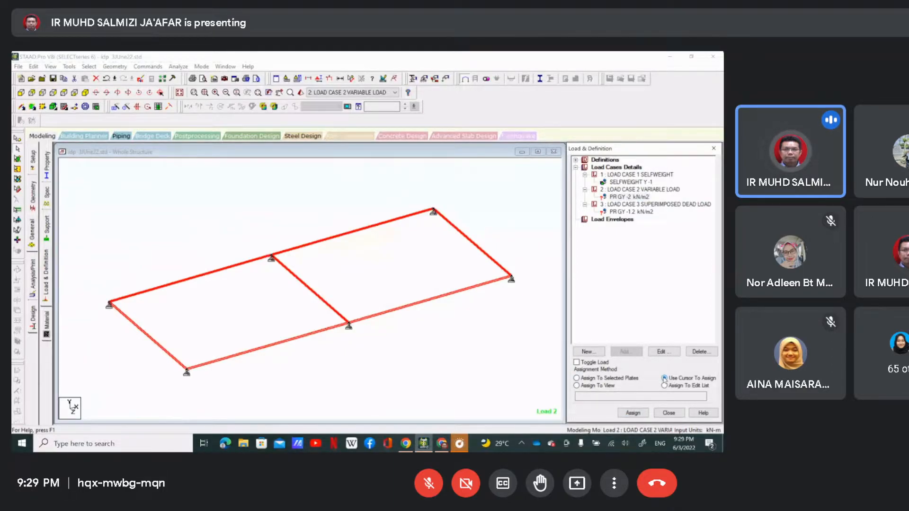
click(633, 413)
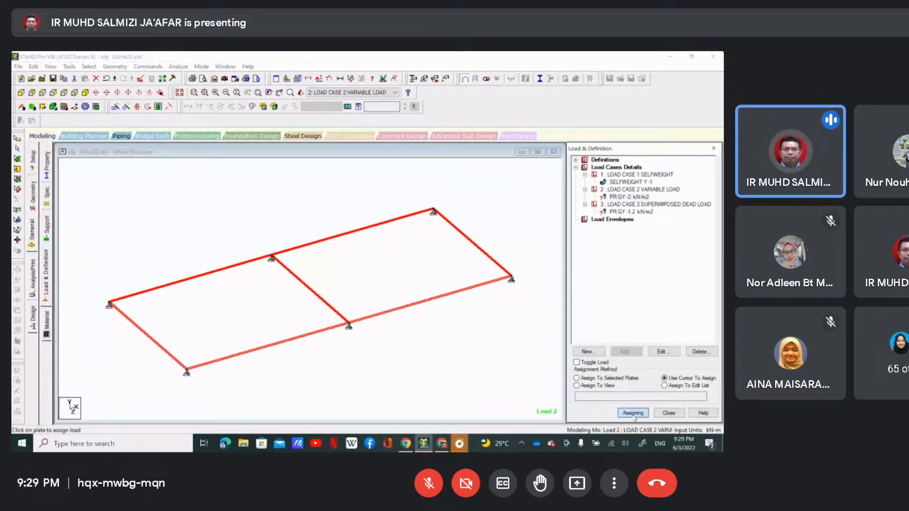
click(400, 275)
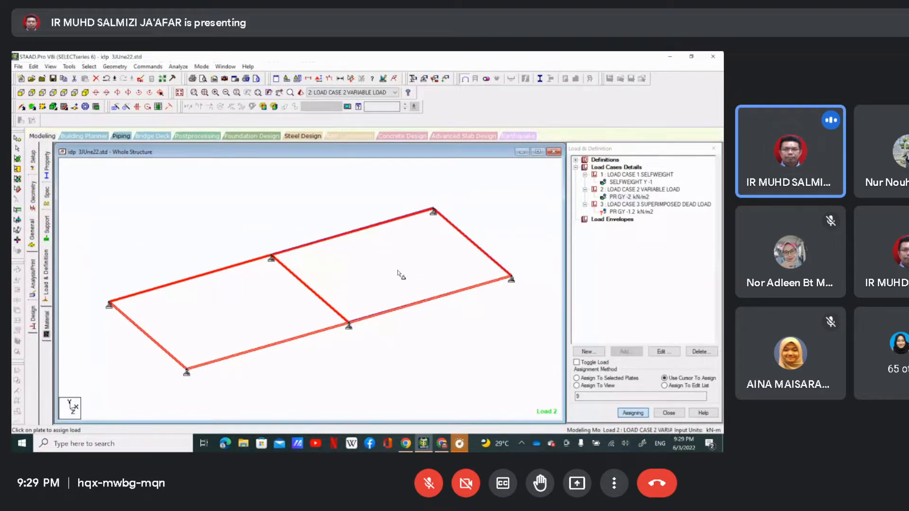
click(250, 308)
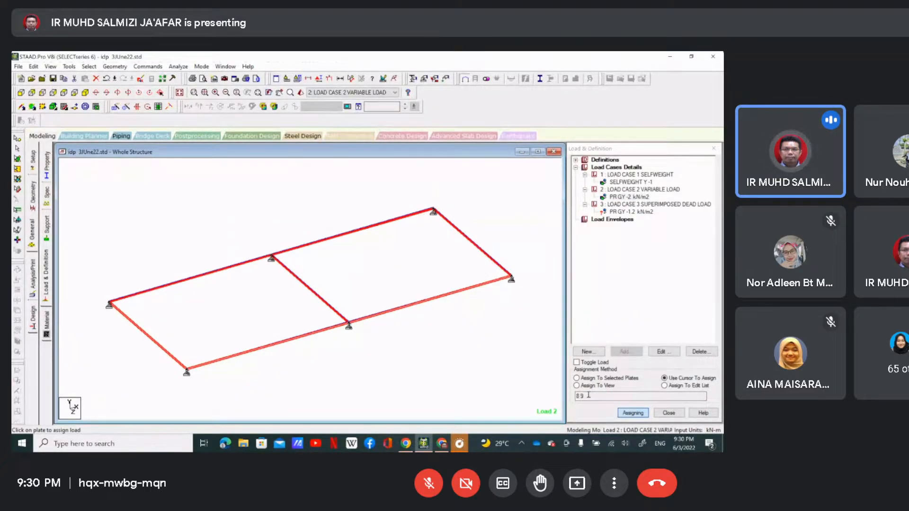
Assign the superimposed dead load pressure of load case 3 to both slab plates using the cursor.
click(631, 213)
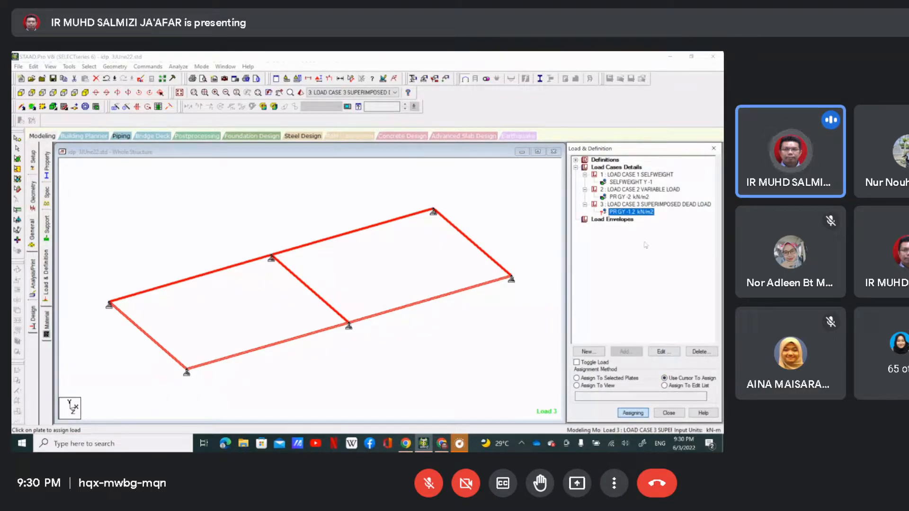
click(410, 262)
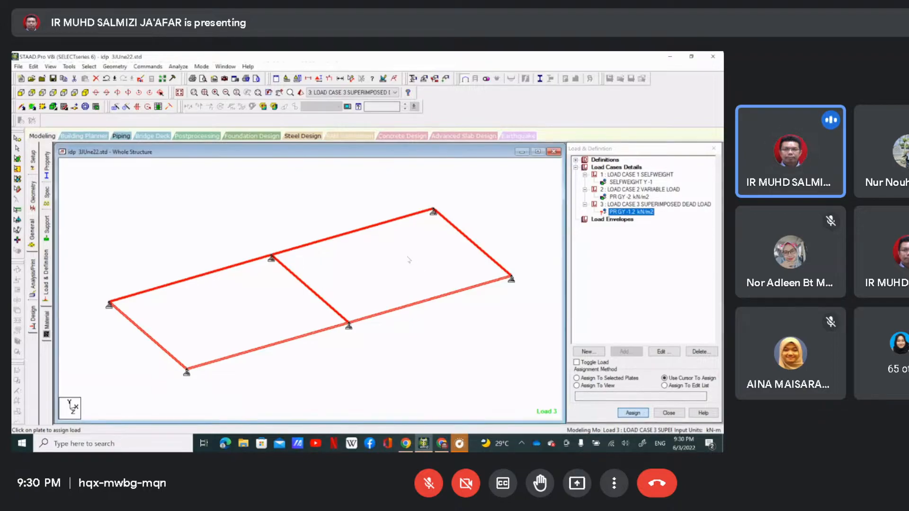
click(276, 297)
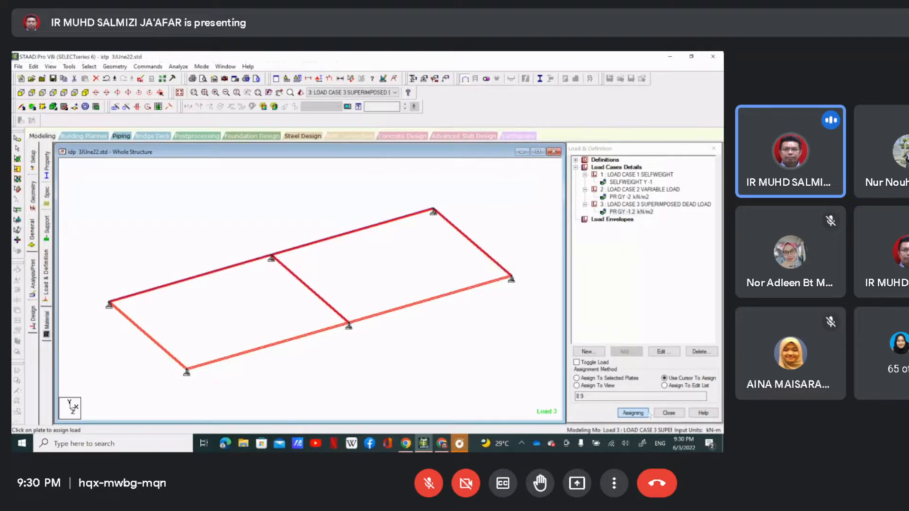
End the cursor assignment of the superimposed dead load and list the defined load cases in the load definitions.
click(633, 413)
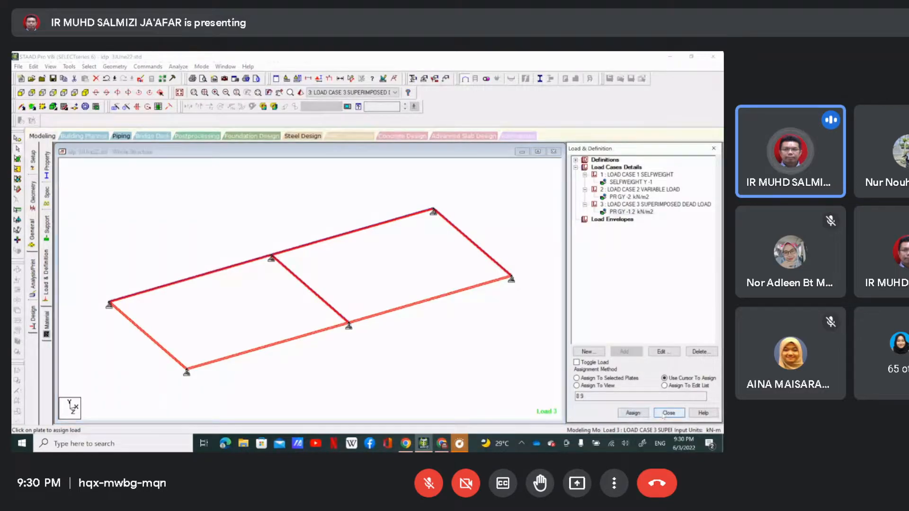
click(669, 413)
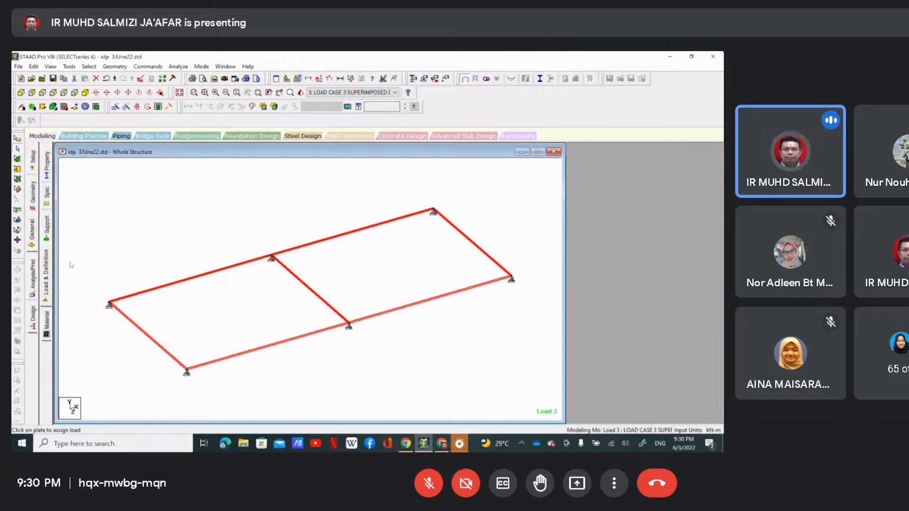
click(98, 249)
click(46, 274)
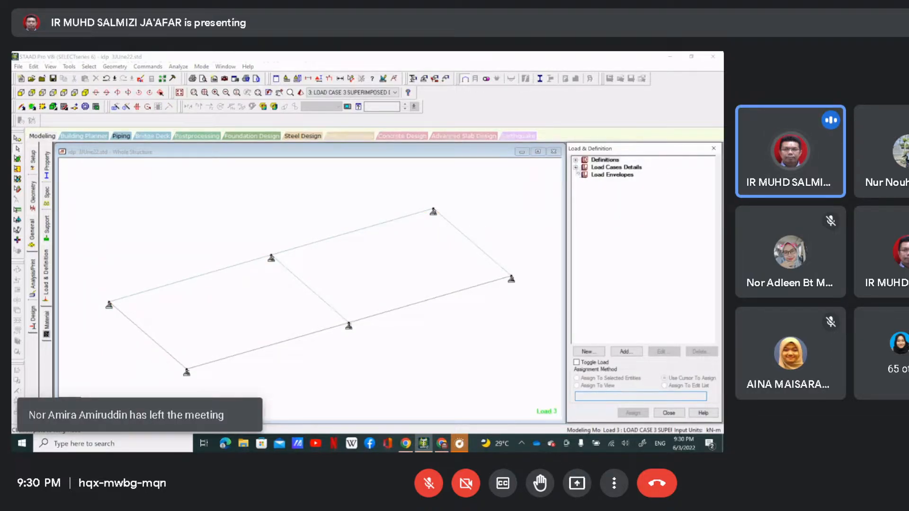
click(576, 168)
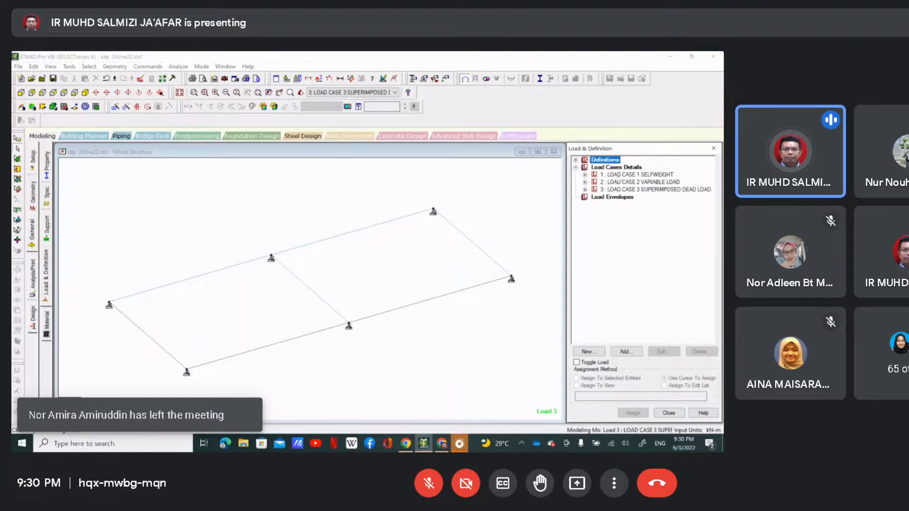
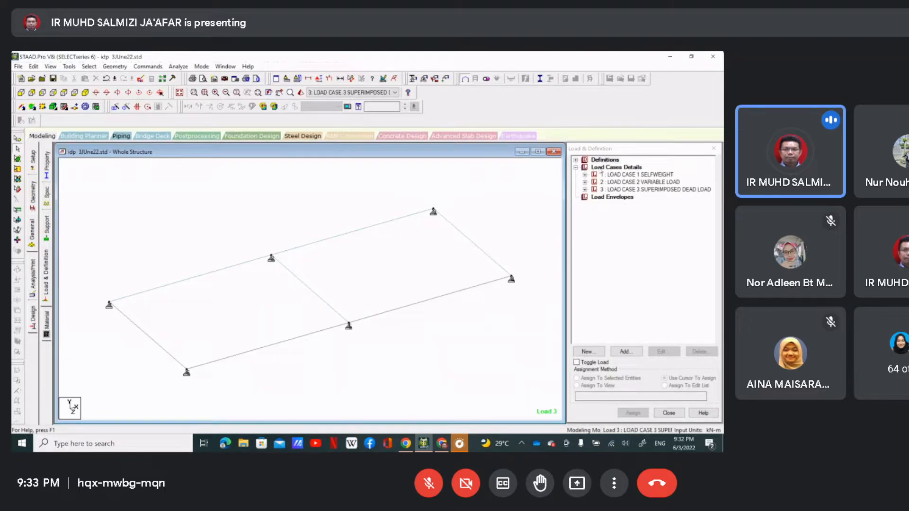
Start a new load combination number 4 and name it COMBINATION LOAD CASE 4 SLS.
click(597, 353)
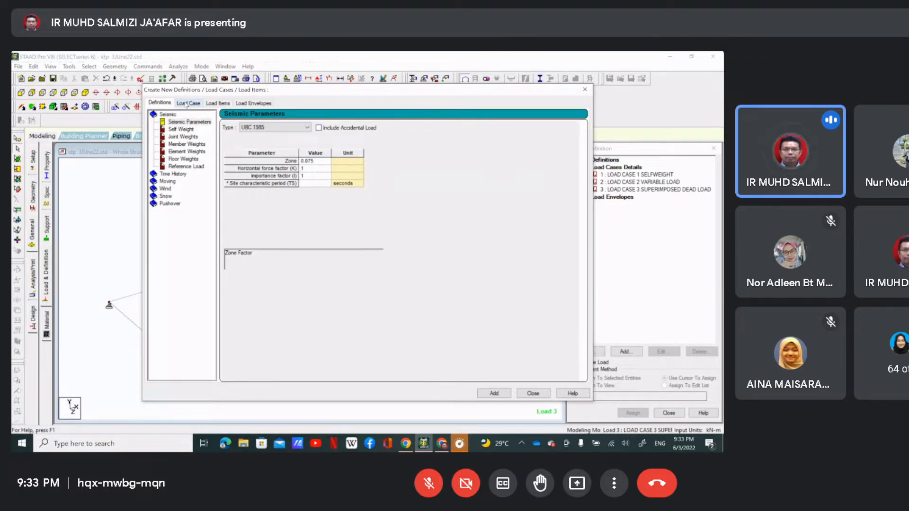
click(188, 104)
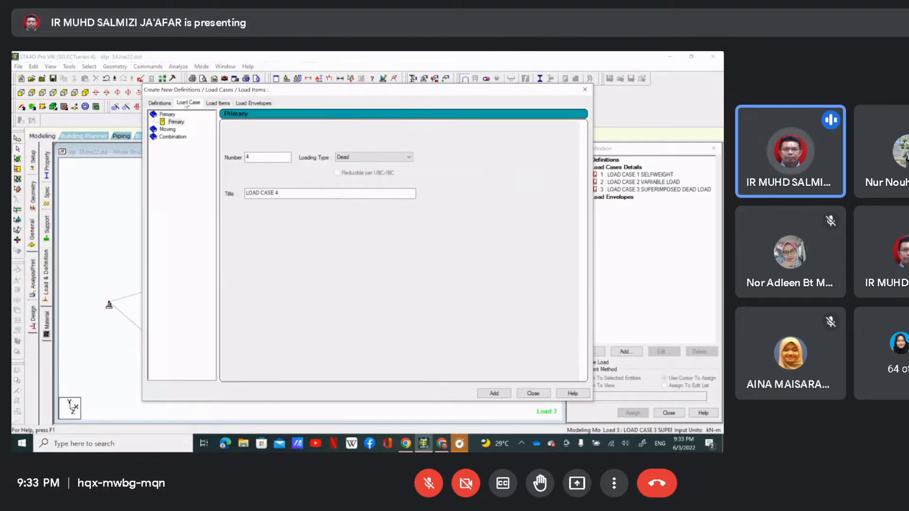
click(175, 138)
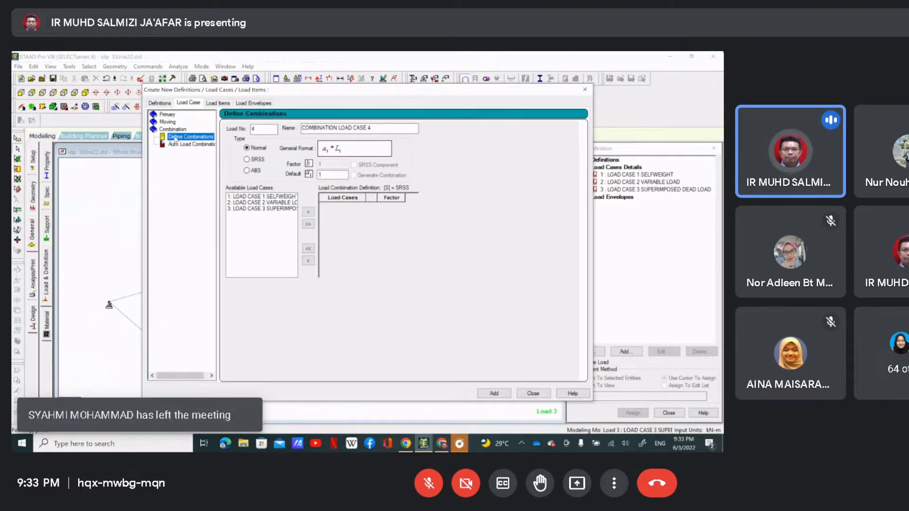
click(388, 128)
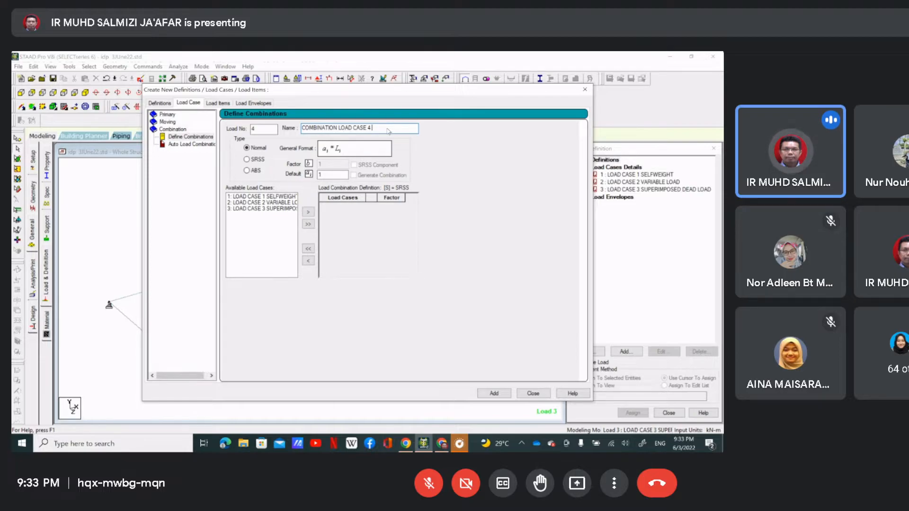
text(SE 4 SLS)
click(282, 197)
click(308, 212)
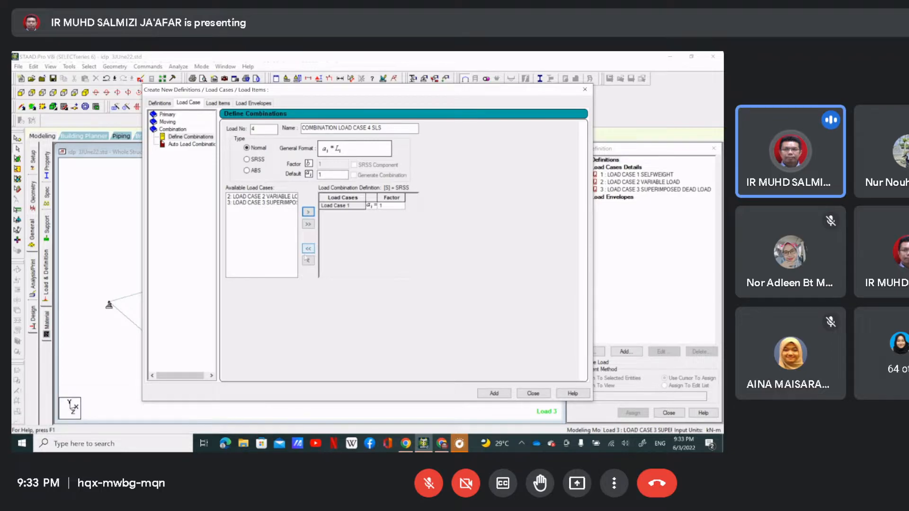
click(336, 207)
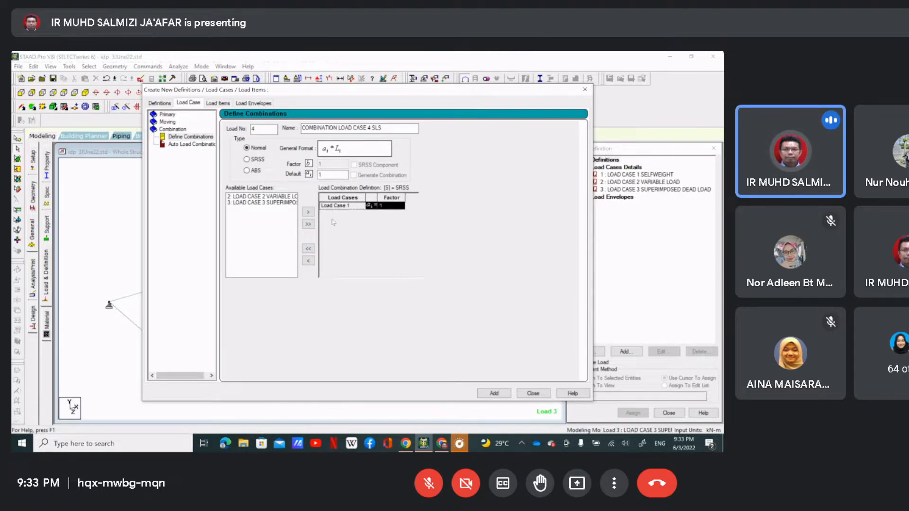
click(308, 260)
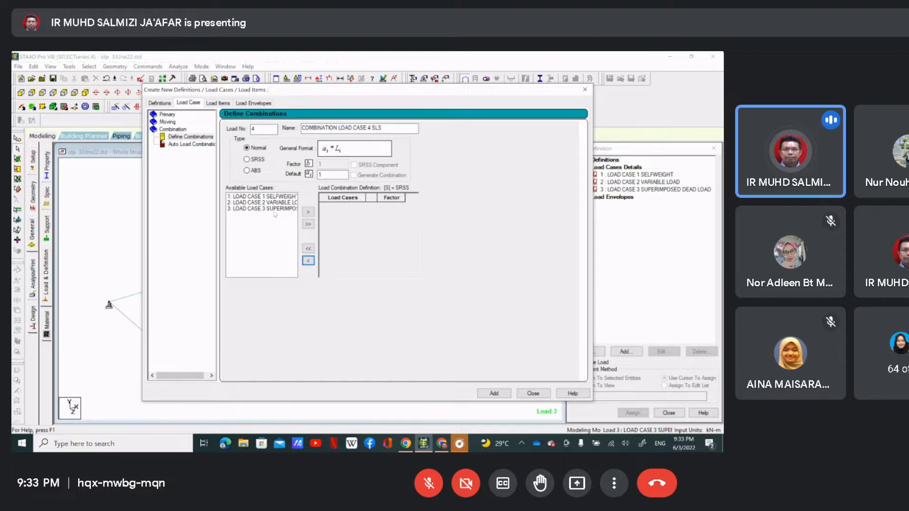
Include load cases 1, 2 and 3 with a factor of 1 each and add the SLS combination.
click(308, 225)
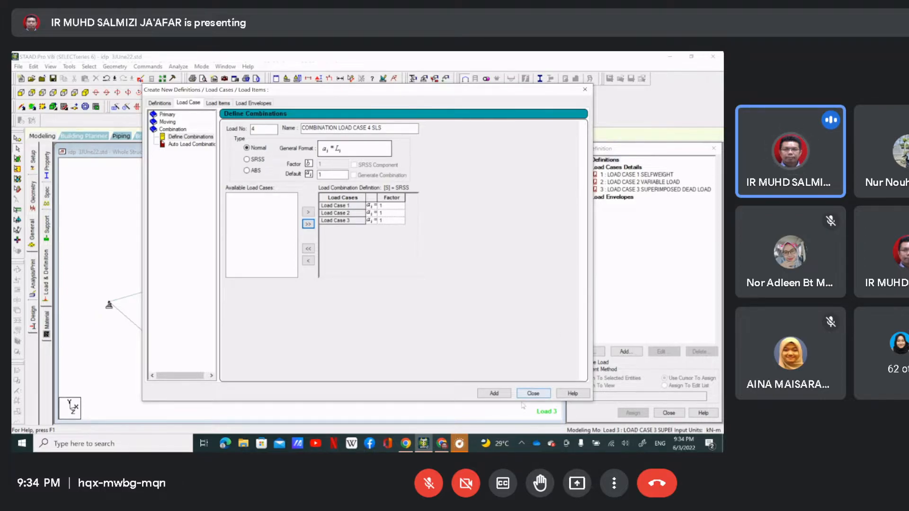
click(506, 395)
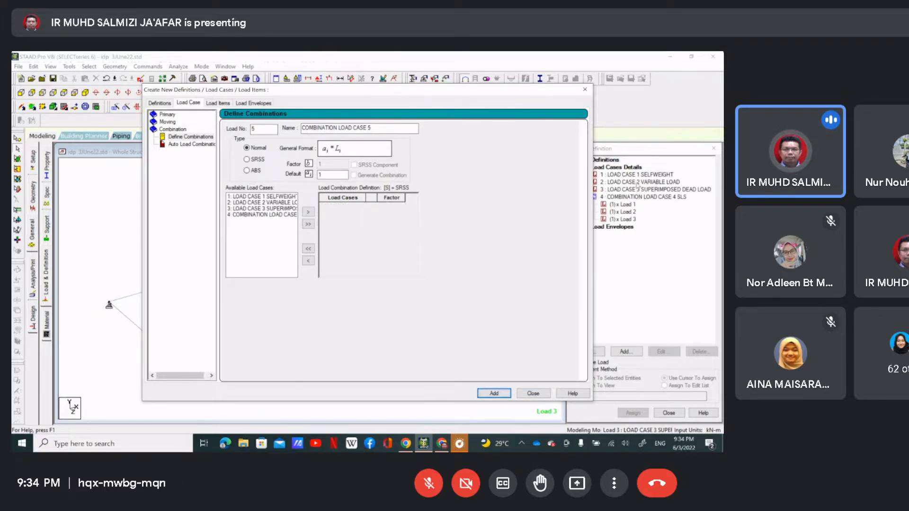
Name combination number 5 COMBINATION LOAD CASE 5 ULS and include load cases 1, 2 and 3 in it.
click(388, 131)
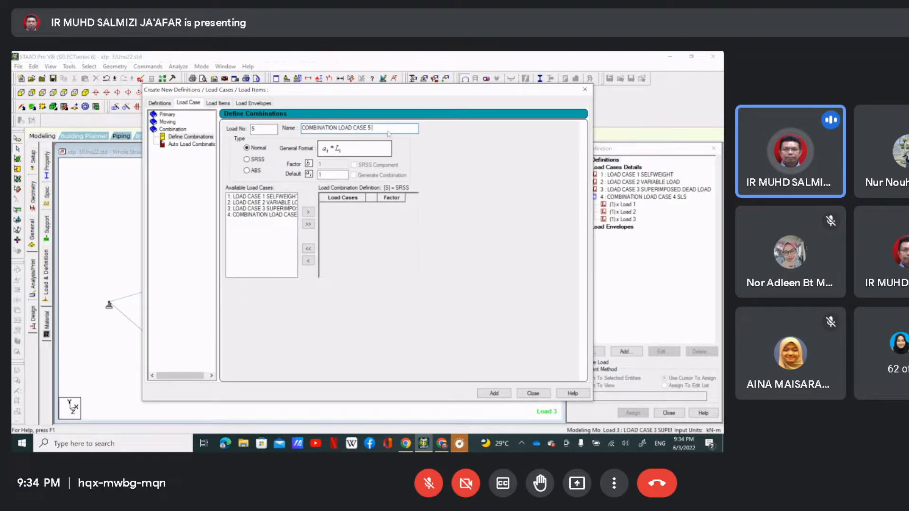
text(ULS)
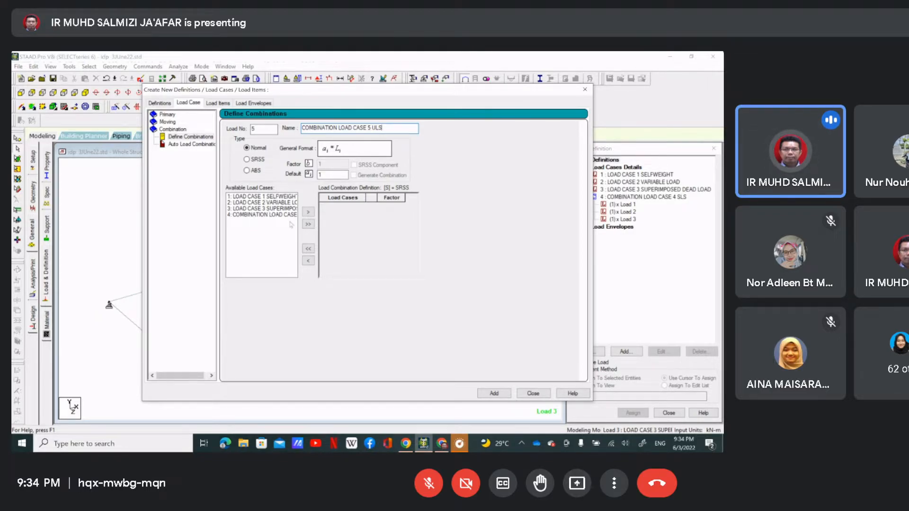
click(278, 197)
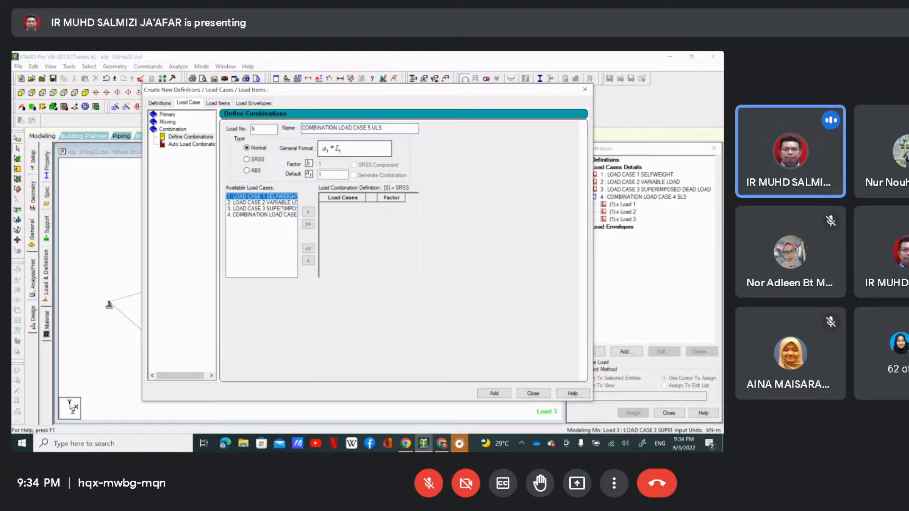
click(308, 213)
click(284, 196)
click(308, 212)
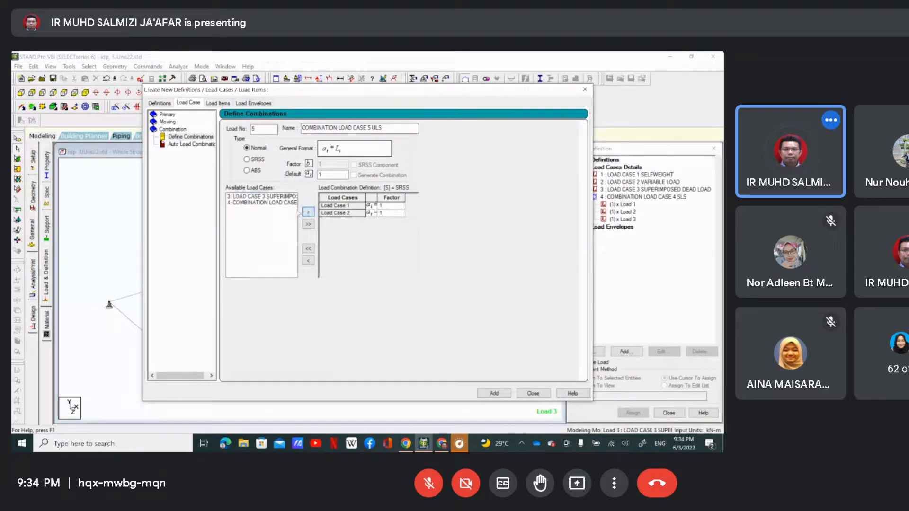
click(284, 196)
click(308, 213)
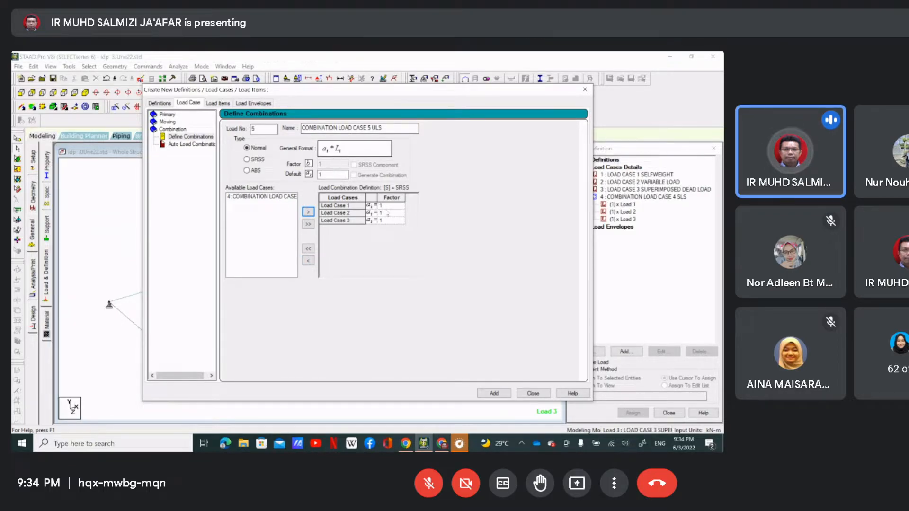
Set the ULS factors to 1.35 for load case 1, 1.5 for load case 2 and 1.35 for load case 3, and add the combination.
click(390, 206)
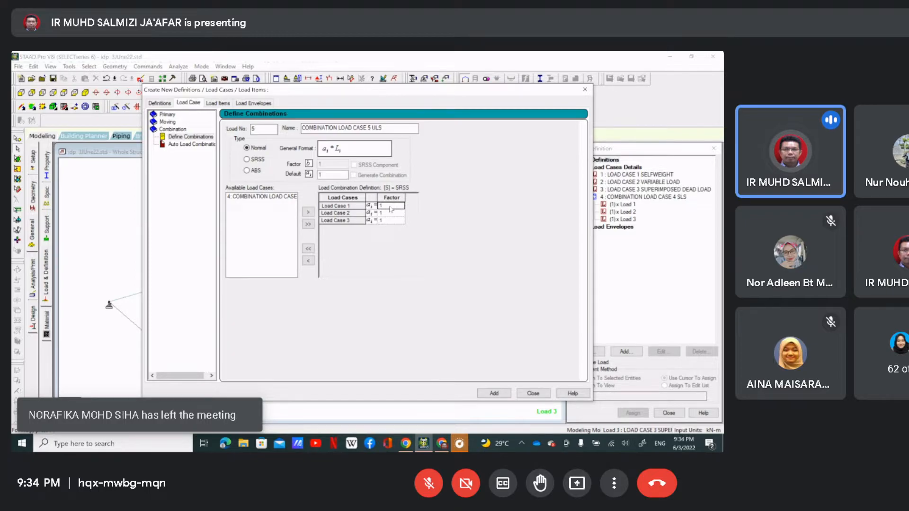
text(.3)
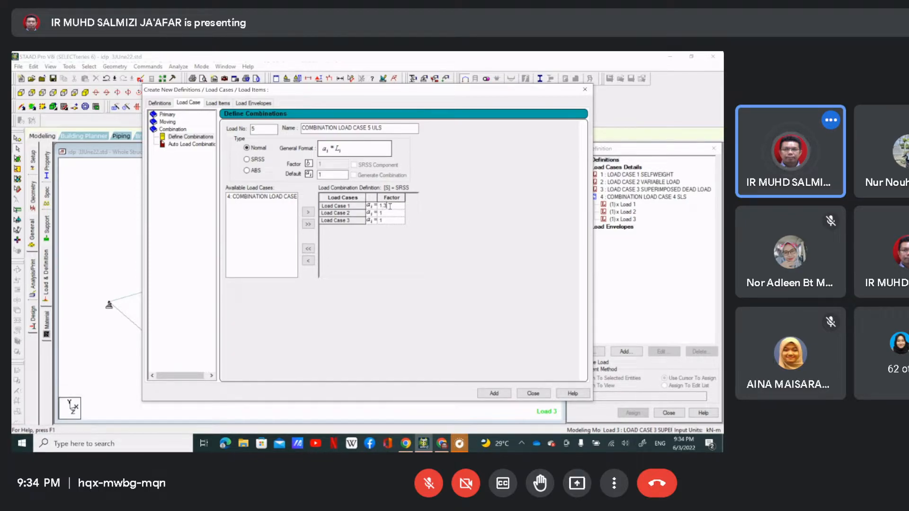
text(5)
click(390, 214)
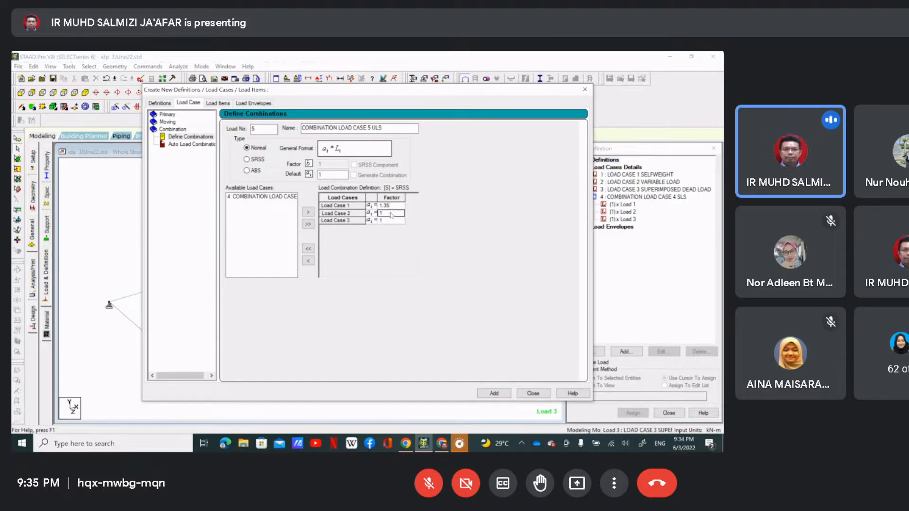
text(1.)
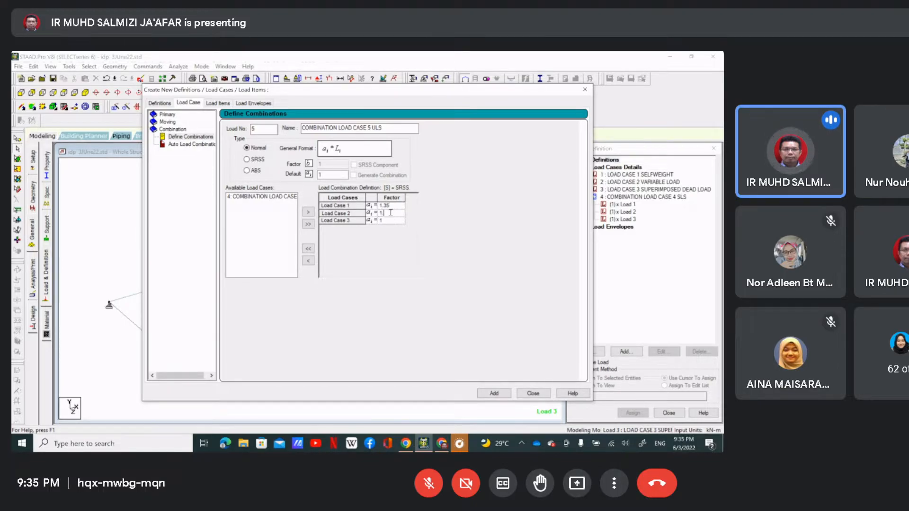
text(5)
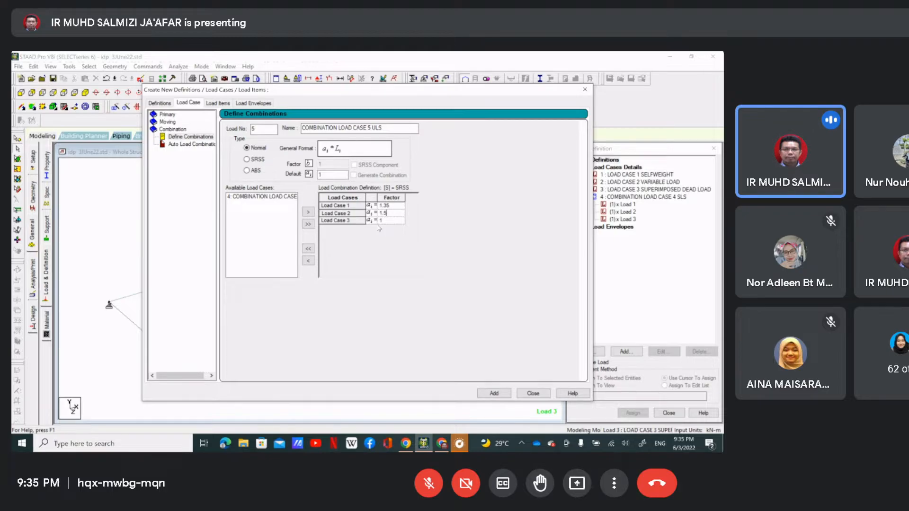
click(392, 220)
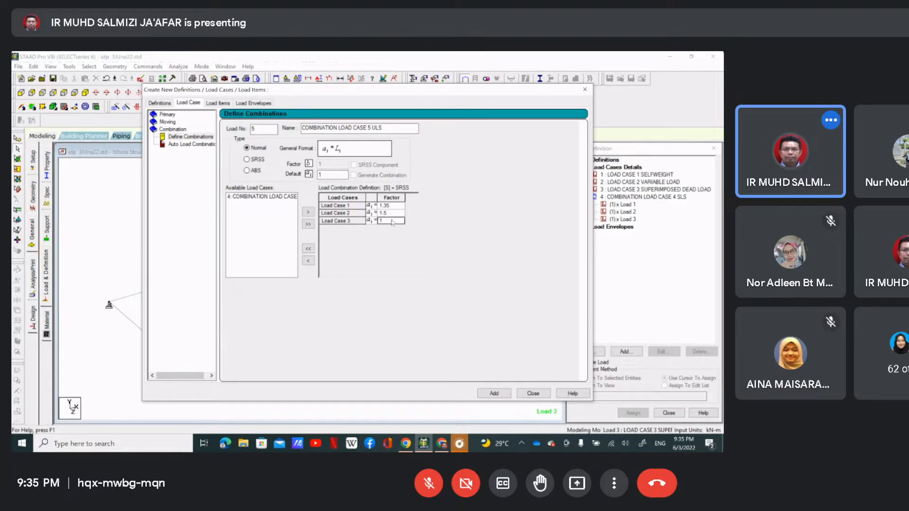
text(.35)
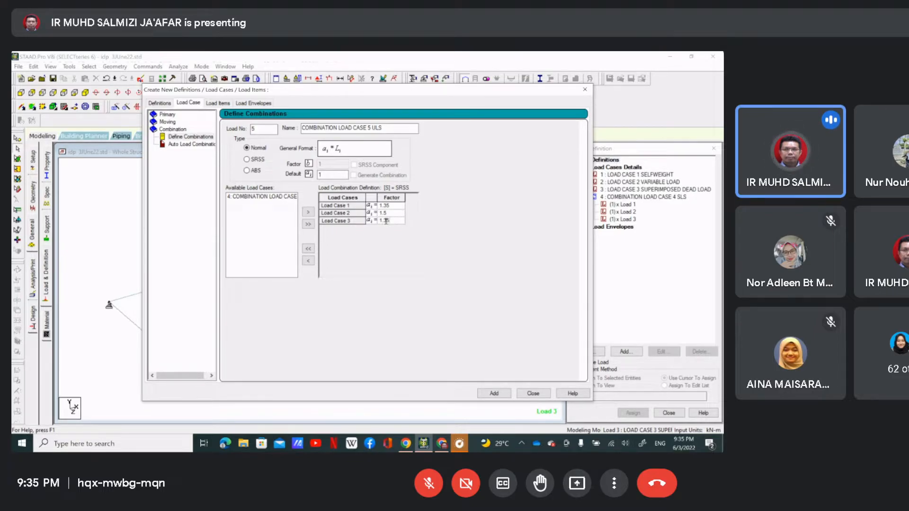
click(494, 393)
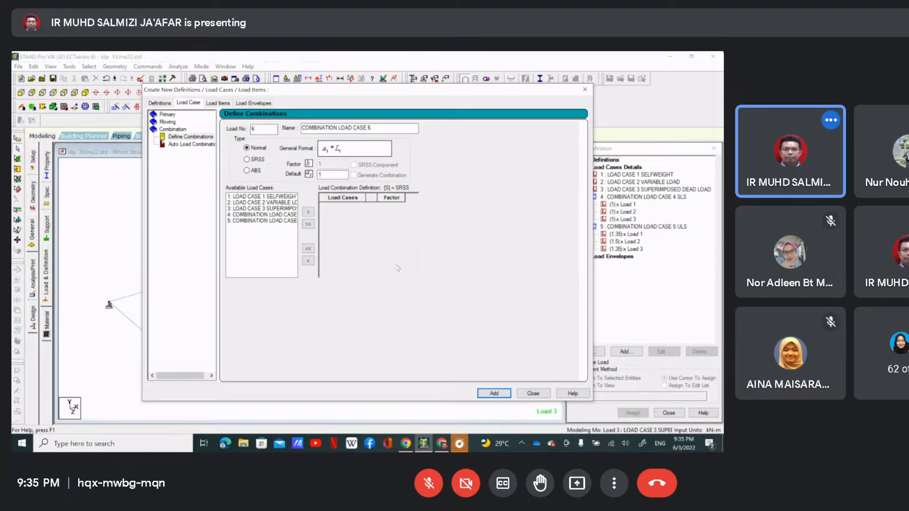
click(533, 393)
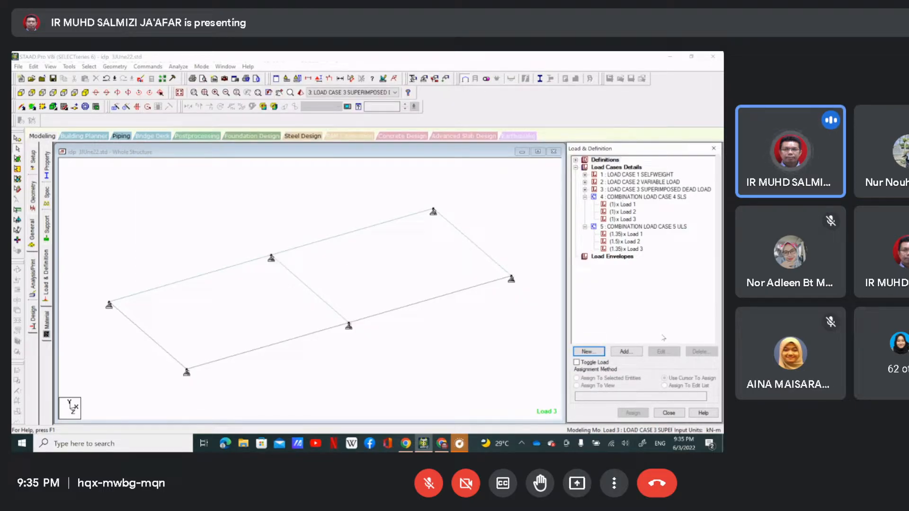
click(669, 413)
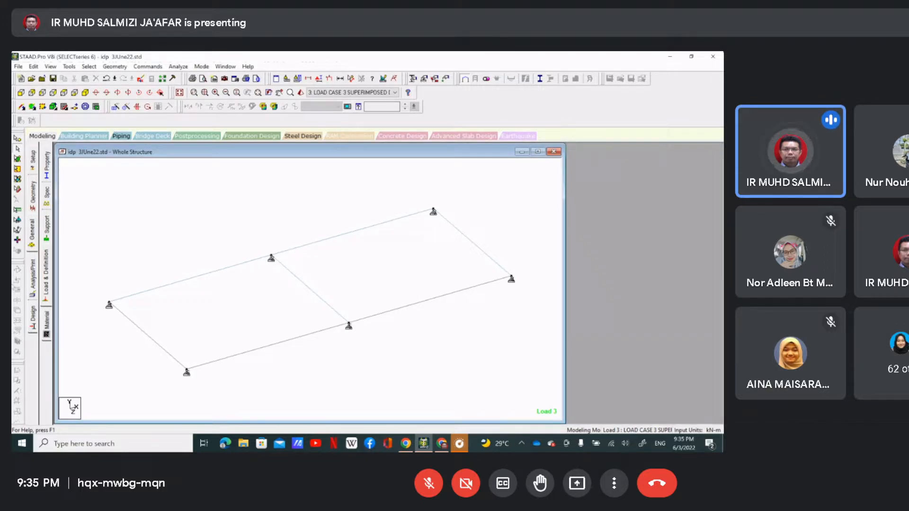
Add a Perform Analysis command with the No Print option to the structure.
click(33, 283)
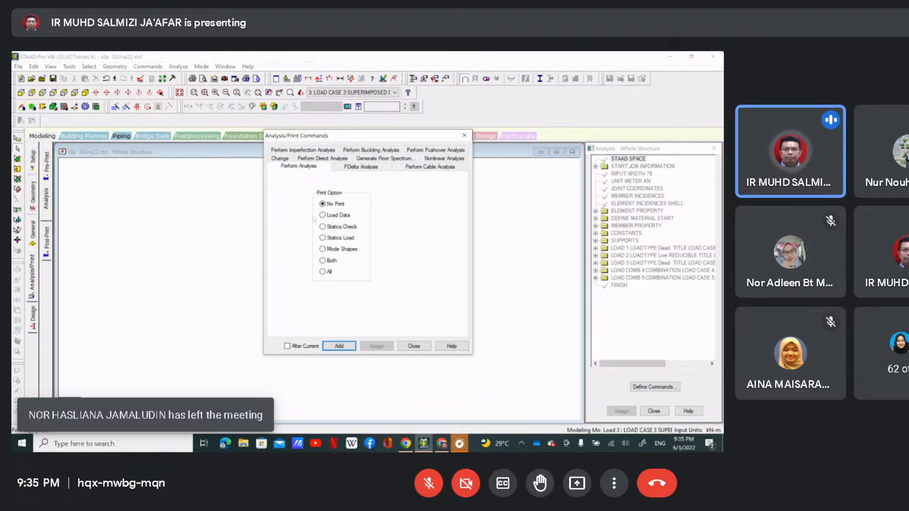
click(339, 346)
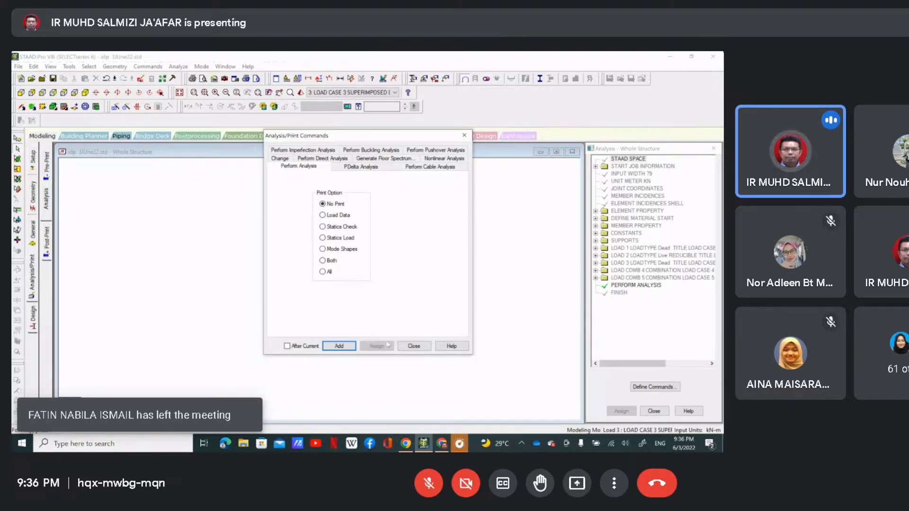
click(414, 347)
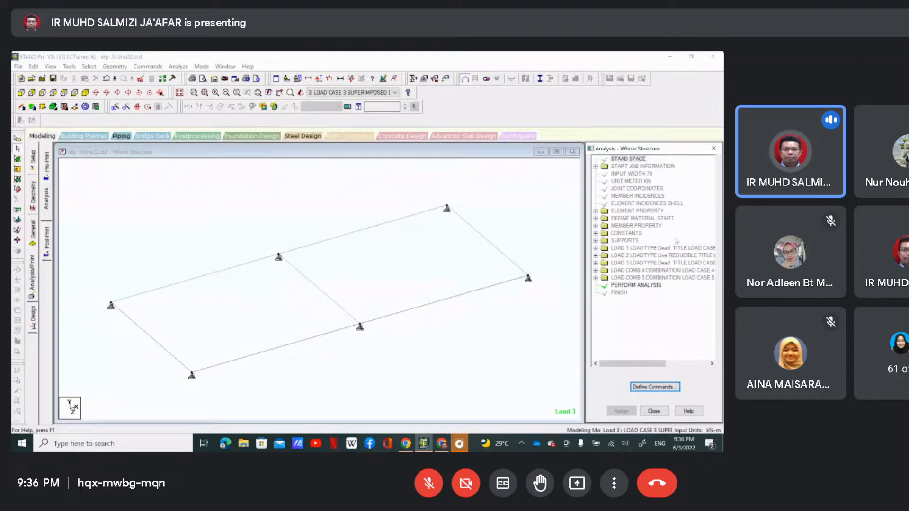
click(654, 410)
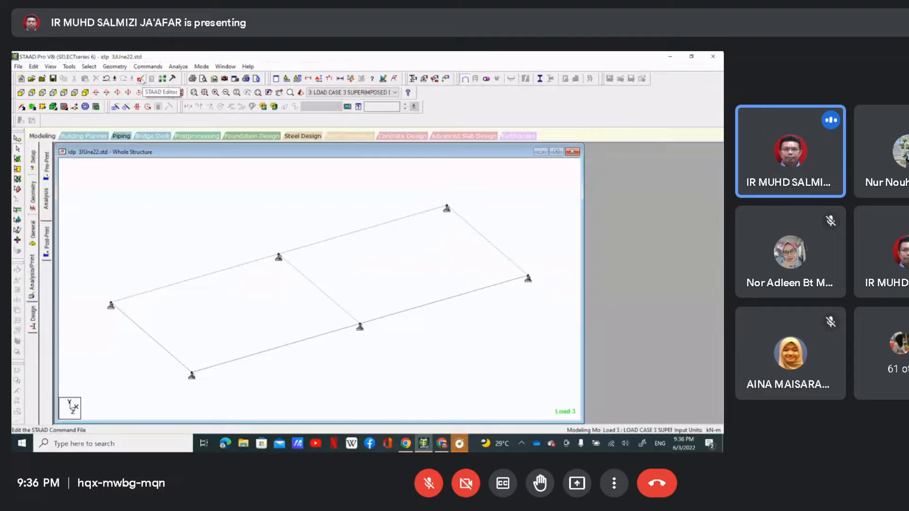
Save the modified structure and open its command file in the STAAD editor.
click(141, 79)
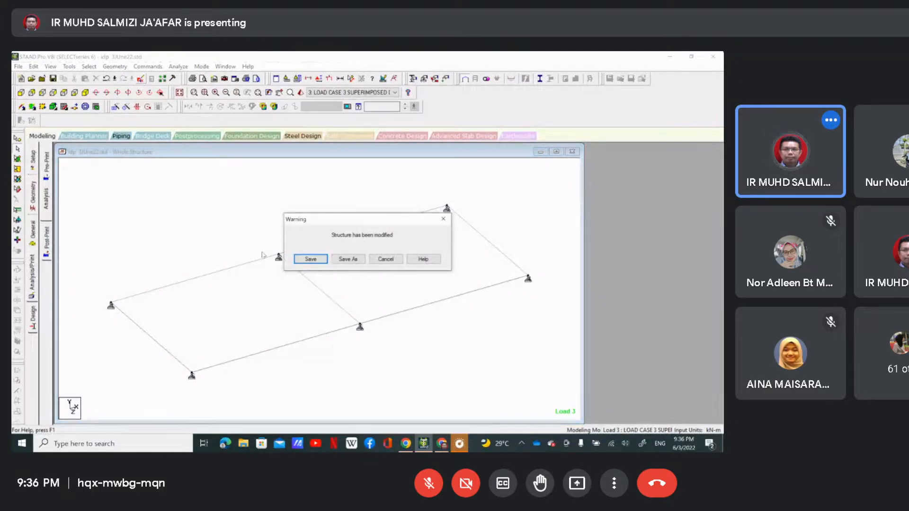
click(320, 260)
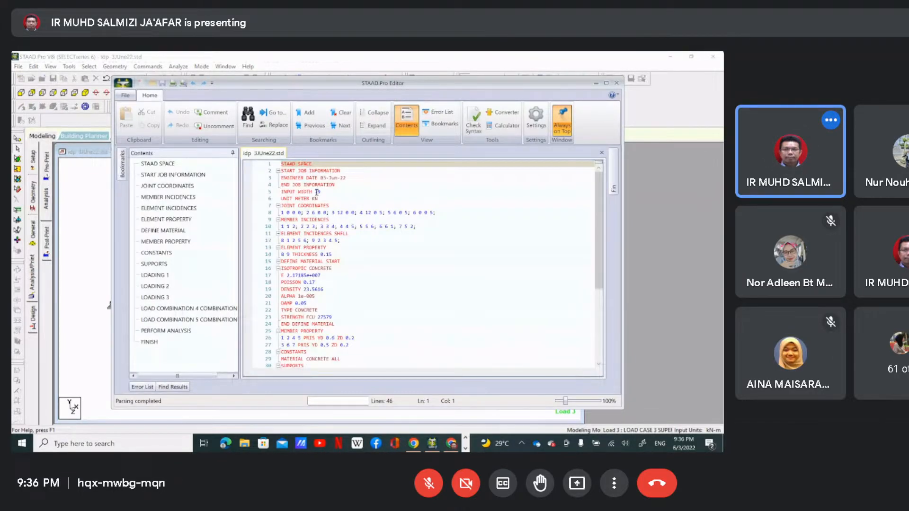
Review the command file from the job information through the material, support, load and combination definitions to the Perform Analysis command.
scroll(316, 192, down, 2)
scroll(317, 192, down, 4)
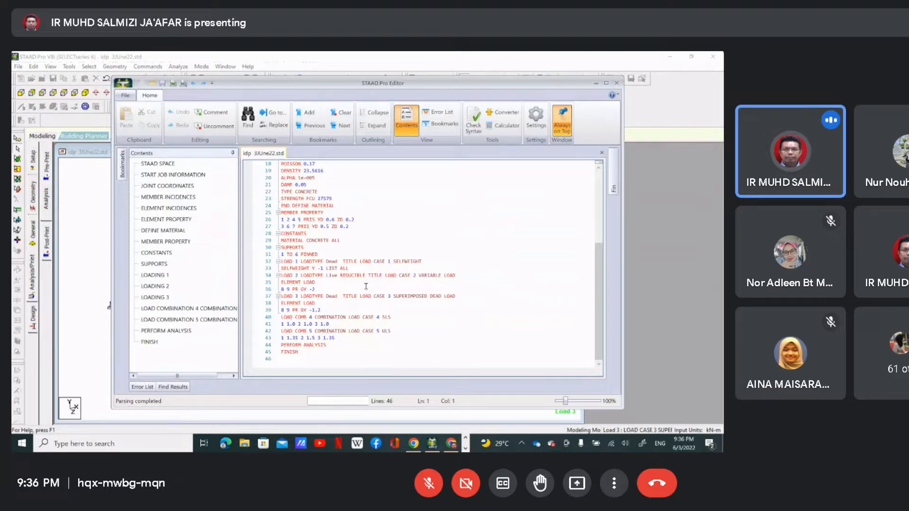
scroll(366, 286, up, 2)
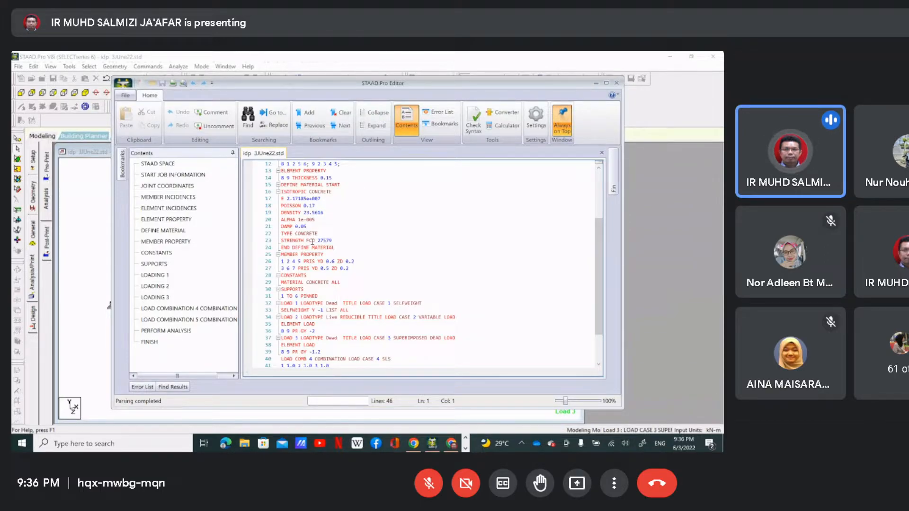
scroll(301, 258, up, 2)
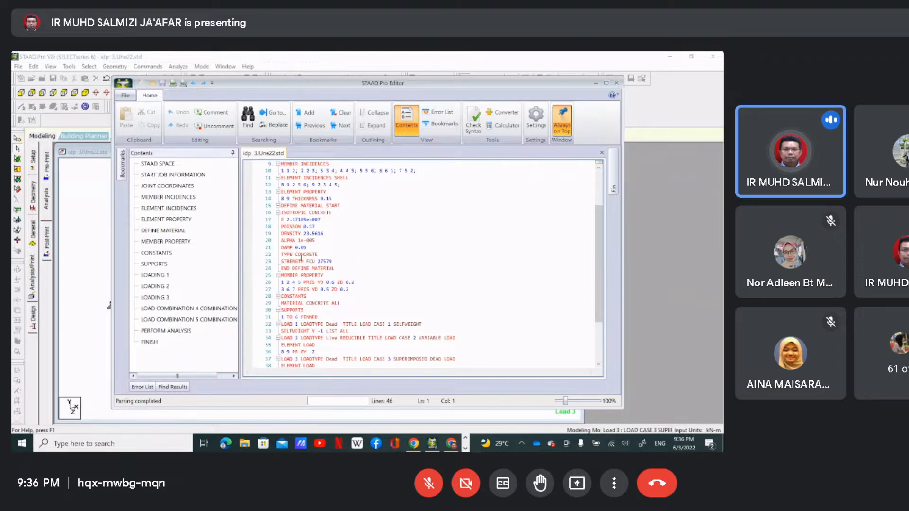
scroll(301, 258, up, 2)
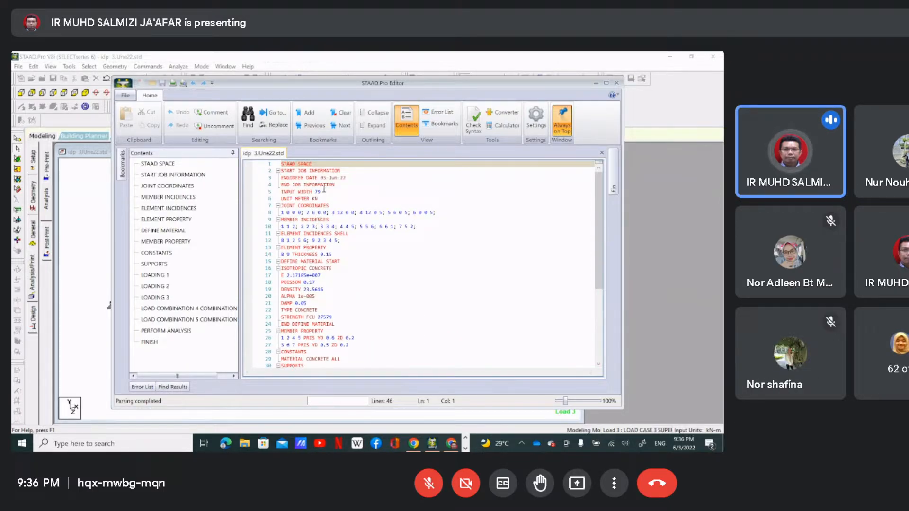
scroll(323, 189, down, 1)
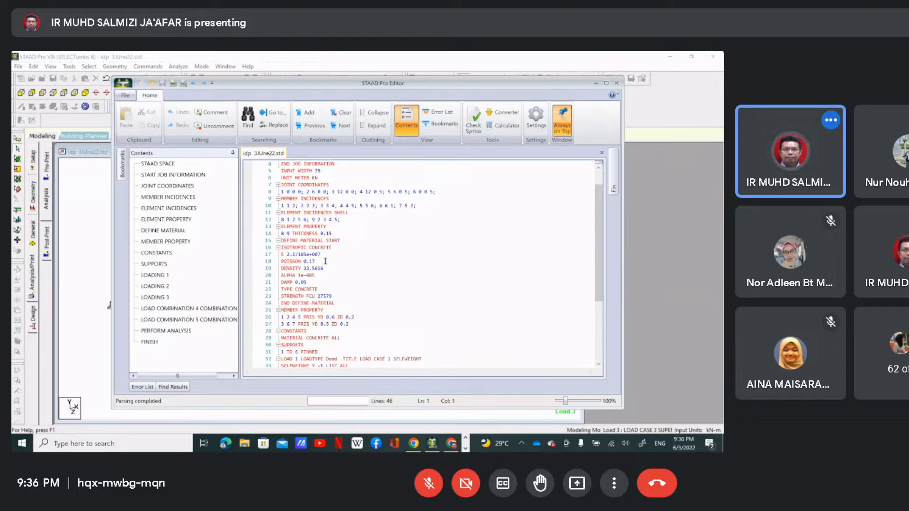
scroll(325, 261, down, 5)
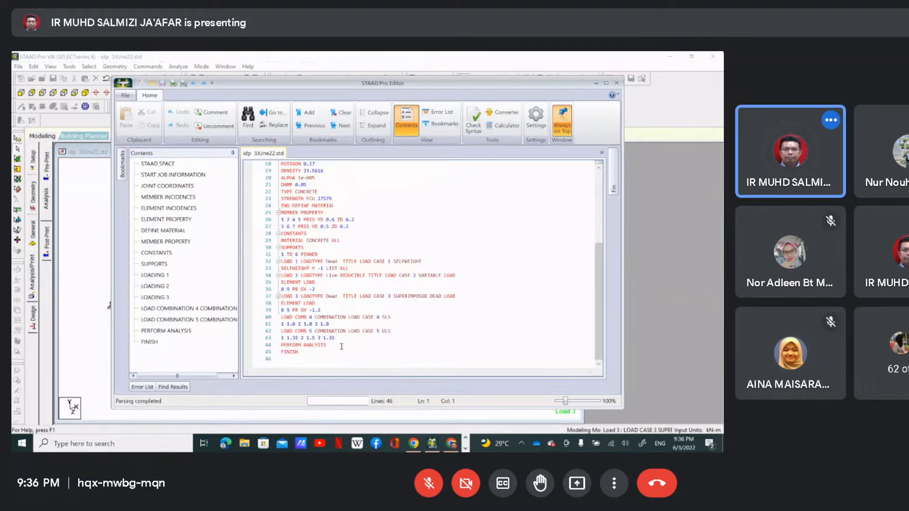
Insert the command PRINT MEMBER FORCES on a new line directly below PERFORM ANALYSIS in the command file.
click(334, 346)
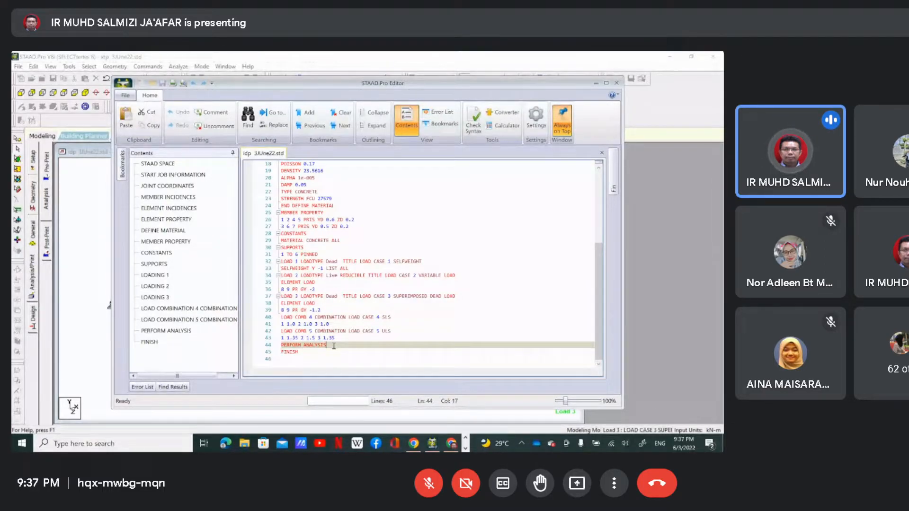
key(Return)
key(Caps_Lock)
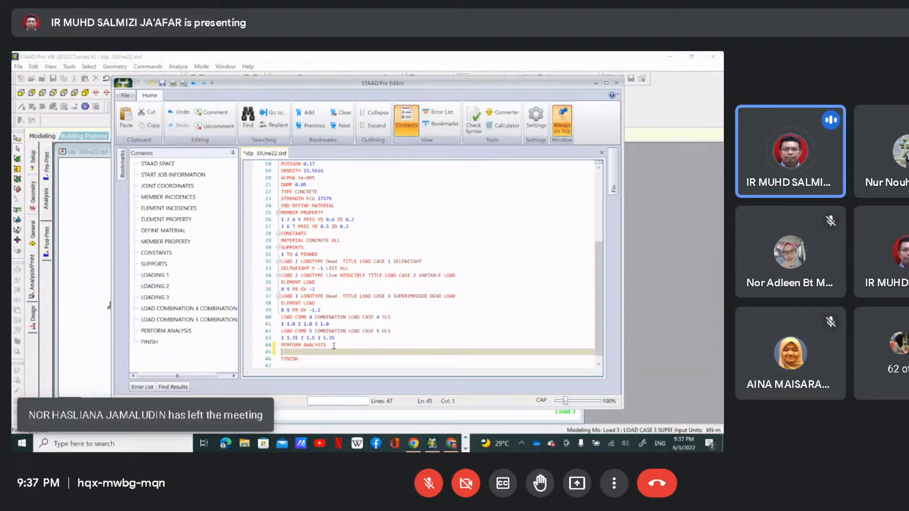
text(PR)
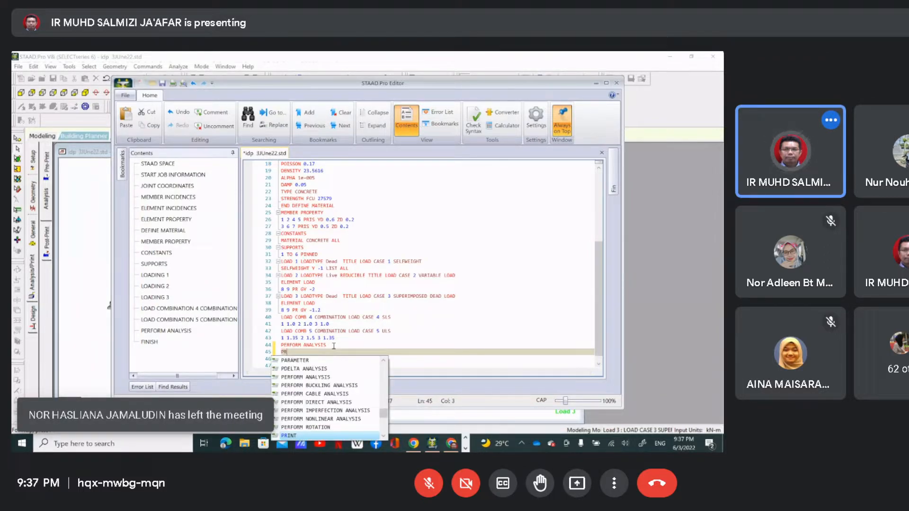
text(INT )
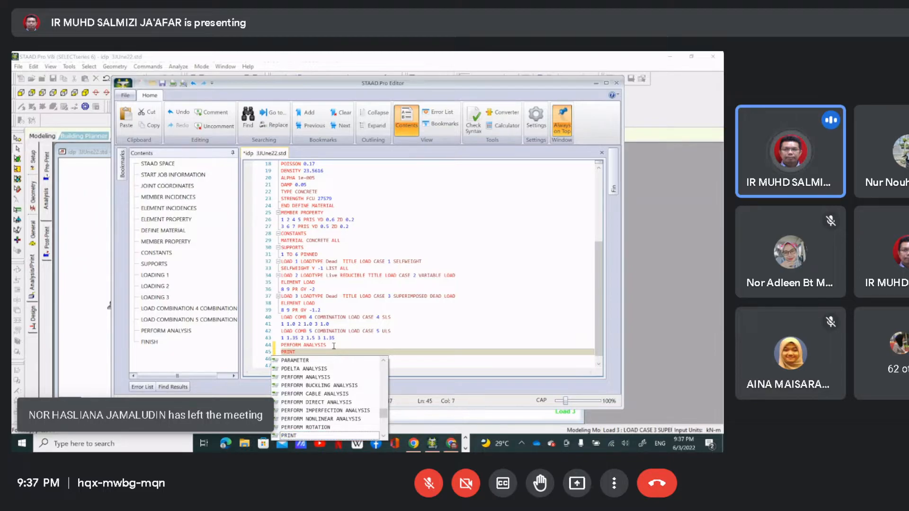
text(MEMBER)
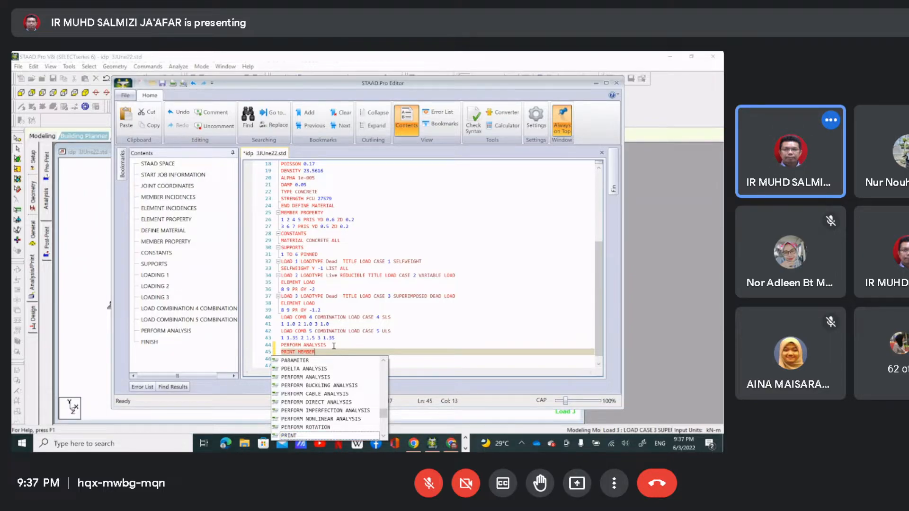
text( FORCES)
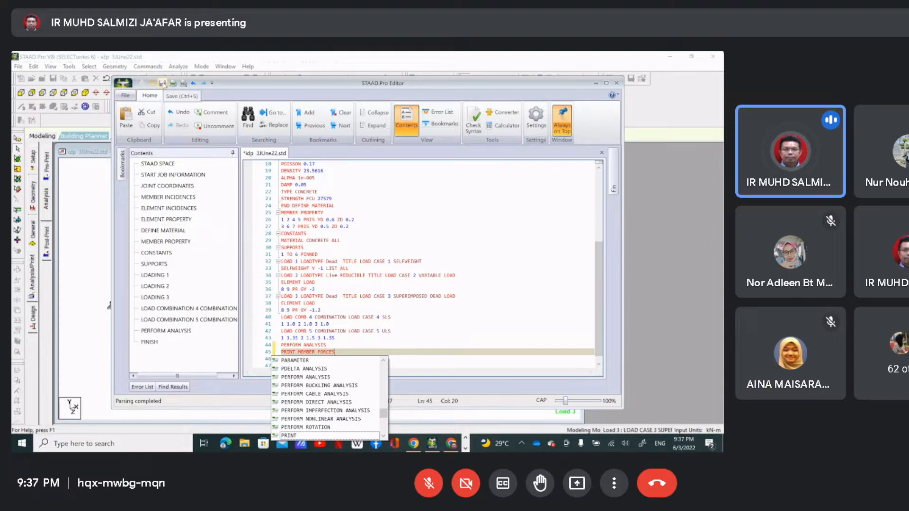
Save the edited command file, then close the editor and the analysis/print commands dialog.
click(162, 84)
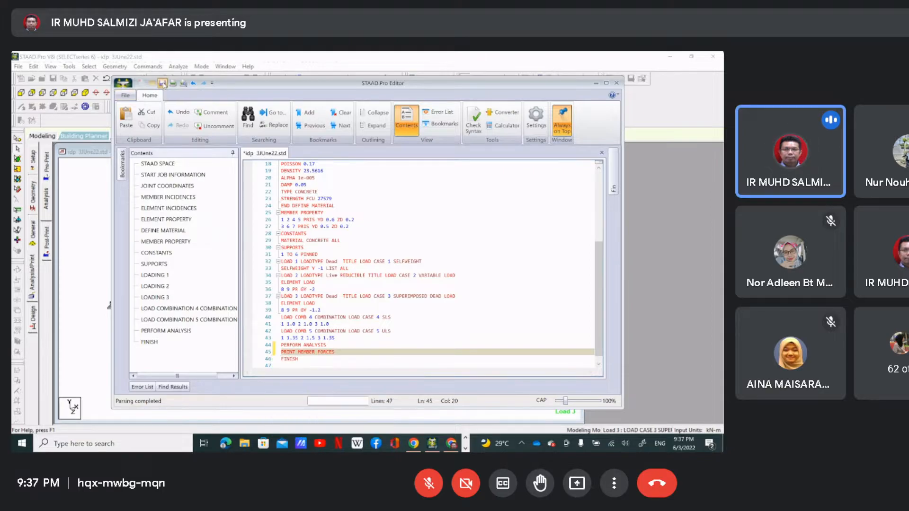
click(617, 83)
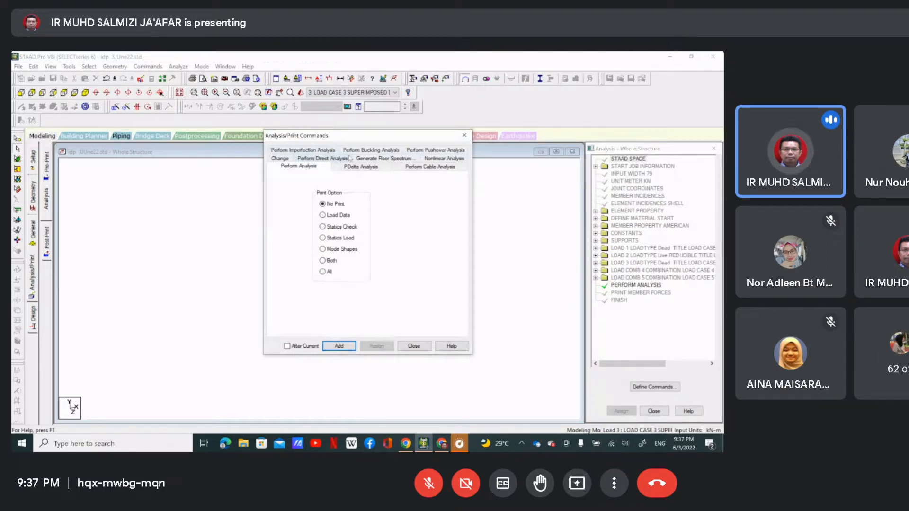
click(413, 345)
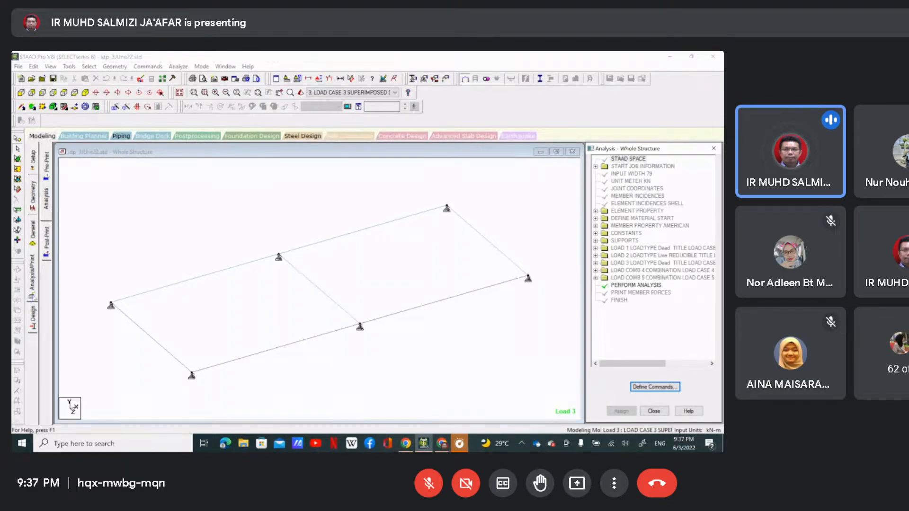
click(33, 286)
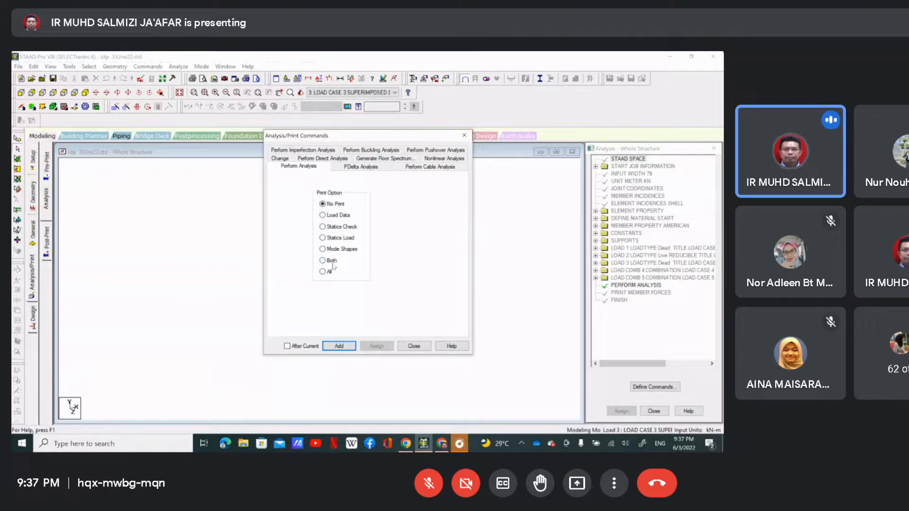
click(317, 151)
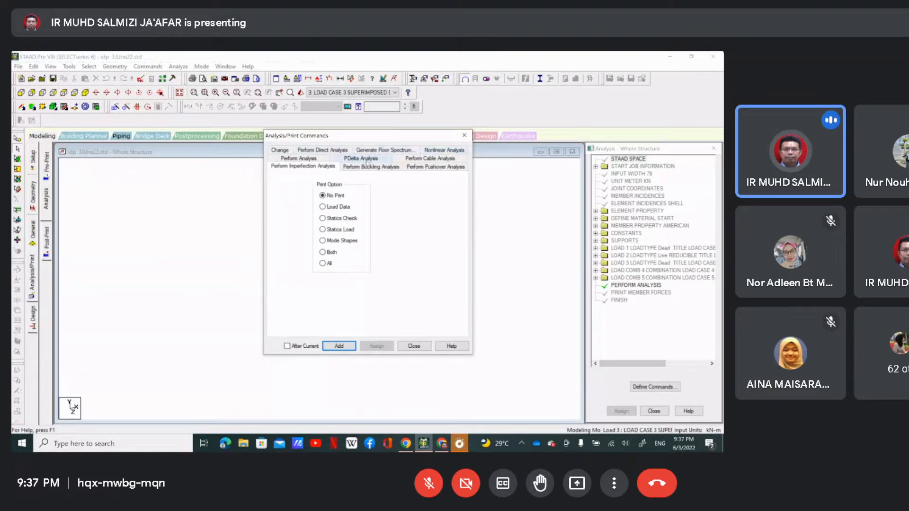
click(298, 158)
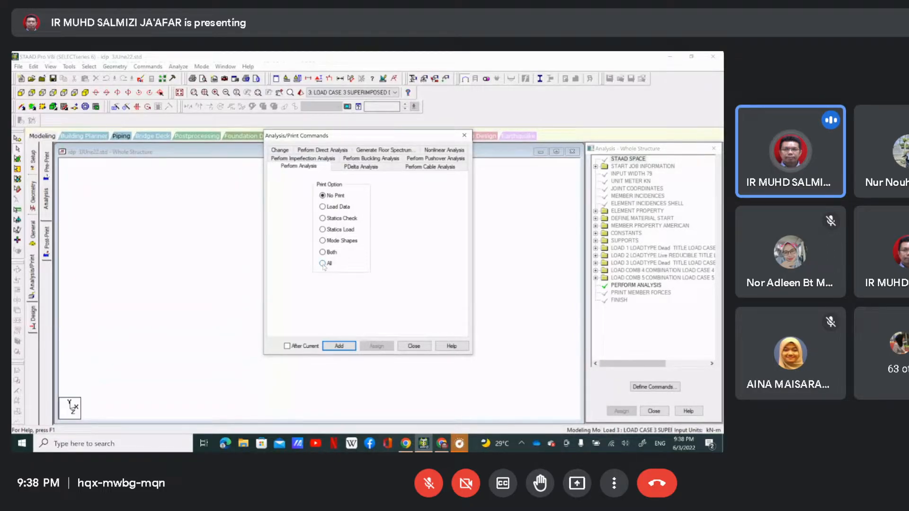
click(423, 347)
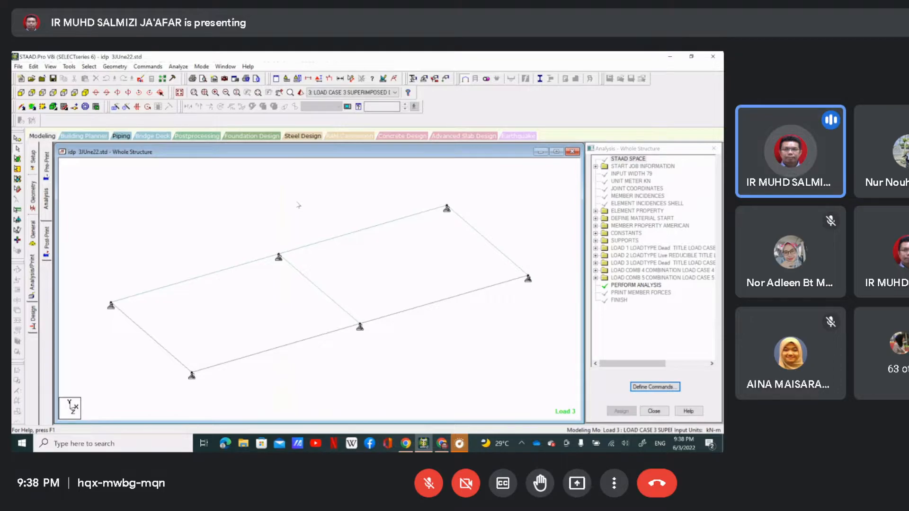
Run the analysis of the structure and finish it with the Stay in Modeling Mode option.
click(178, 67)
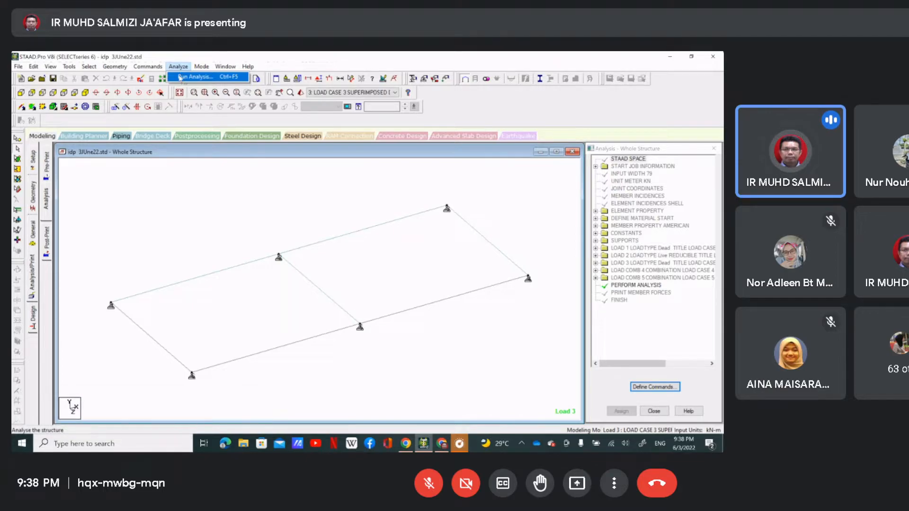
click(181, 78)
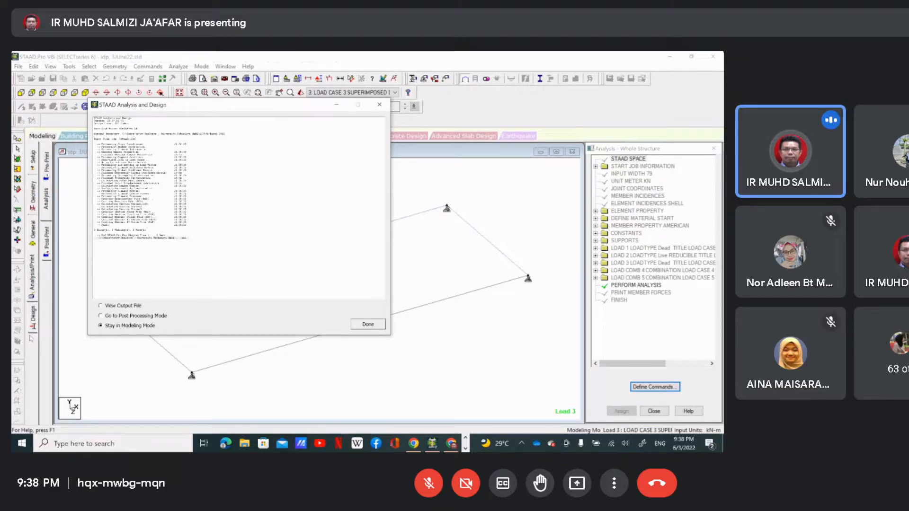
click(379, 327)
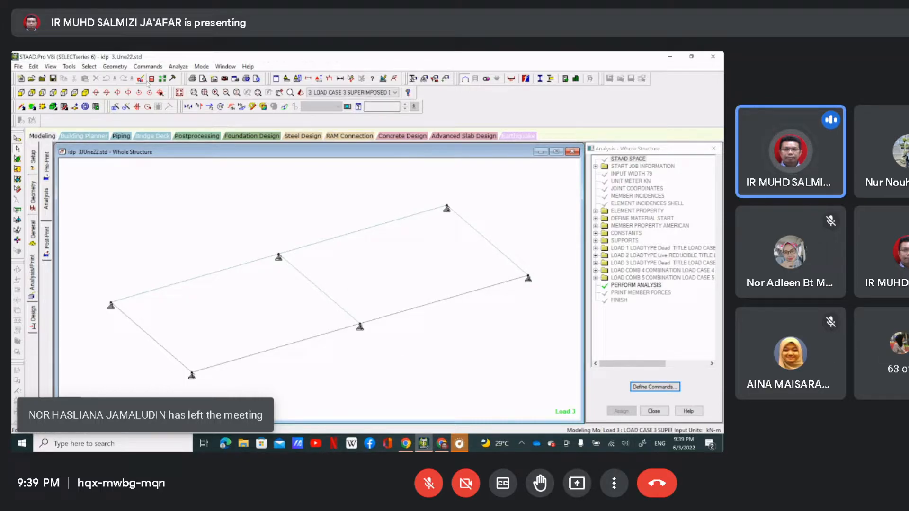
Open the analysis output file, examine the member end forces for each member and load case, and close the output.
click(147, 81)
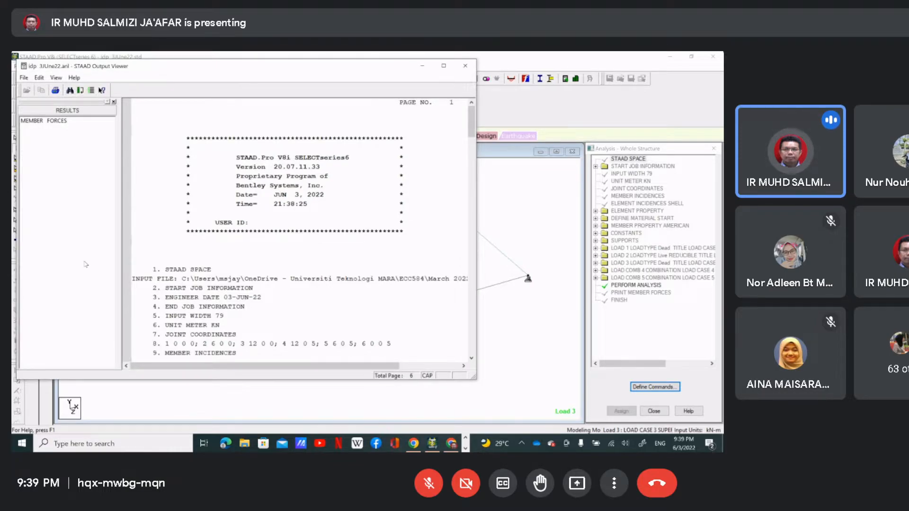
click(56, 120)
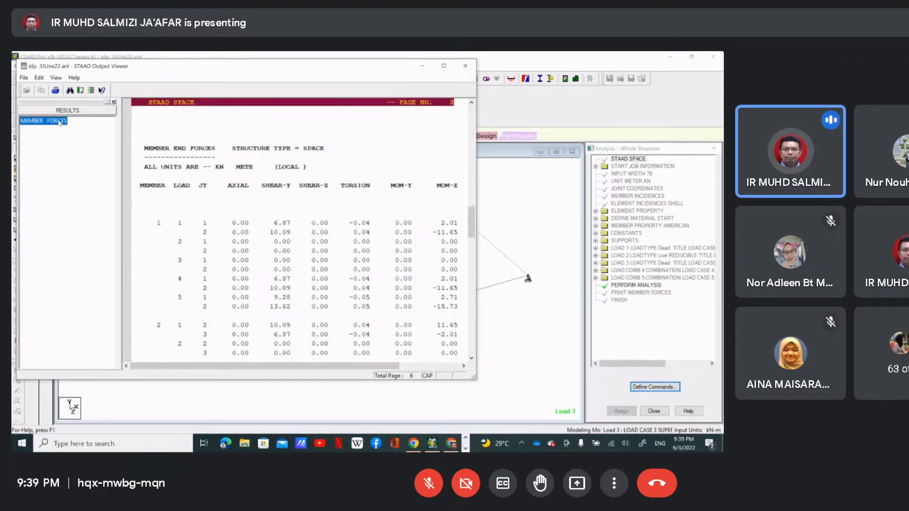
scroll(277, 205, down, 3)
scroll(276, 205, up, 1)
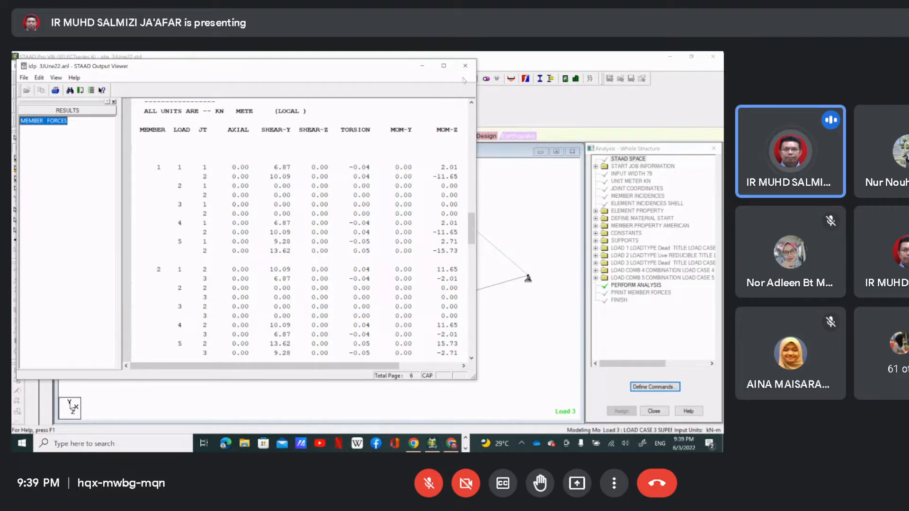
scroll(353, 233, down, 7)
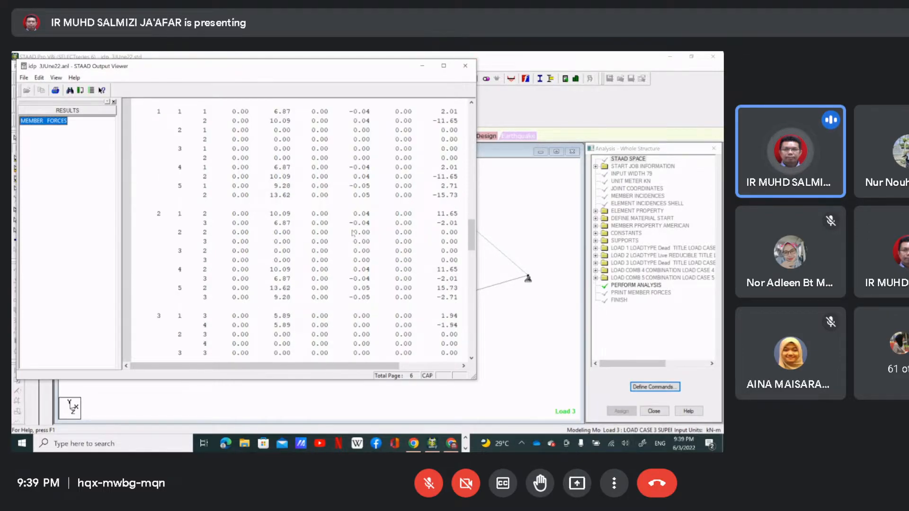
scroll(354, 233, down, 10)
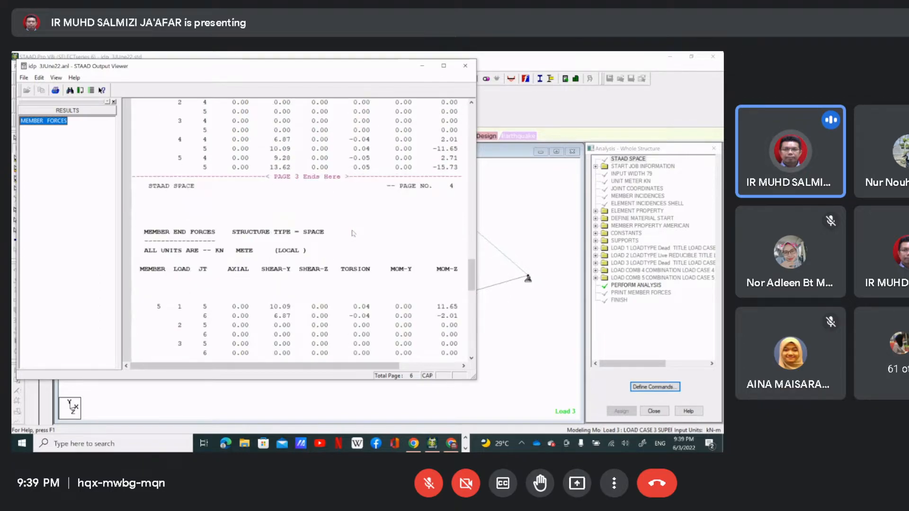
scroll(353, 233, up, 2)
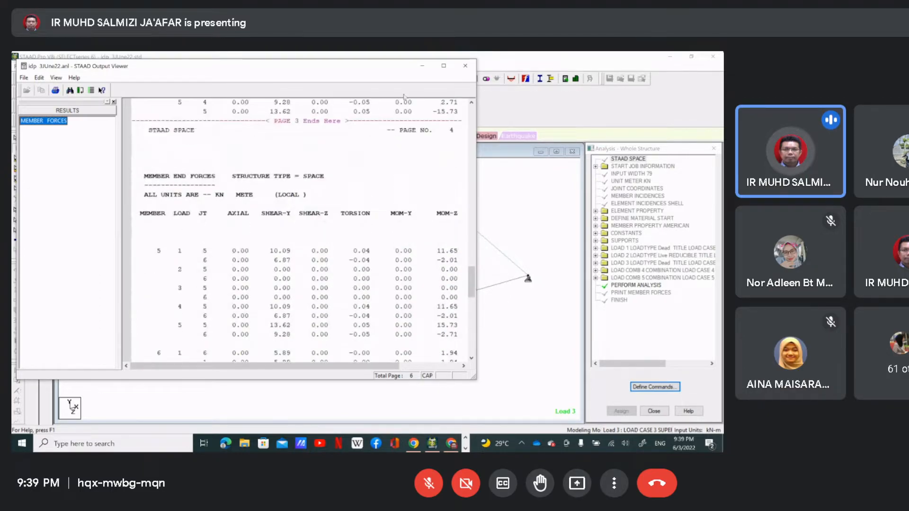
click(462, 67)
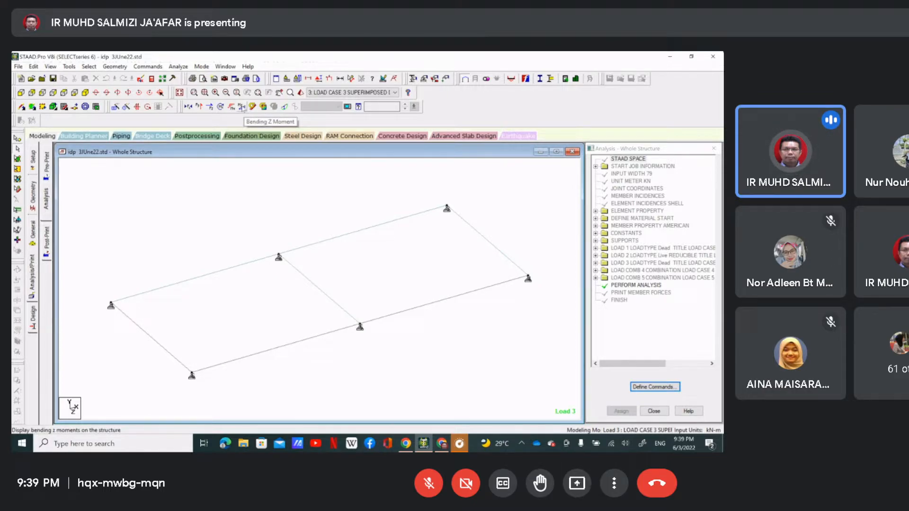
Display the Bending Z moment diagram on the structure for COMBINATION LOAD CASE 5 ULS.
click(242, 107)
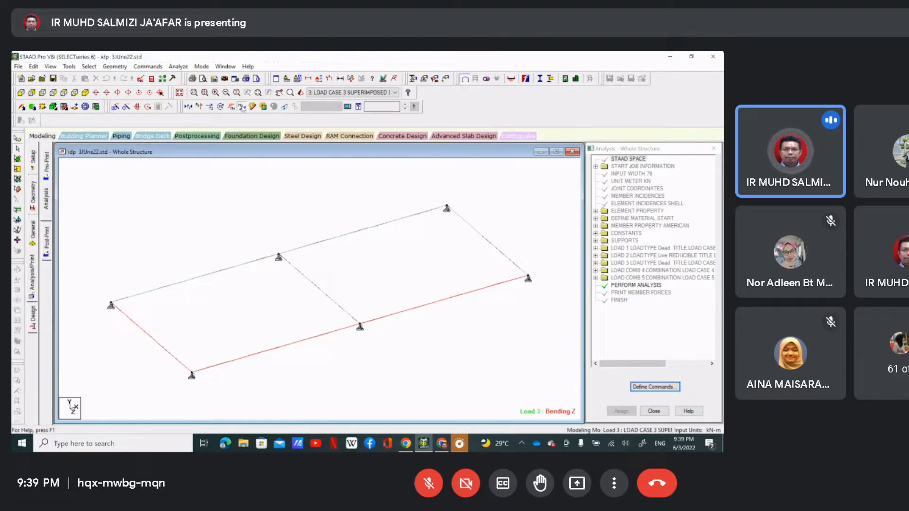
click(382, 94)
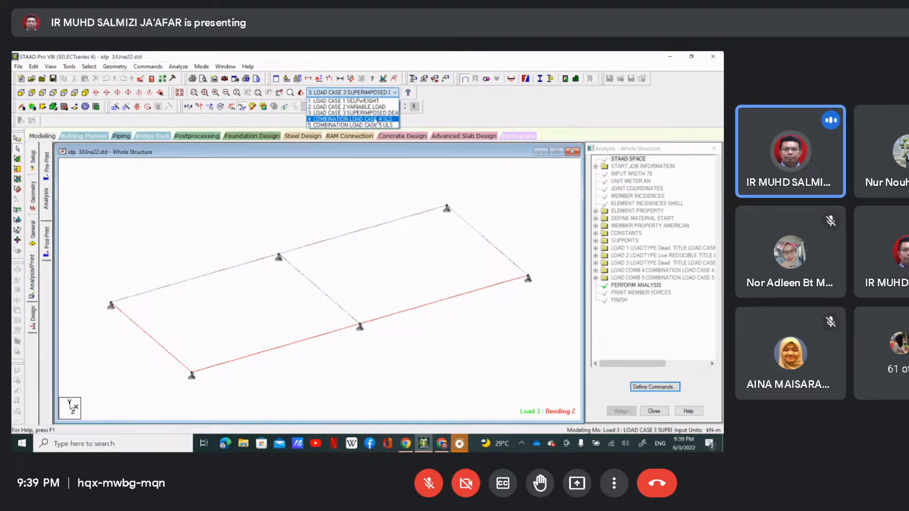
click(374, 126)
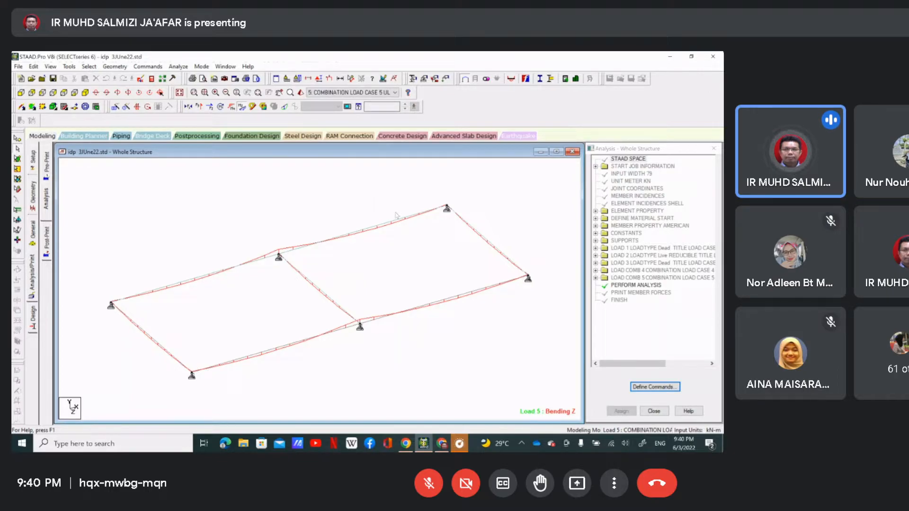
mouse_move(397, 226)
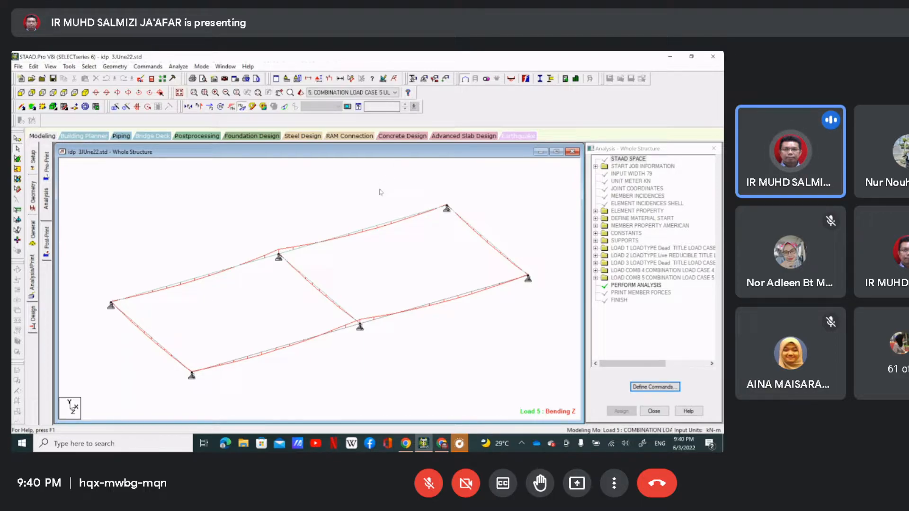
Create primary load case 6 with Dead loading type, titled LOAD CASE 6 BRICKWALL, and accept deleting the old analysis results.
click(654, 412)
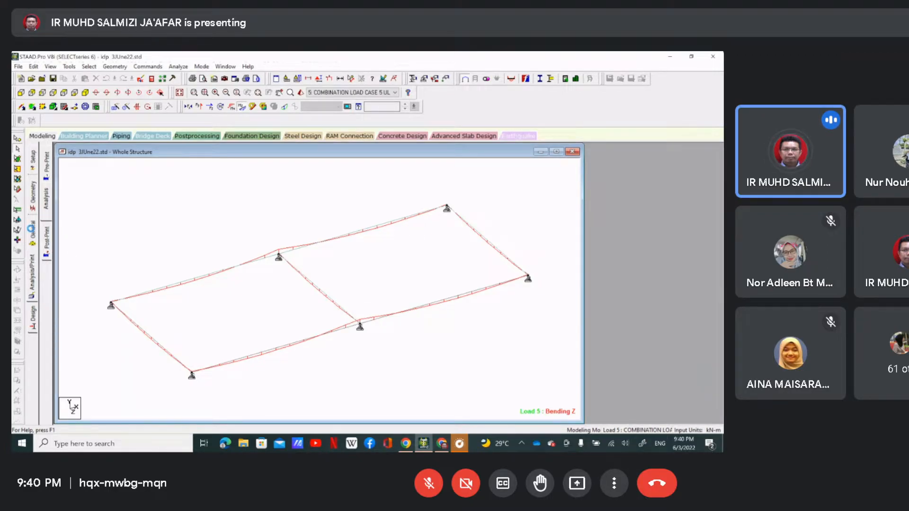
click(32, 231)
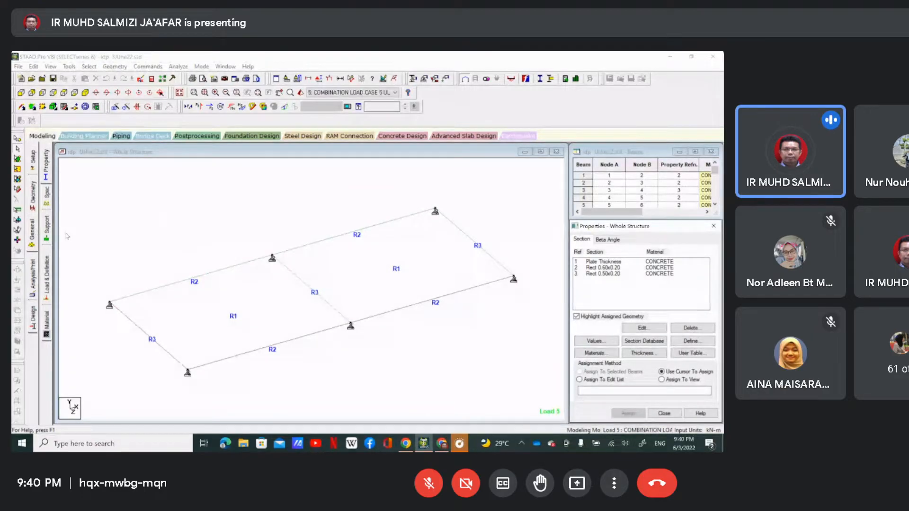
click(50, 286)
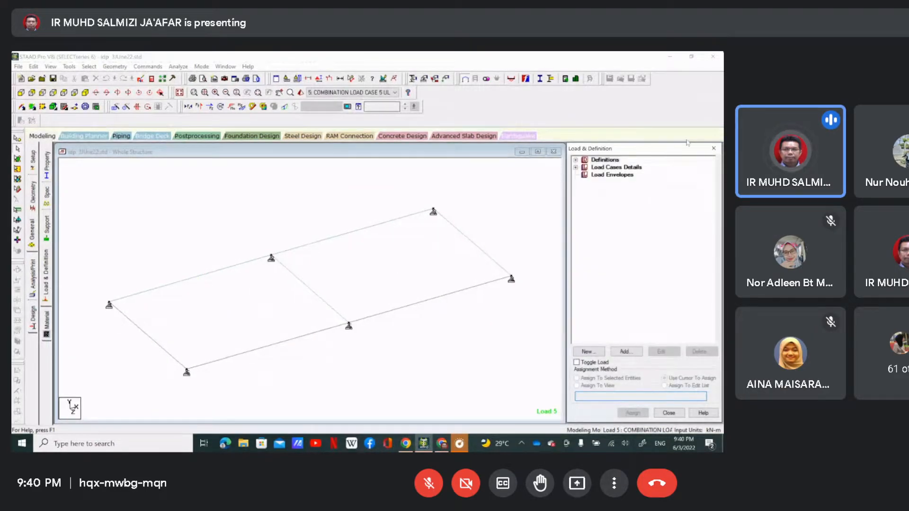
click(576, 167)
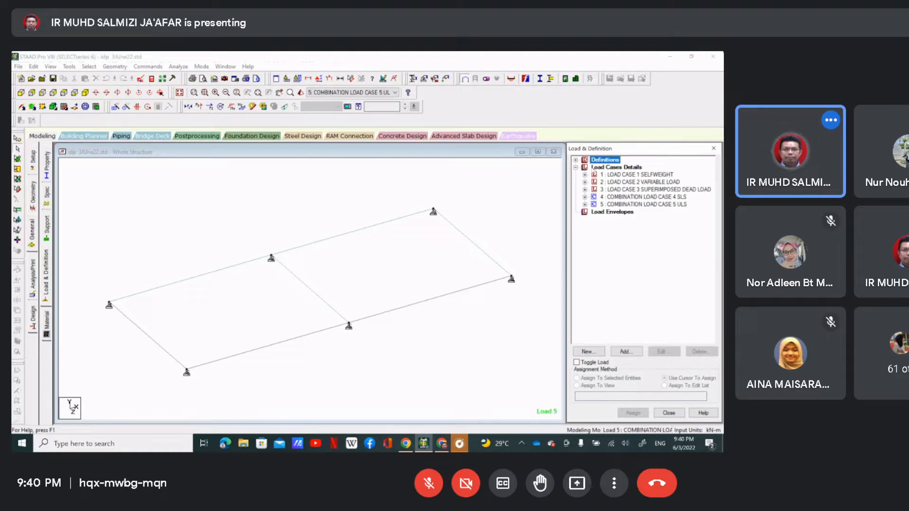
click(596, 169)
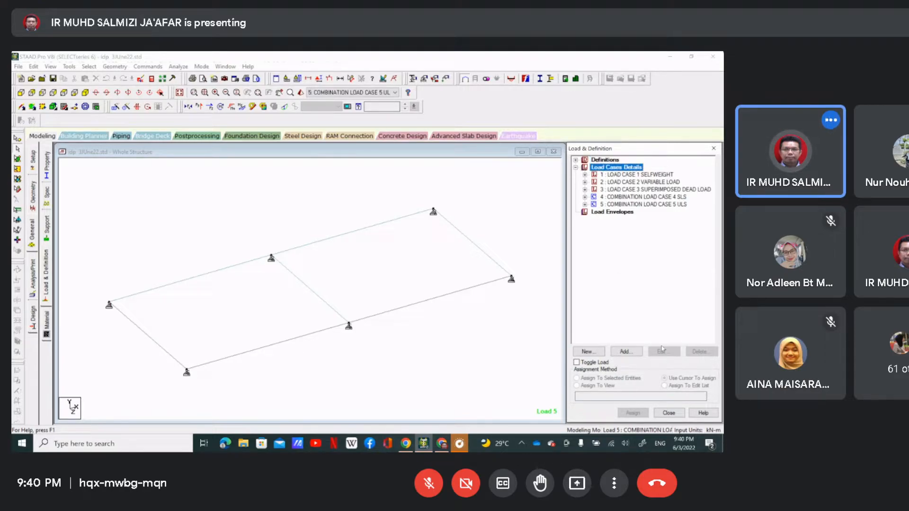
click(593, 354)
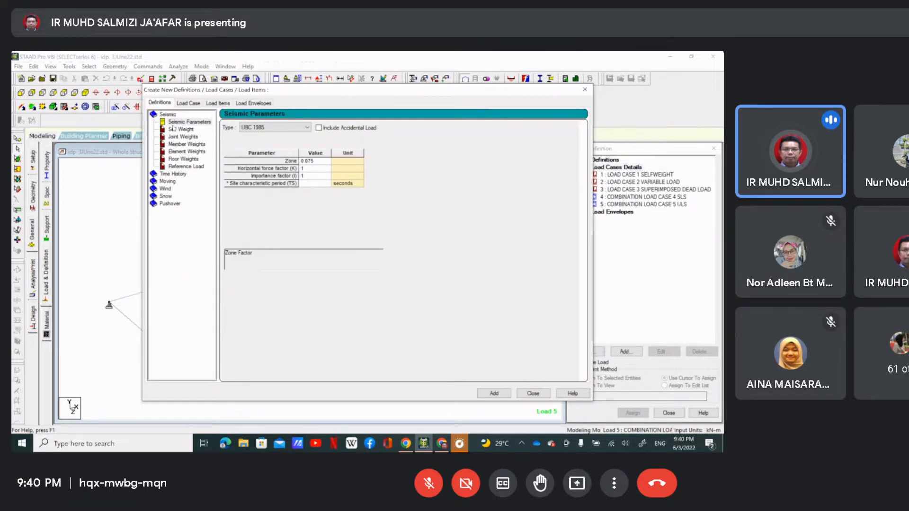
click(189, 103)
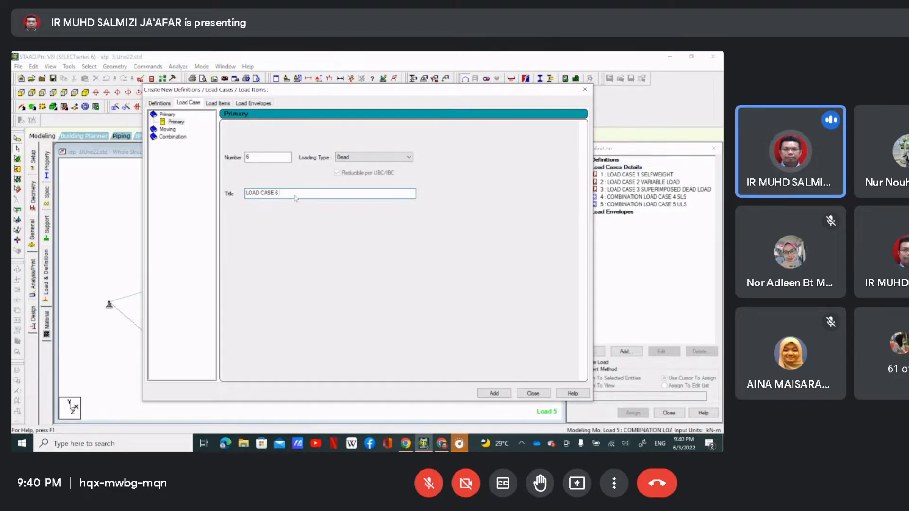
text(BRICKWALL)
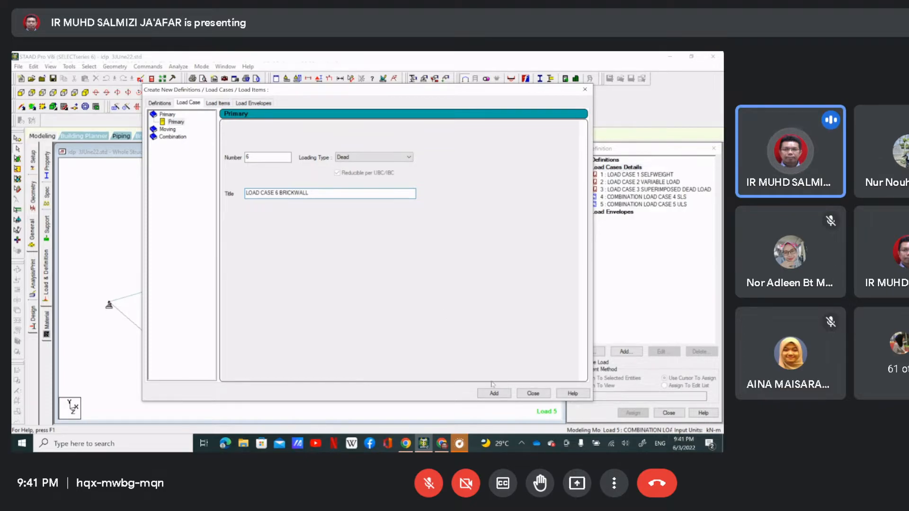
click(491, 396)
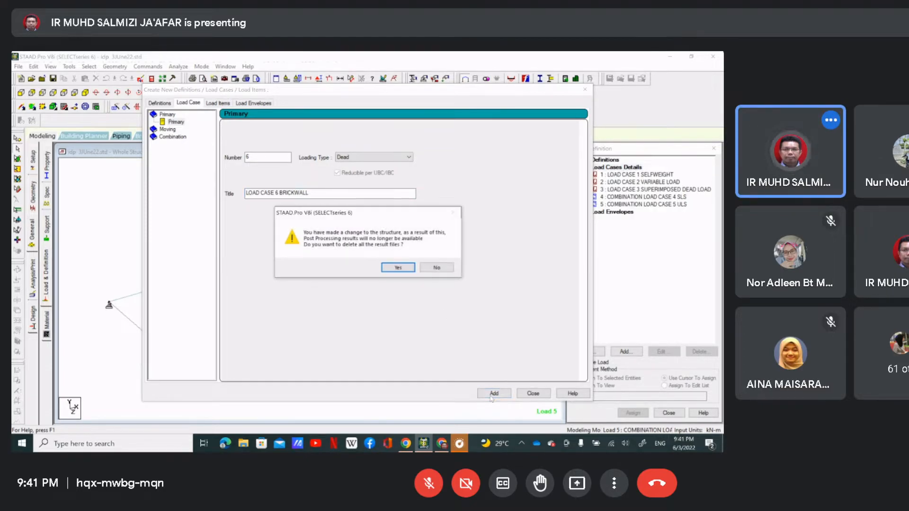
click(406, 271)
click(530, 394)
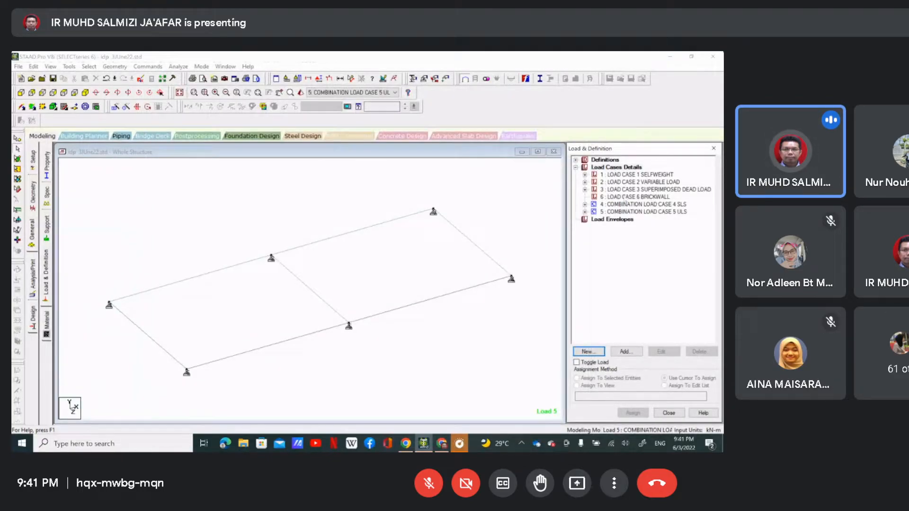
Add a uniform member force of -8.64 kN/m in the GY direction to LOAD CASE 6 BRICKWALL.
click(624, 197)
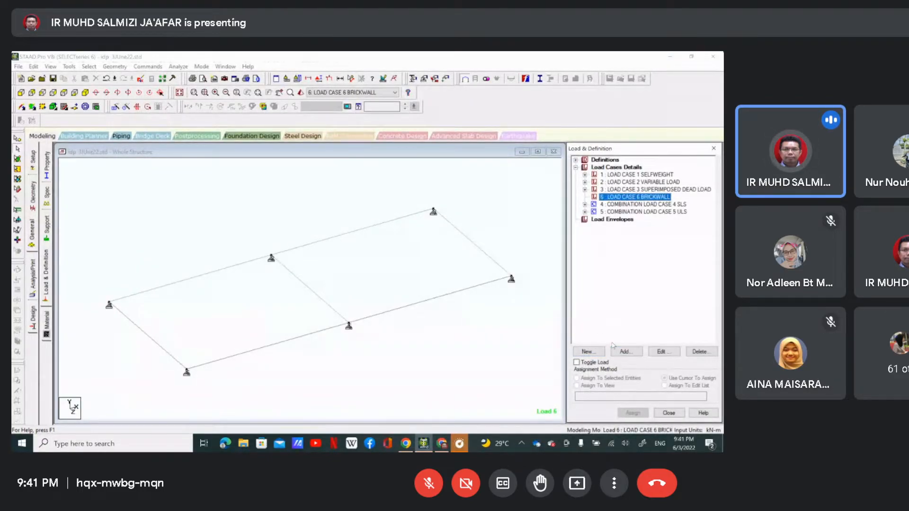
click(624, 352)
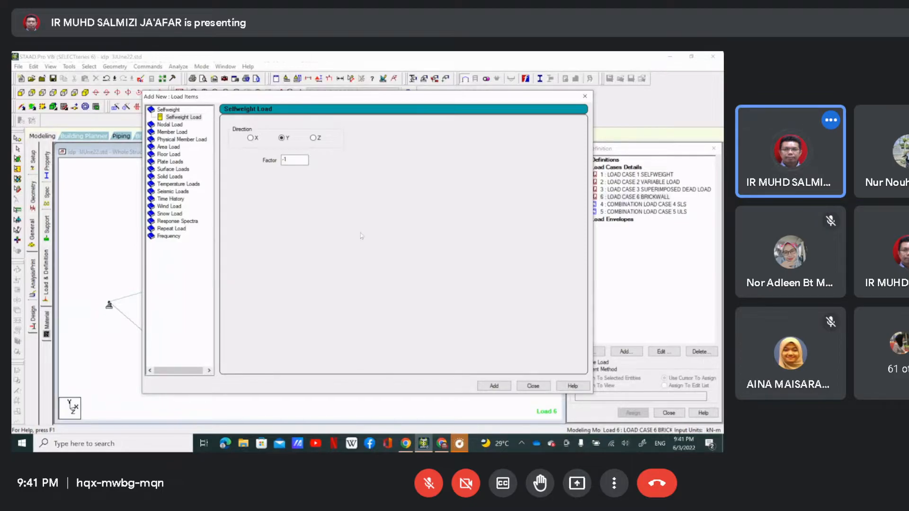
drag(411, 99, 652, 243)
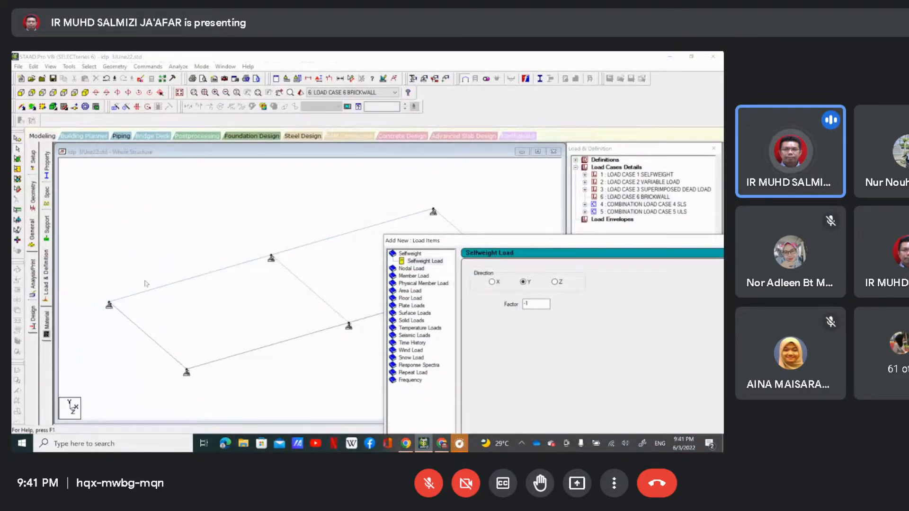
click(229, 274)
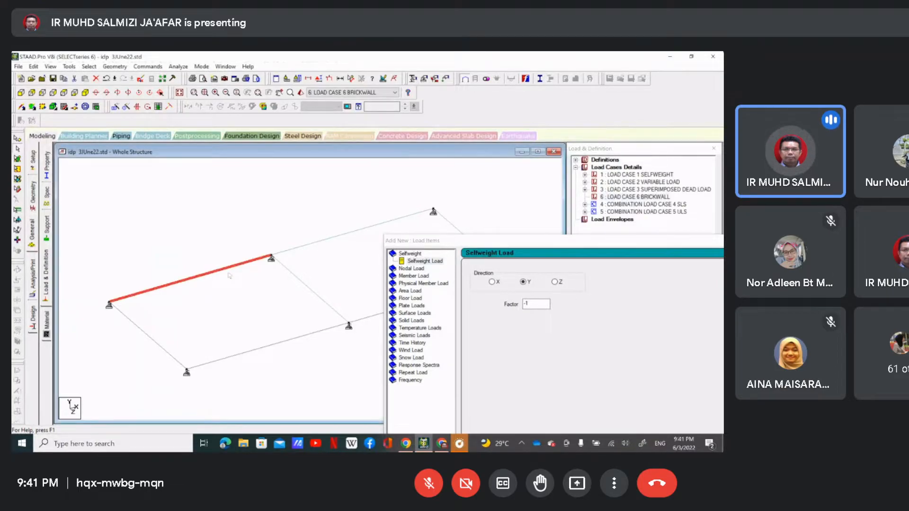
drag(626, 239, 472, 119)
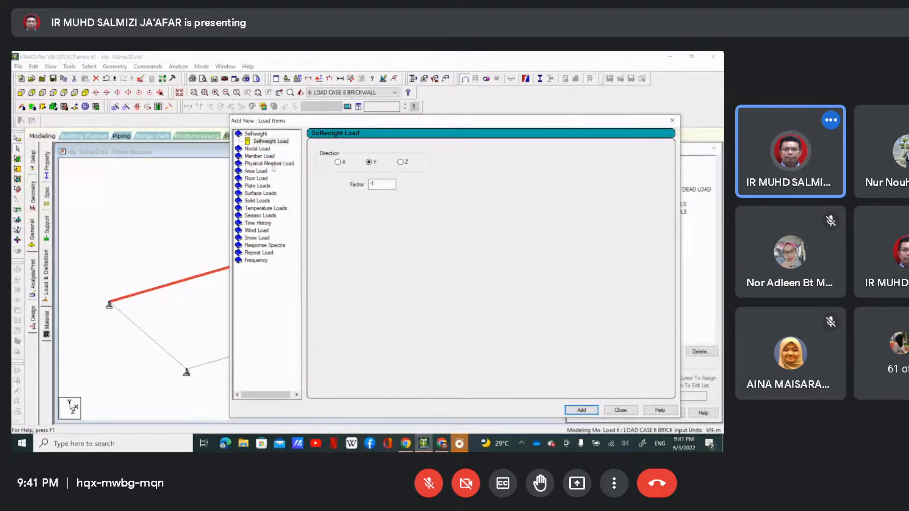
click(260, 155)
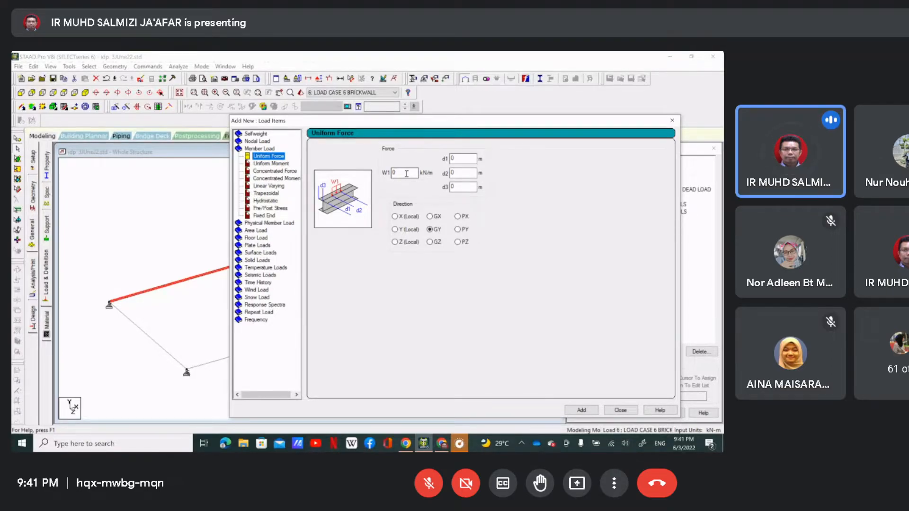
key(BackSpace)
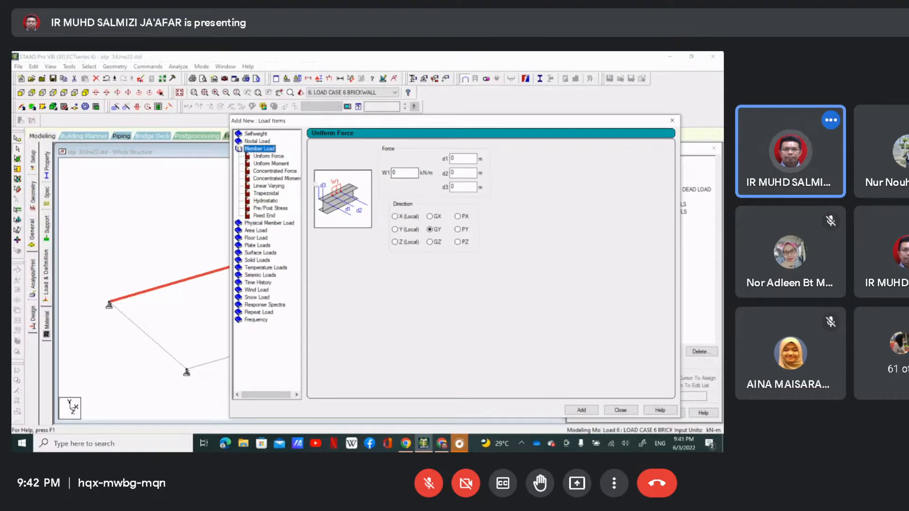
click(279, 157)
drag(405, 173, 344, 173)
text(-)
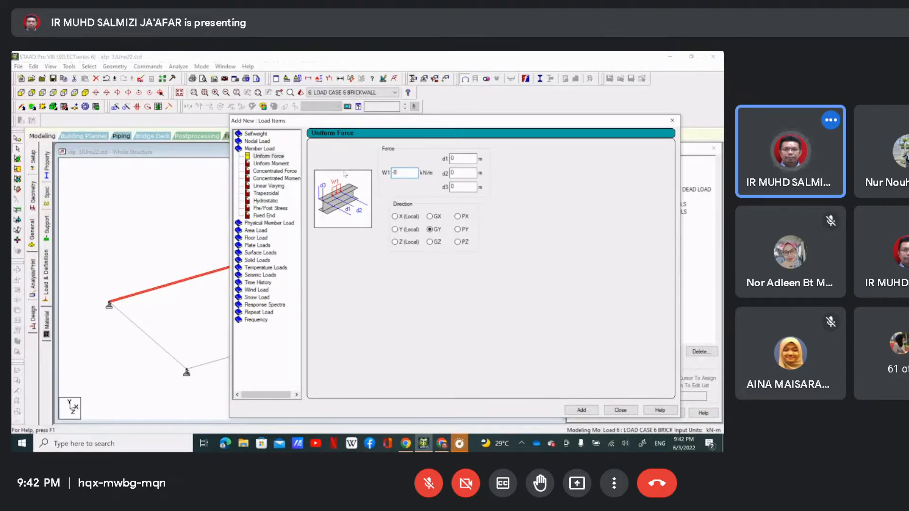
text(8.64)
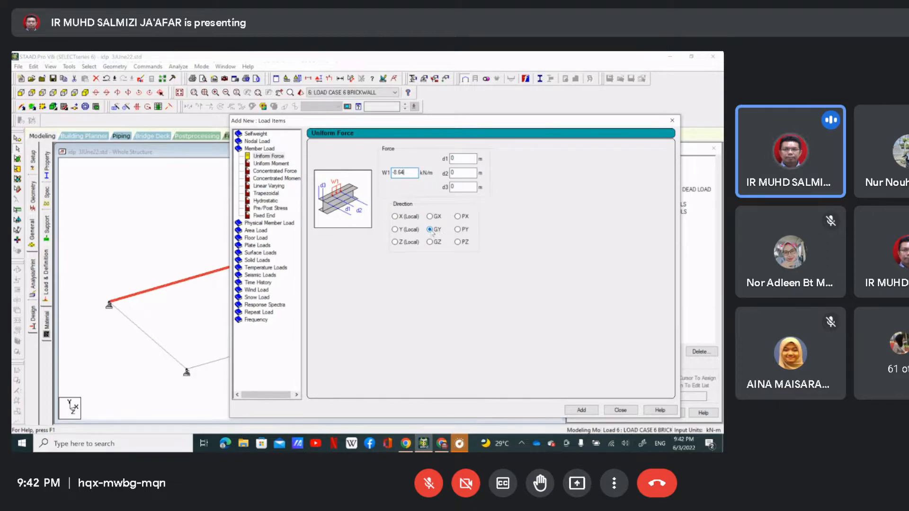
click(582, 410)
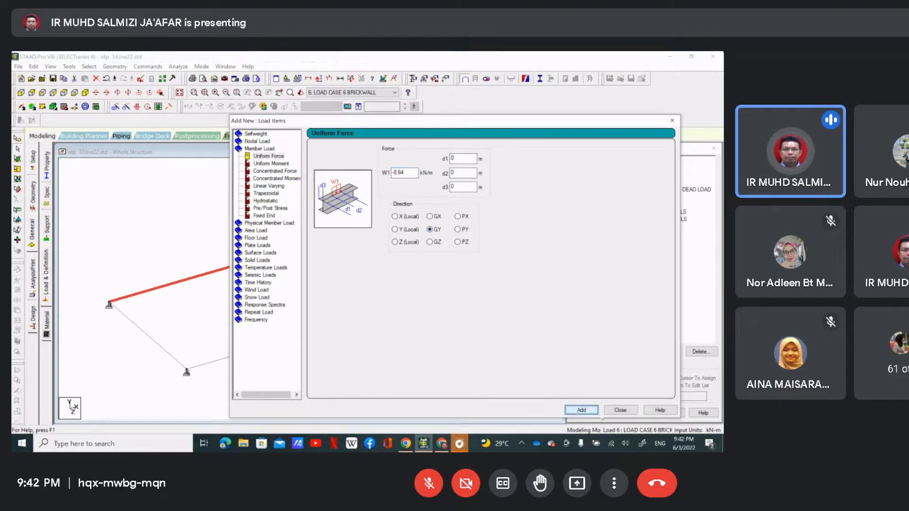
click(618, 410)
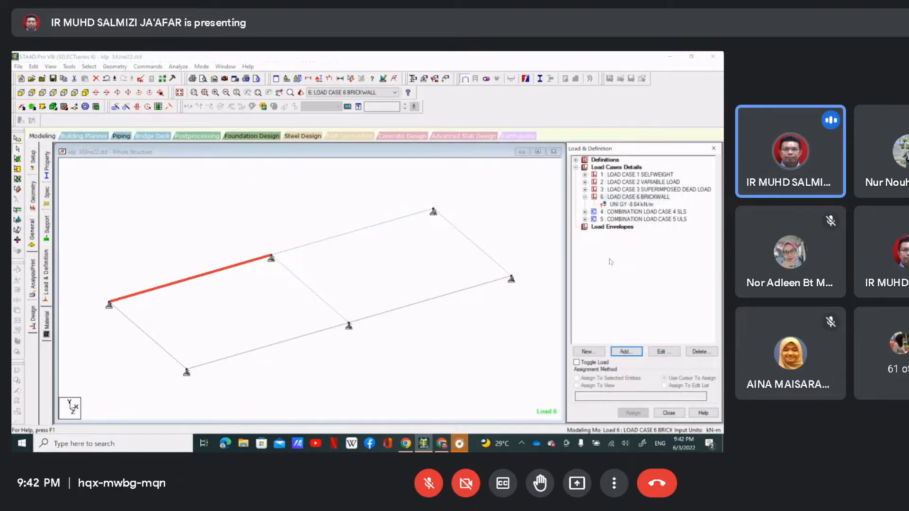
Assign the brickwall uniform load to all seven beams of the floor, finish assigning, and save the modified structure.
click(625, 204)
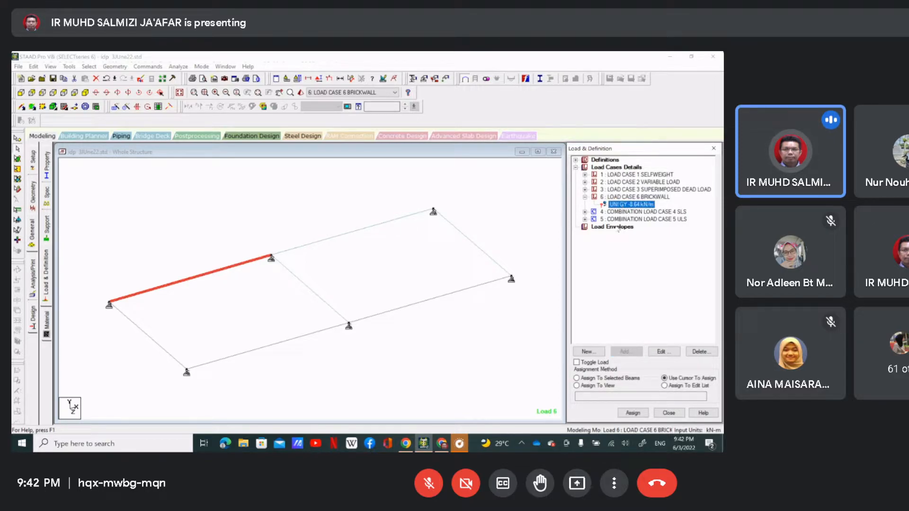
click(642, 413)
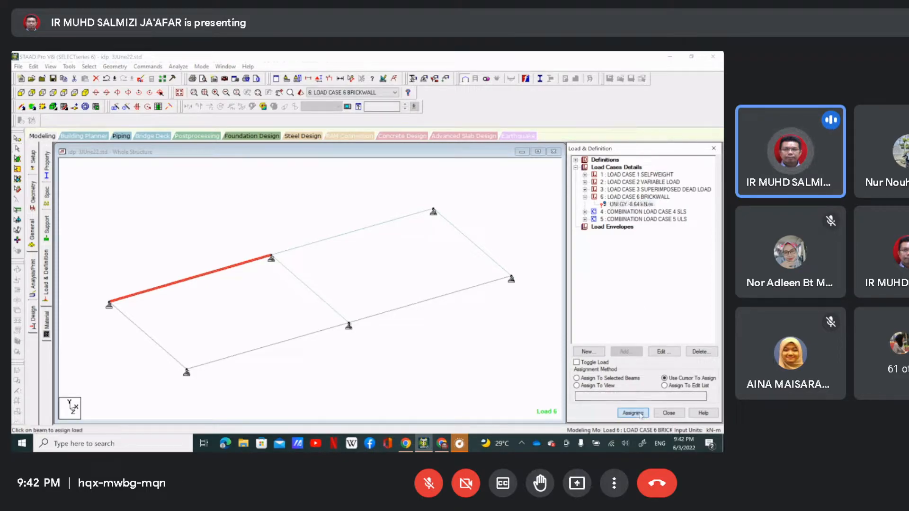
click(379, 227)
click(452, 231)
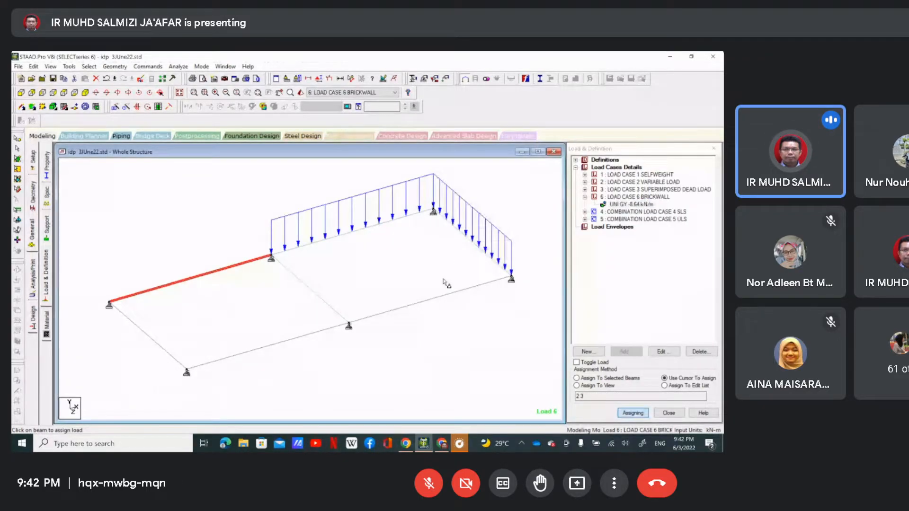
click(414, 304)
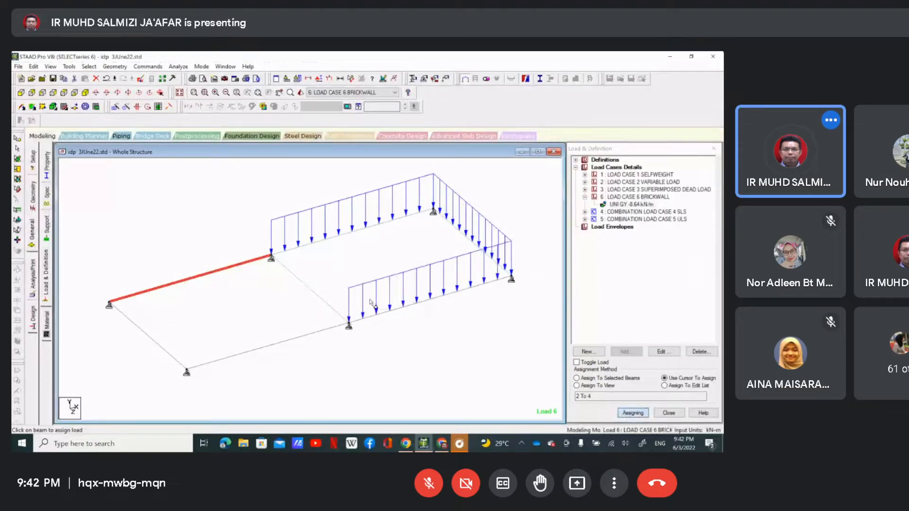
click(316, 301)
click(306, 338)
click(227, 271)
click(165, 349)
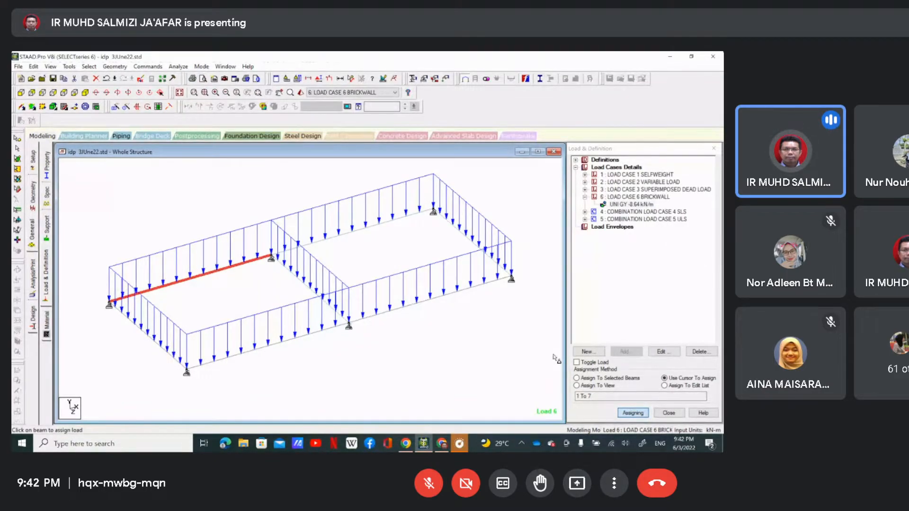
click(641, 414)
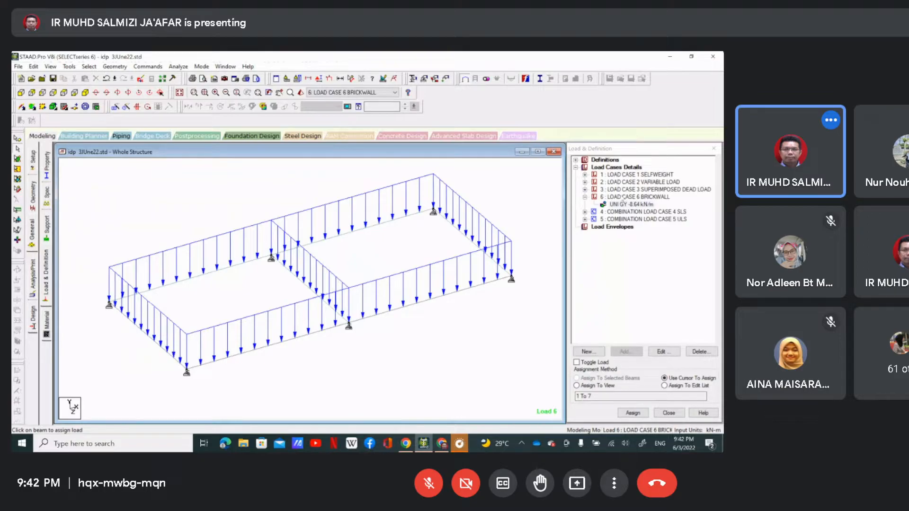
click(365, 267)
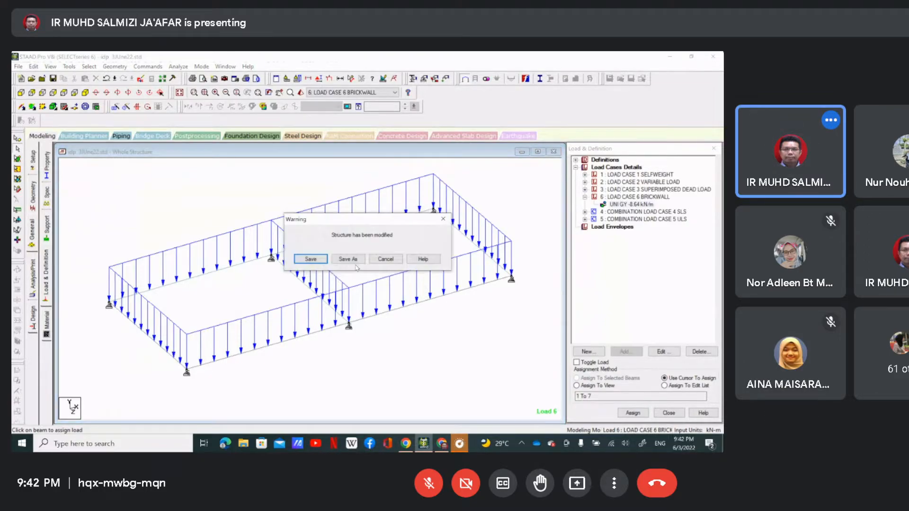
click(315, 265)
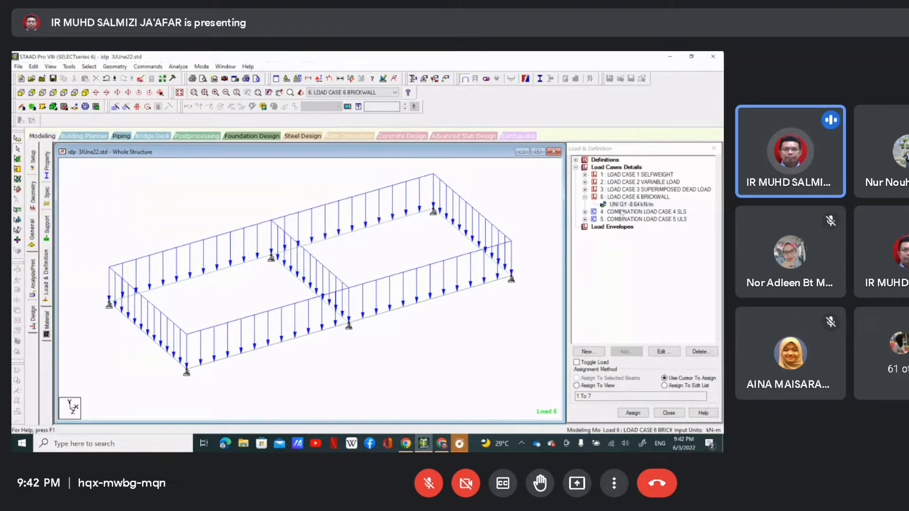
Review the load items defined under the selfweight, variable load and superimposed dead load cases and the elements they act on.
click(613, 174)
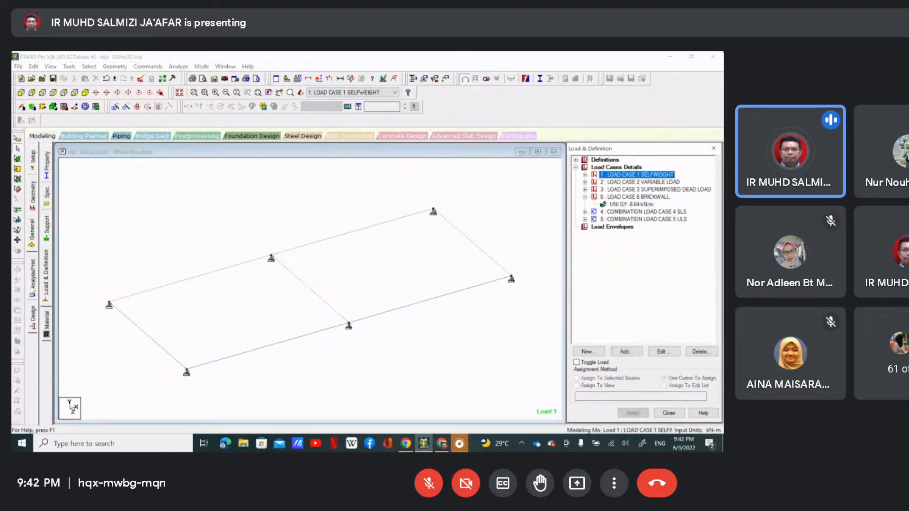
click(585, 174)
click(625, 182)
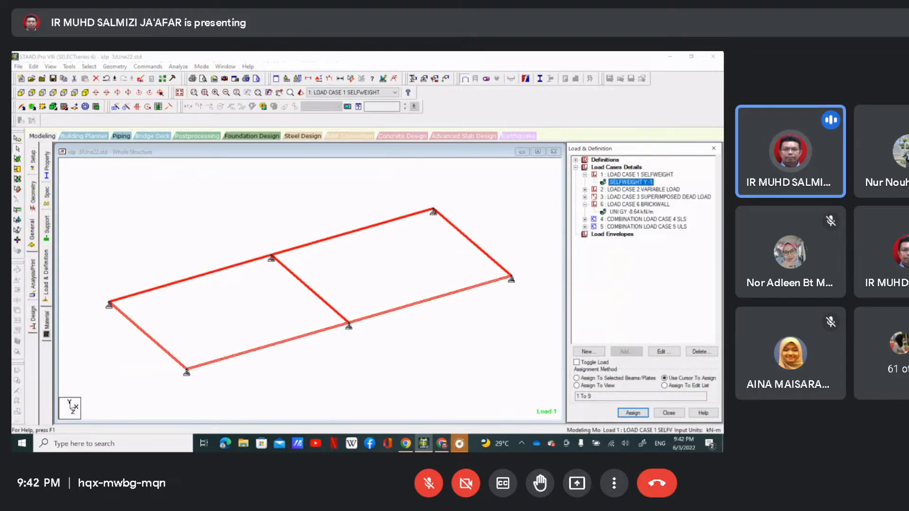
click(585, 190)
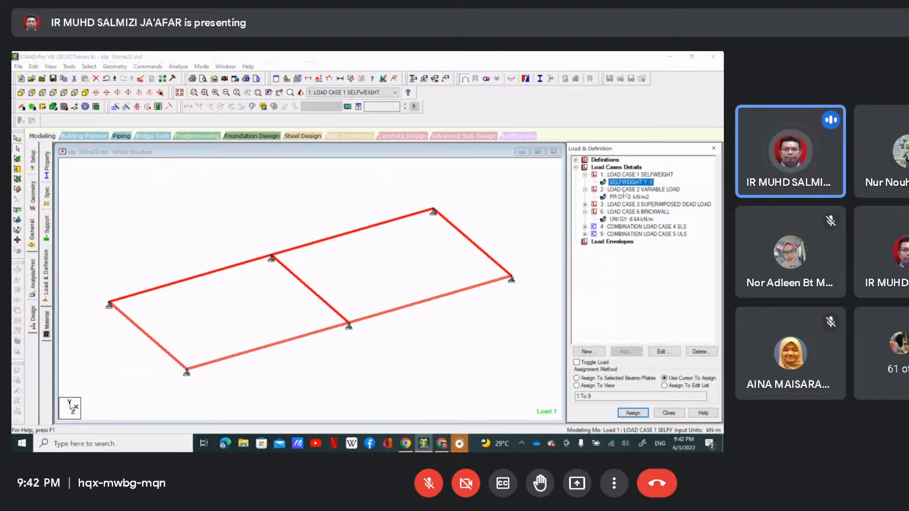
click(628, 197)
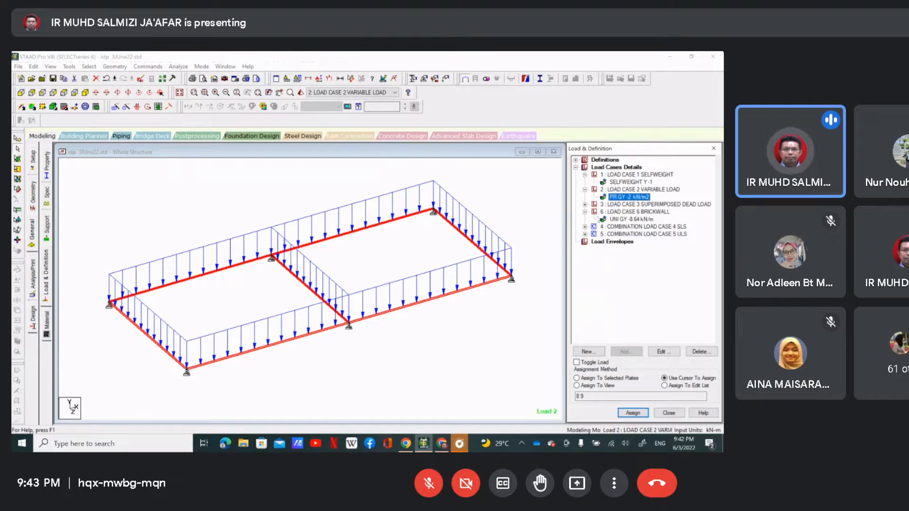
click(585, 205)
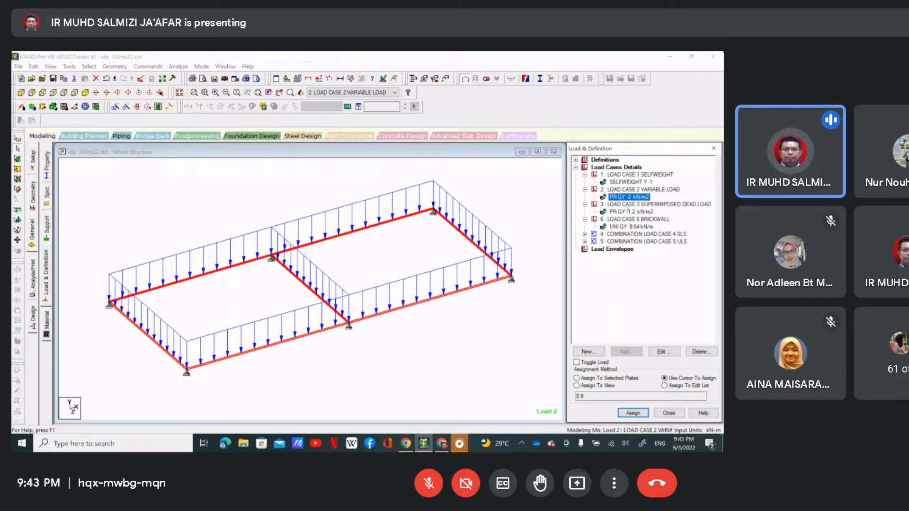
click(625, 212)
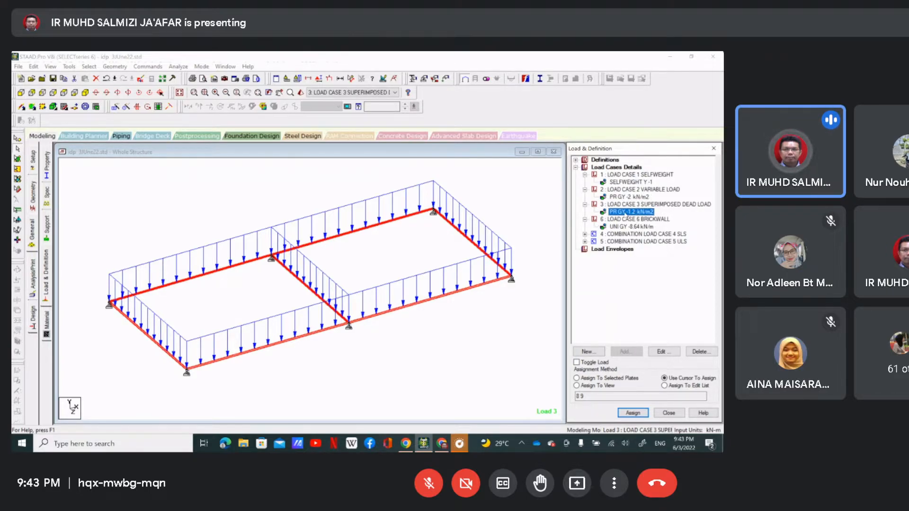
Review where the variable and superimposed pressure loads and the brickwall uniform load act on the floor.
click(628, 198)
click(627, 212)
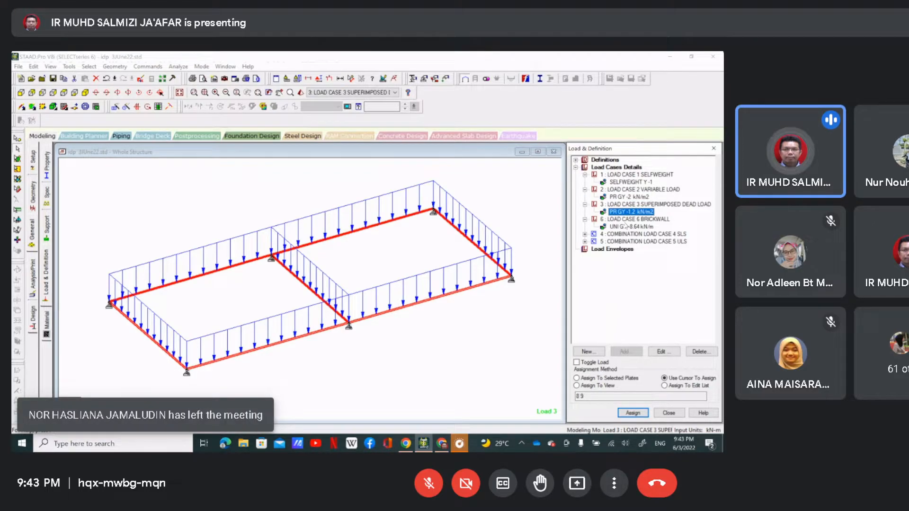
click(625, 228)
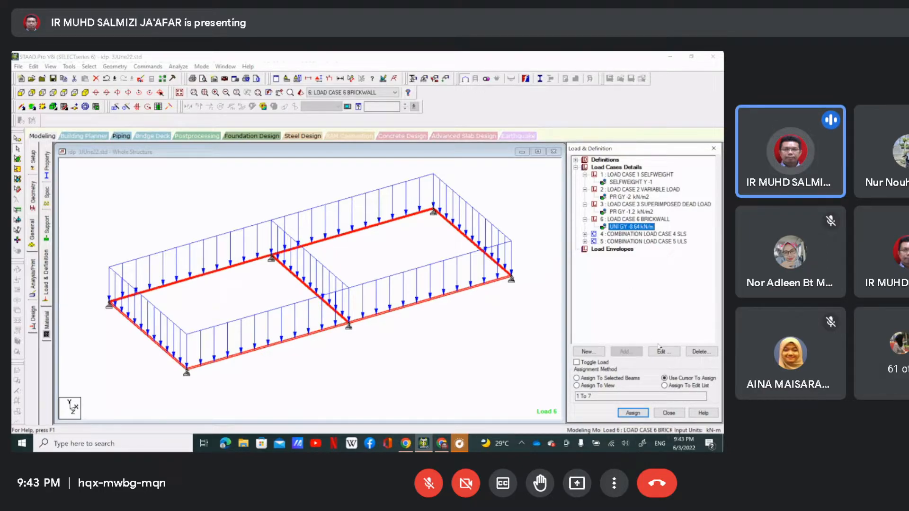
Try to add LOAD CASE 6 BRICKWALL with factor 1 to COMBINATION LOAD CASE 4 SLS.
click(585, 234)
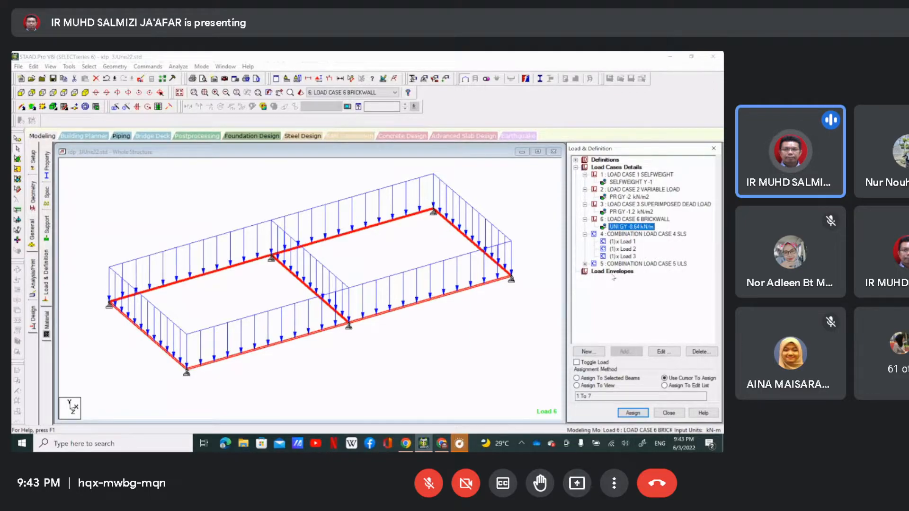
click(629, 234)
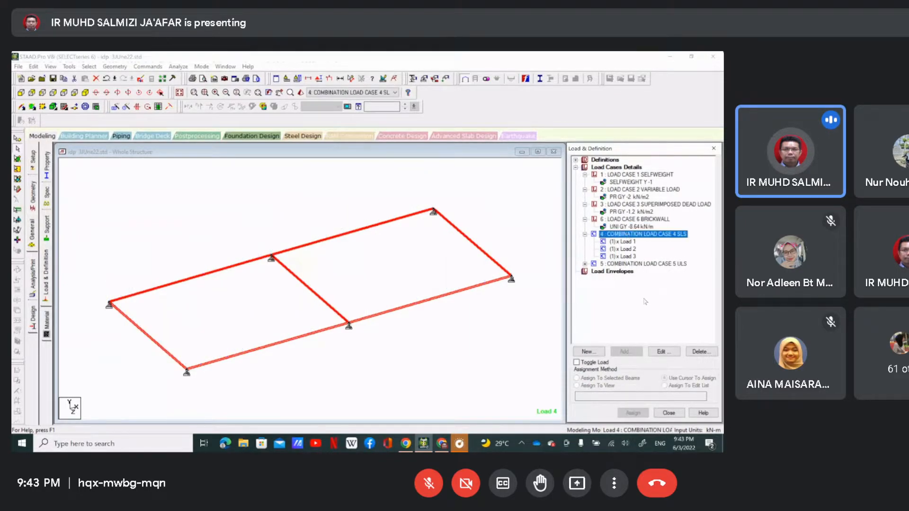
click(661, 352)
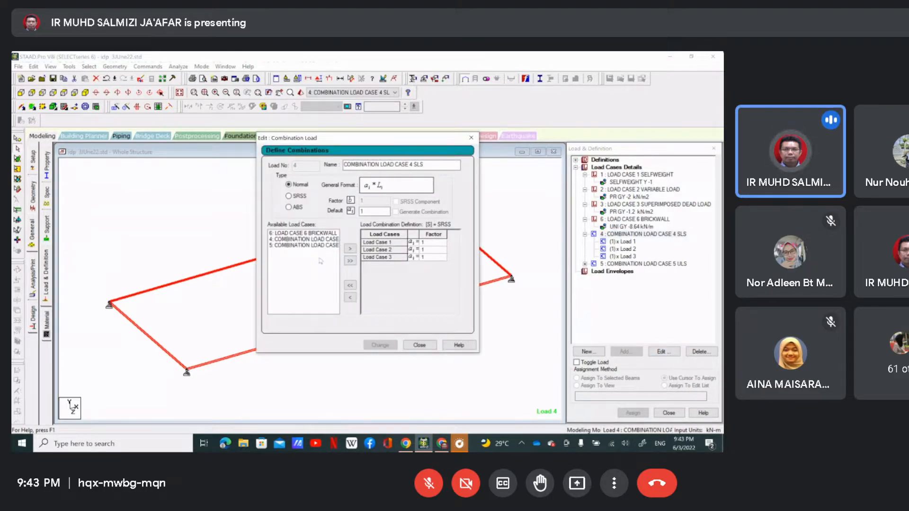
click(307, 234)
click(350, 249)
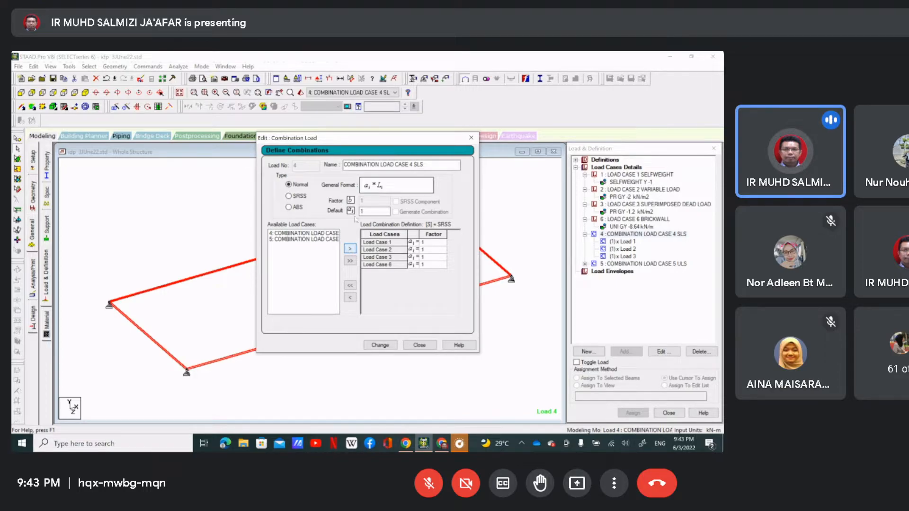
click(418, 345)
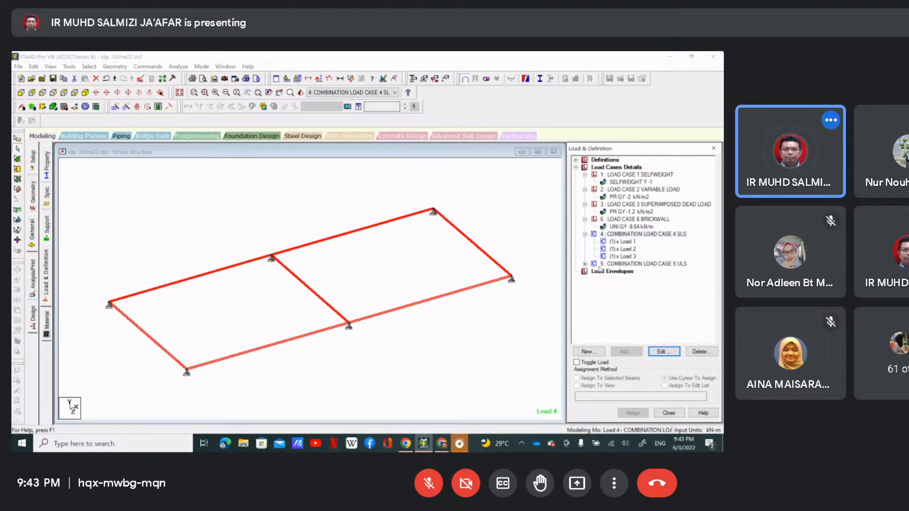
Add LOAD CASE 6 BRICKWALL to COMBINATION LOAD CASE 5 ULS with a factor of 1.35 and apply the change.
click(630, 263)
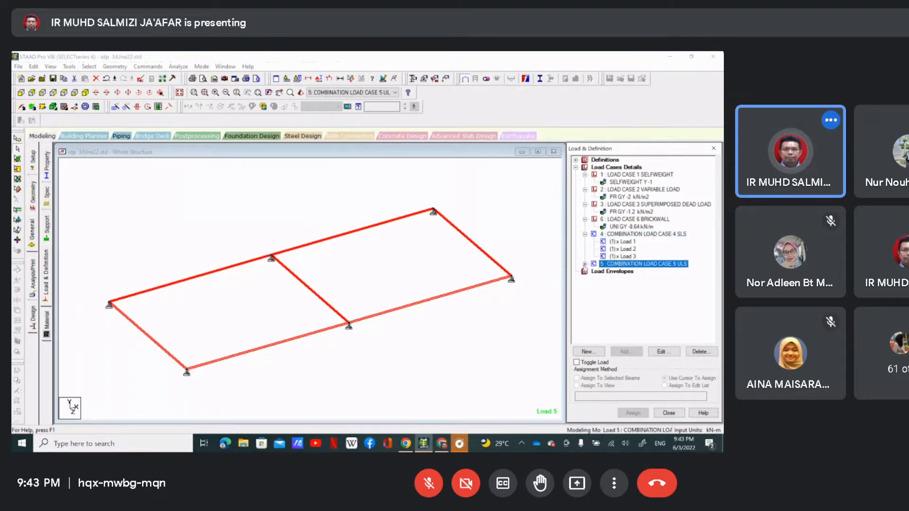
click(585, 264)
click(662, 351)
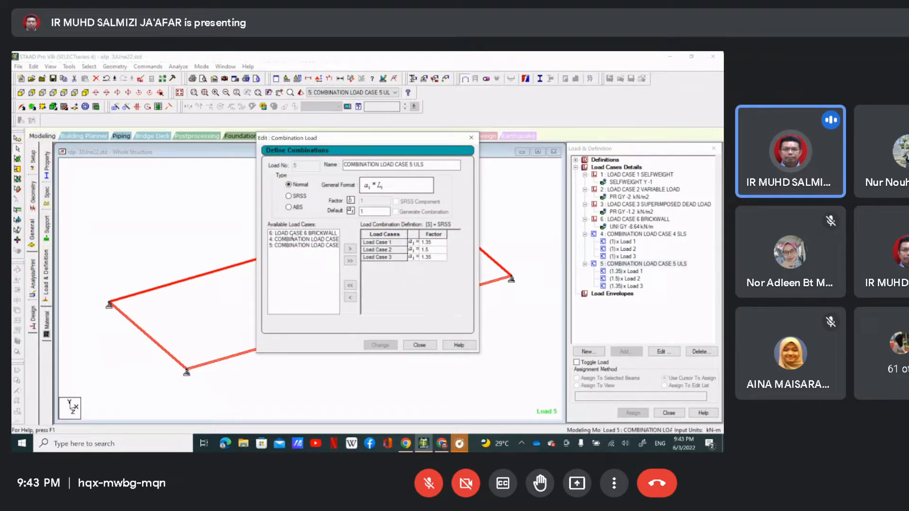
click(294, 234)
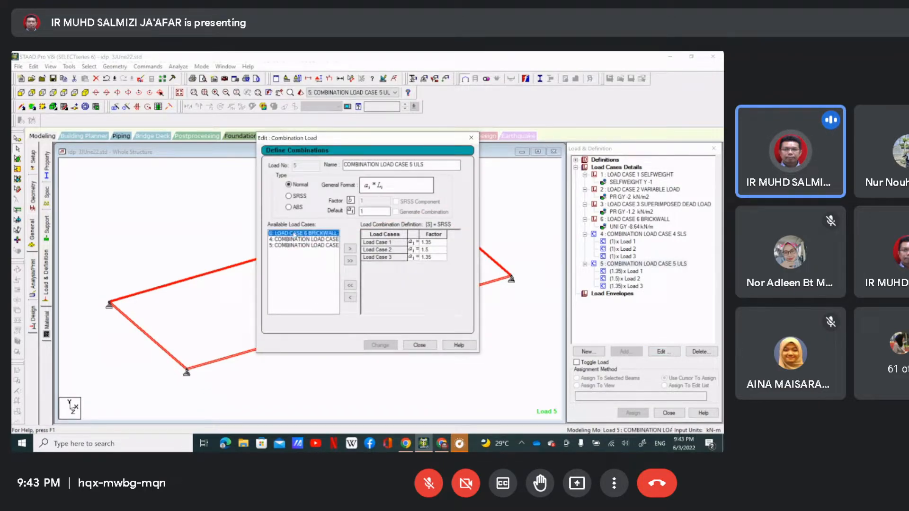
click(350, 248)
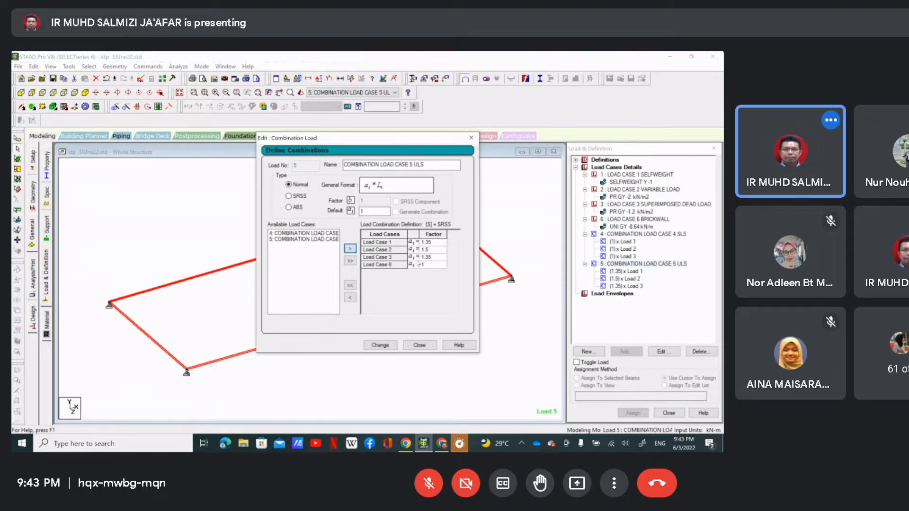
click(432, 265)
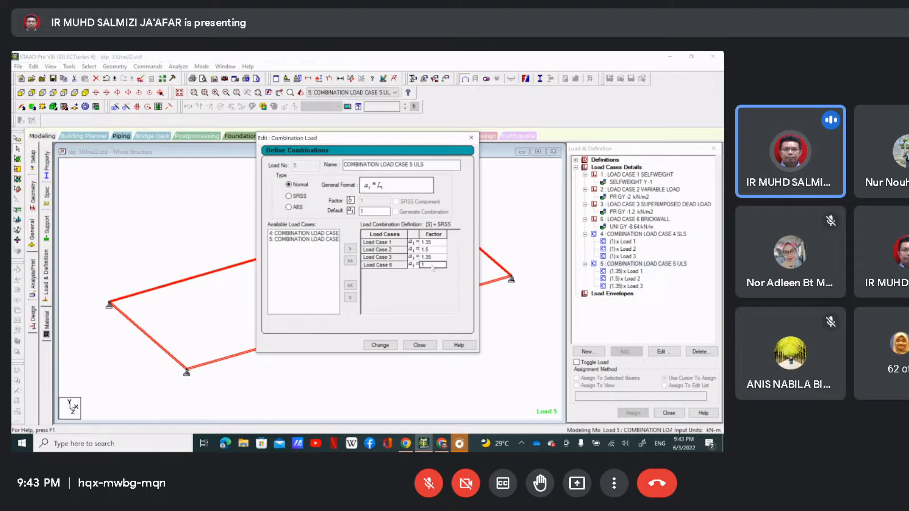
text(.35)
click(385, 345)
click(418, 345)
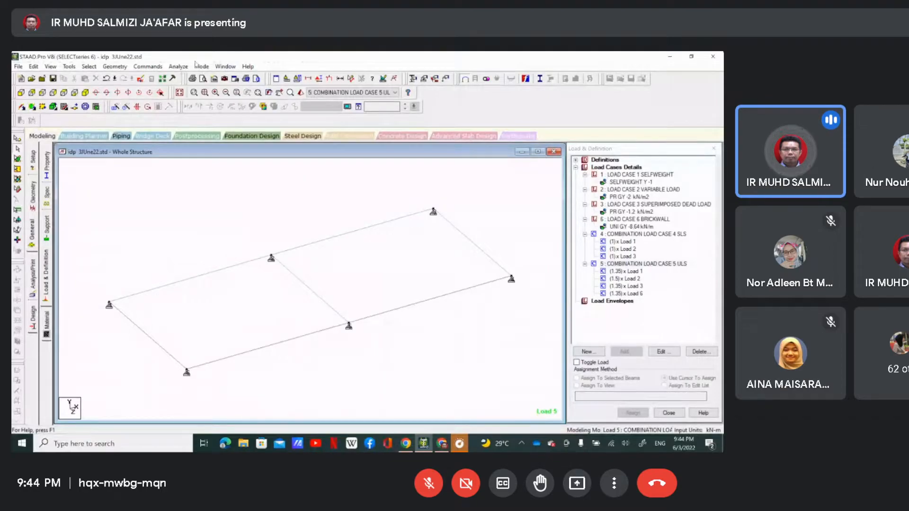
Save the modified structure, run the analysis, and finish it staying in modeling mode.
click(178, 67)
click(199, 79)
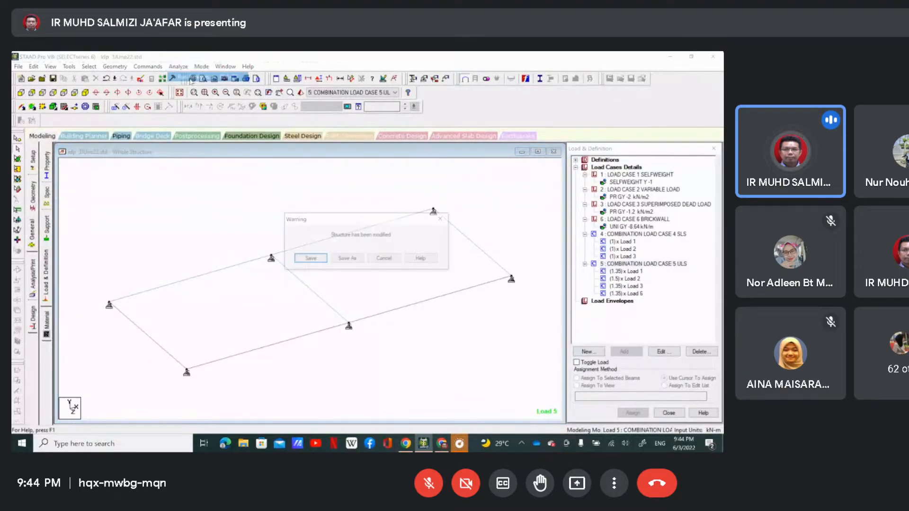
click(312, 259)
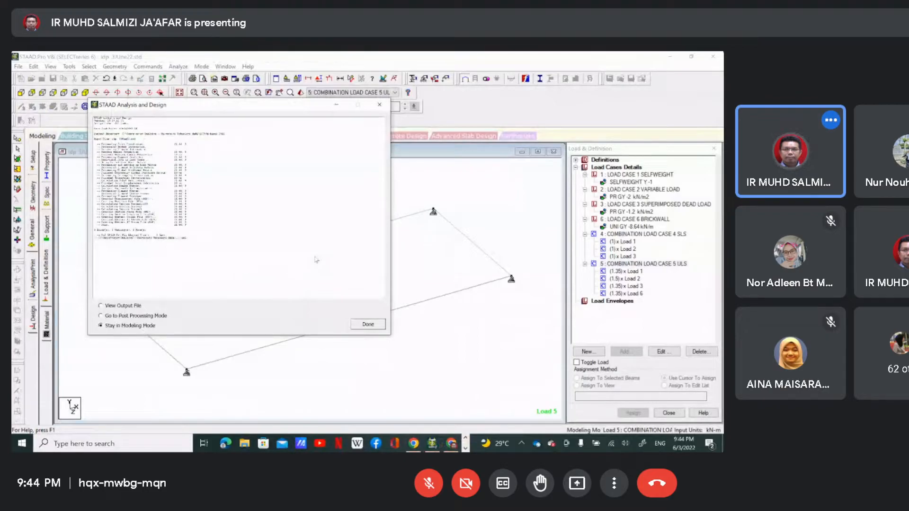
click(367, 327)
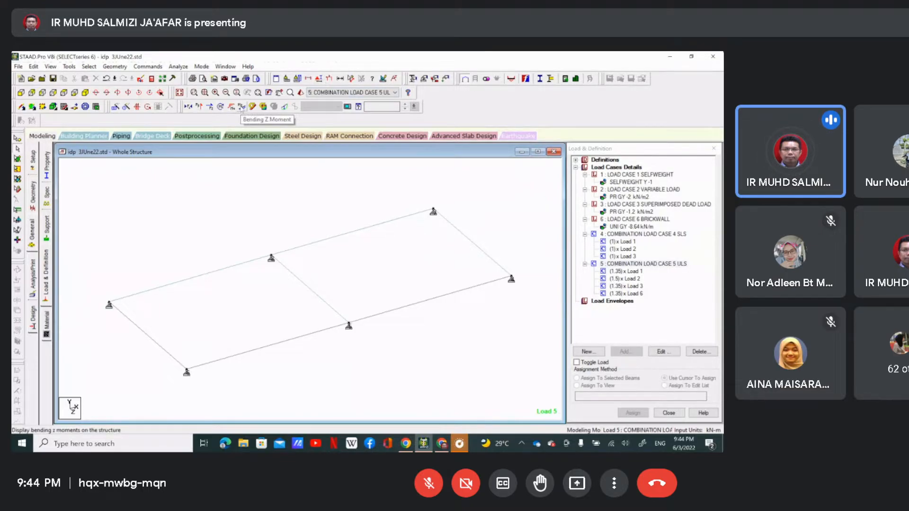
Compare the Bending Z moment diagrams of the ULS and SLS combinations, return to ULS, and hide the diagram.
click(242, 107)
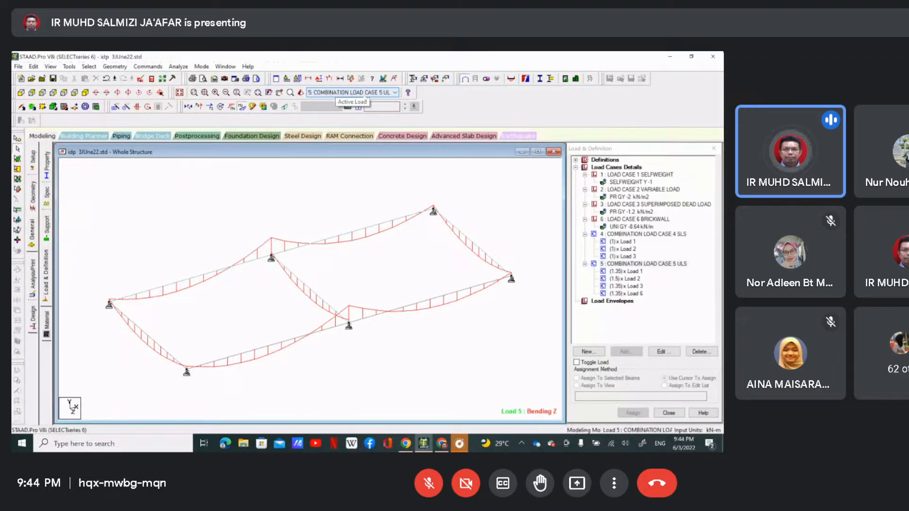
click(367, 93)
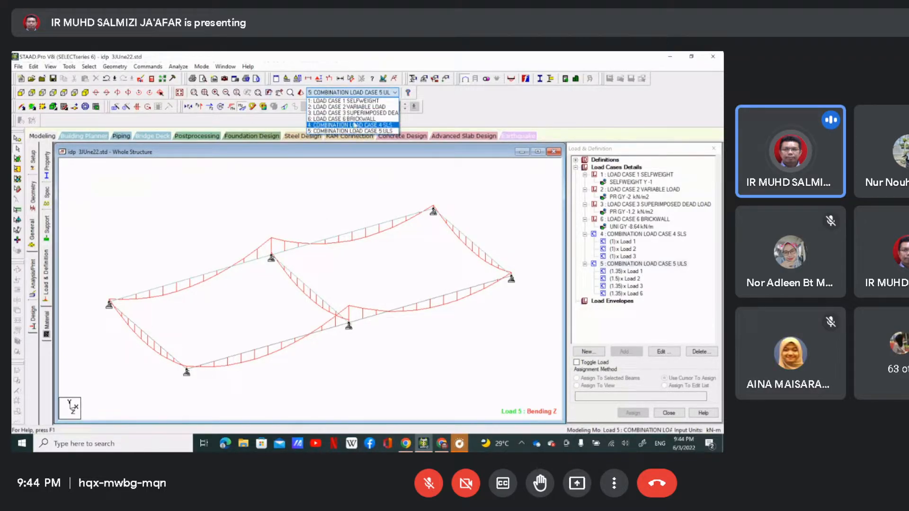
click(354, 125)
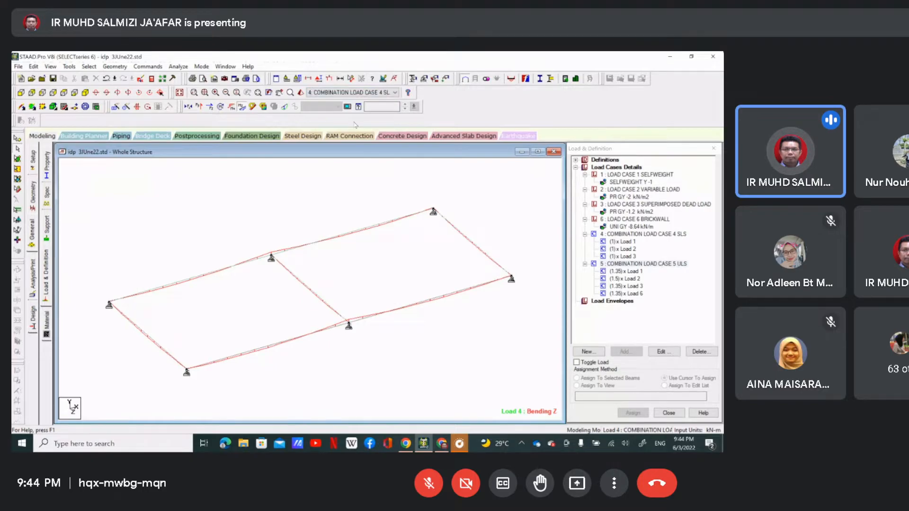
click(359, 94)
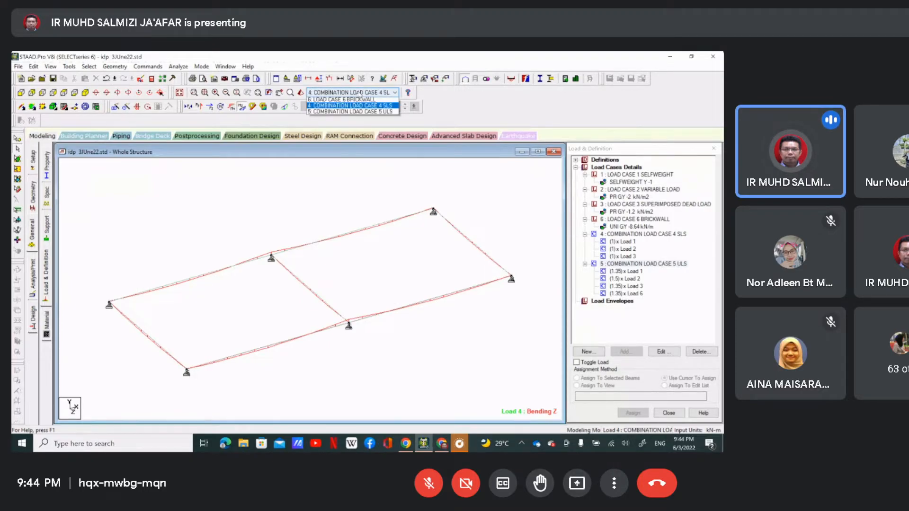
click(356, 130)
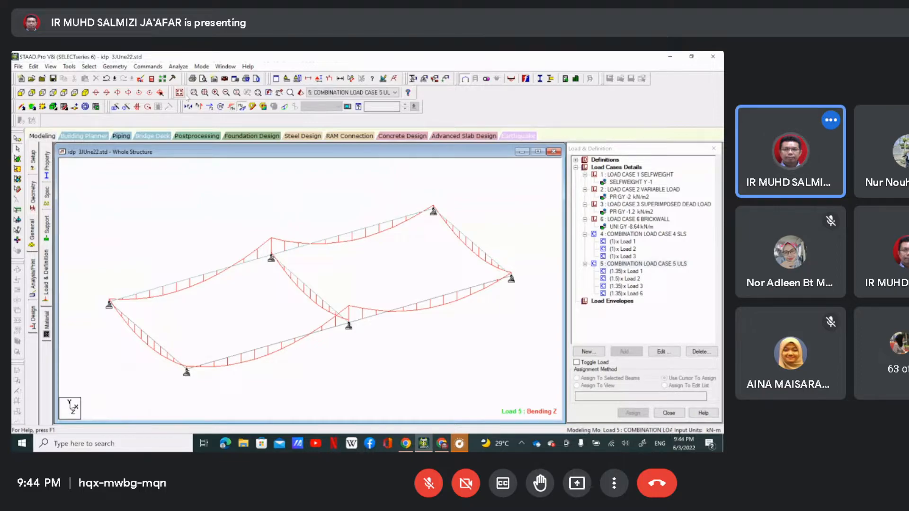
click(241, 107)
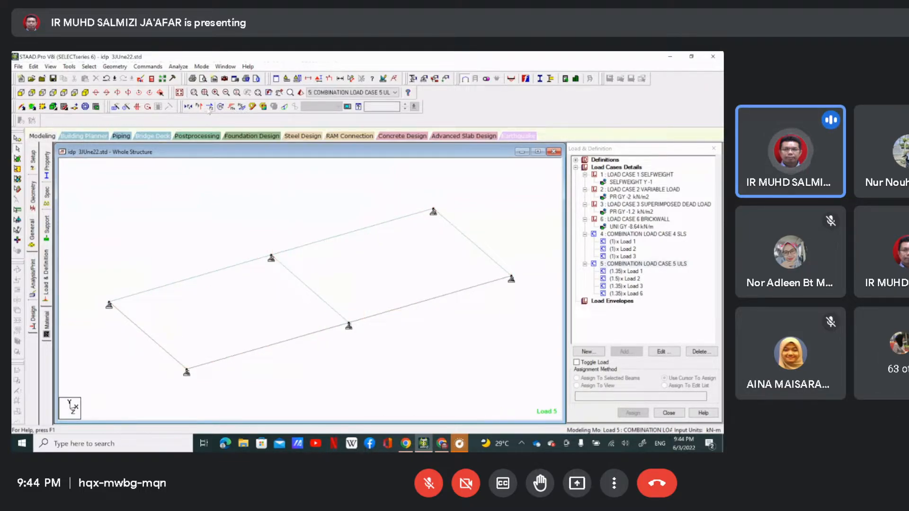
Examine the Shear Y force, beam stress and displacement diagrams for the ULS combination, hiding each one after viewing.
click(199, 107)
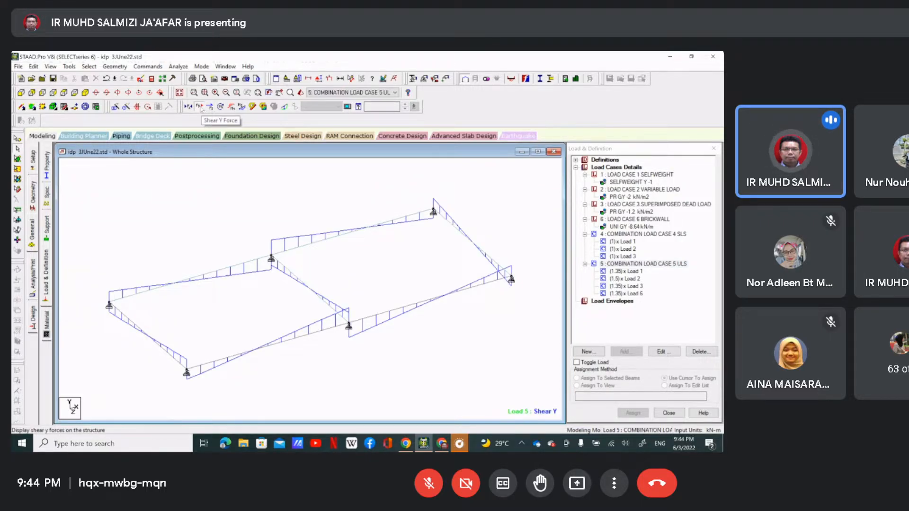
click(199, 107)
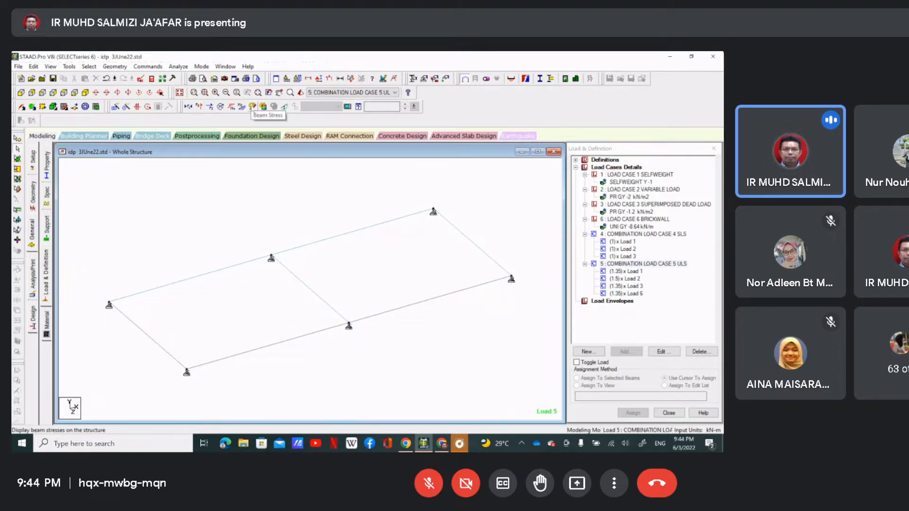
click(253, 107)
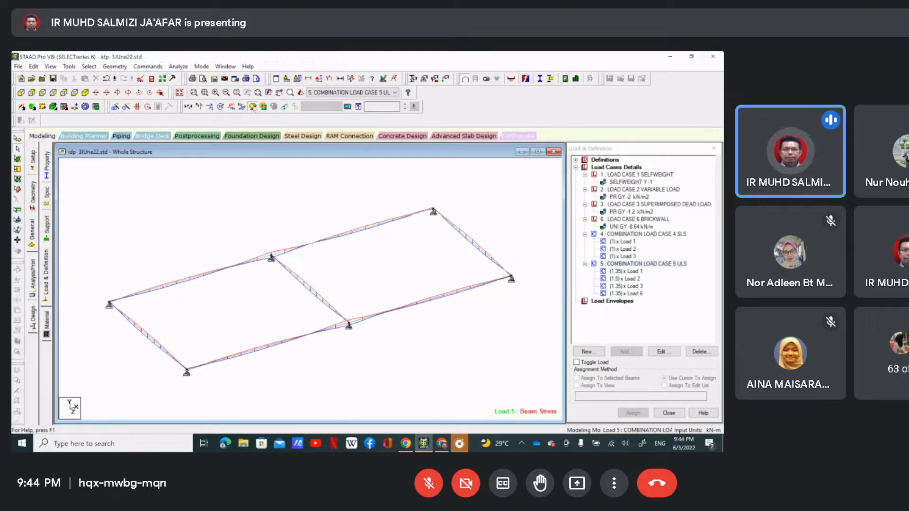
click(253, 107)
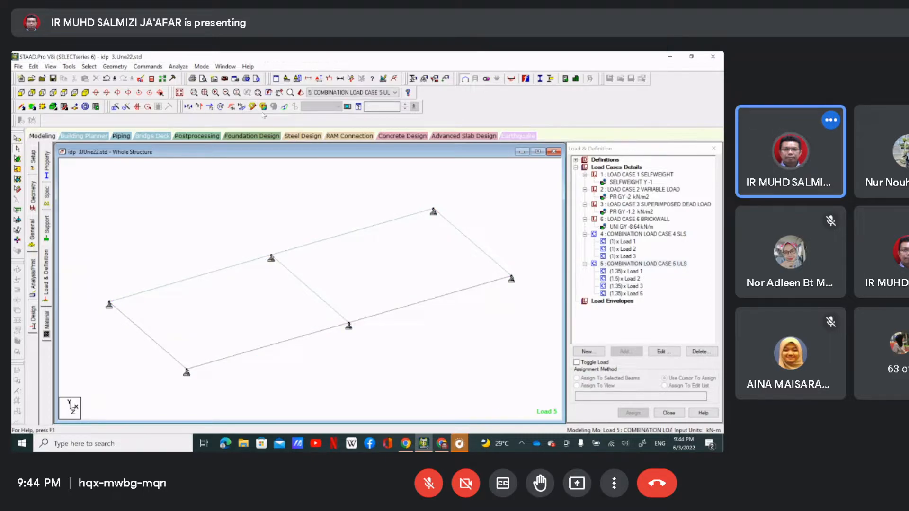
click(242, 107)
click(242, 107)
click(285, 107)
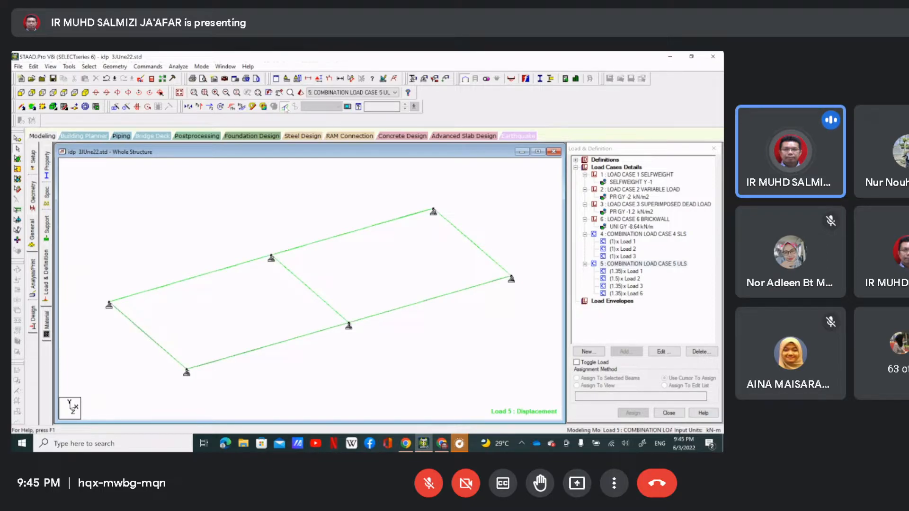
click(285, 107)
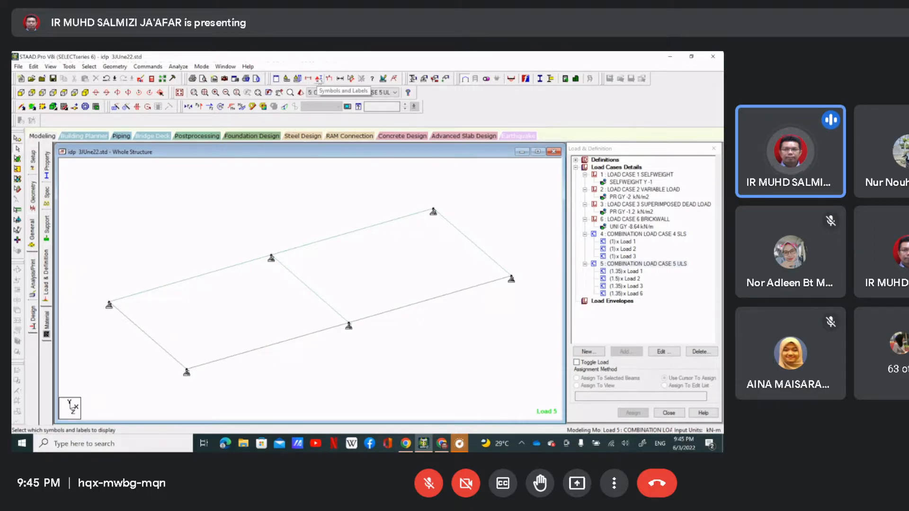
Display the beams' 3D sections as Sections Outline.
click(318, 79)
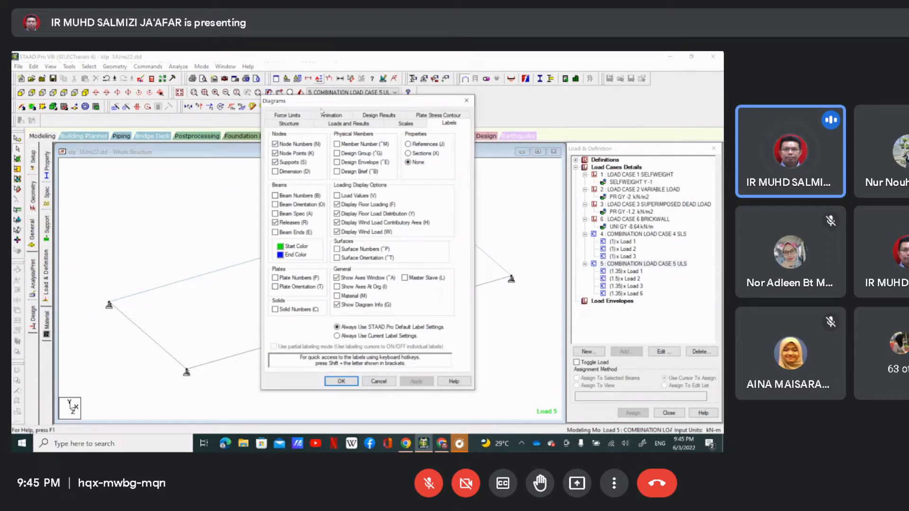
click(309, 125)
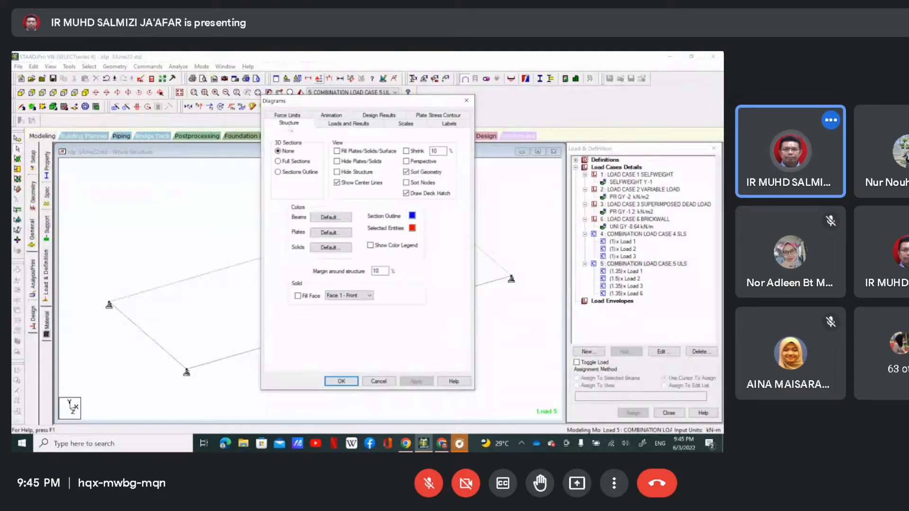
click(278, 172)
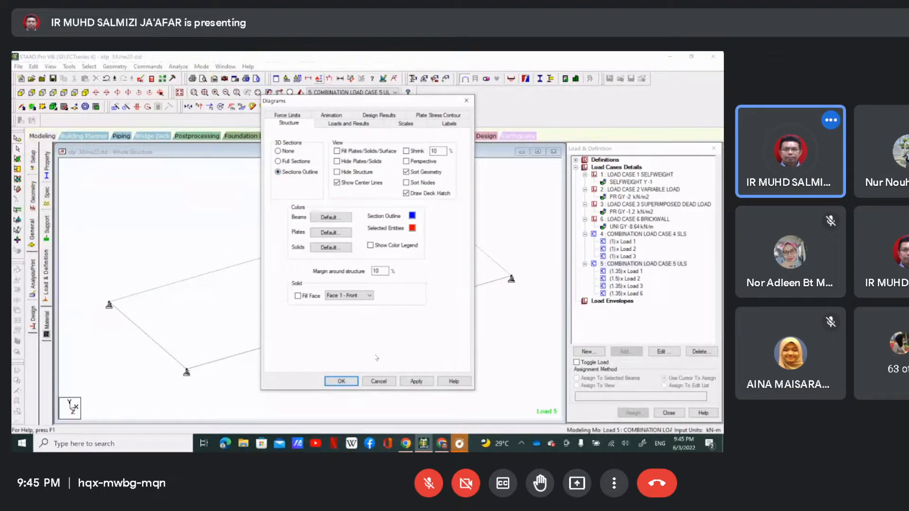
click(341, 381)
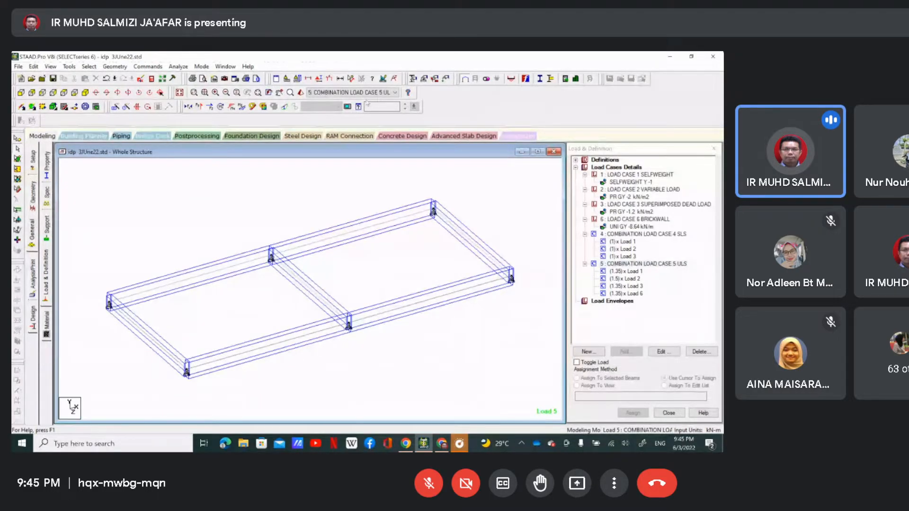
Display the beams' 3D sections as Full Sections.
click(318, 79)
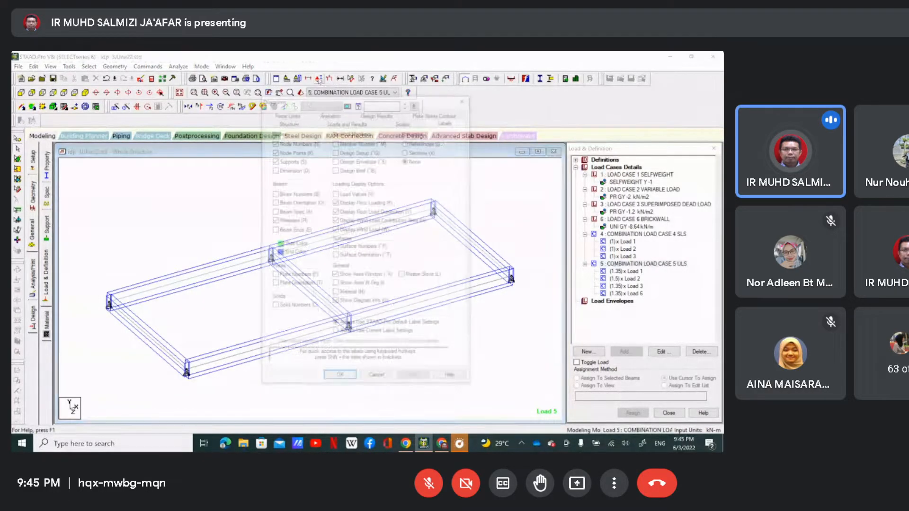
click(299, 123)
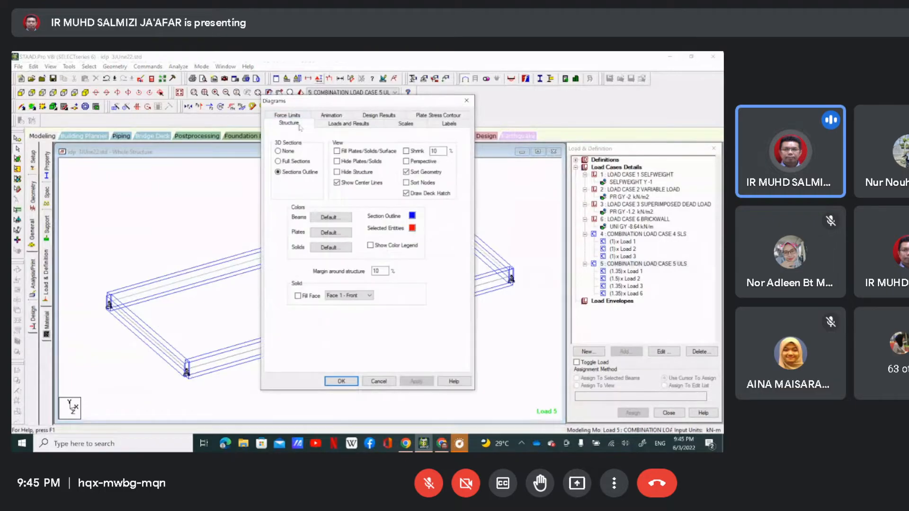
click(341, 381)
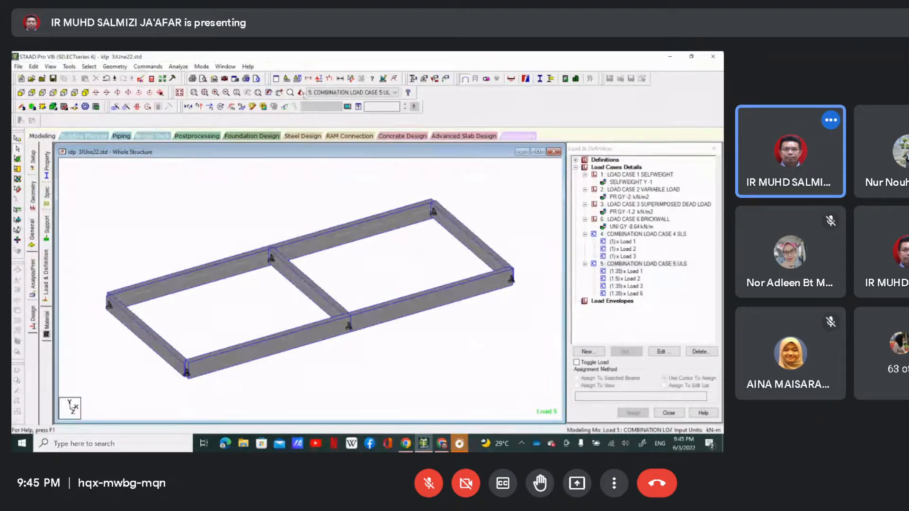
Turn off the beams' 3D section rendering so the structure is drawn as a line model.
click(311, 80)
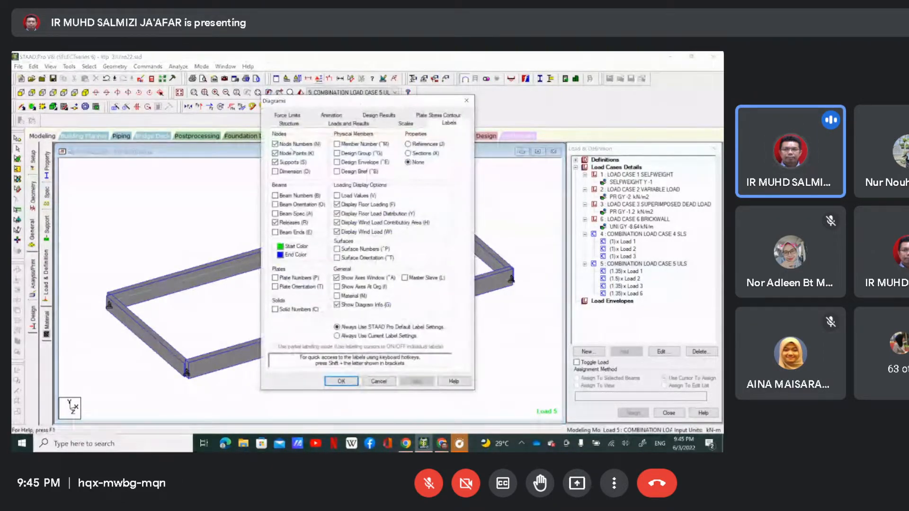
click(289, 123)
click(288, 152)
click(342, 381)
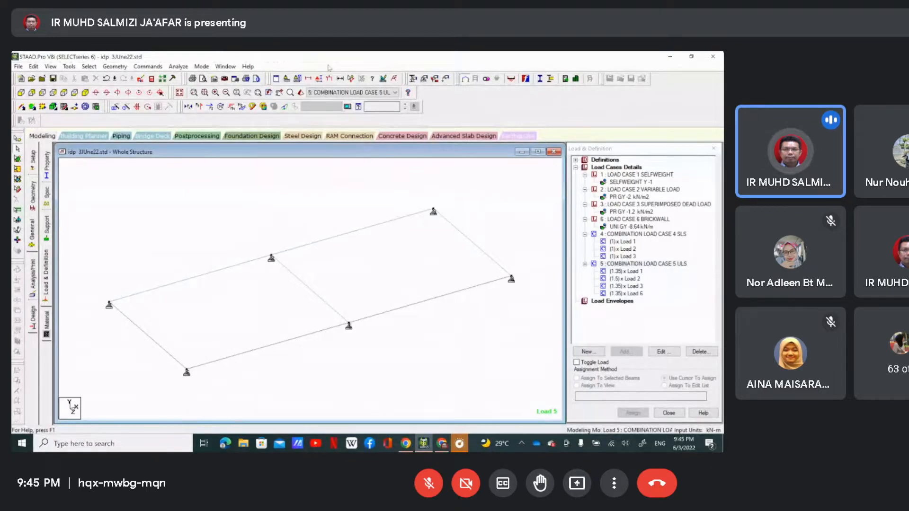
Animate the structure's deflection for the ULS combination and examine the moving line model.
click(319, 79)
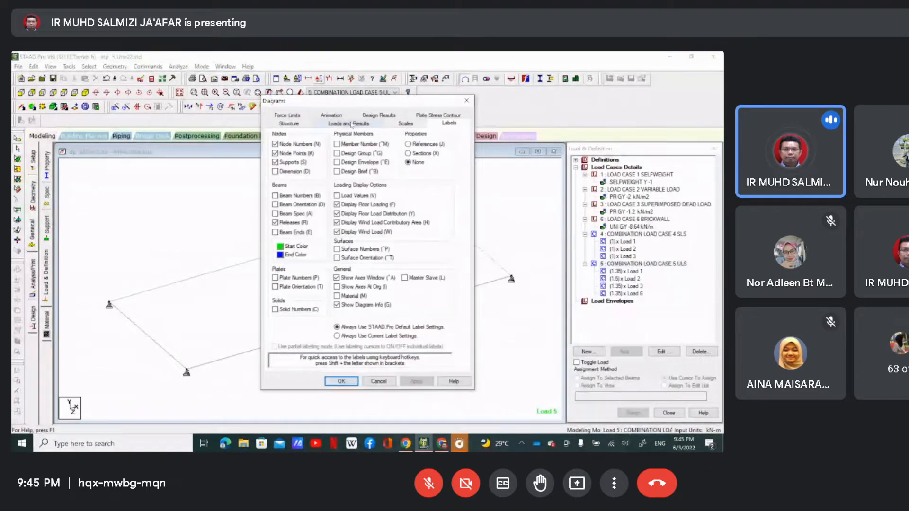
click(331, 115)
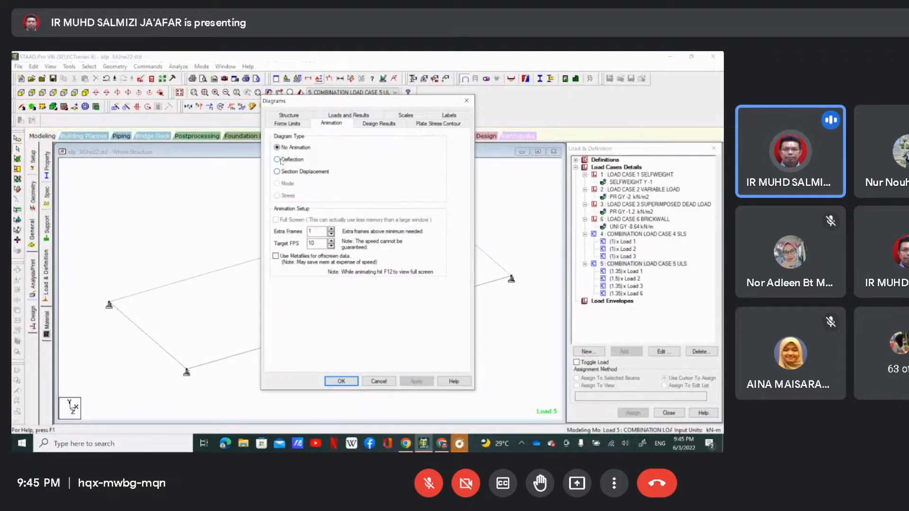
click(278, 160)
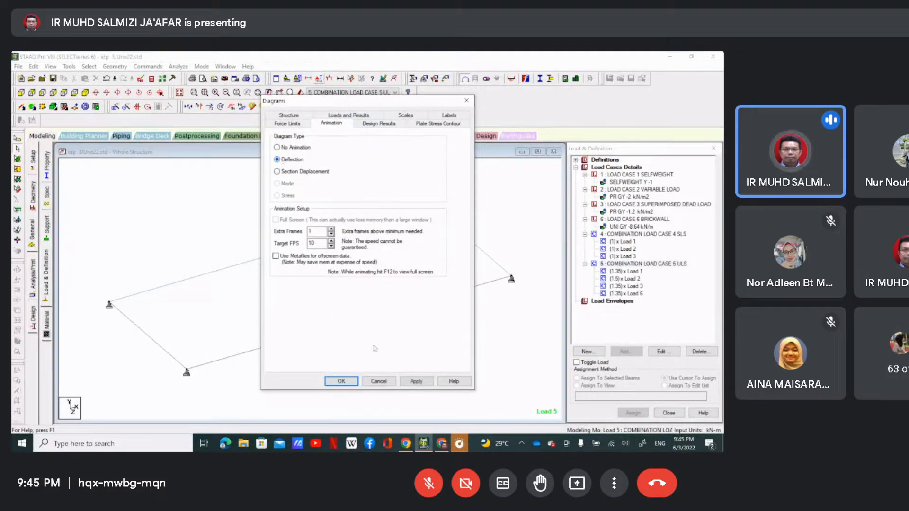
click(341, 382)
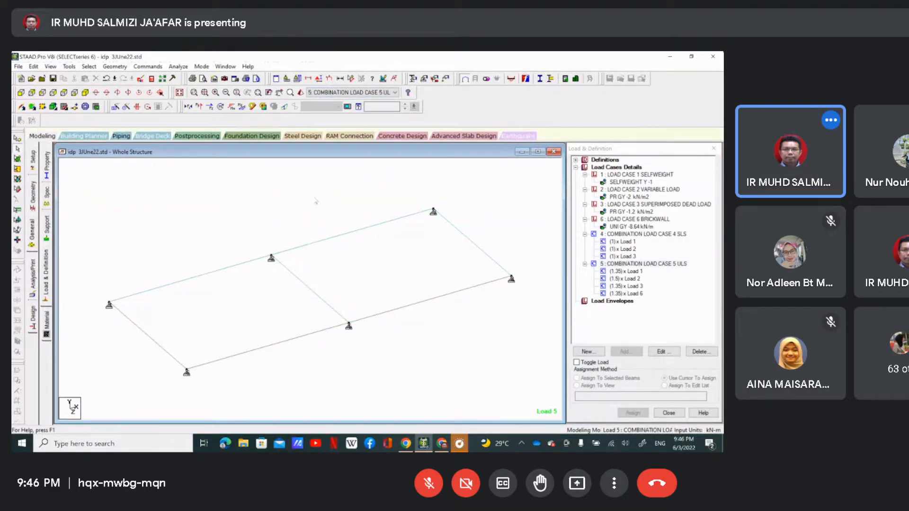
click(269, 93)
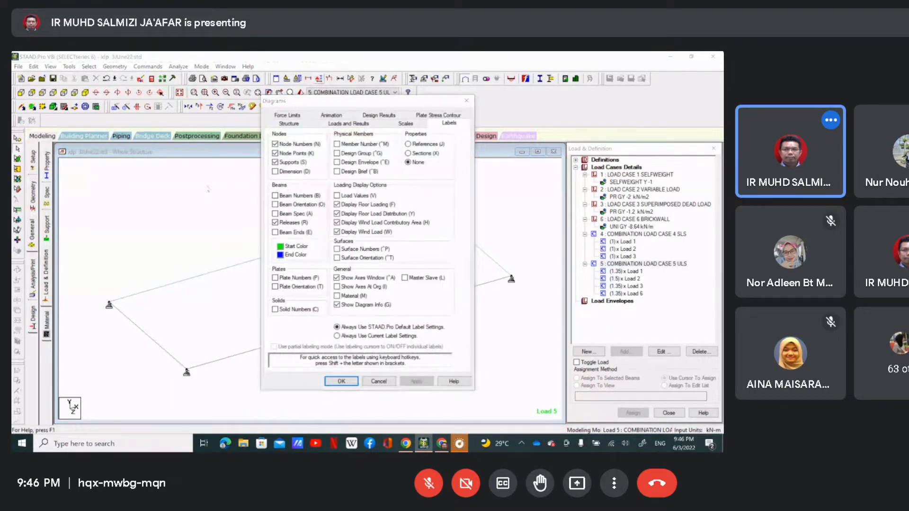
click(372, 382)
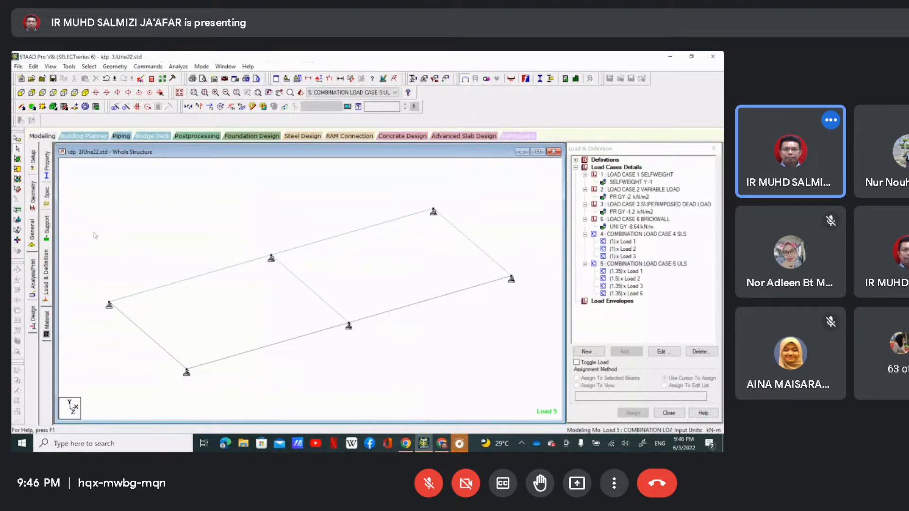
scroll(102, 211, down, 1)
scroll(103, 212, up, 2)
scroll(103, 212, down, 2)
scroll(103, 212, up, 2)
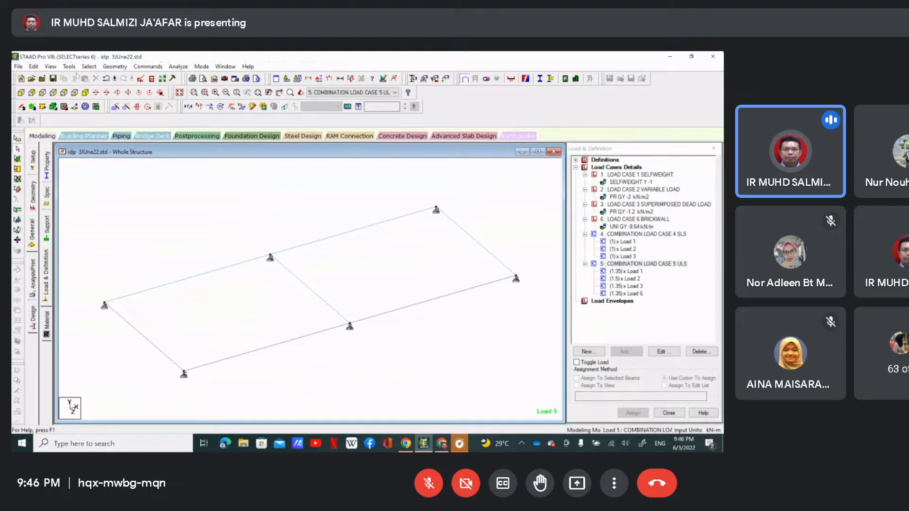
Save the current floor model even though it has no new changes.
click(54, 79)
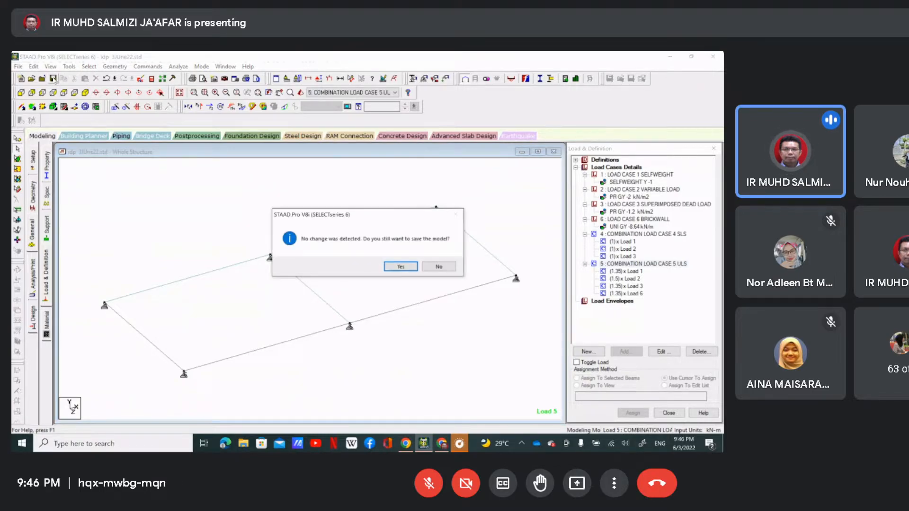
click(401, 267)
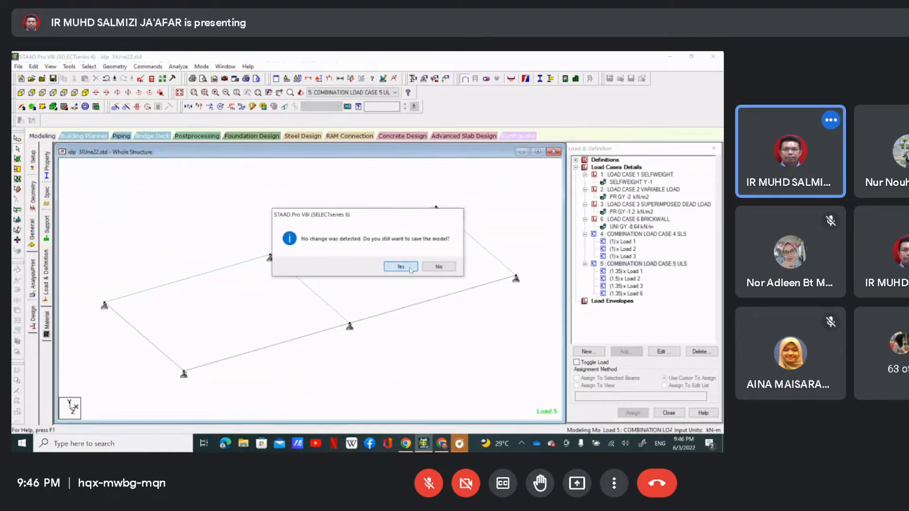
click(311, 270)
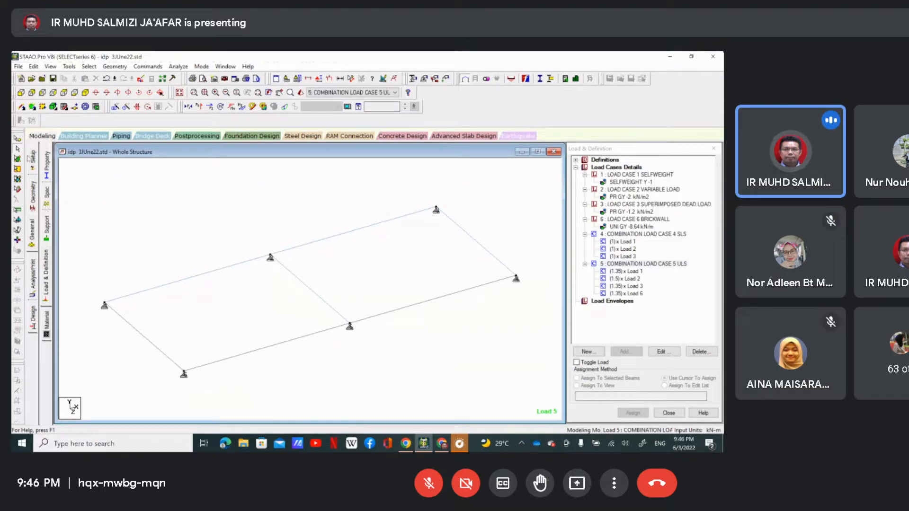
Create a new Space model named IDP 2ND MODEL with metre and kilonewton units.
click(19, 67)
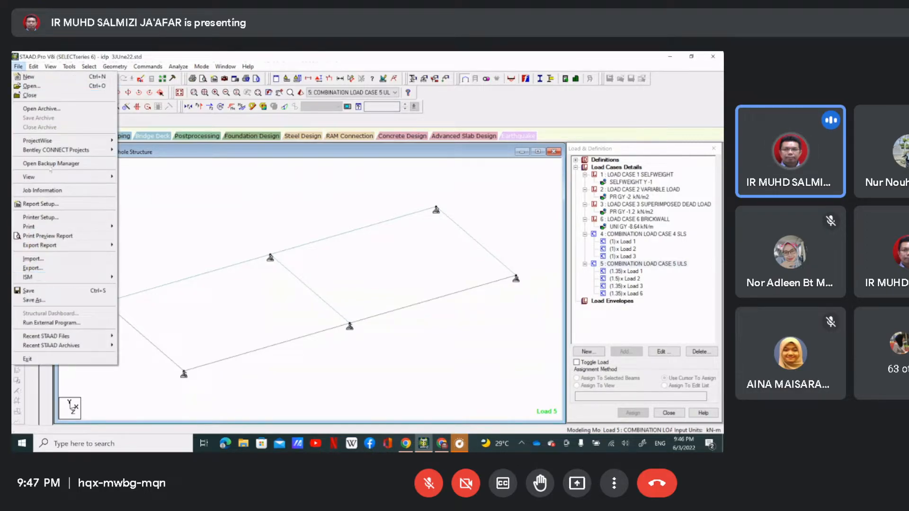
click(42, 78)
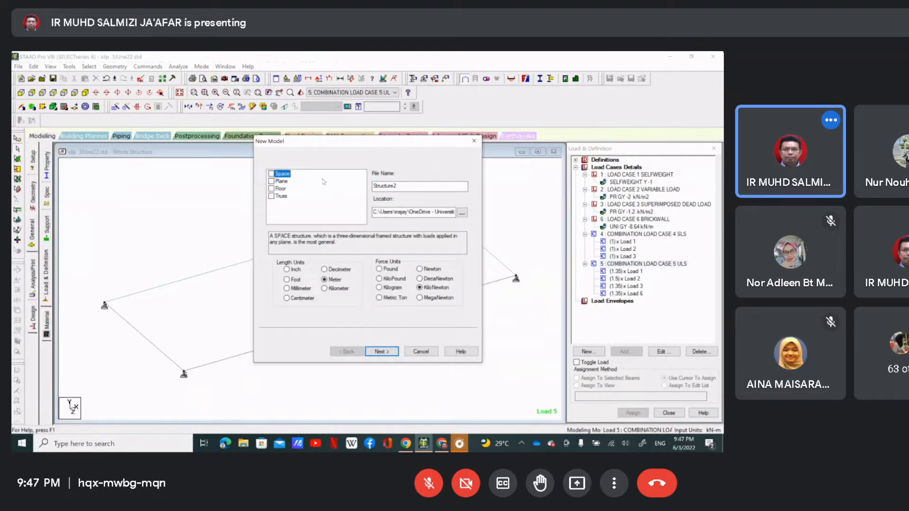
click(272, 174)
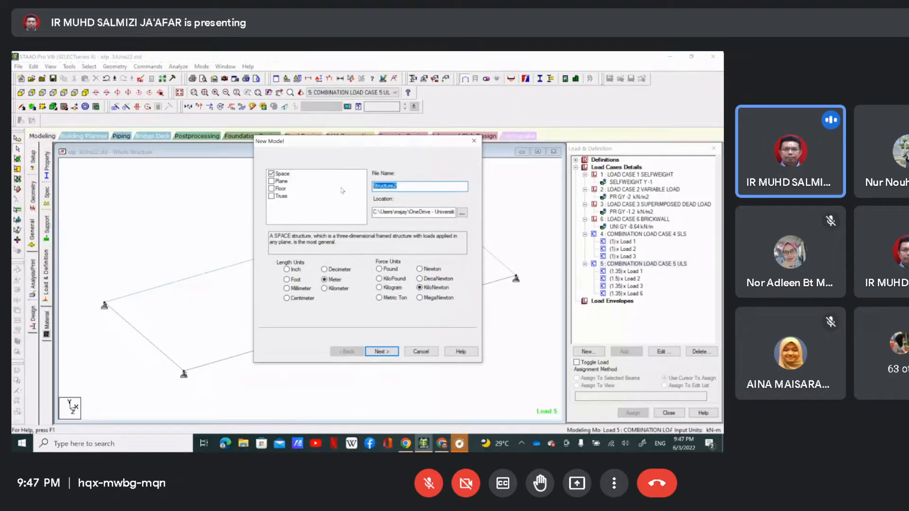
text(IDP 2ND MODEL)
click(384, 352)
click(382, 352)
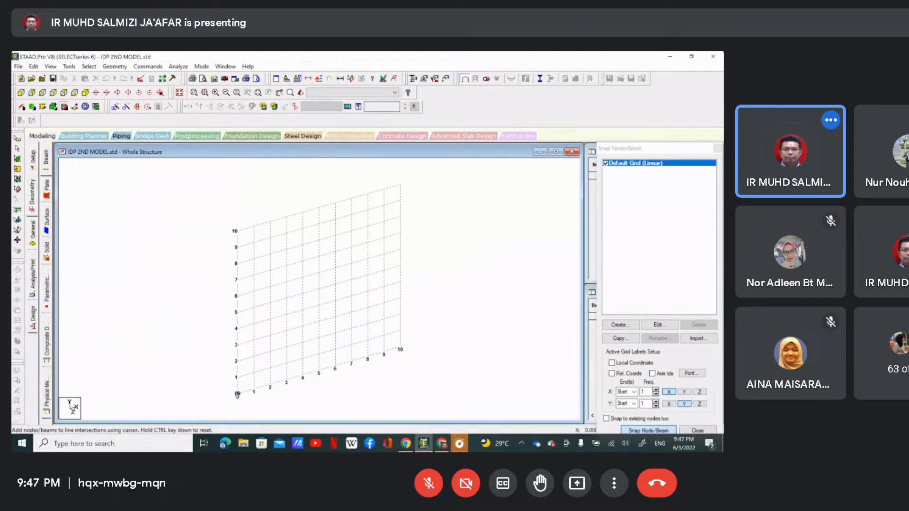
Draw four consecutive 1 m beams along the X axis from the origin to X = 4 m and finish beam drawing.
click(237, 394)
click(270, 384)
click(286, 380)
click(302, 376)
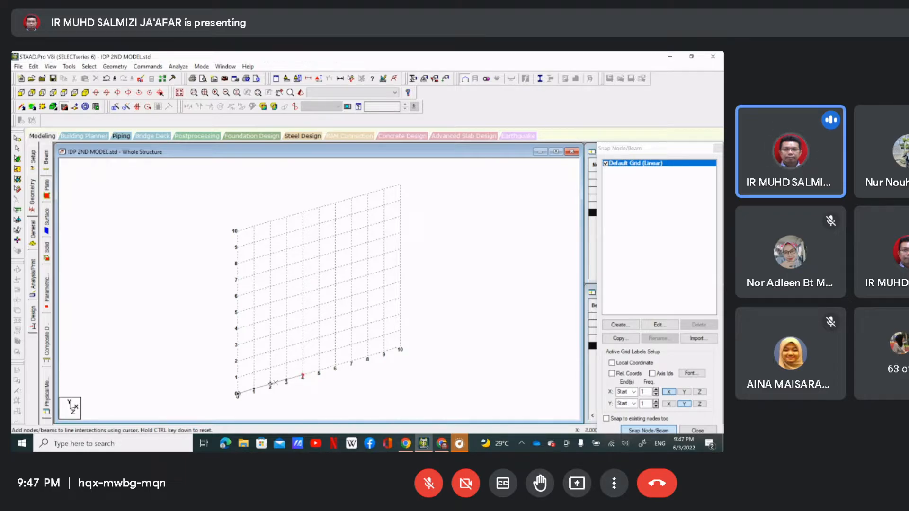
key(Escape)
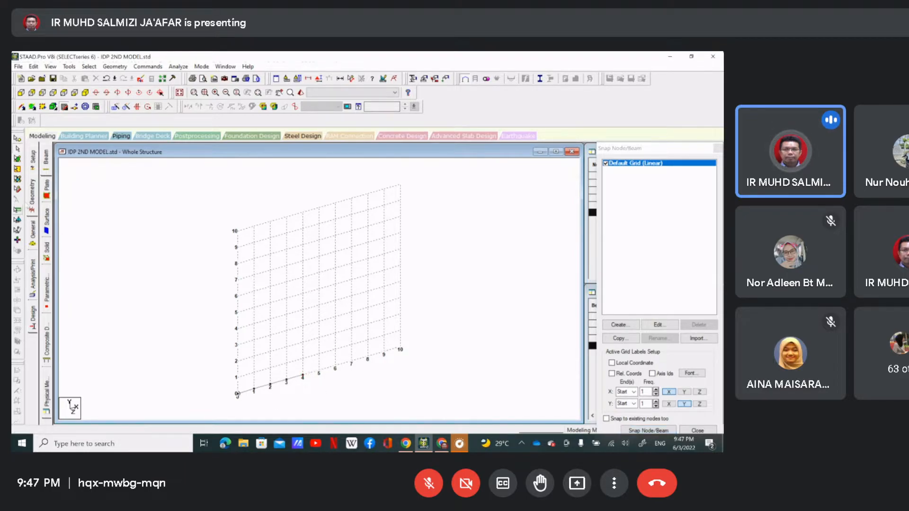
click(33, 192)
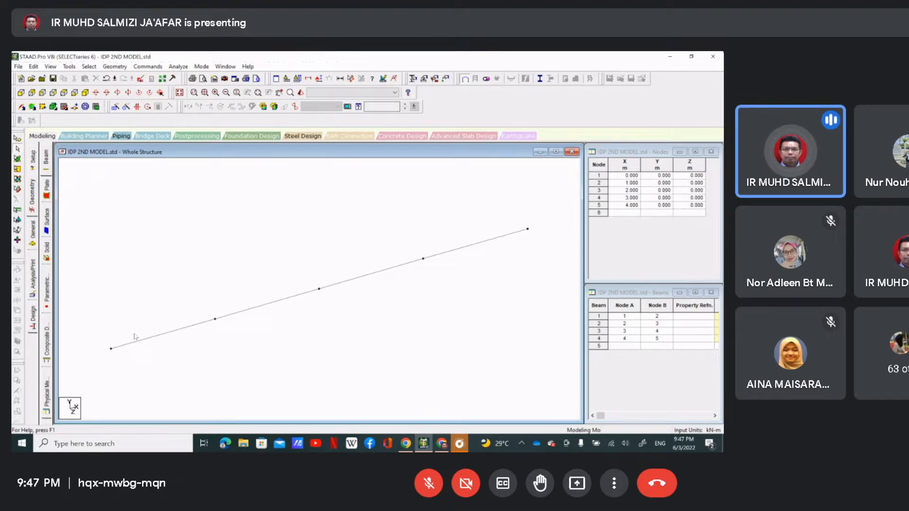
click(146, 340)
click(164, 258)
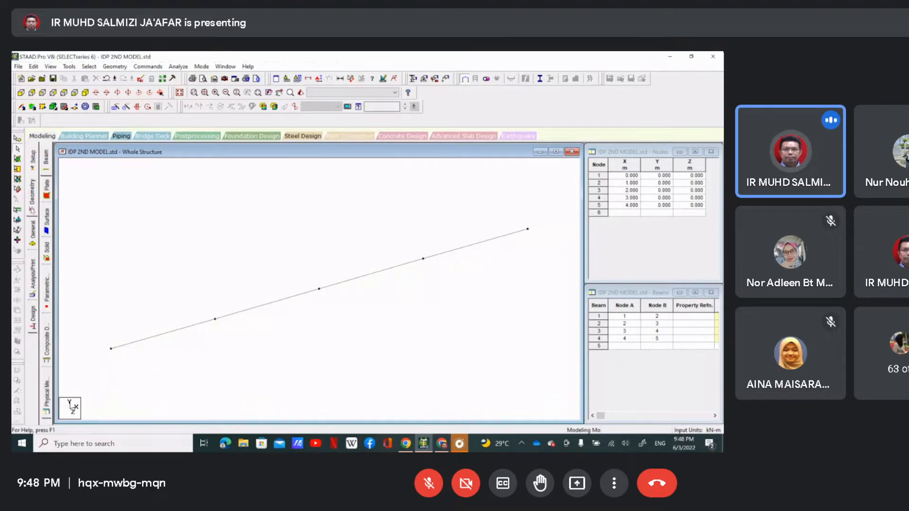
Define a rectangular concrete section with YD 0.6 m and ZD 0.2 m.
click(32, 229)
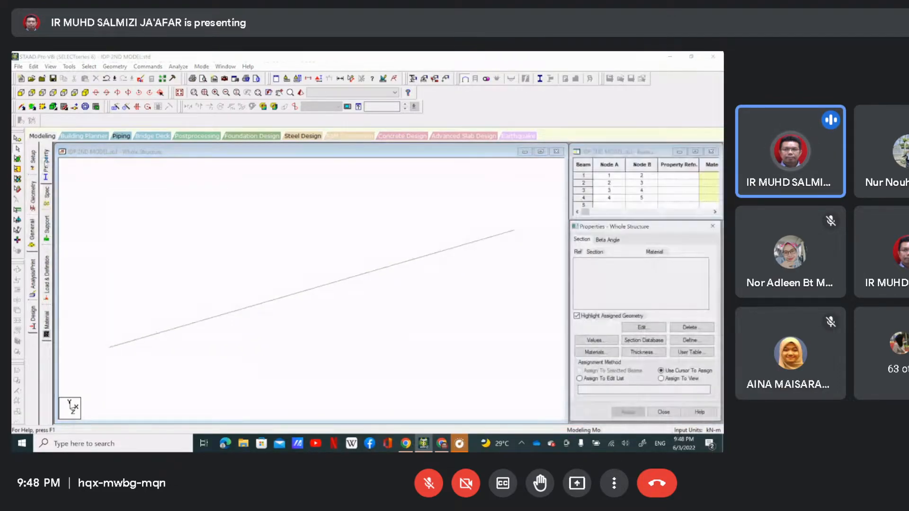
click(681, 344)
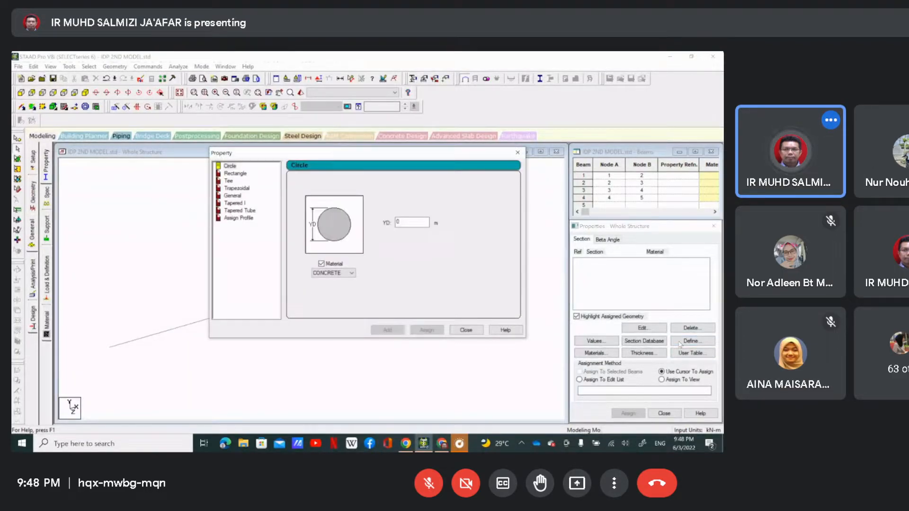
click(231, 173)
click(409, 216)
text(.6)
click(411, 229)
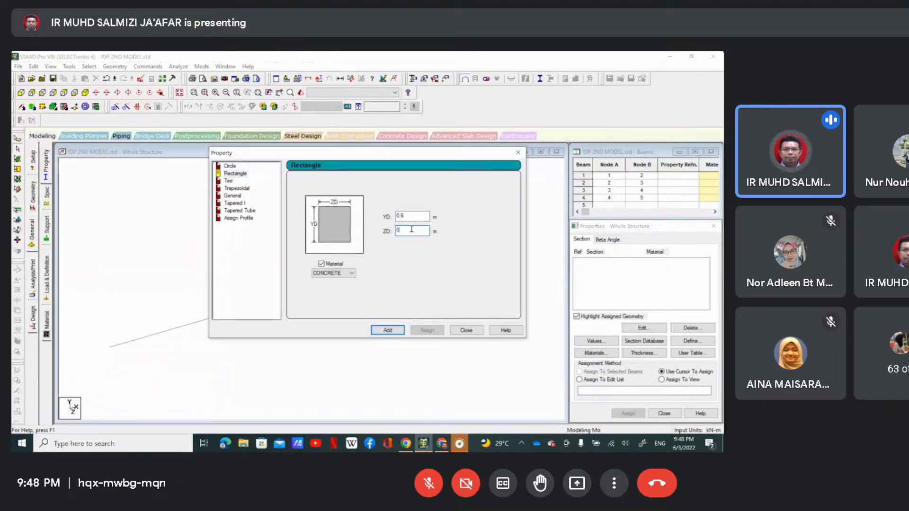
text(.2)
click(388, 330)
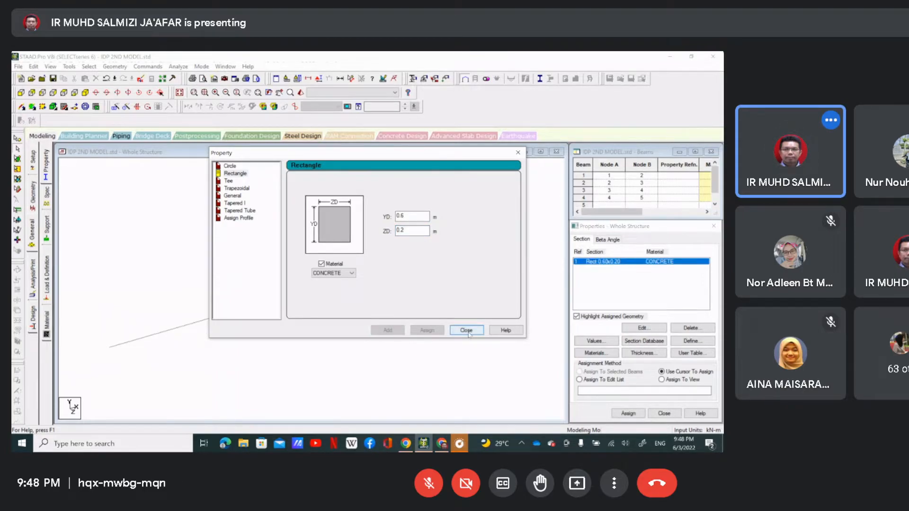
click(466, 330)
Assign the Rect 0.60x0.20 concrete section to all four beams and end the assignment.
click(630, 413)
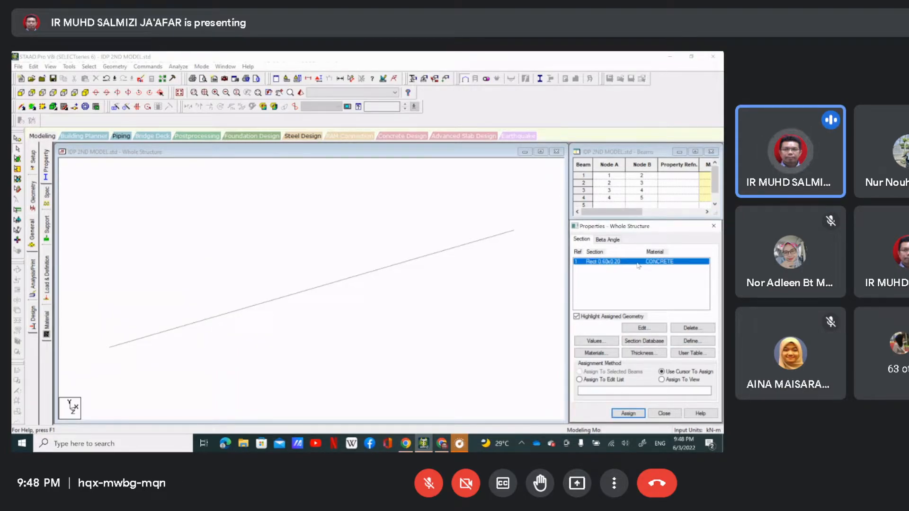
click(632, 412)
click(477, 243)
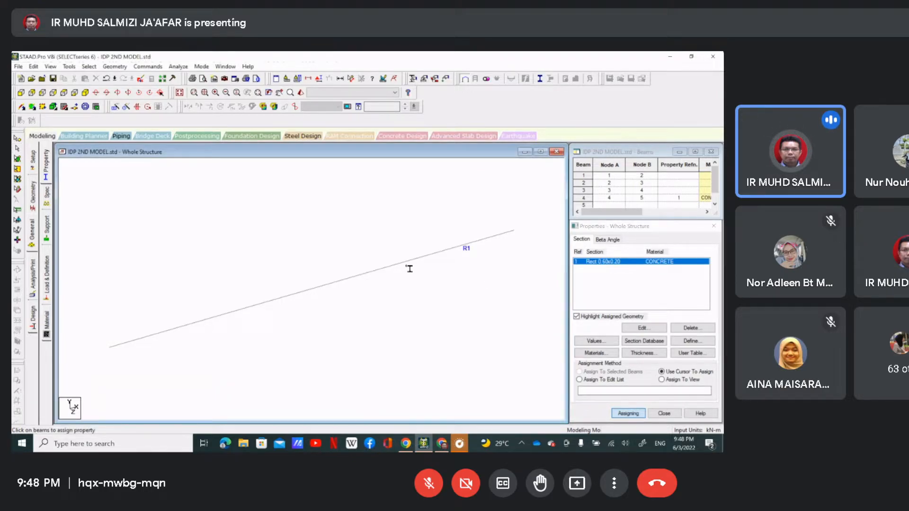
click(385, 268)
click(258, 302)
click(182, 326)
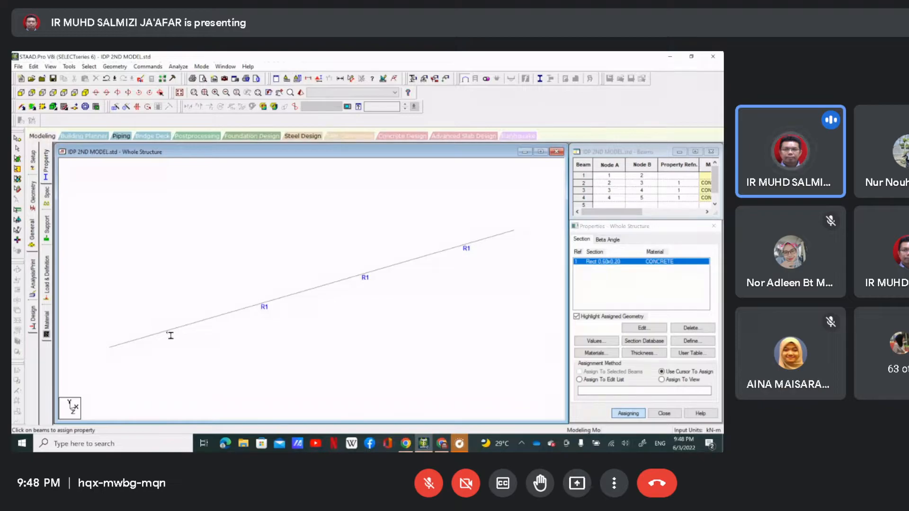
click(627, 414)
click(627, 414)
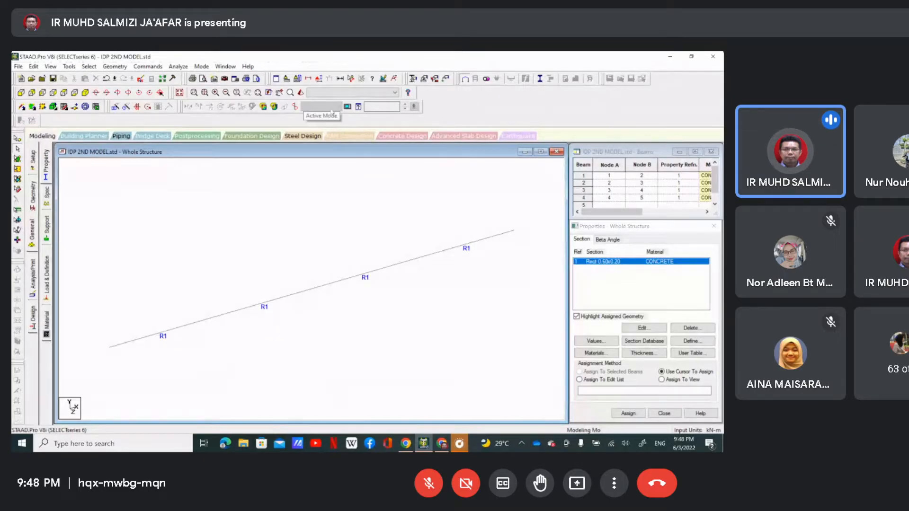
Turn on the node number labels for the beam line.
click(319, 79)
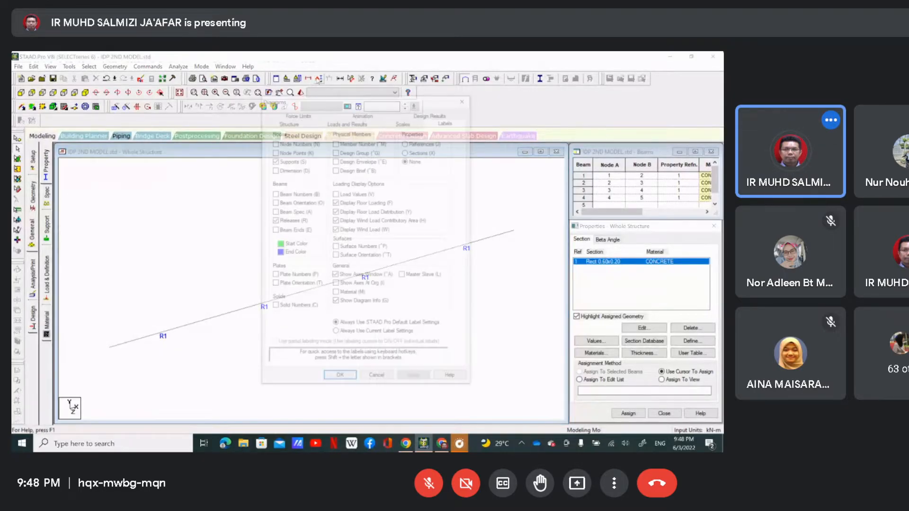
click(295, 145)
click(342, 381)
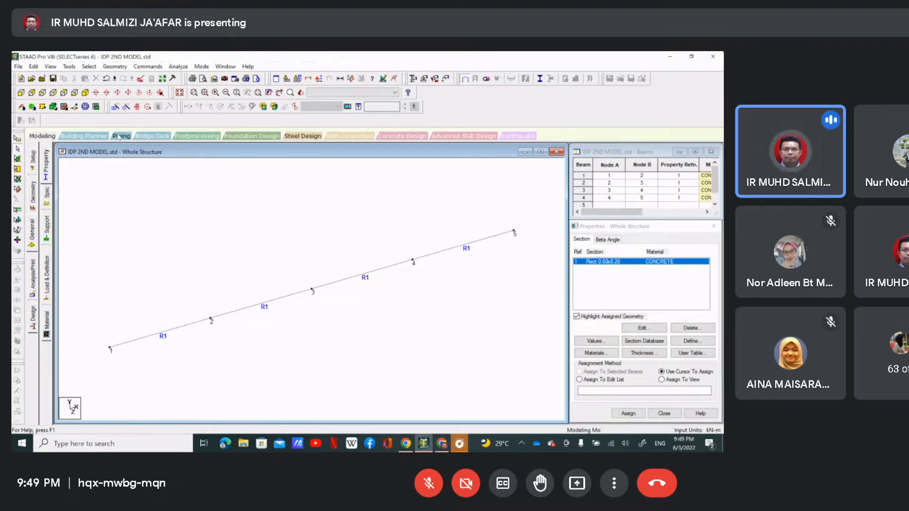
Copy all four beams by Translational Repeat along global Z in 3 steps at 5 m spacing, without linking the steps, and clear the selection.
drag(79, 195, 528, 381)
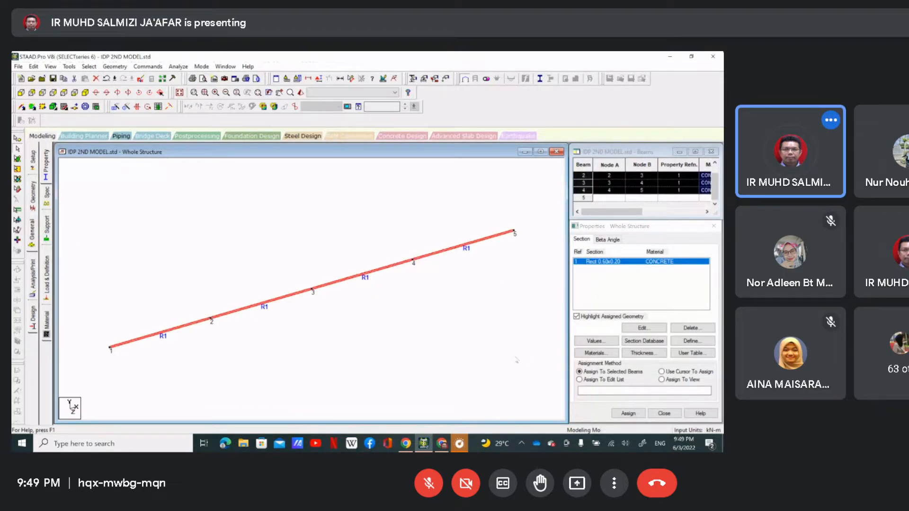
click(116, 108)
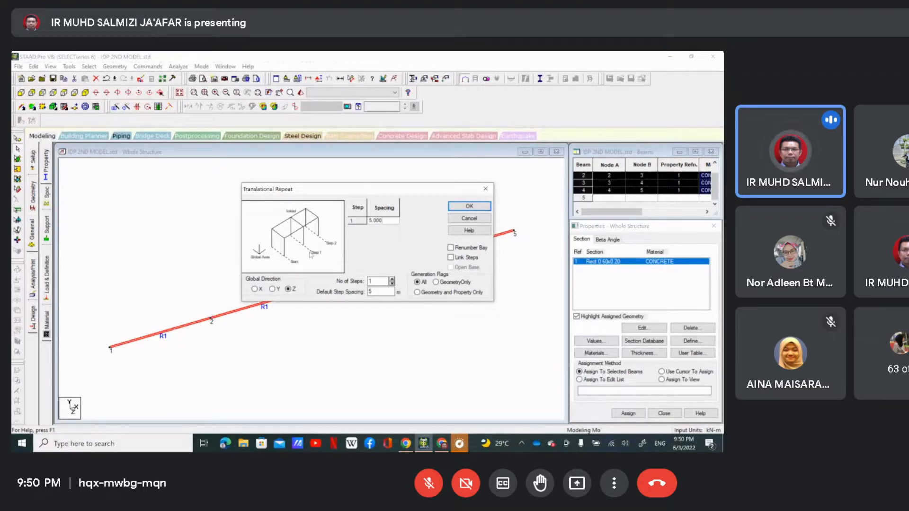
click(392, 280)
click(392, 279)
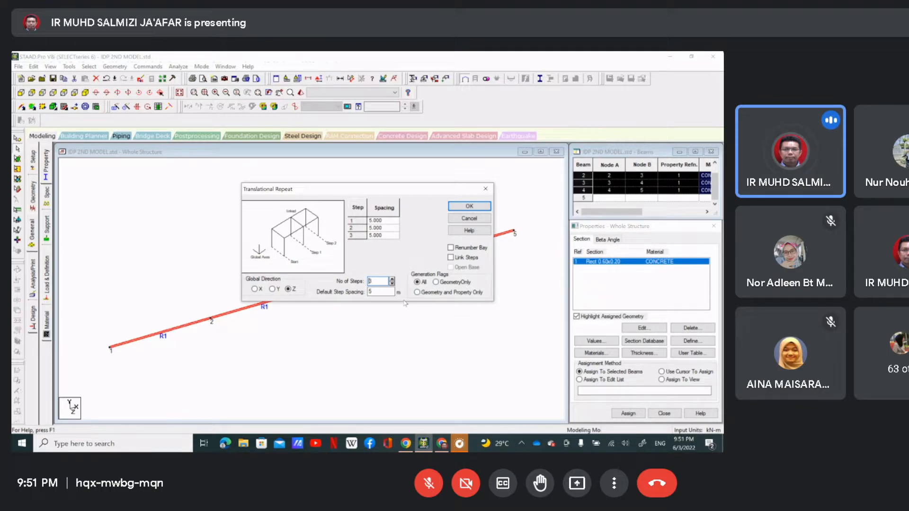
click(479, 209)
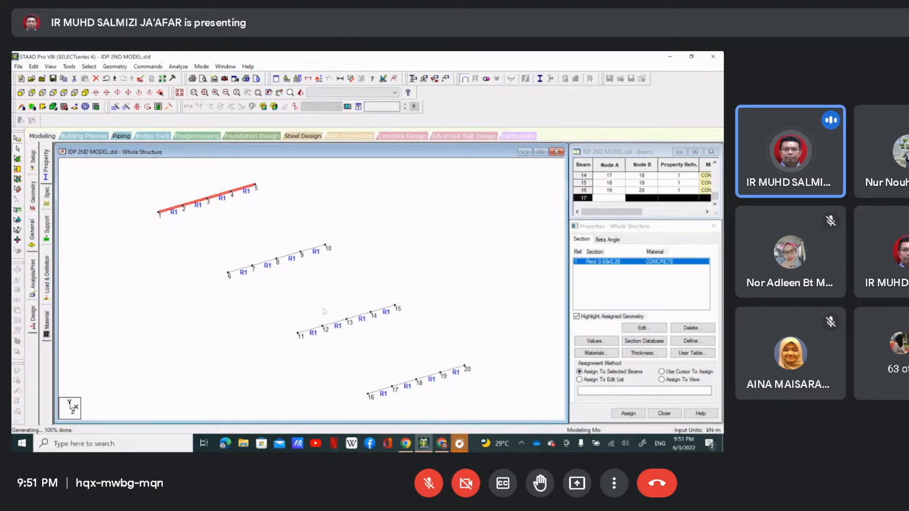
click(447, 299)
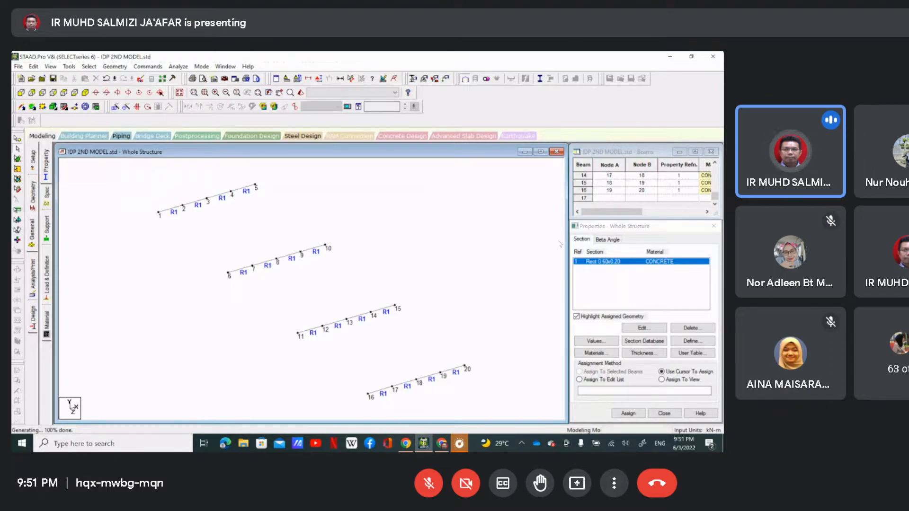
Inspect the geometry details of the beam between nodes 1 and 2, and close them.
click(170, 210)
double_click(175, 211)
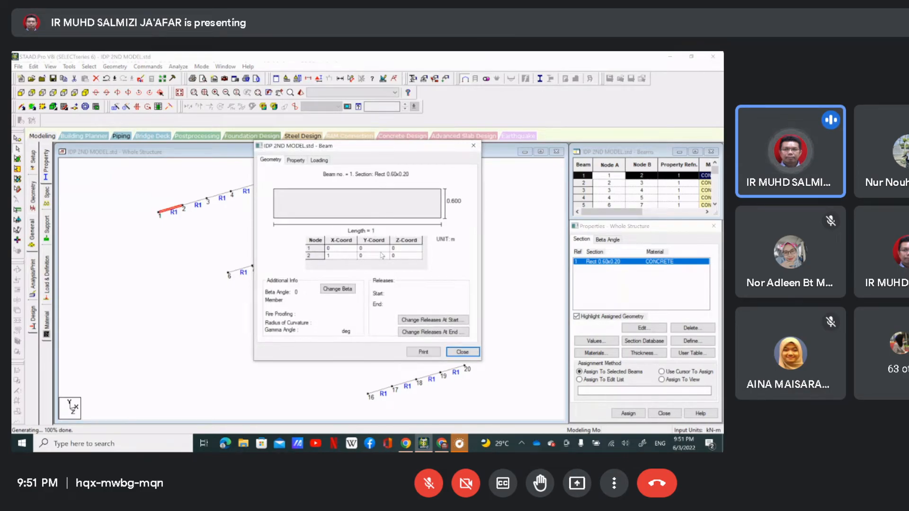
click(462, 352)
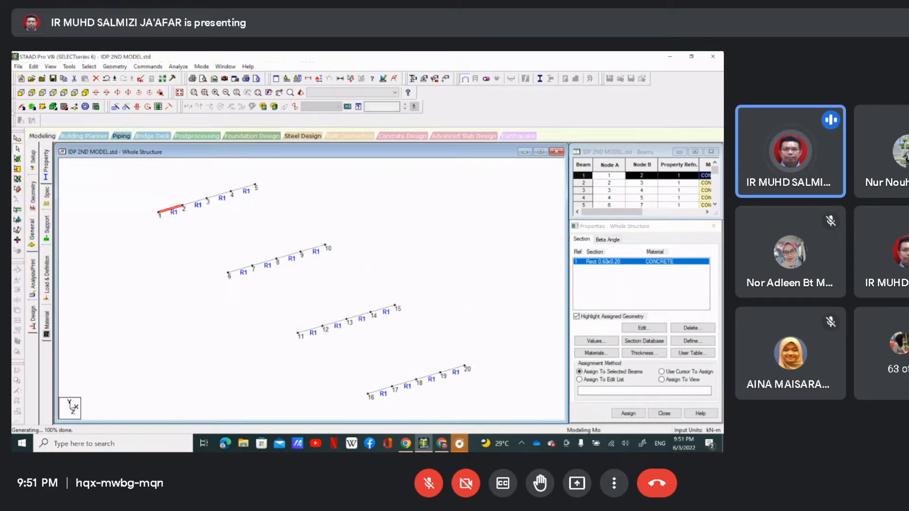
Undo the last translational repeat of the beam line and clear the beam selection.
click(107, 78)
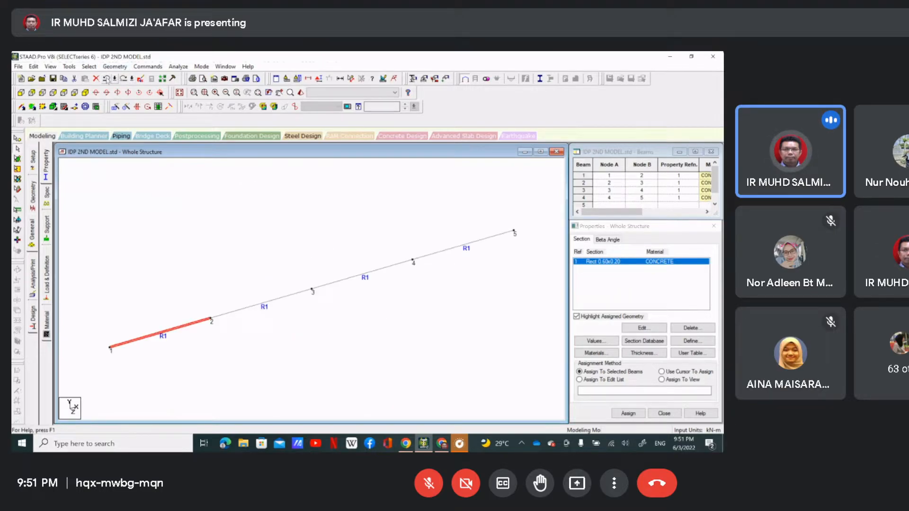
click(127, 284)
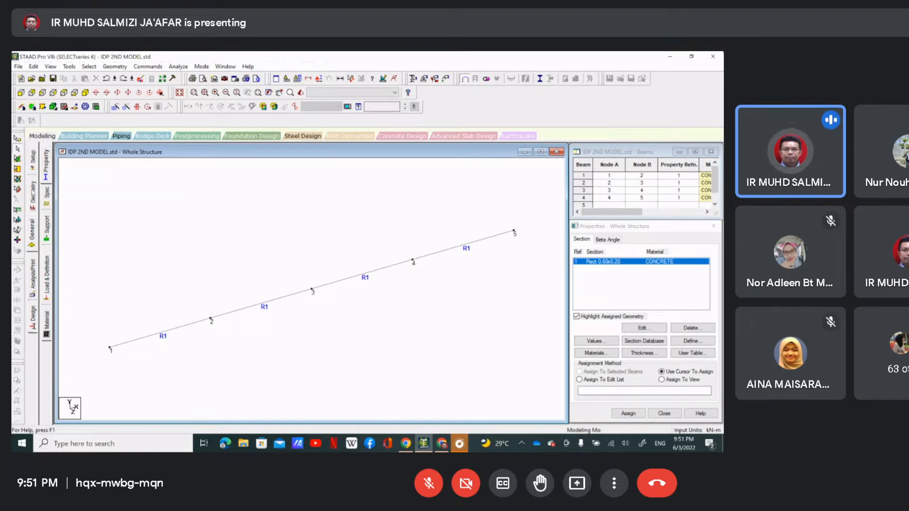
Set the X coordinate of node 2 to 5 m in the node table.
click(32, 193)
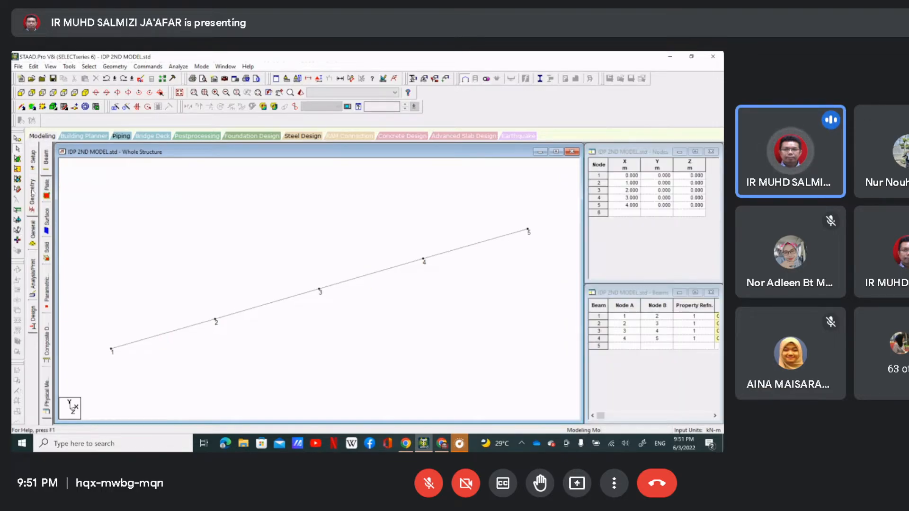
click(621, 191)
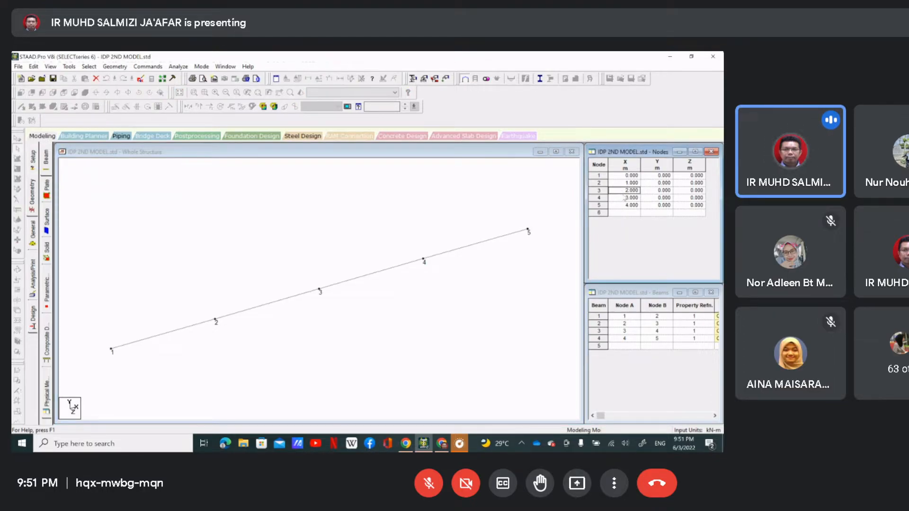
click(619, 185)
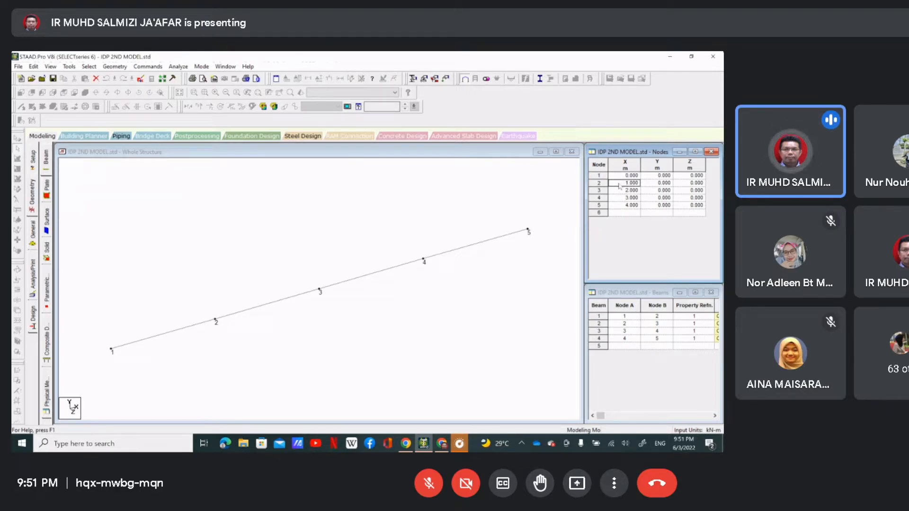
text(5)
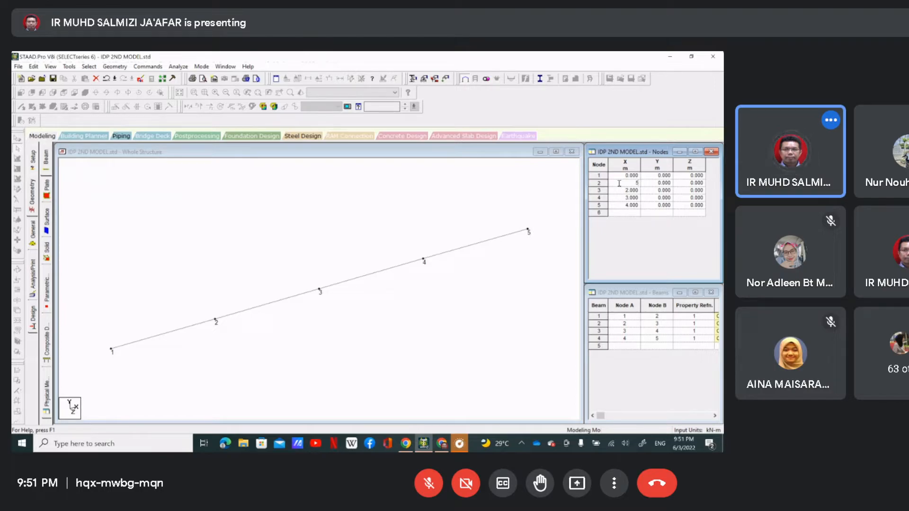
key(Return)
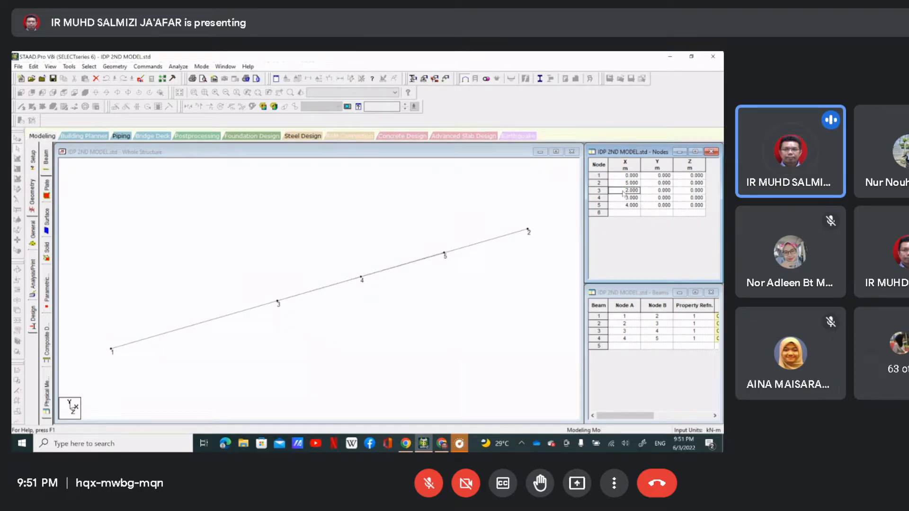
Set the X coordinates of node 3 to 11 m and node 4 to 16 m.
text(11)
key(Tab)
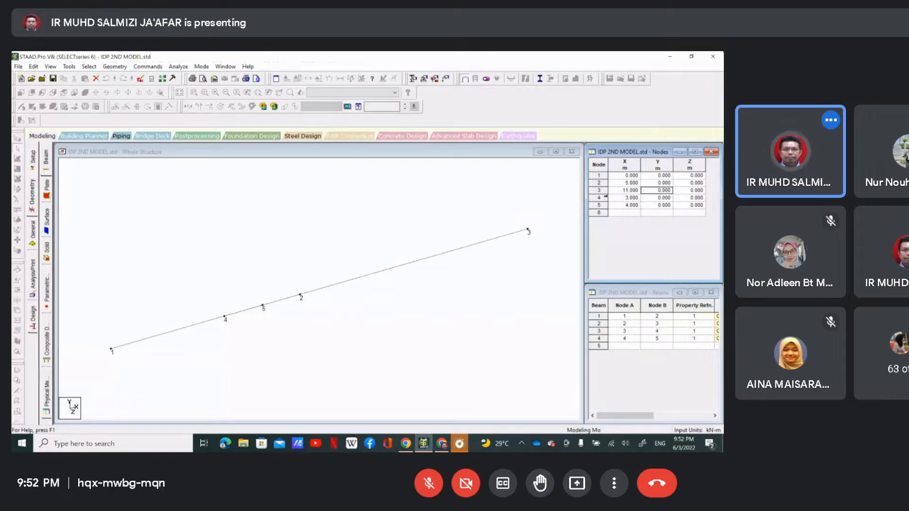
click(624, 198)
text(16)
key(Return)
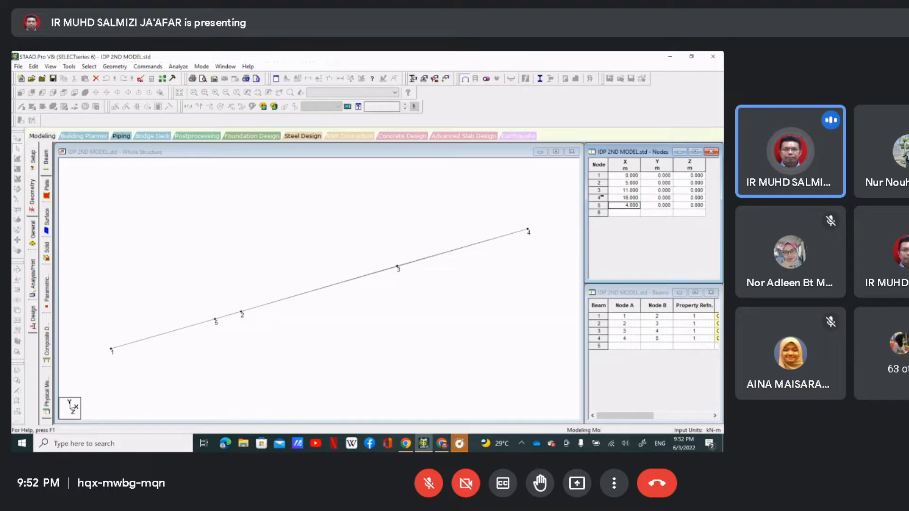
Set the X coordinate of node 3 to 10 m and accept the automatic save of the file.
click(616, 191)
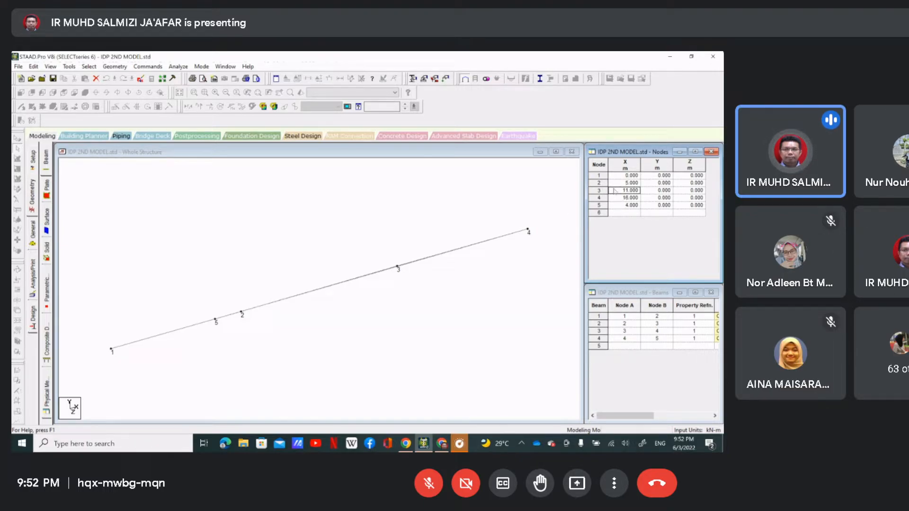
text(10)
key(Tab)
click(624, 192)
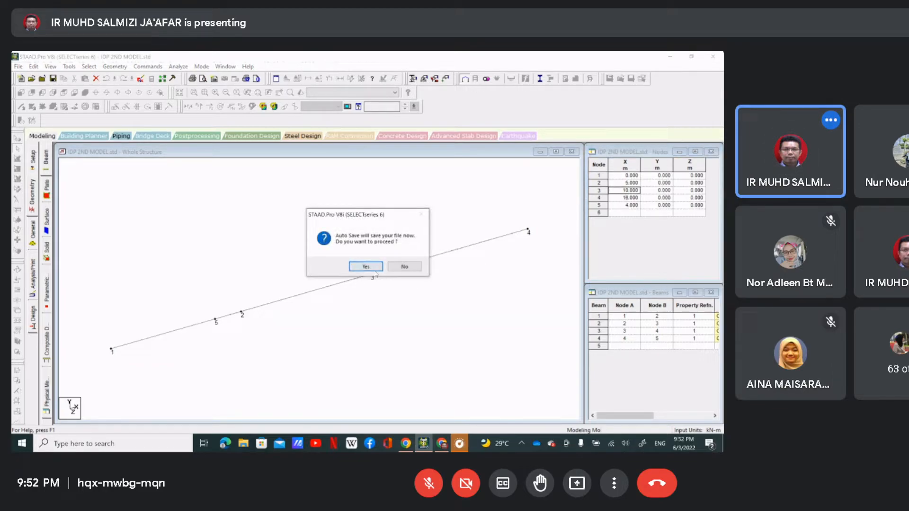
click(365, 263)
click(313, 259)
Set the X coordinates of node 4 to 15 m and node 5 to 20 m.
click(618, 199)
text(15)
key(Tab)
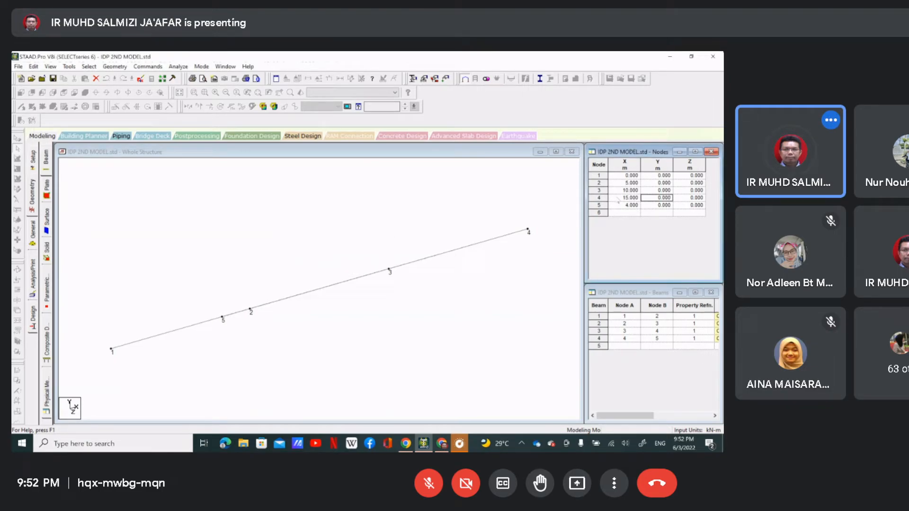
click(623, 206)
text(20)
key(Tab)
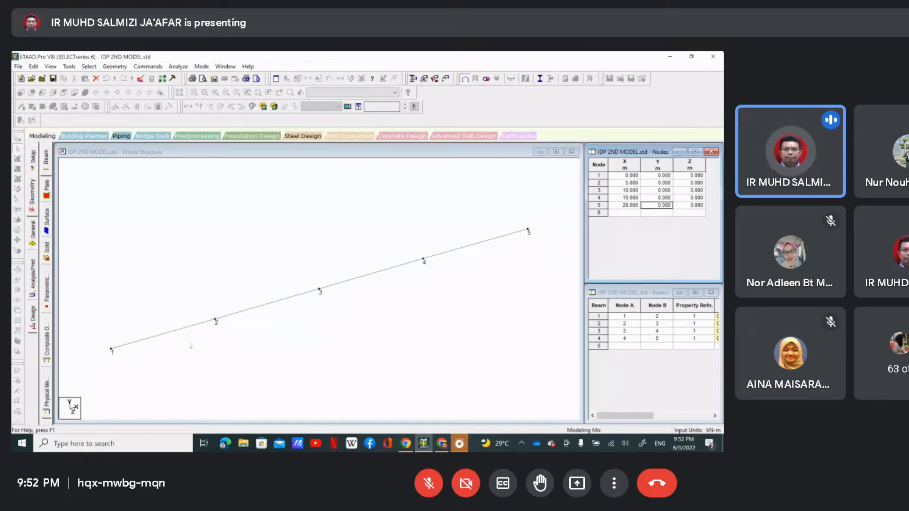
Copy all four beams by Translational Repeat along global Z in 2 steps at 5 m spacing, without linking the steps.
drag(80, 183, 546, 382)
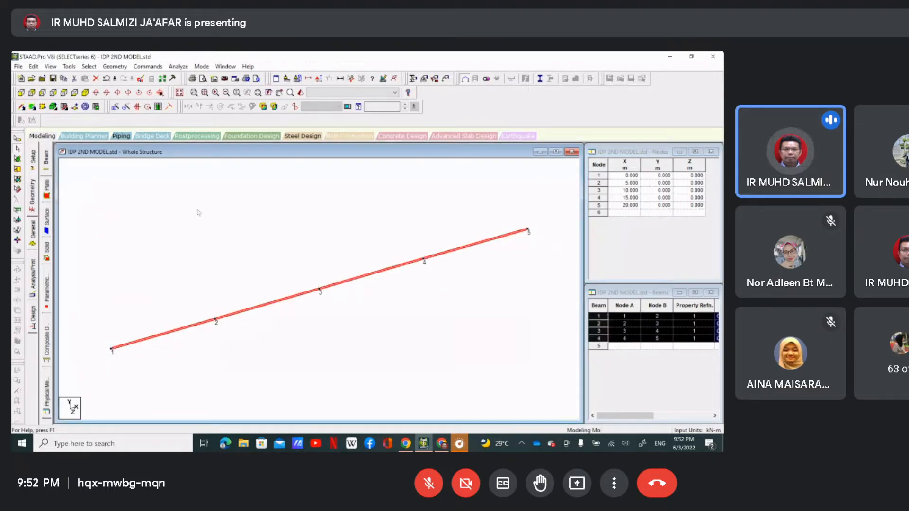
click(116, 108)
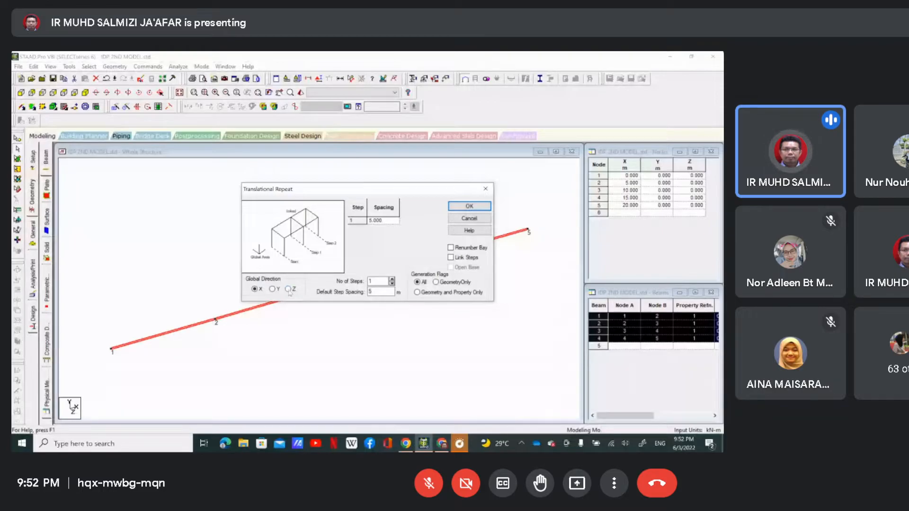
click(388, 222)
text(6)
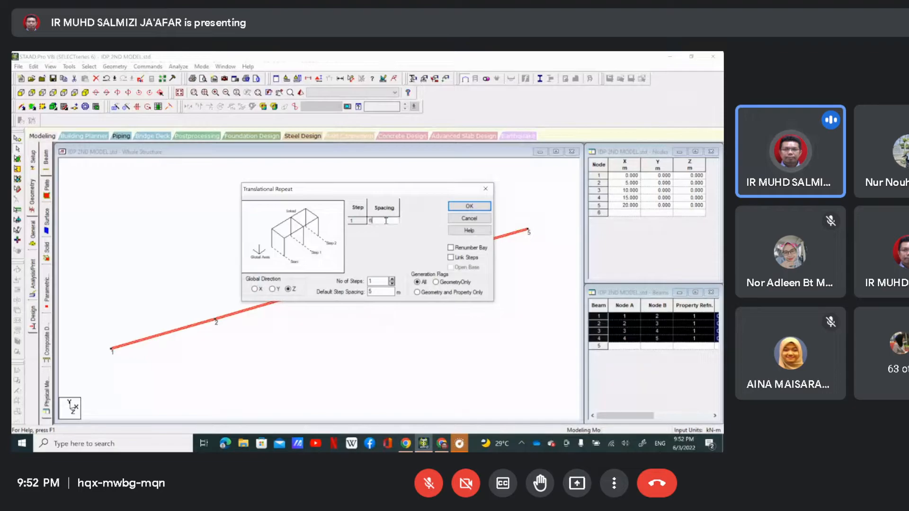
click(392, 280)
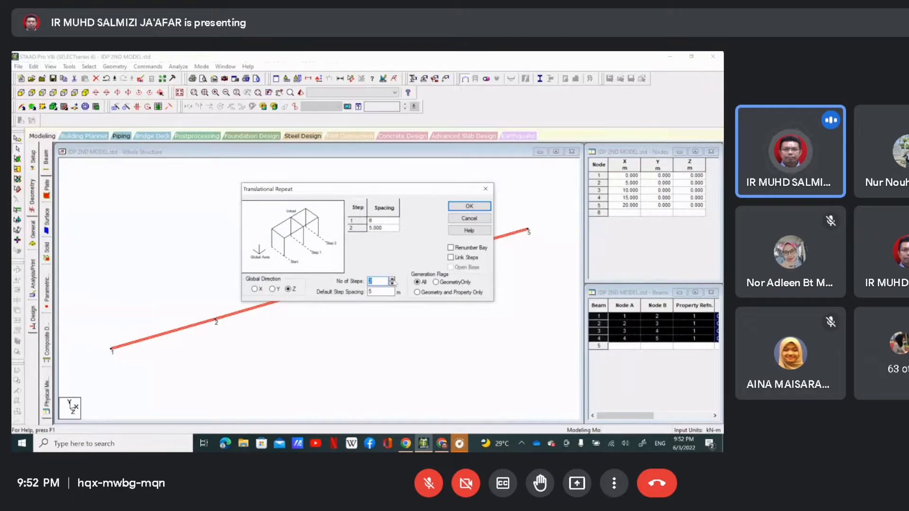
click(384, 293)
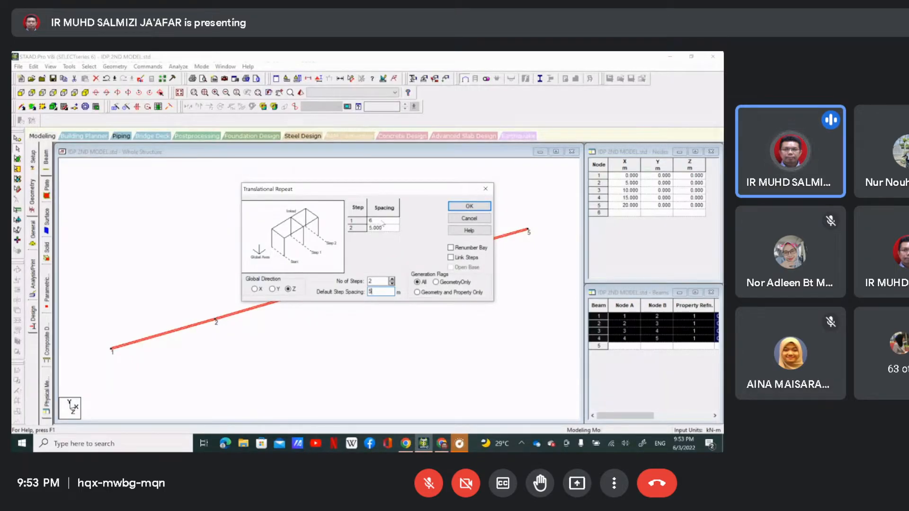
click(383, 230)
click(459, 207)
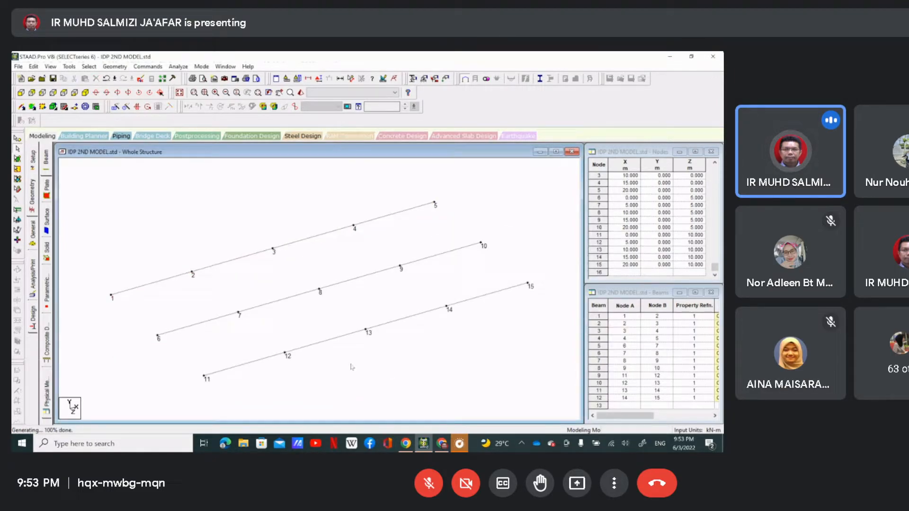
Draw five cross beams between the first two rows, joining nodes 1-6, 2-7, 3-8, 4-9 and 5-10.
click(22, 106)
drag(111, 296, 158, 338)
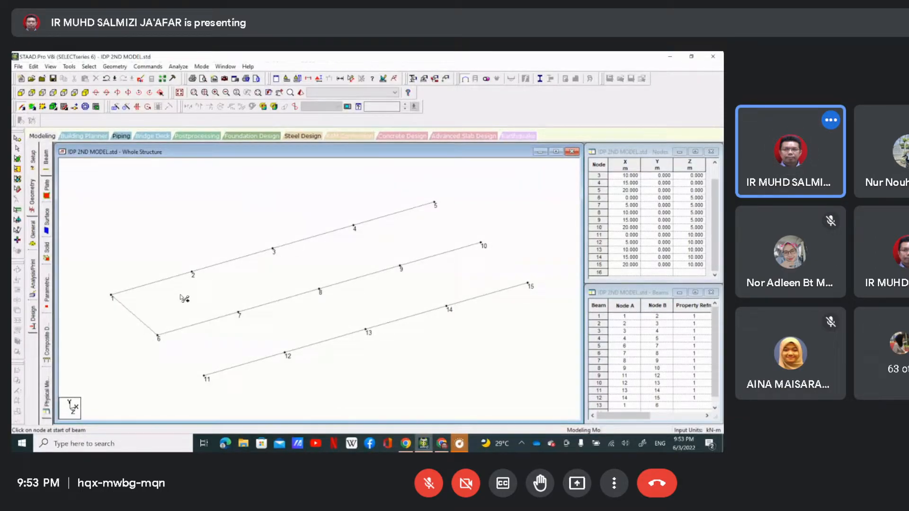
drag(193, 274, 239, 314)
drag(273, 250, 320, 290)
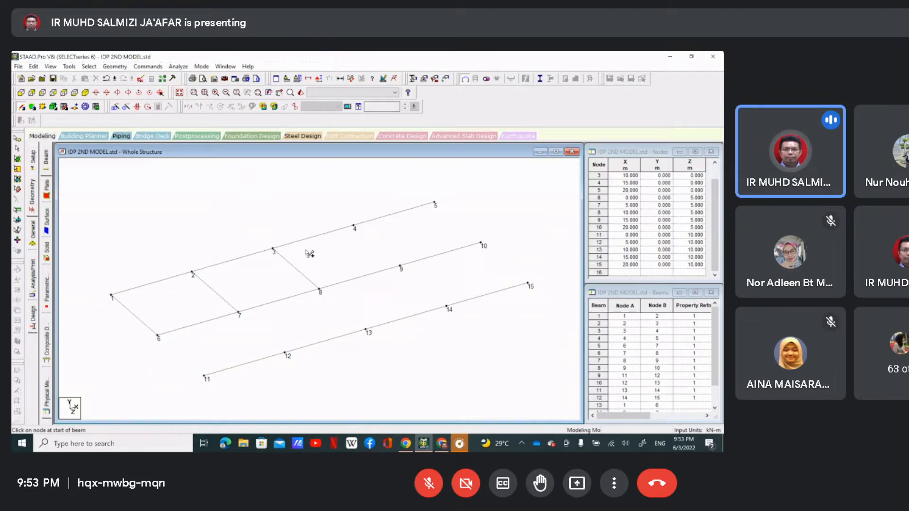
drag(353, 226, 400, 267)
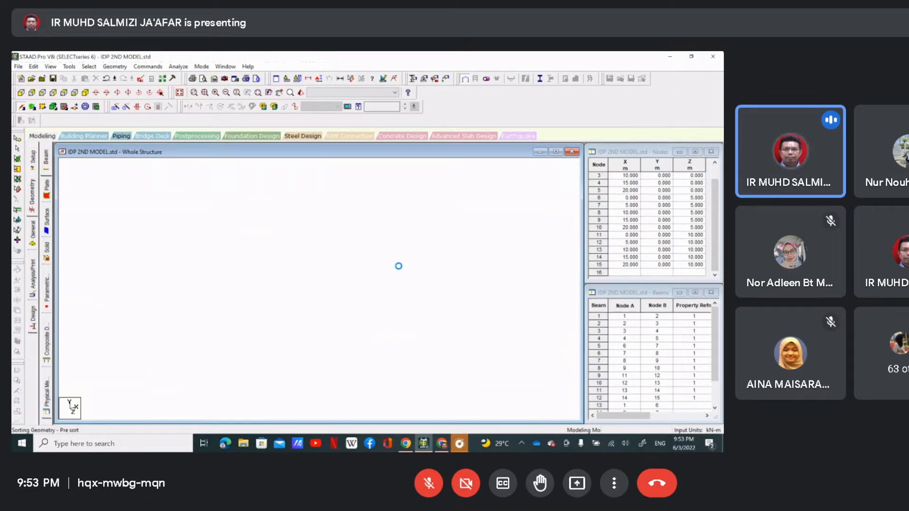
drag(435, 204, 481, 244)
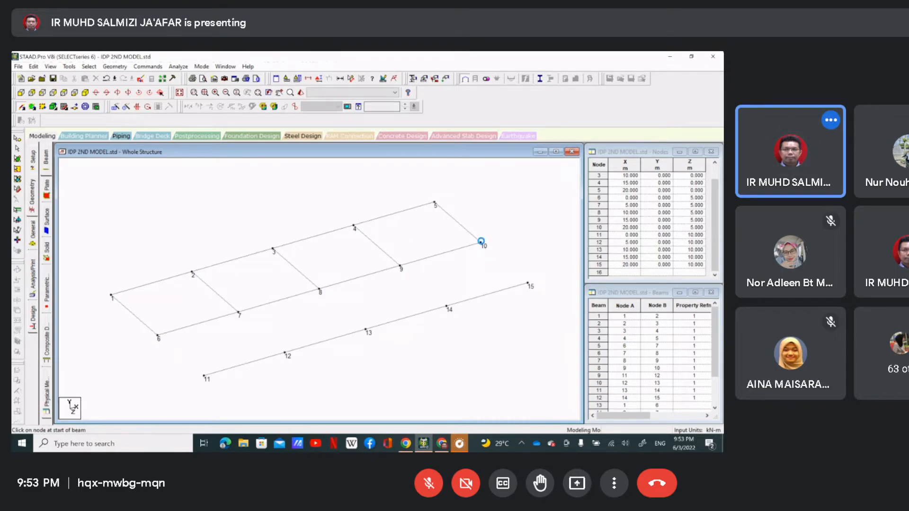
Draw five cross beams between the second and third rows, joining nodes 6-11, 7-12, 8-13, 9-14 and 10-15.
drag(158, 337, 205, 378)
drag(240, 314, 286, 353)
drag(320, 291, 366, 330)
drag(401, 267, 447, 308)
drag(482, 245, 529, 284)
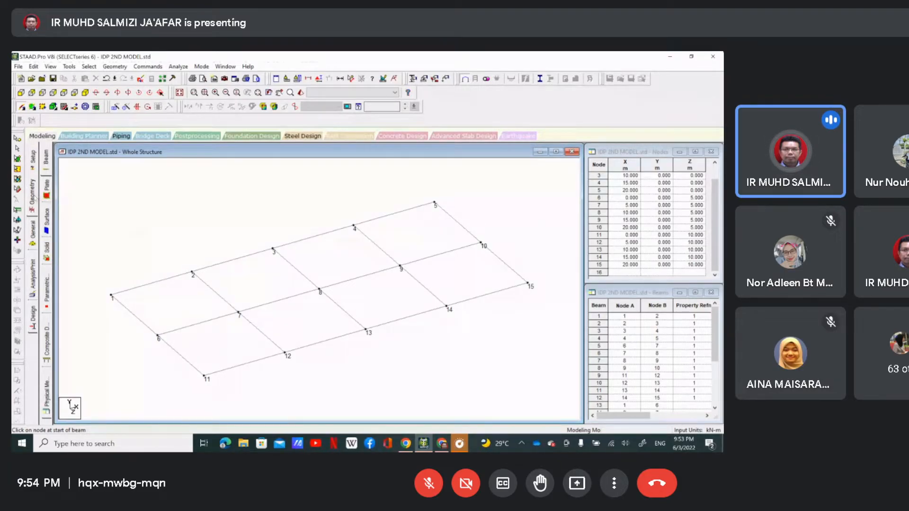
Define a second rectangular concrete section with YD 0.5 m and ZD 0.2 m.
click(28, 229)
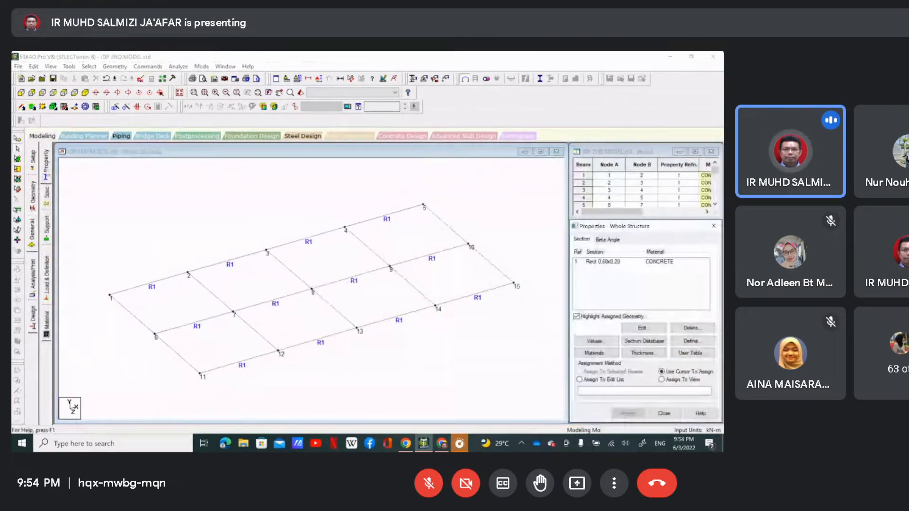
click(614, 263)
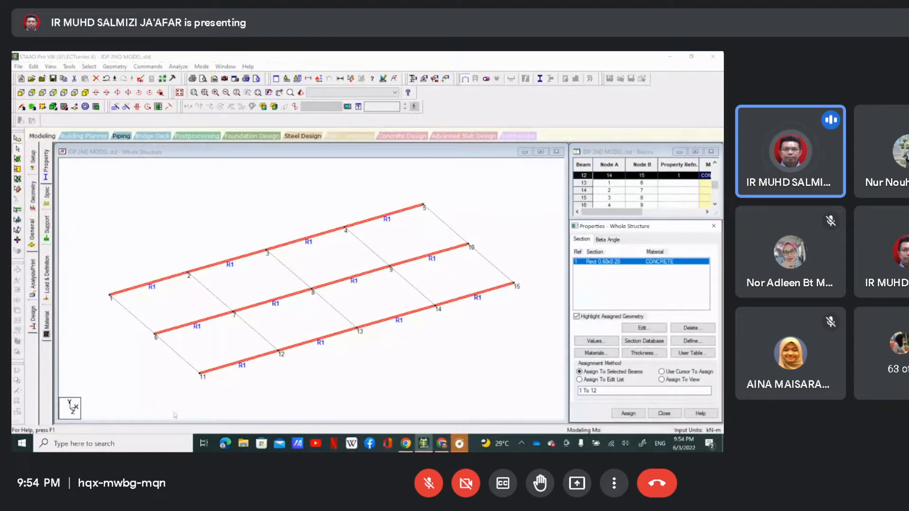
click(691, 341)
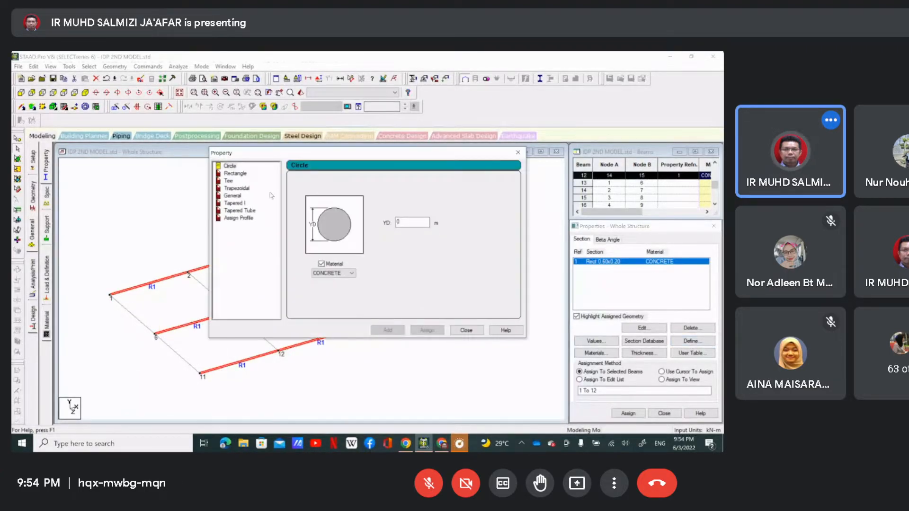
click(240, 174)
click(409, 216)
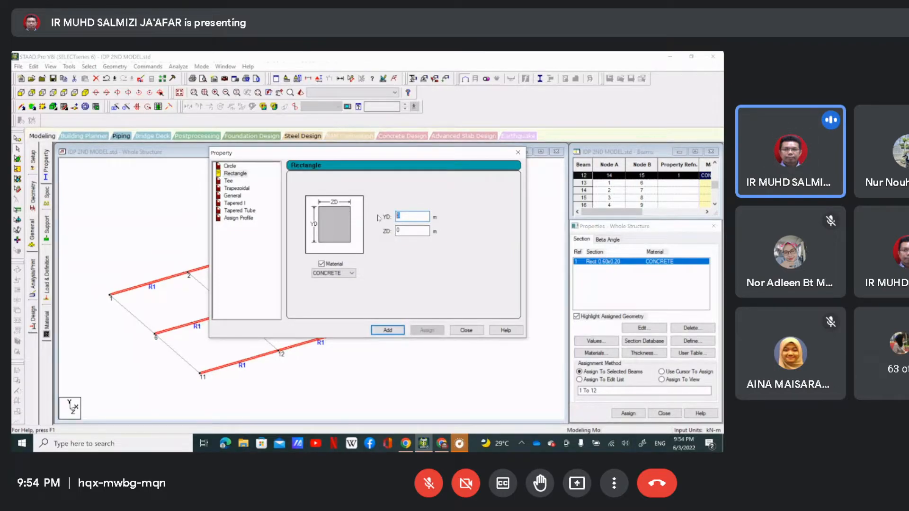
key(BackSpace)
key(BackSpace)
text(0.5)
click(407, 231)
text(.2)
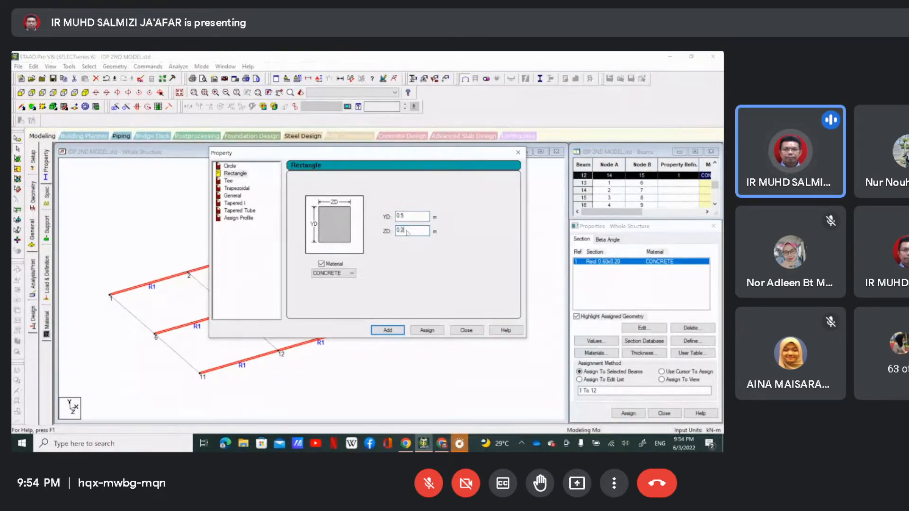
click(388, 330)
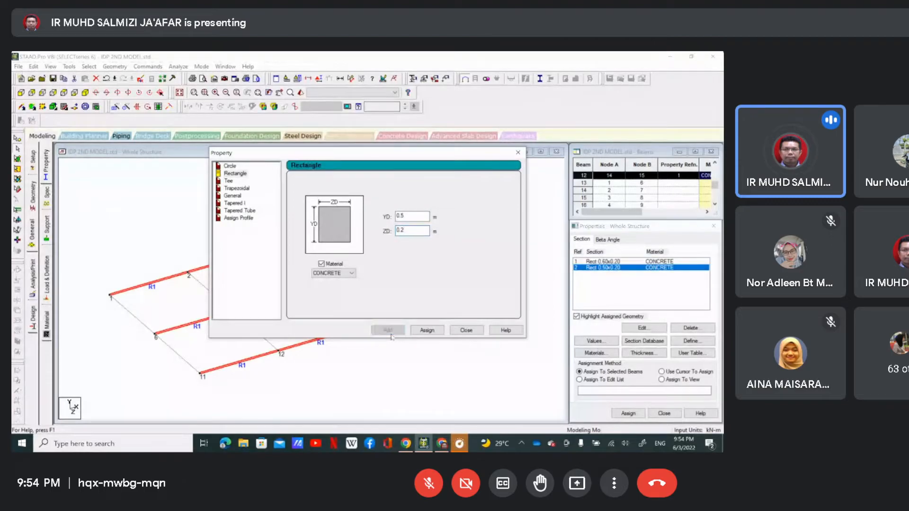
click(466, 330)
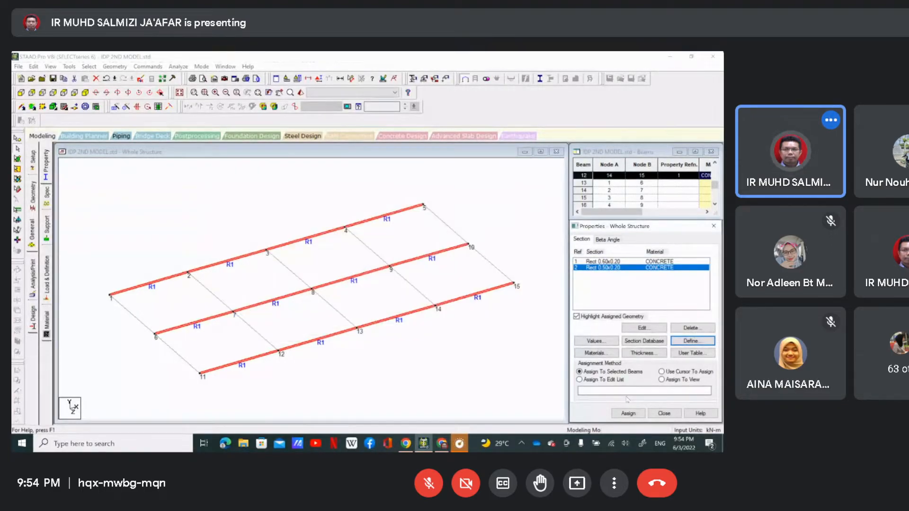
Assign the 0.50 x 0.20 m concrete section to the ten cross beams between the three rows, picking them with the cursor.
click(661, 371)
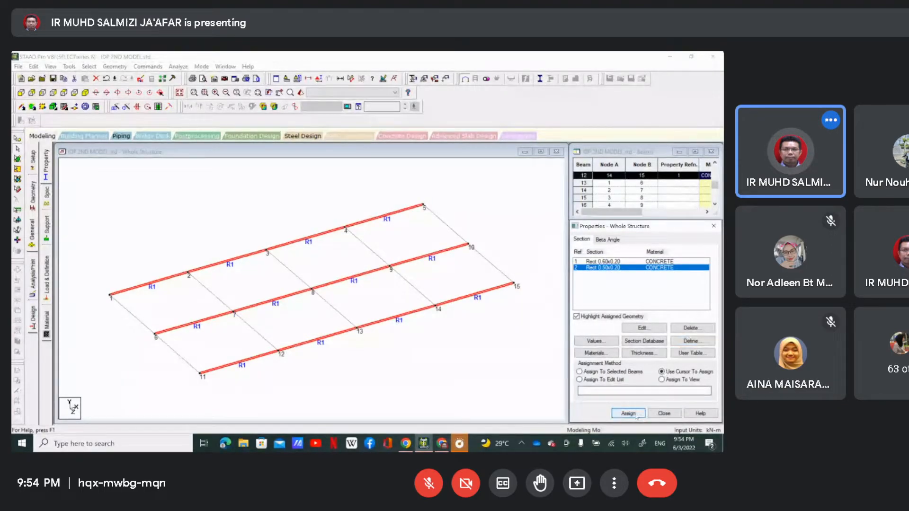
click(637, 414)
click(493, 266)
click(446, 224)
click(378, 257)
click(414, 287)
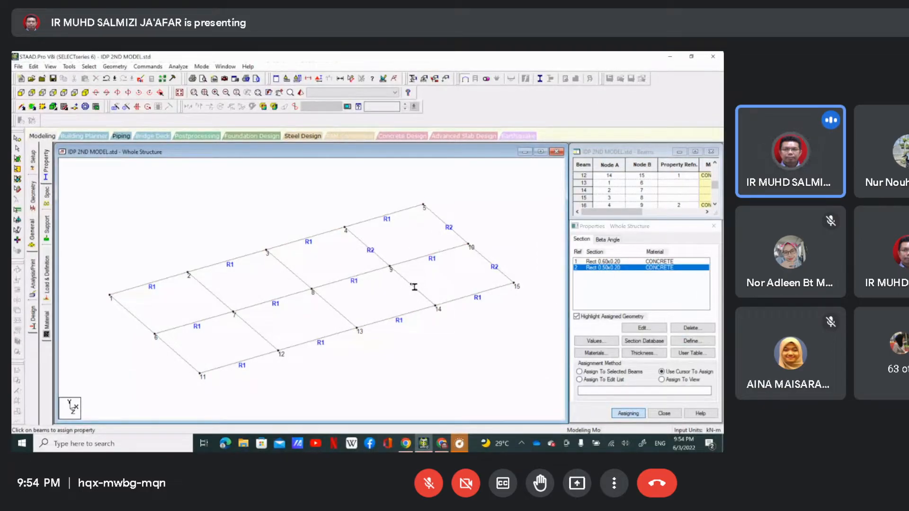
click(334, 309)
click(293, 274)
click(216, 297)
click(256, 331)
click(190, 360)
click(134, 318)
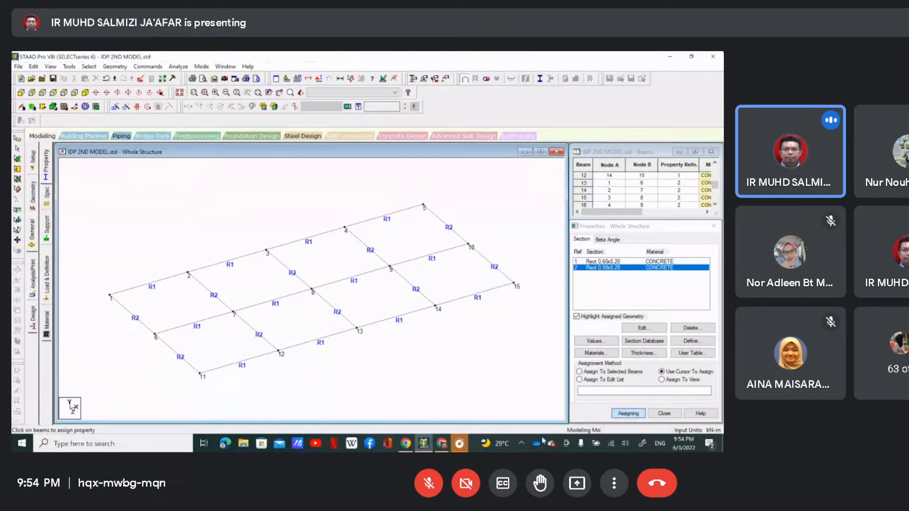
click(629, 413)
click(664, 414)
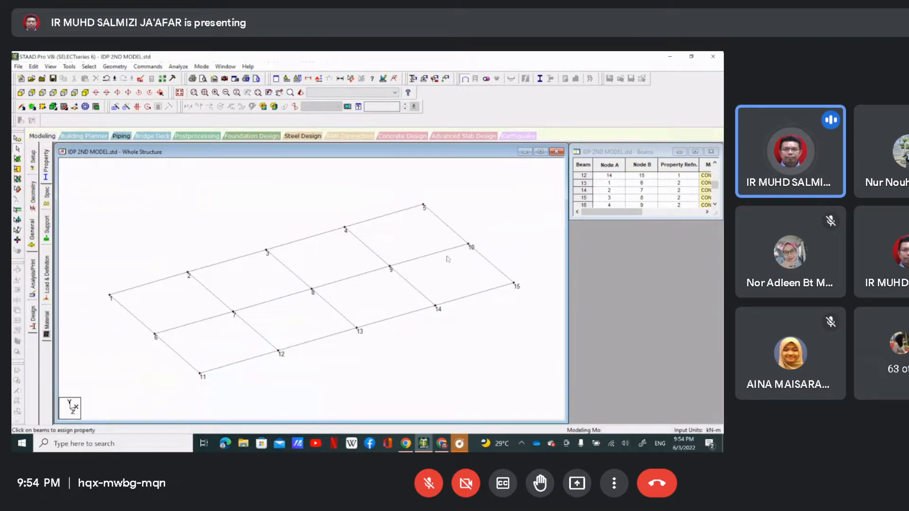
Check in the section properties which beams the 0.60 x 0.20 m and 0.50 x 0.20 m sections are assigned to.
click(47, 174)
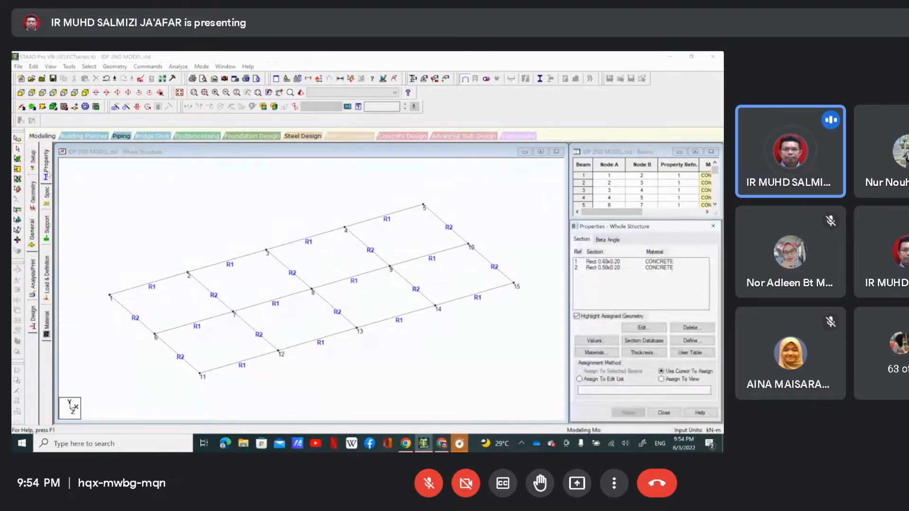
click(618, 266)
click(618, 262)
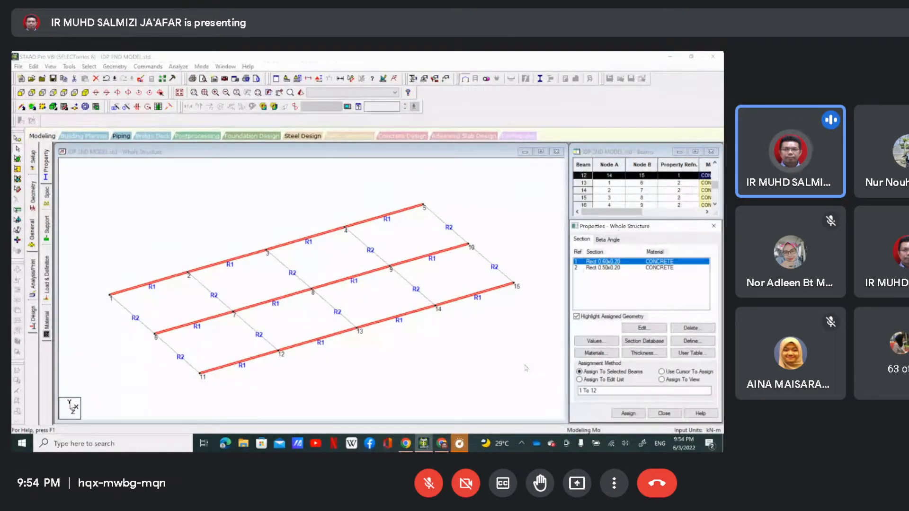
click(525, 367)
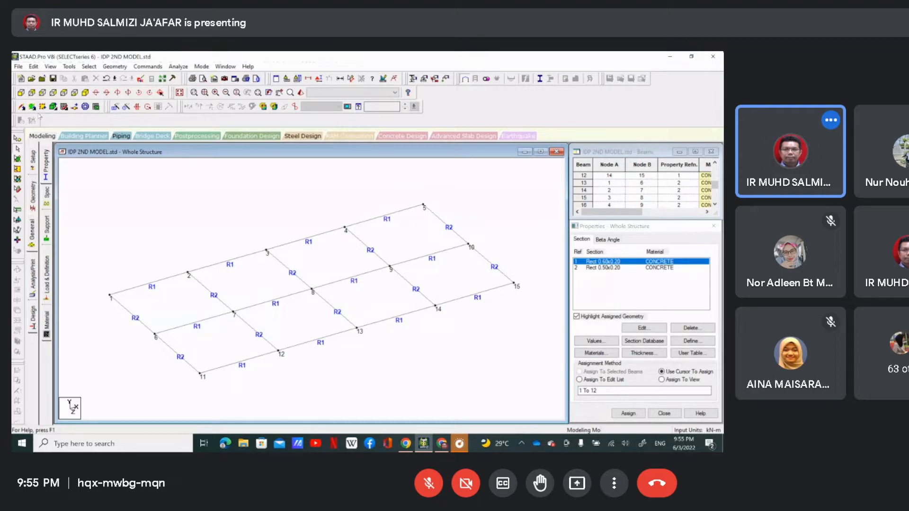
Copy the entire beam grid by Translational Repeat along global Y in 3 steps at 3.5 m spacing, without linking the steps.
scroll(145, 228, down, 2)
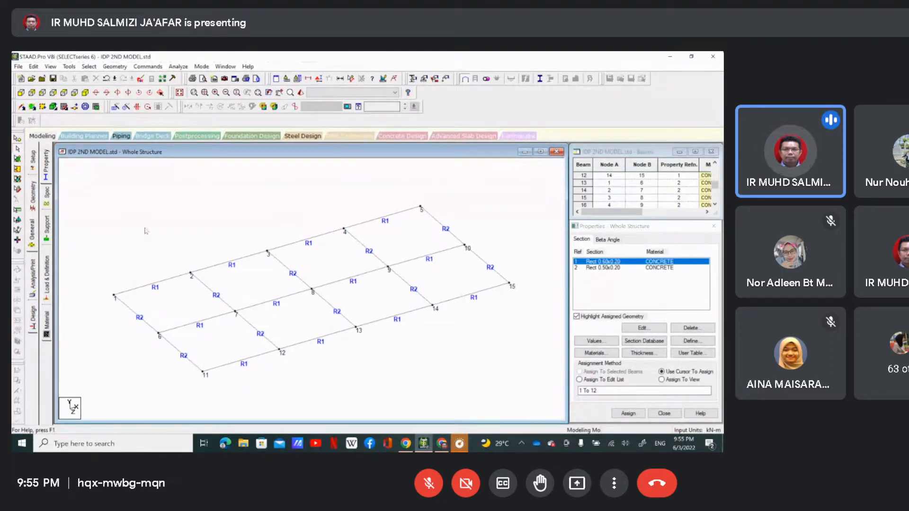
drag(95, 184, 517, 398)
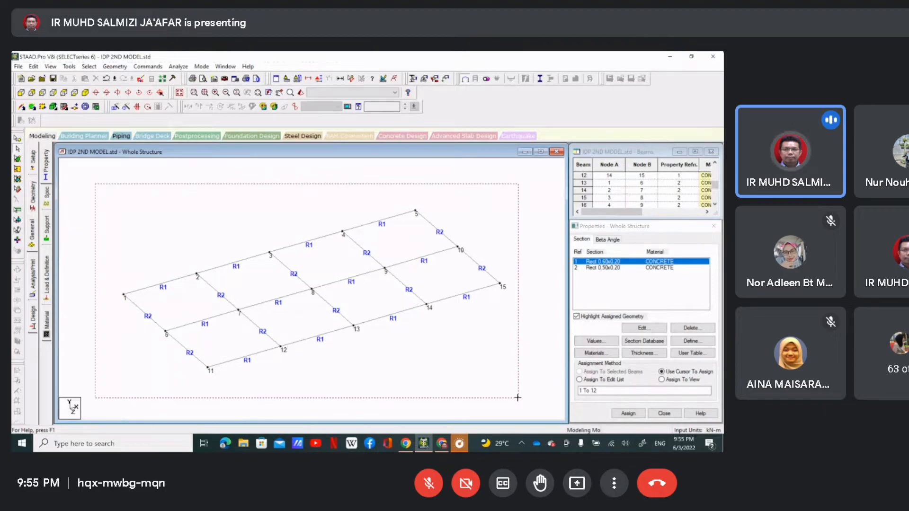
drag(517, 398, 520, 401)
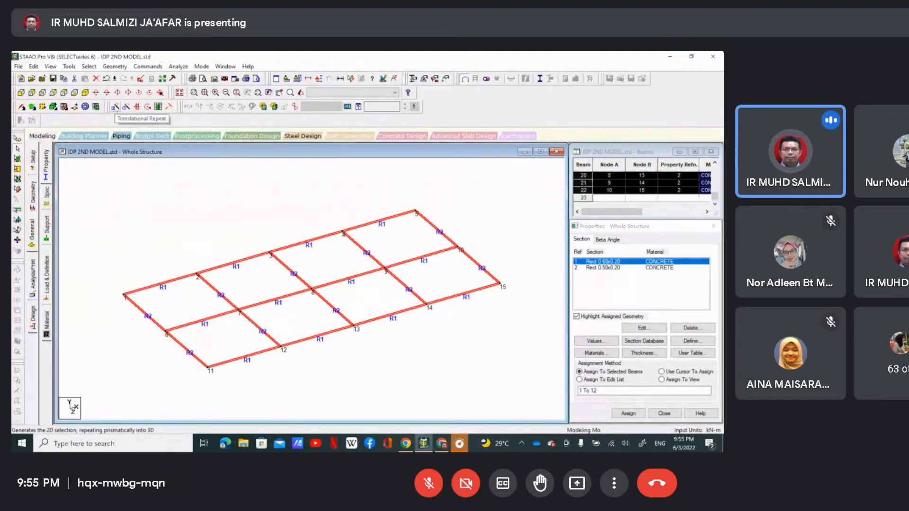
click(115, 107)
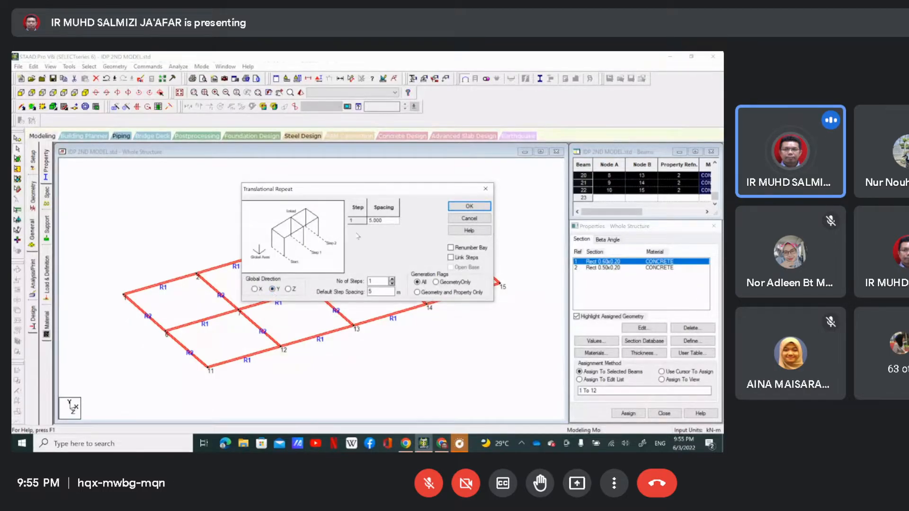
click(386, 222)
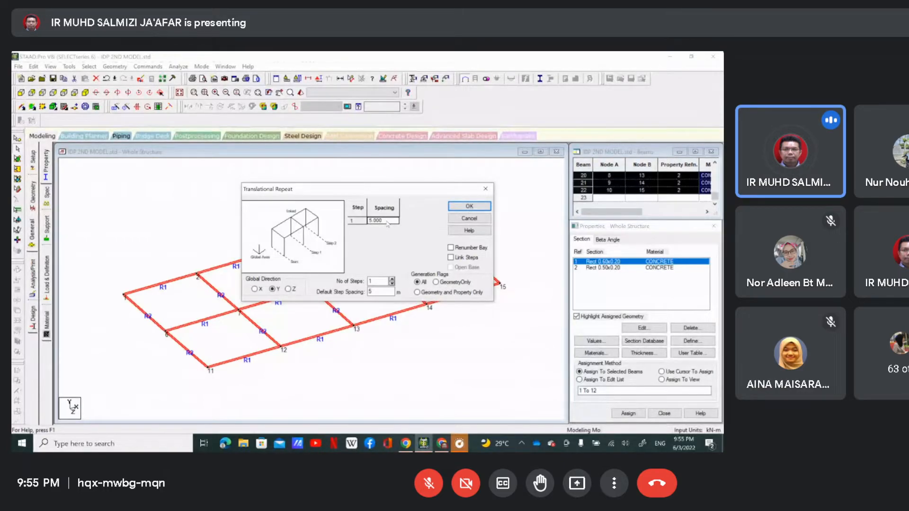
text(3.5)
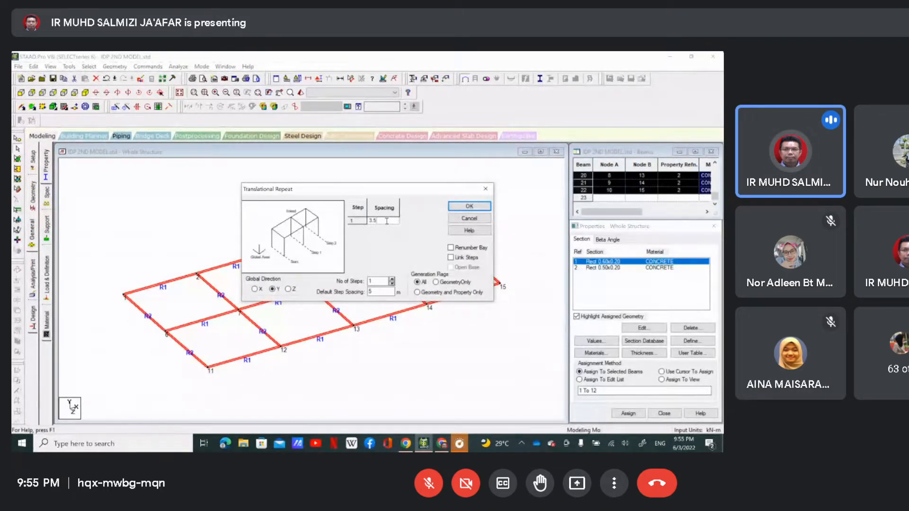
click(393, 279)
click(392, 279)
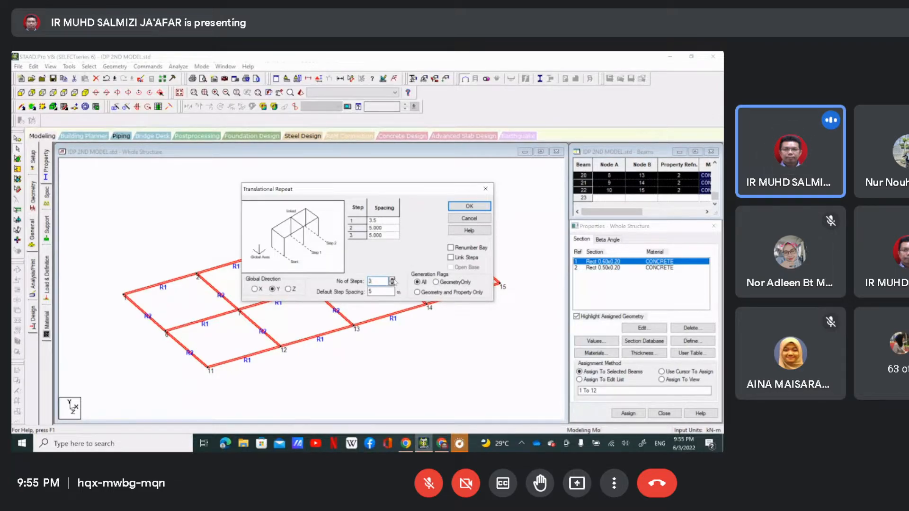
click(390, 292)
key(BackSpace)
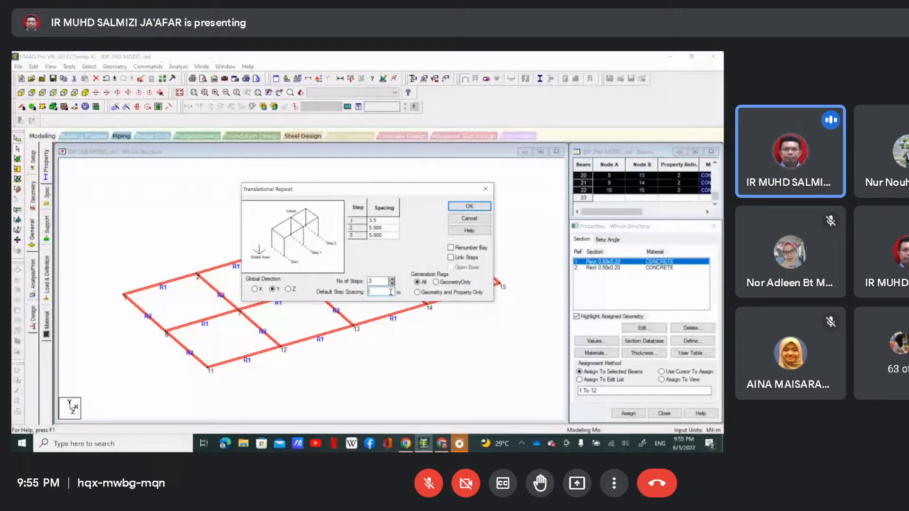
text(3.5)
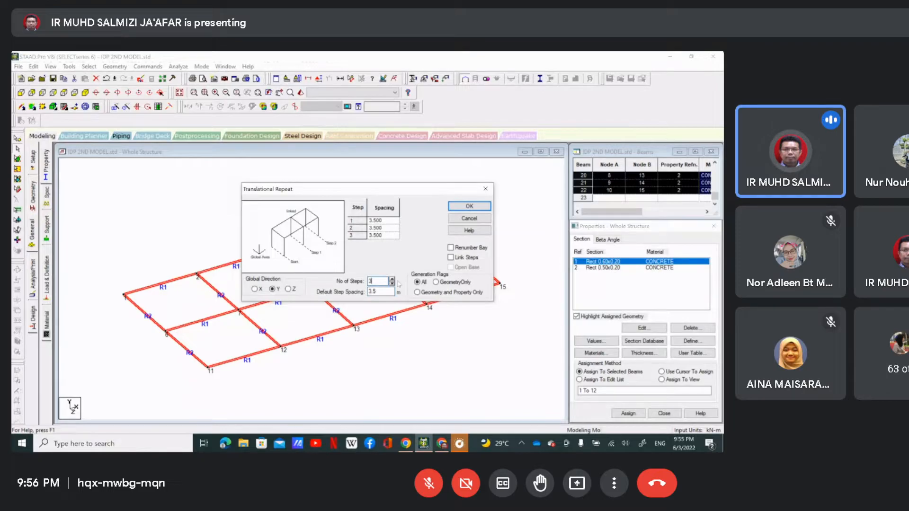
click(468, 208)
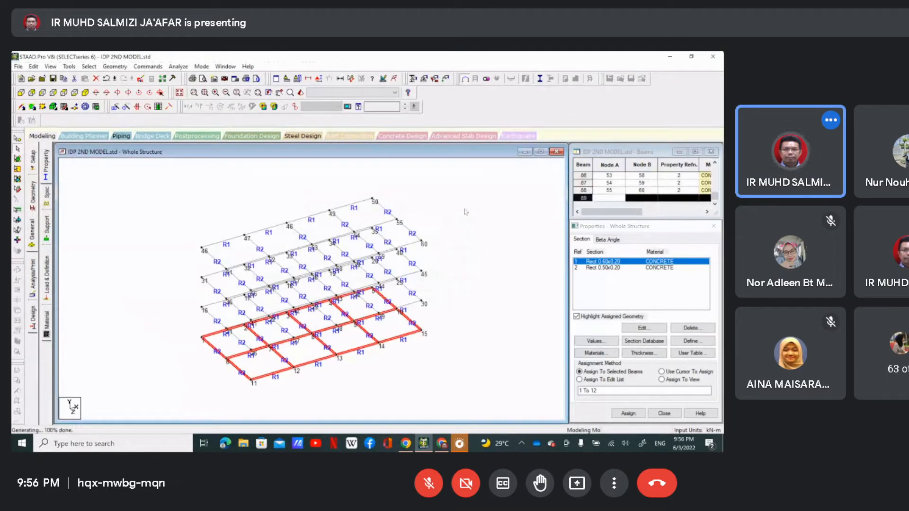
click(445, 341)
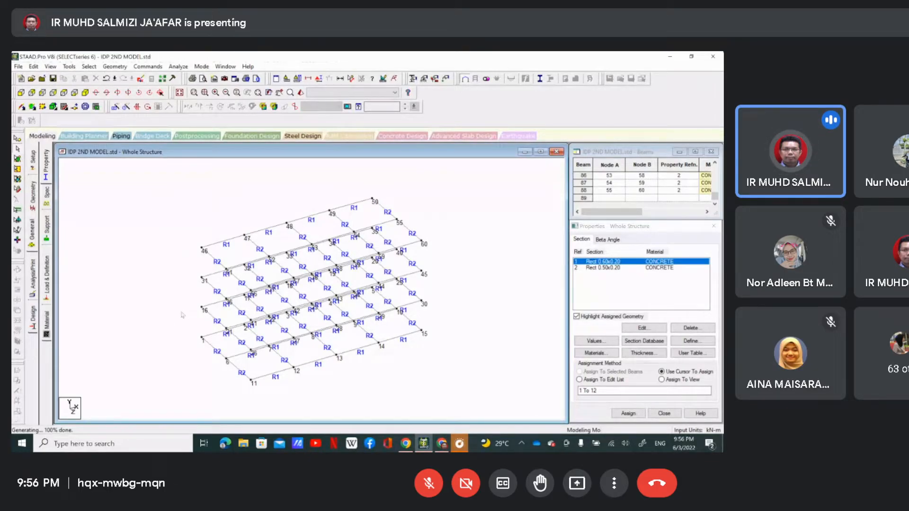
Draw the corner columns through nodes 46-31-16-1 and 60-45-30-15 from the highest floor down to the lowest.
scroll(183, 316, up, 1)
scroll(175, 250, up, 1)
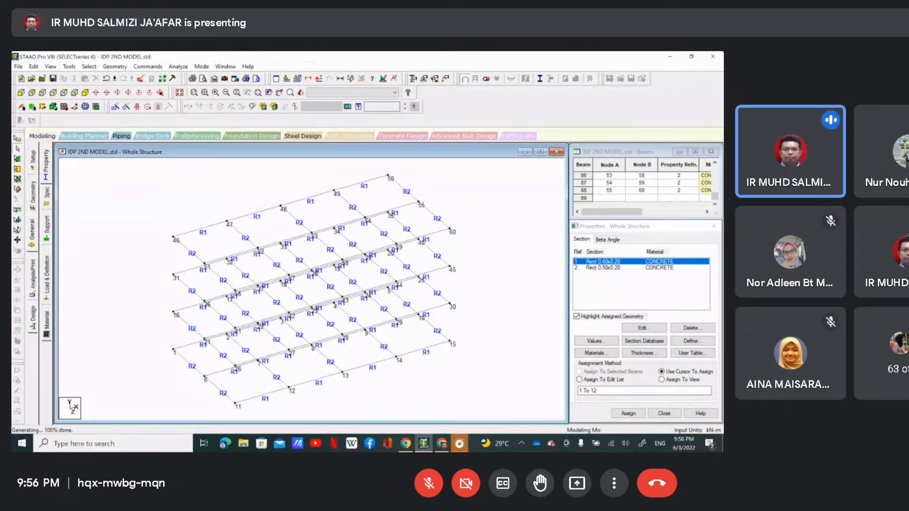
click(22, 107)
click(175, 240)
click(174, 278)
drag(176, 280, 174, 352)
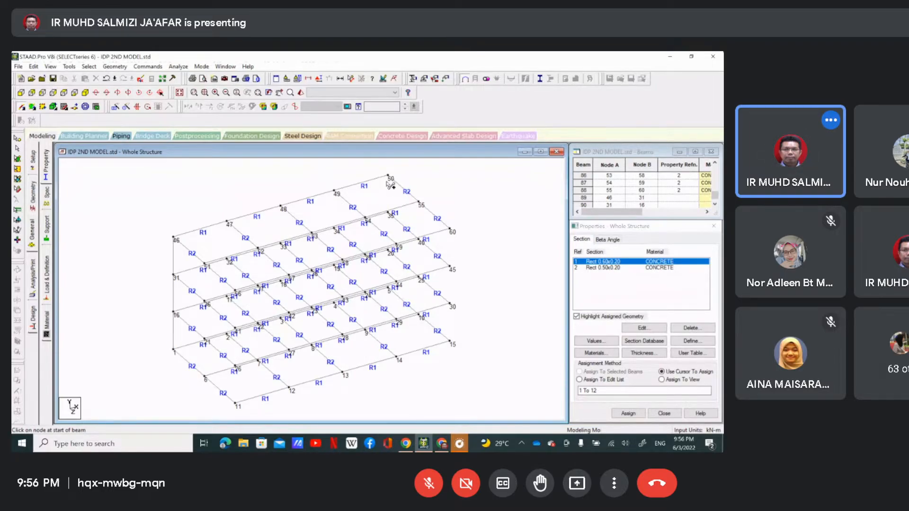
drag(449, 231, 451, 342)
scroll(414, 368, up, 3)
scroll(249, 208, down, 2)
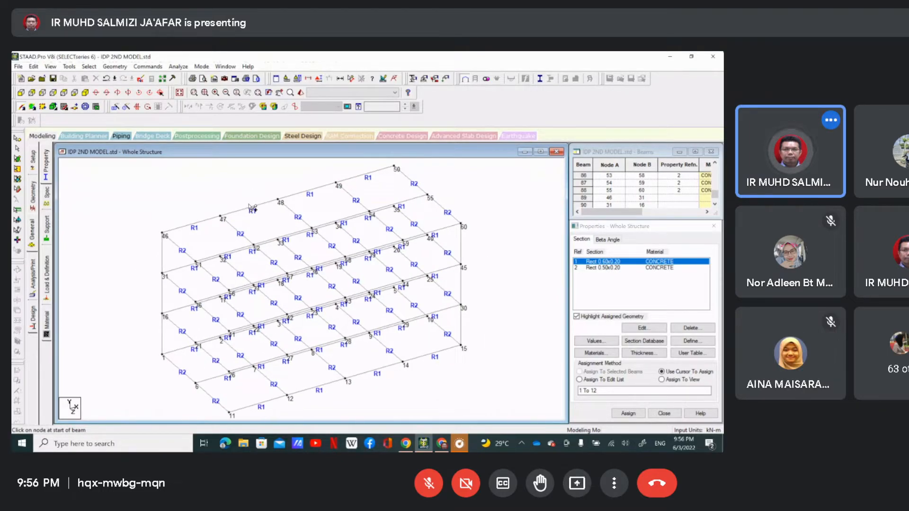
Examine the multi-storey frame from rotated angles and in front and side elevations, ending in the isometric view.
scroll(164, 273, up, 1)
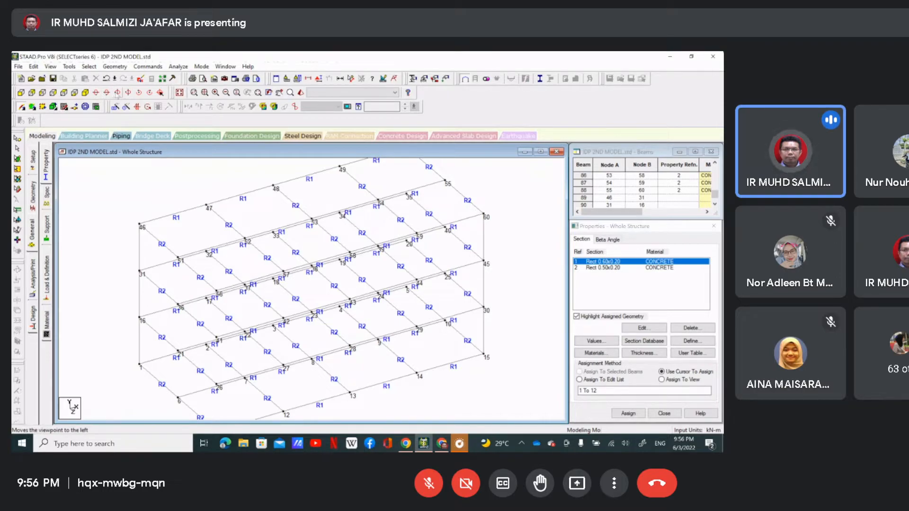
click(117, 93)
click(117, 92)
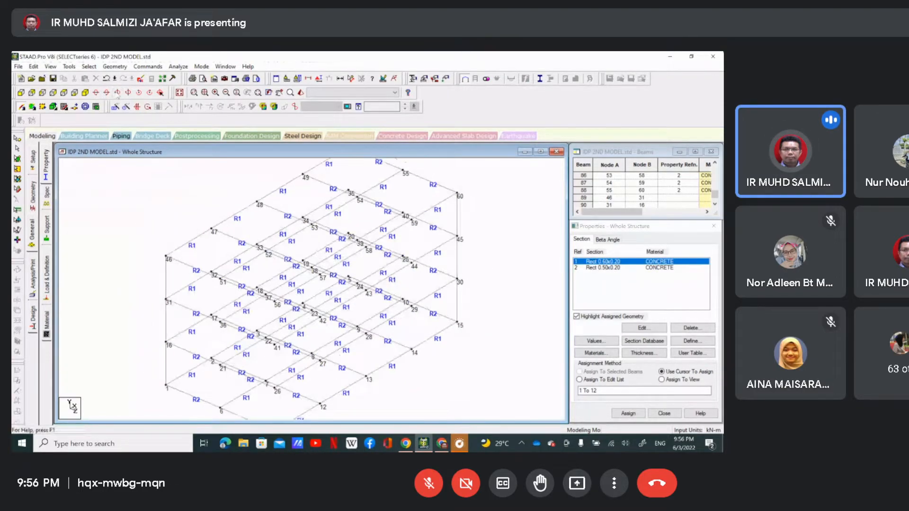
click(109, 93)
click(128, 92)
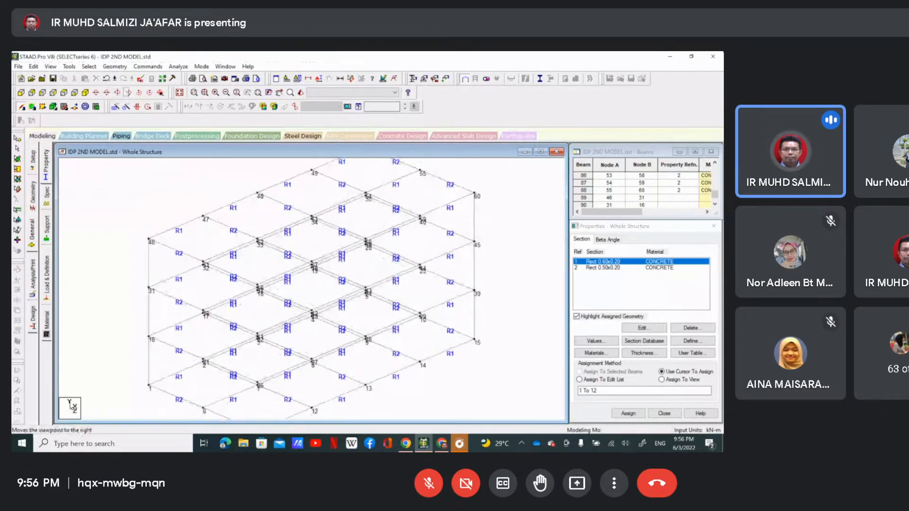
click(129, 92)
click(128, 93)
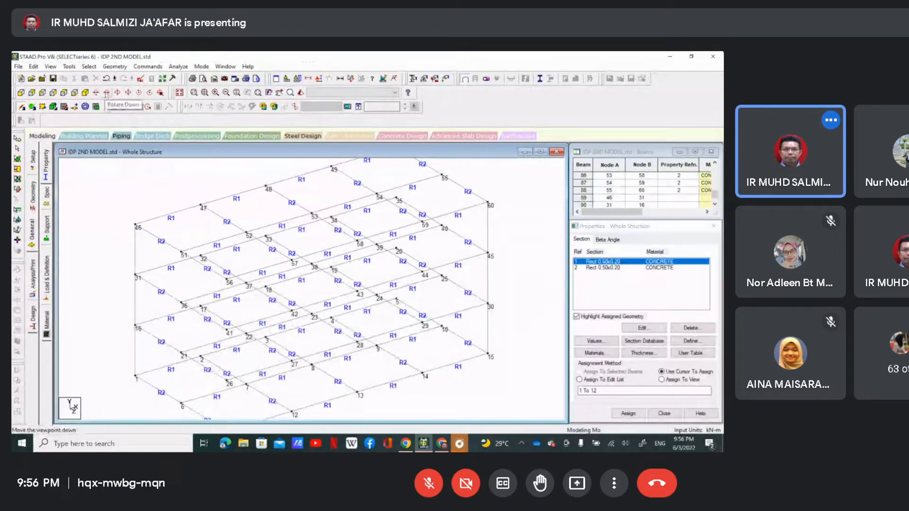
click(106, 92)
click(106, 93)
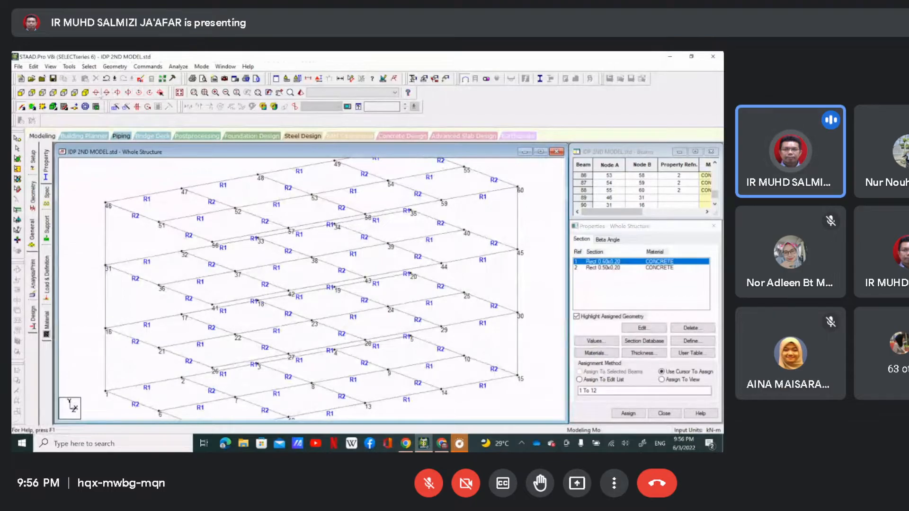
click(97, 93)
click(97, 93)
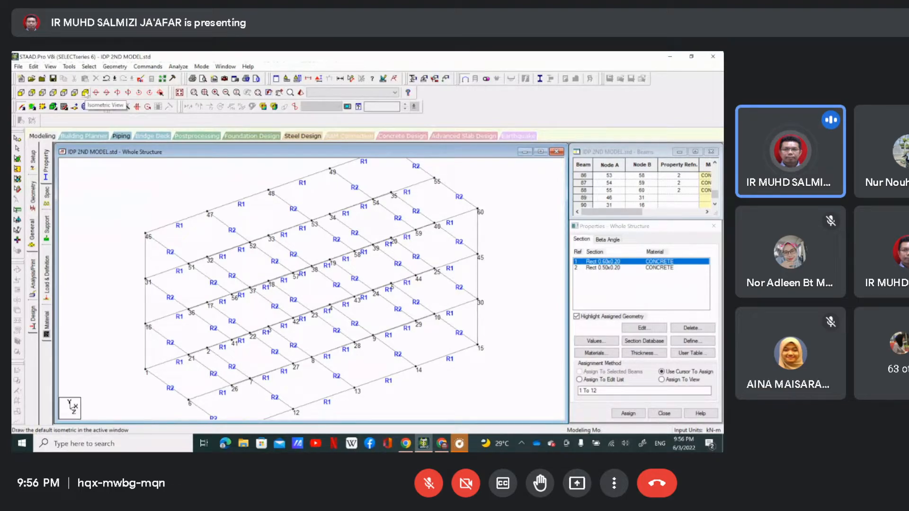
click(85, 93)
scroll(212, 289, down, 2)
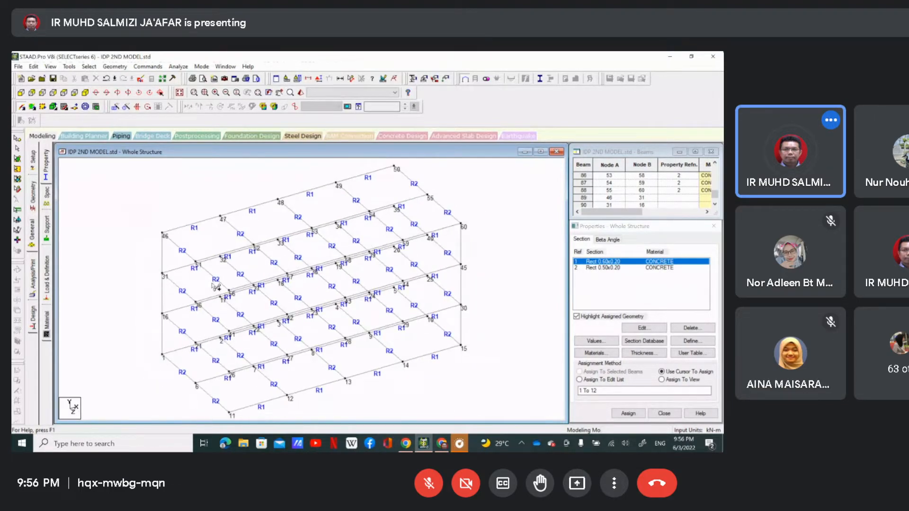
click(21, 93)
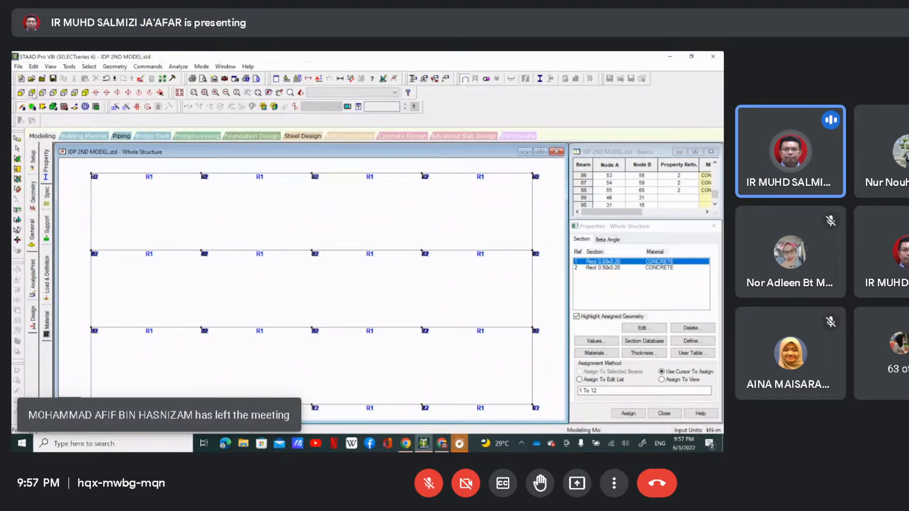
click(42, 93)
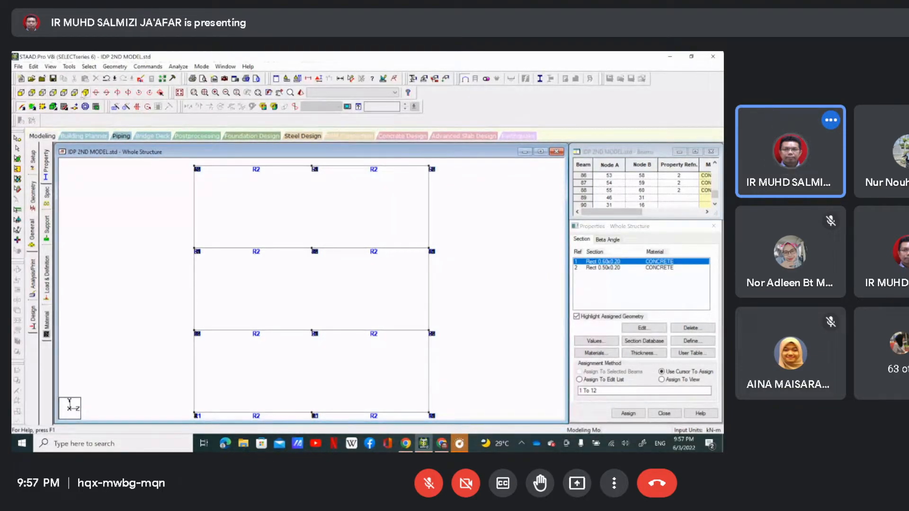
click(74, 93)
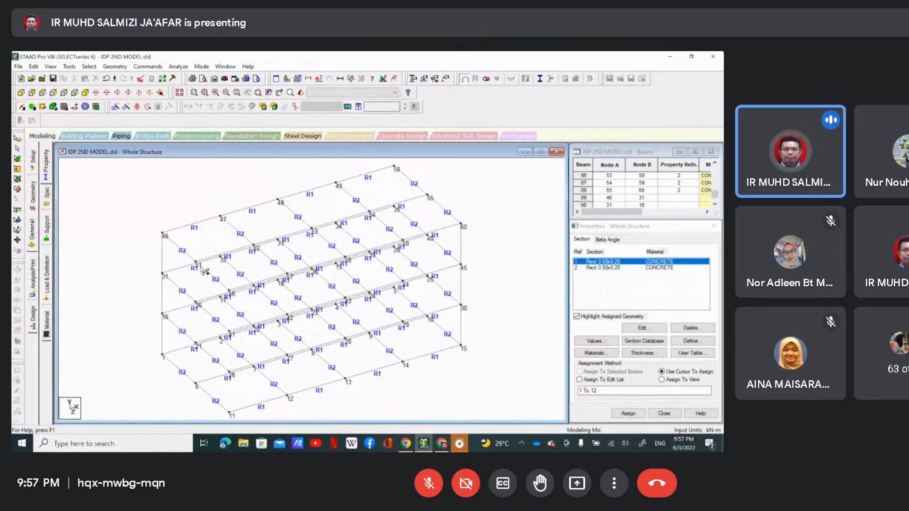
Draw the column members down through nodes 51, 36, 21 and 6, and accept the auto-save of the file.
scroll(204, 271, up, 2)
drag(166, 258, 170, 410)
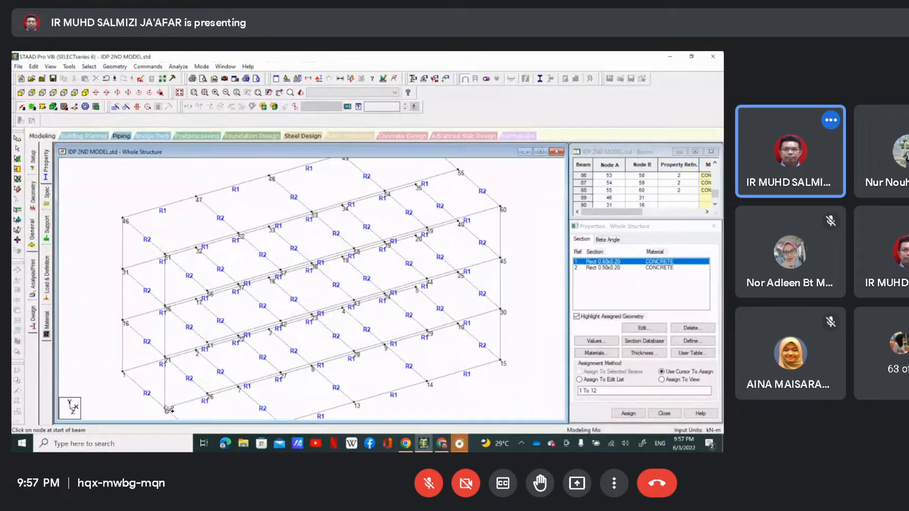
scroll(295, 325, down, 2)
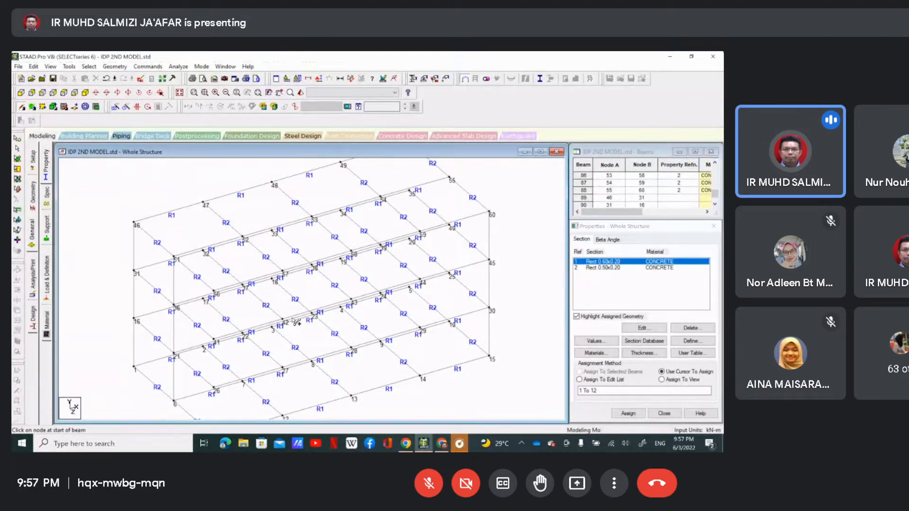
scroll(295, 322, down, 3)
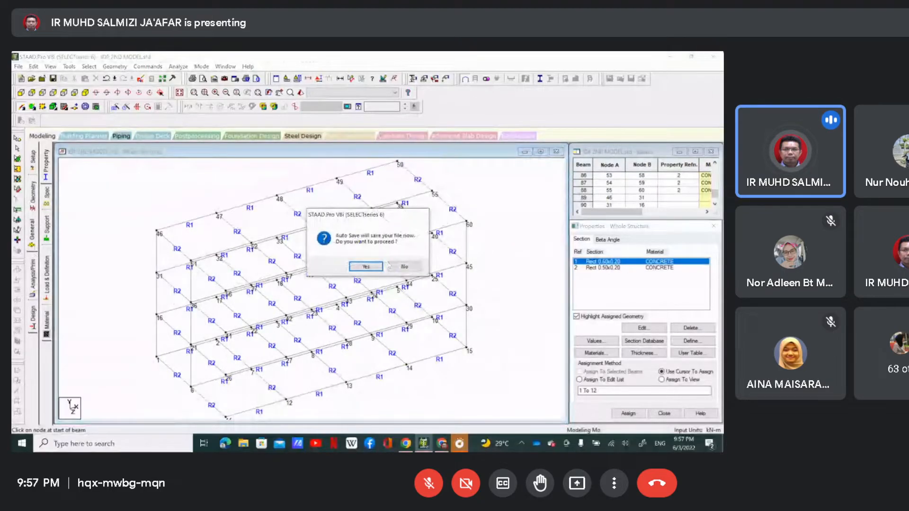
click(366, 267)
click(311, 259)
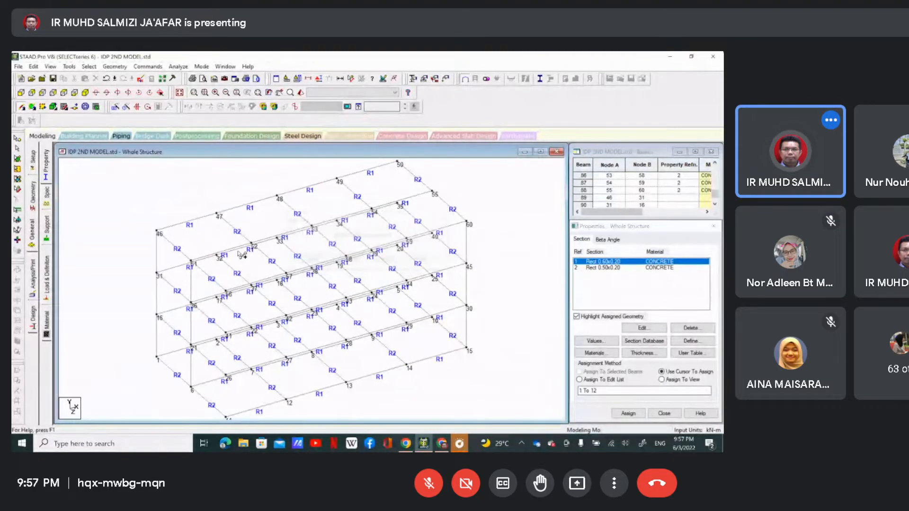
Start creating a new support and display the pinned support's restraints.
click(46, 231)
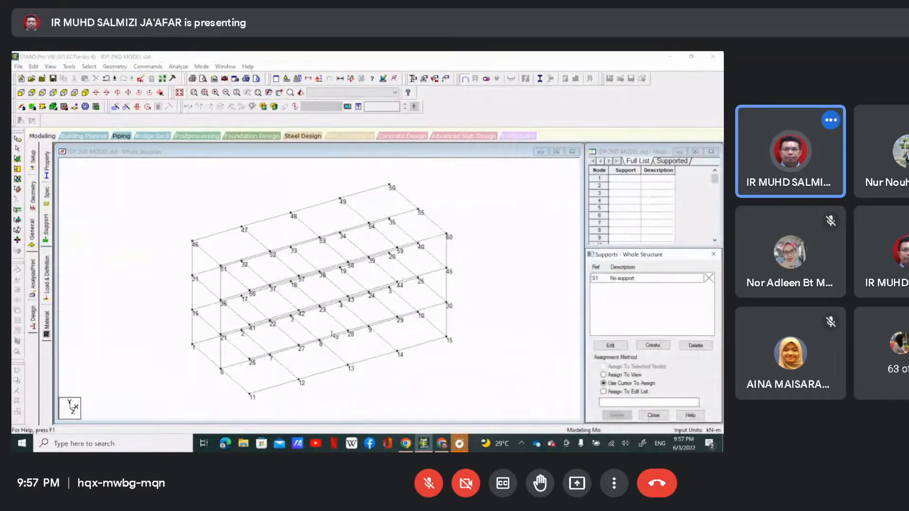
click(652, 345)
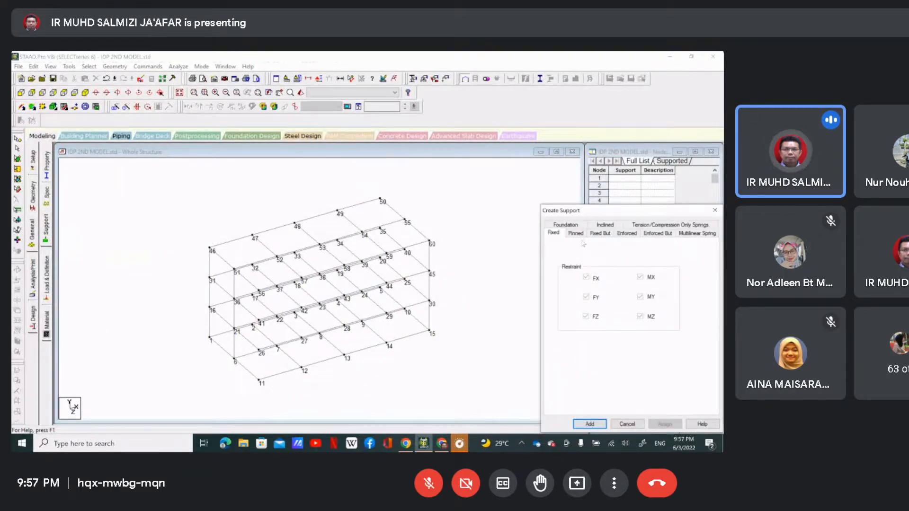
click(576, 234)
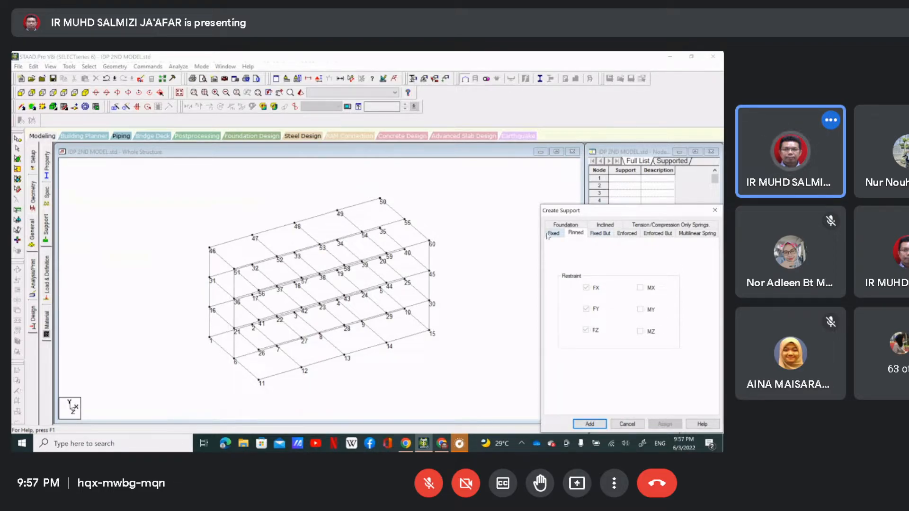
Create a pinned support and assign it by cursor to base nodes 11 to 15.
click(590, 425)
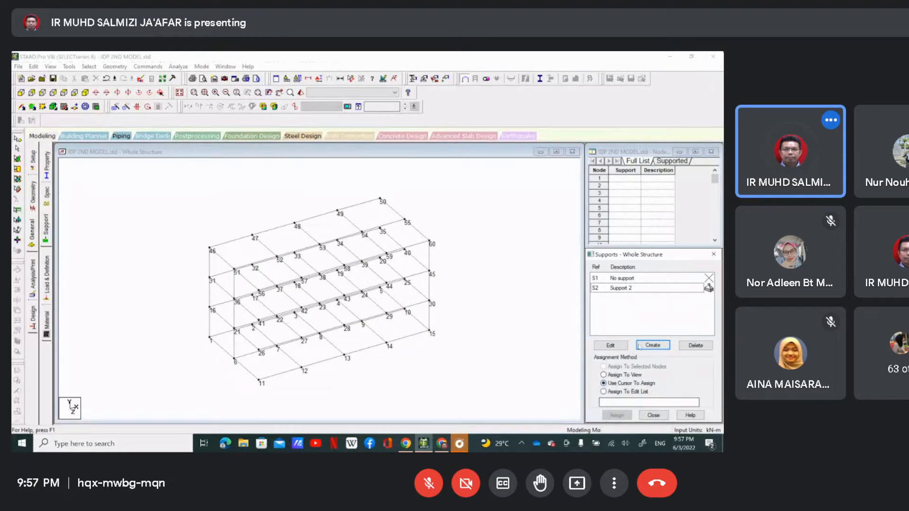
click(623, 289)
click(617, 415)
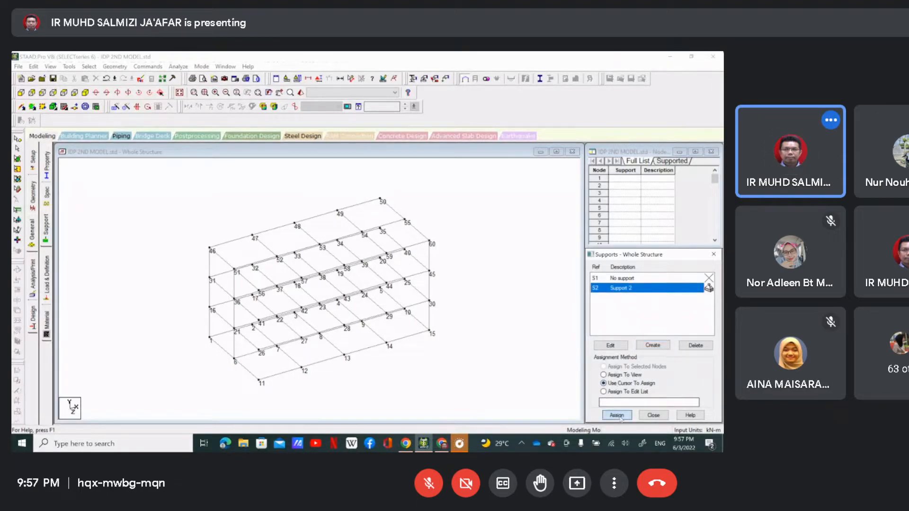
click(429, 333)
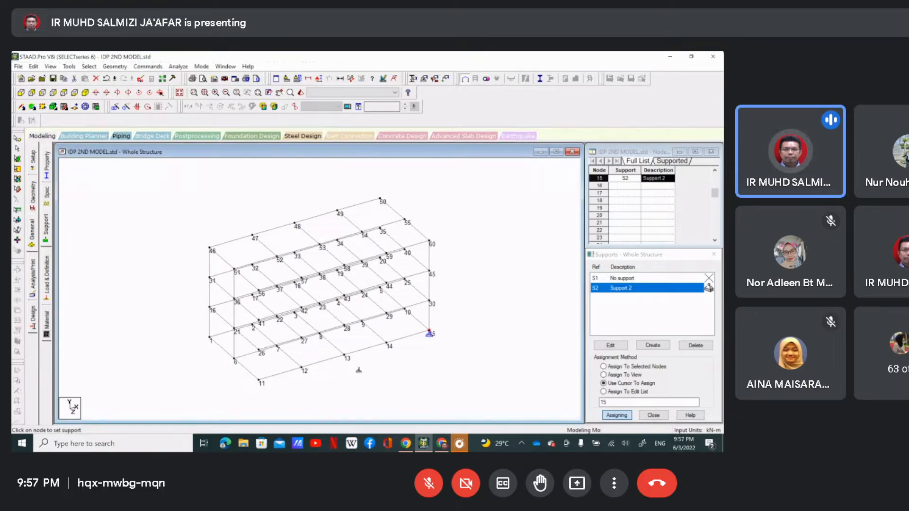
click(259, 381)
click(302, 370)
click(344, 357)
click(387, 344)
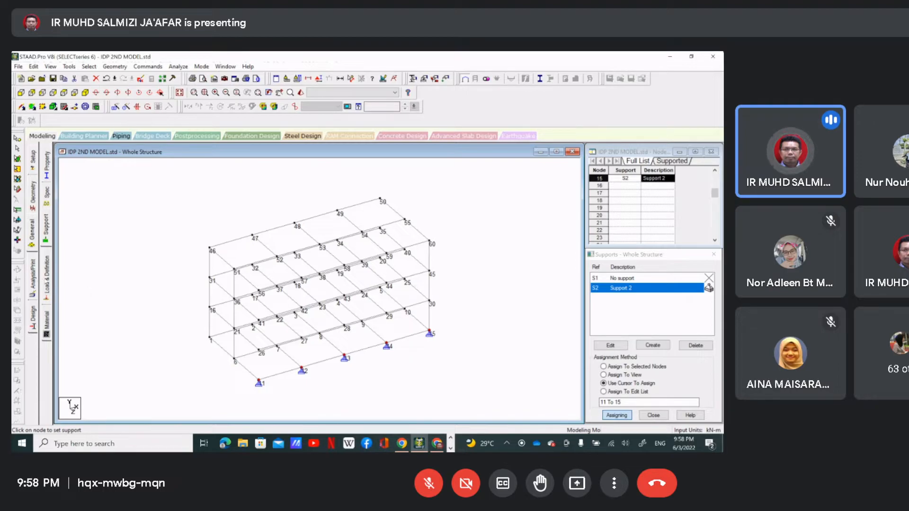
Open the load and definition settings and select the load cases details.
click(45, 284)
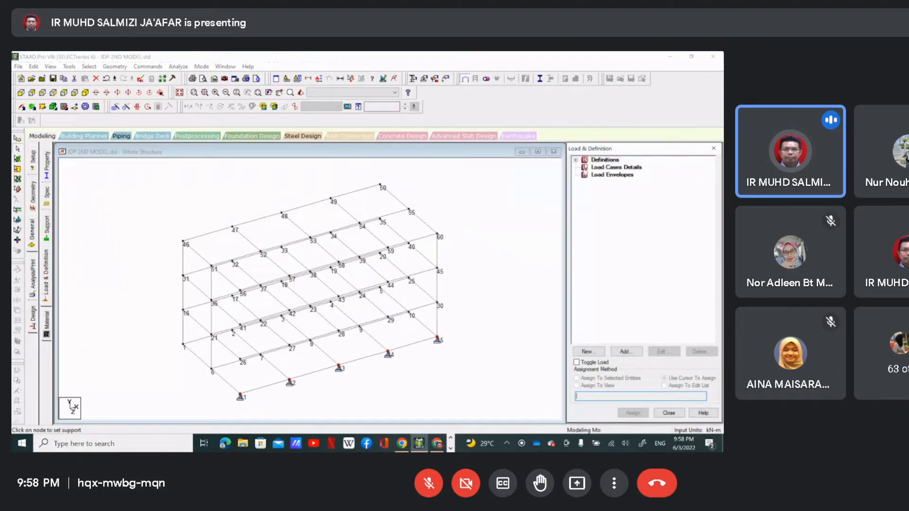
click(592, 170)
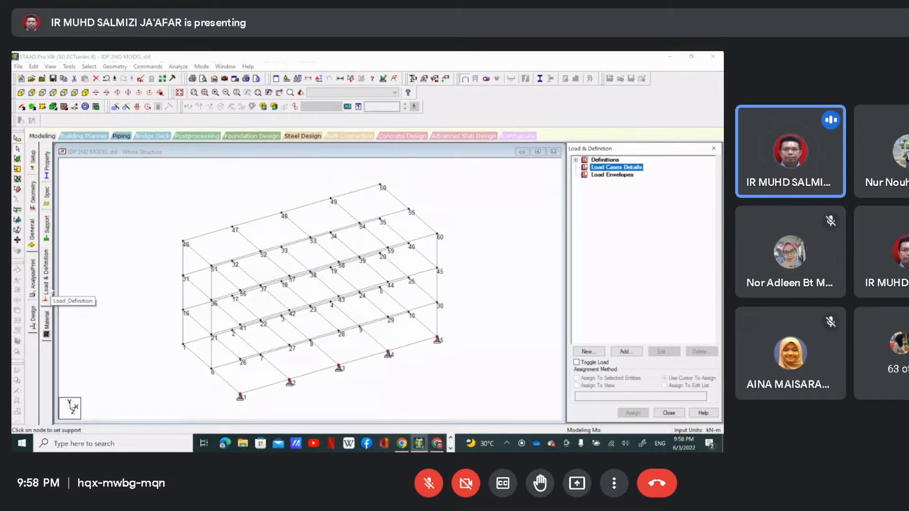
click(113, 261)
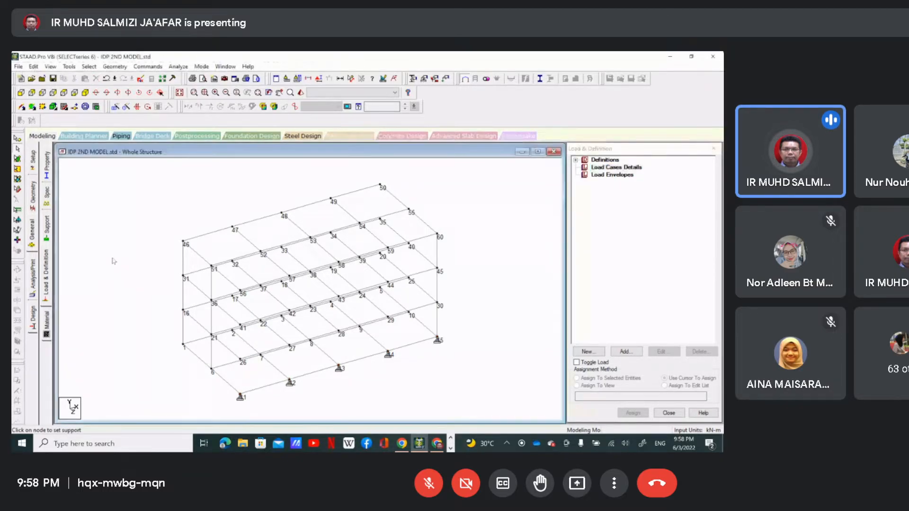
Save the current model and open the recent file idp 3JUne22.std.
click(54, 79)
click(311, 259)
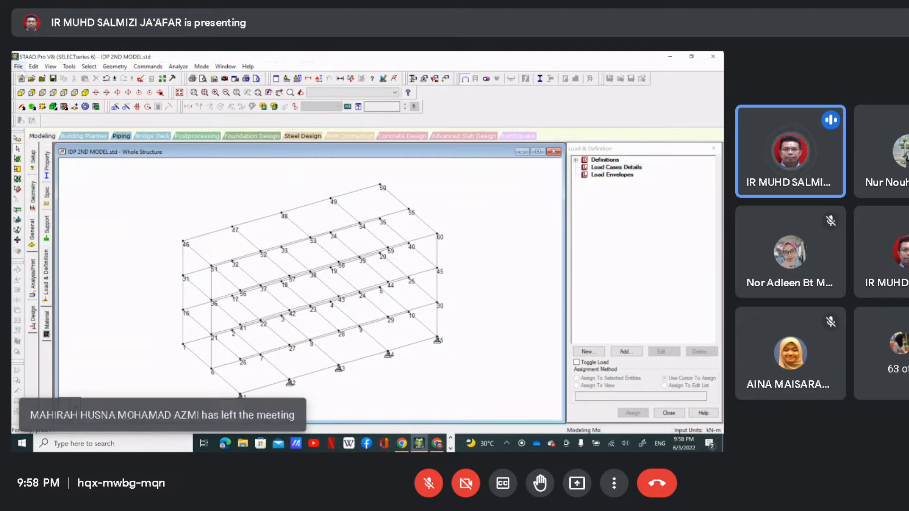
click(18, 66)
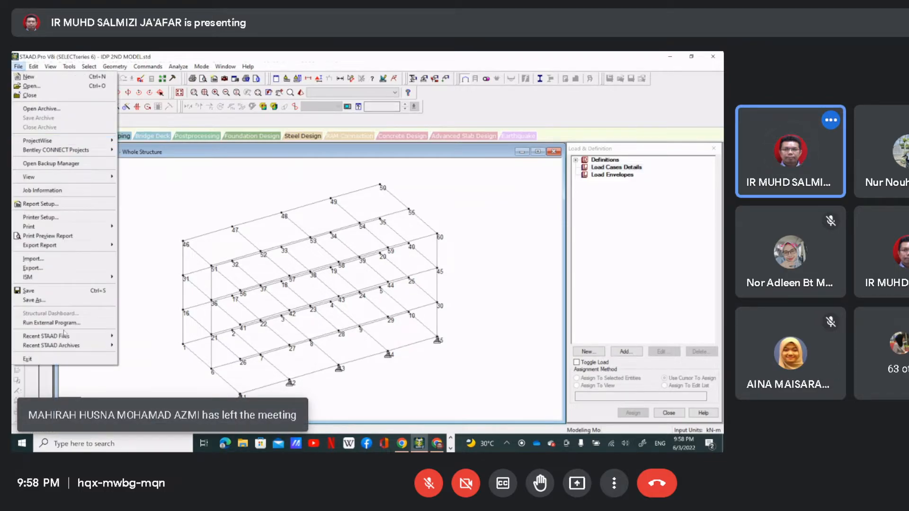
mouse_move(67, 337)
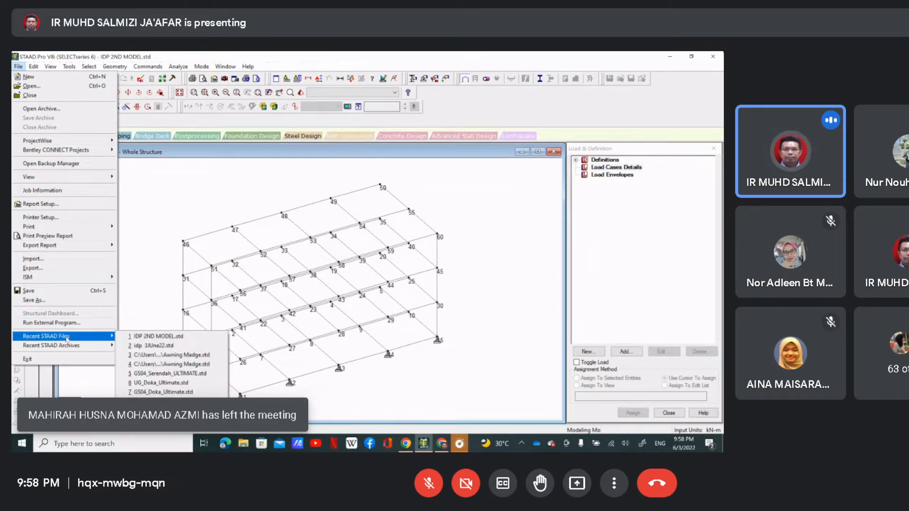
click(169, 345)
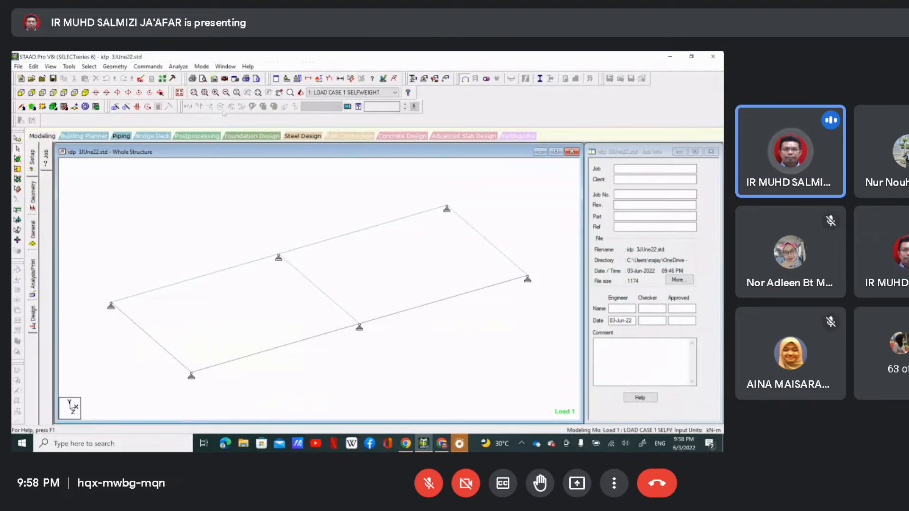
Run the analysis of the two-bay beam model and stay in modeling mode.
click(178, 66)
click(194, 77)
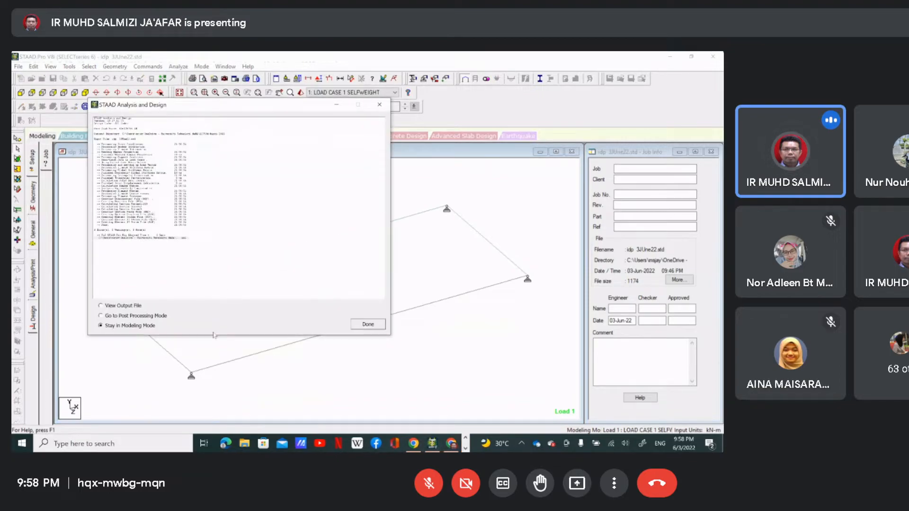
click(368, 325)
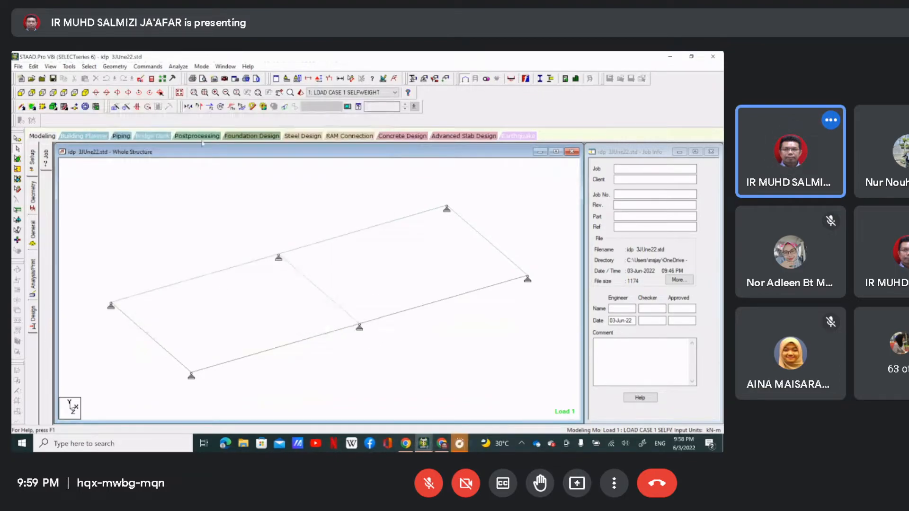
Display the Bending Z diagram for combination load case 5 ULS.
click(241, 106)
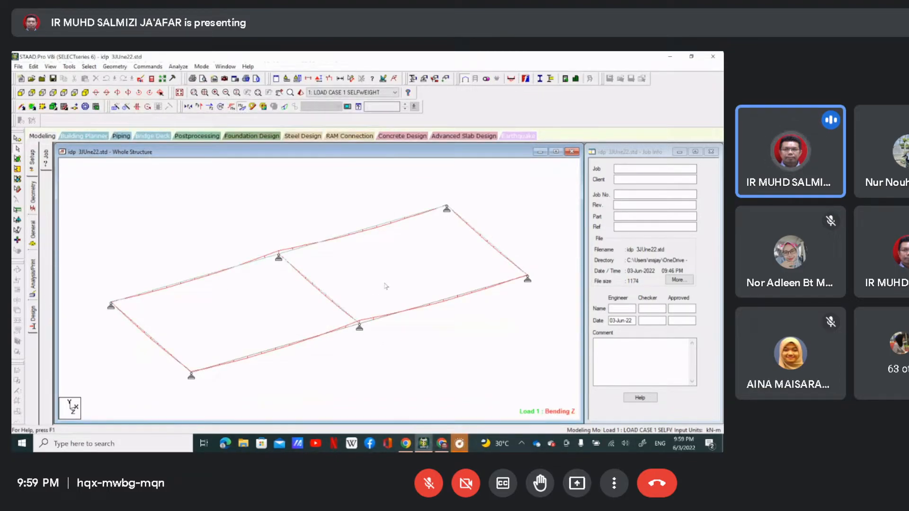
click(360, 93)
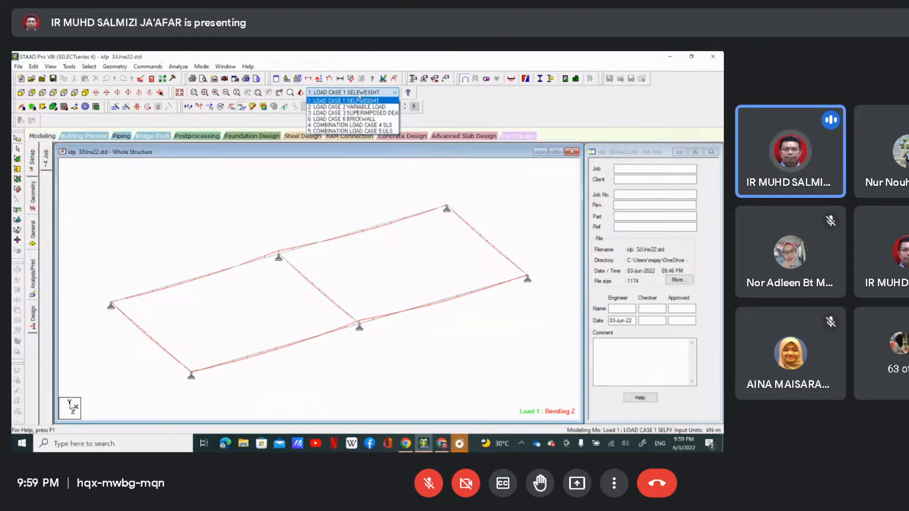
click(353, 131)
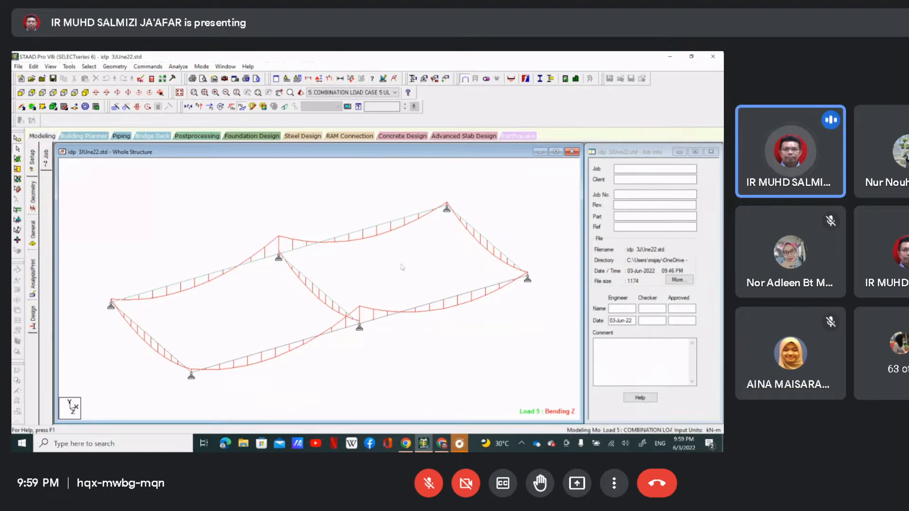
Review the member forces in the analysis output file, including the member end forces, and close the output.
click(151, 79)
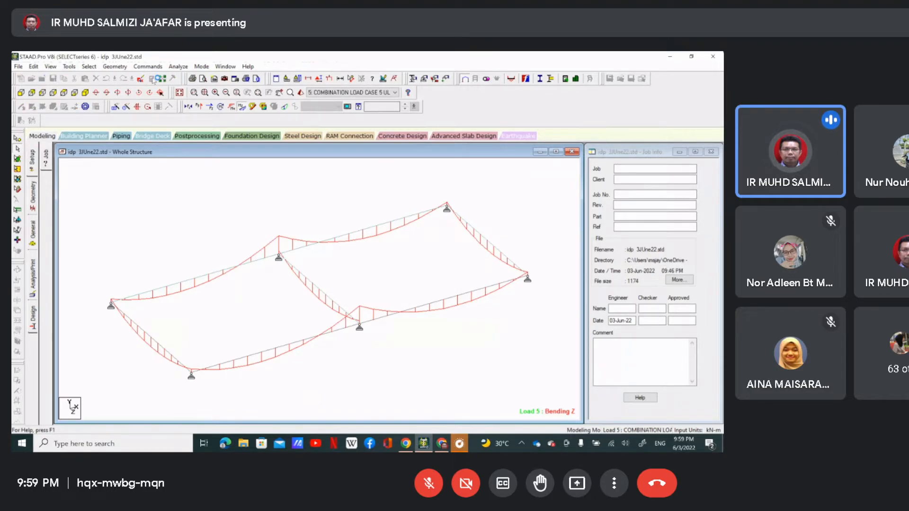
click(56, 122)
scroll(443, 352, down, 3)
scroll(438, 351, down, 15)
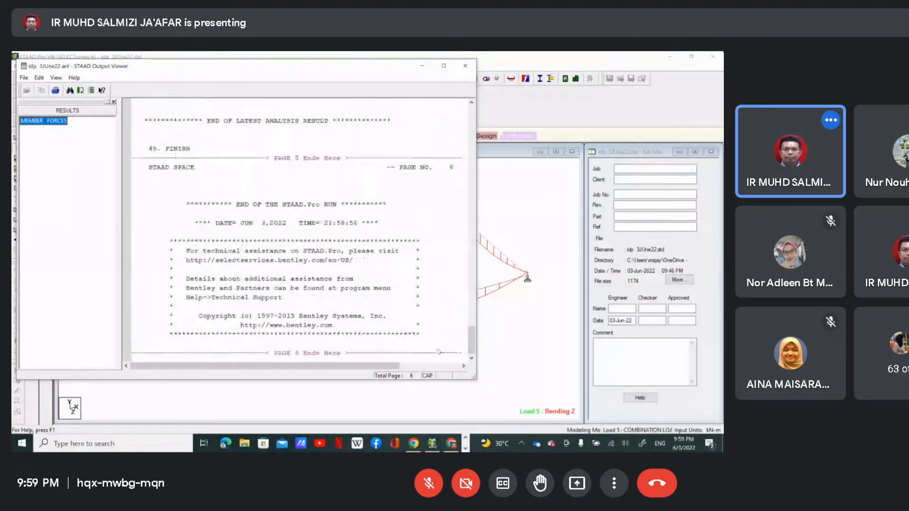
scroll(437, 351, up, 7)
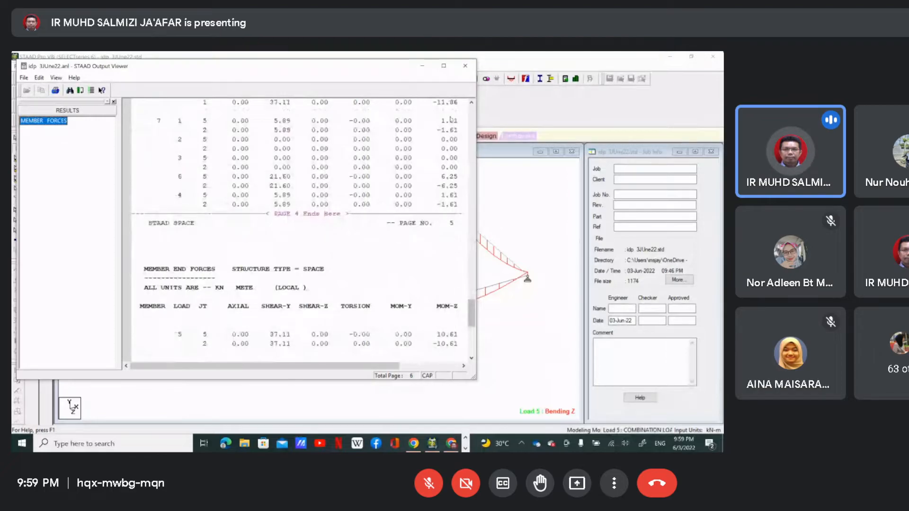
click(465, 65)
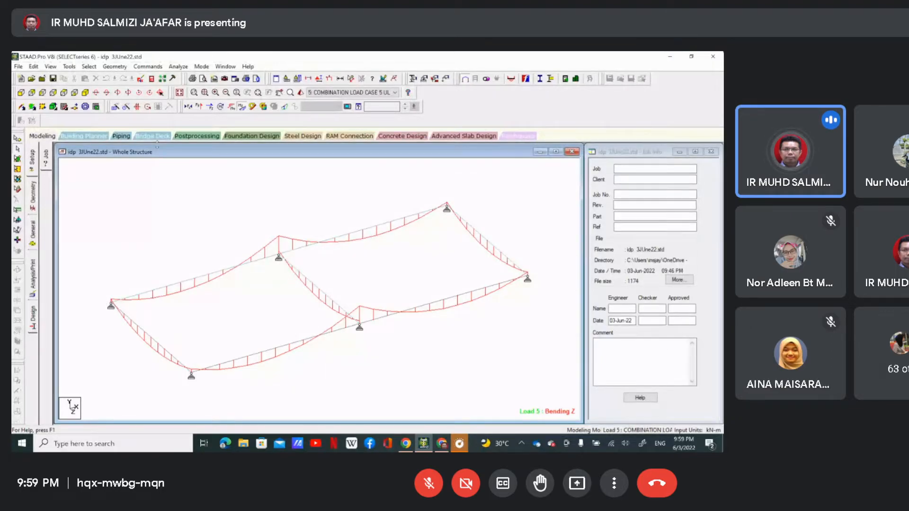
Add the command PRINT SUPPORT REACTION below PRINT MEMBER FORCES in the model's input file.
click(140, 79)
scroll(350, 331, down, 1)
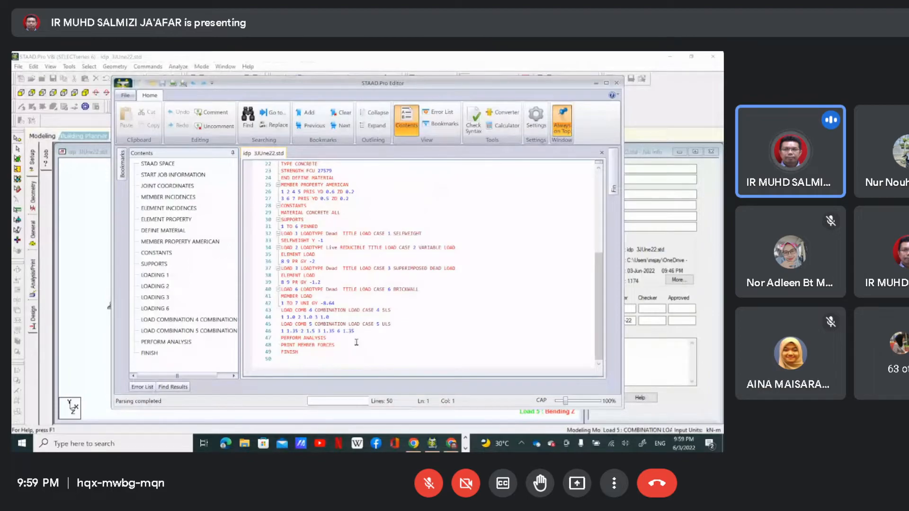
click(356, 346)
key(Return)
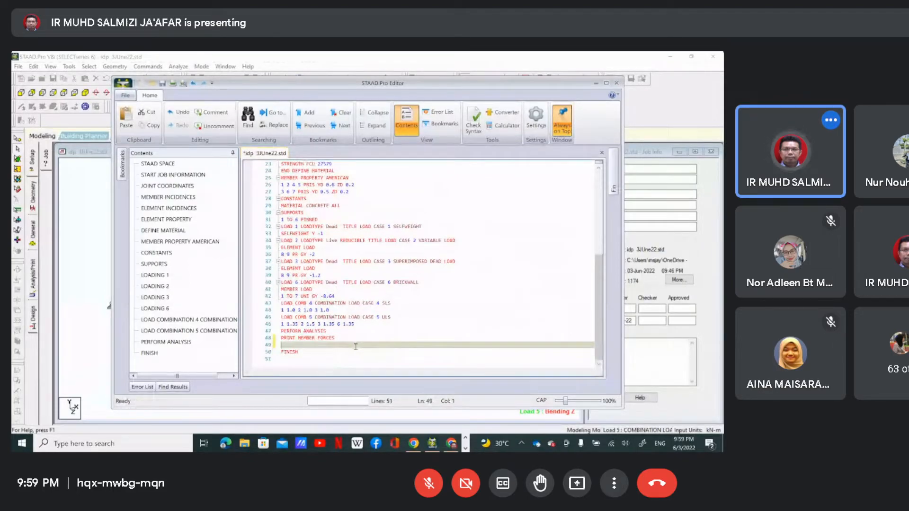
text(PRI)
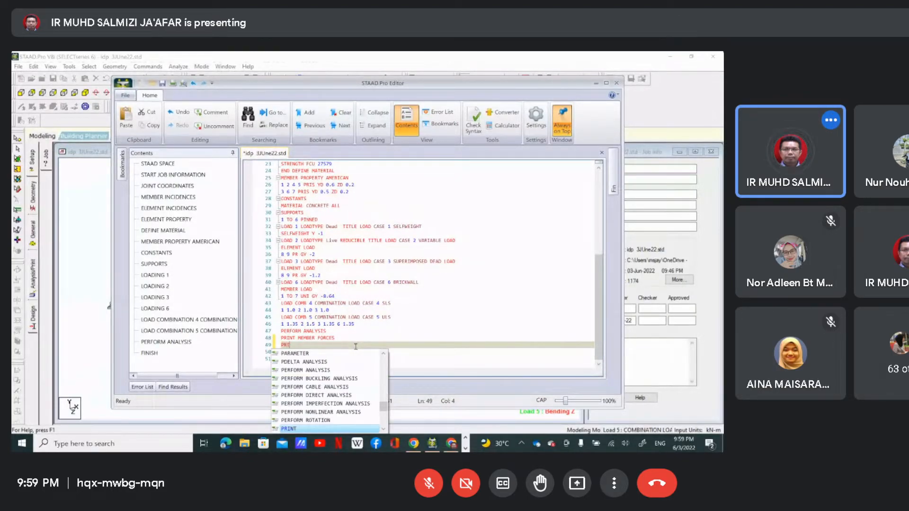
text(NT SUPPORT)
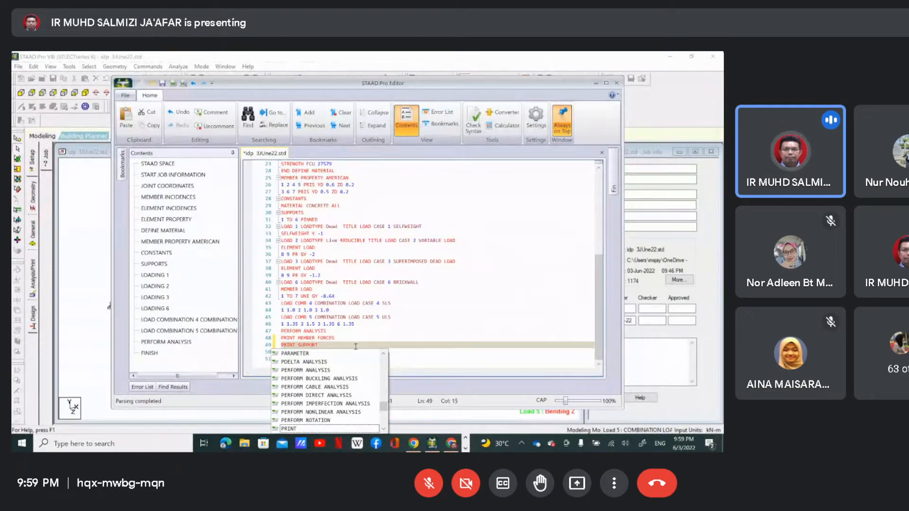
text( REACTION)
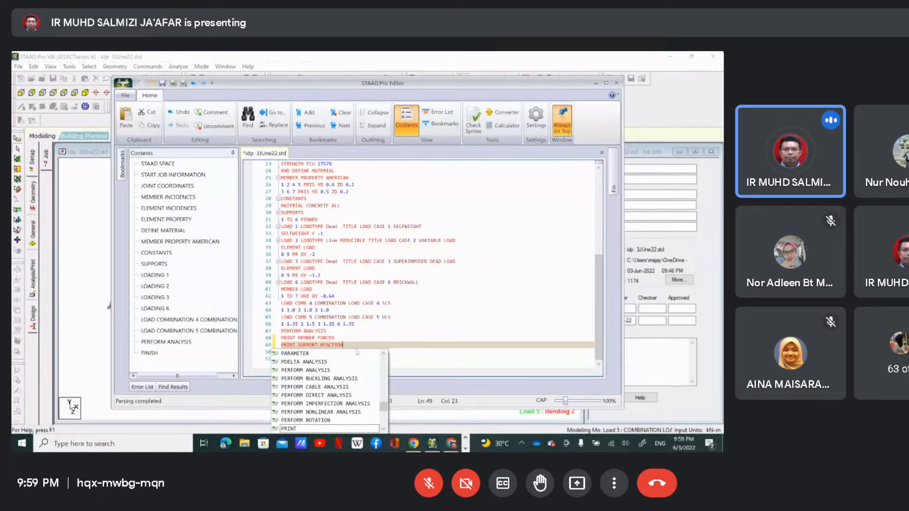
click(383, 429)
click(384, 429)
click(383, 429)
click(383, 428)
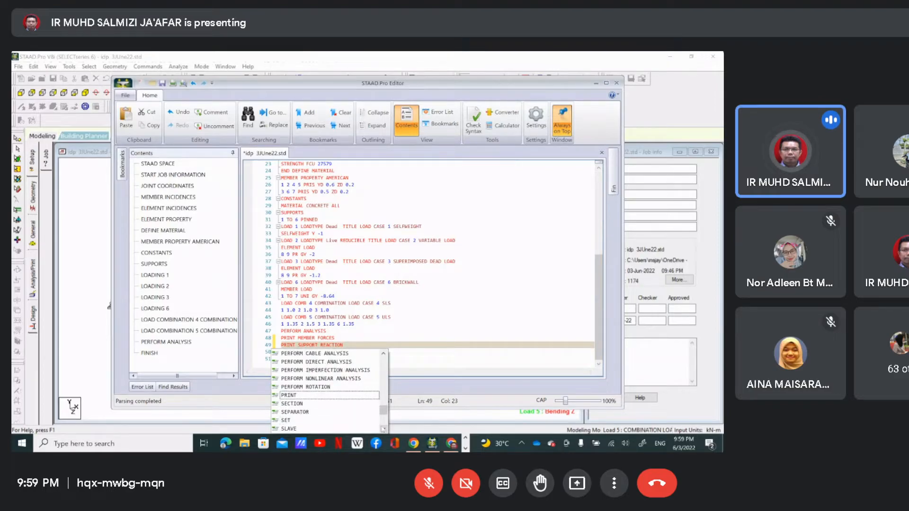
drag(383, 411, 383, 406)
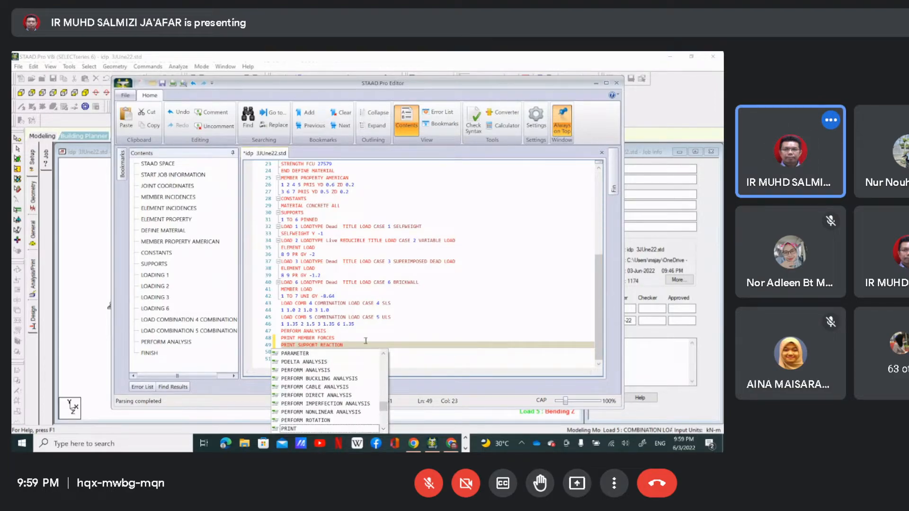
click(364, 341)
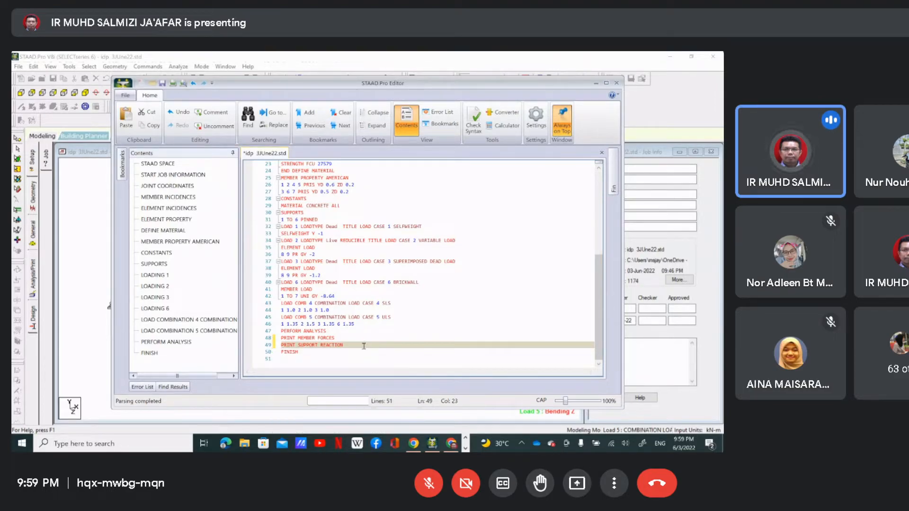
Save the edited input file and close its editor.
click(332, 359)
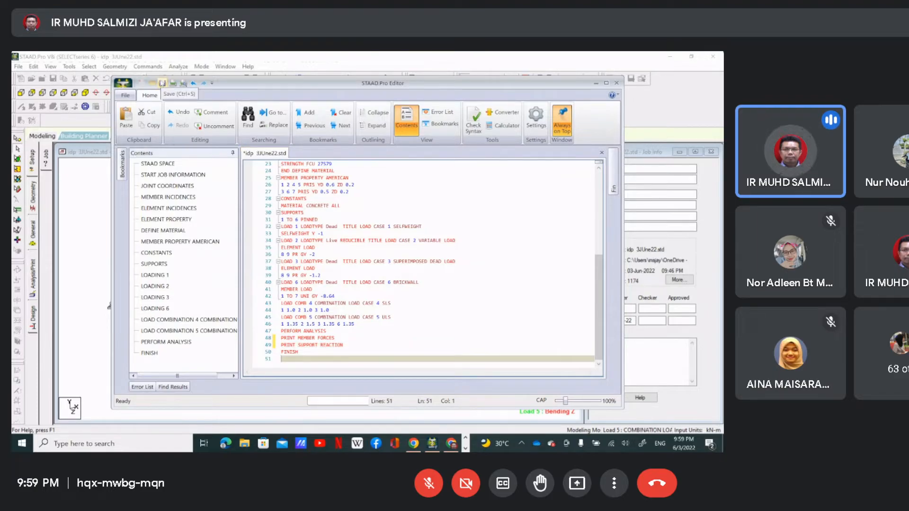
click(162, 83)
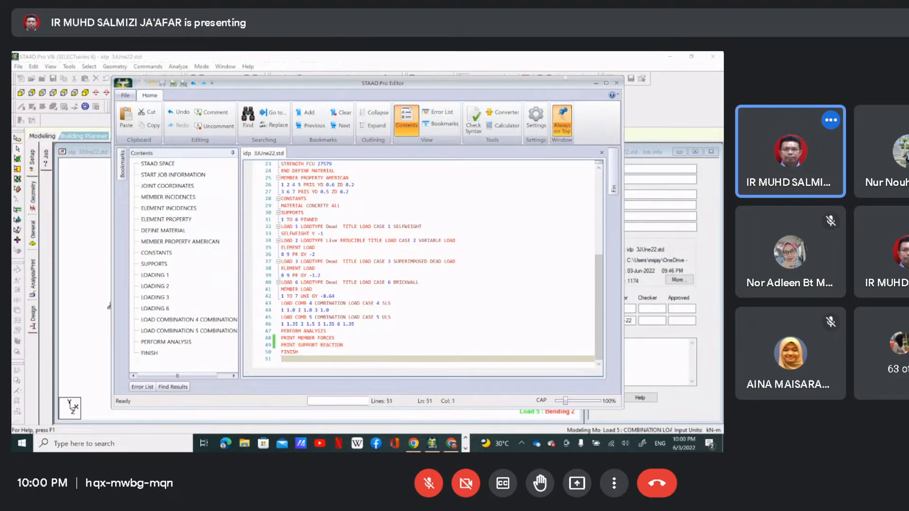
click(616, 83)
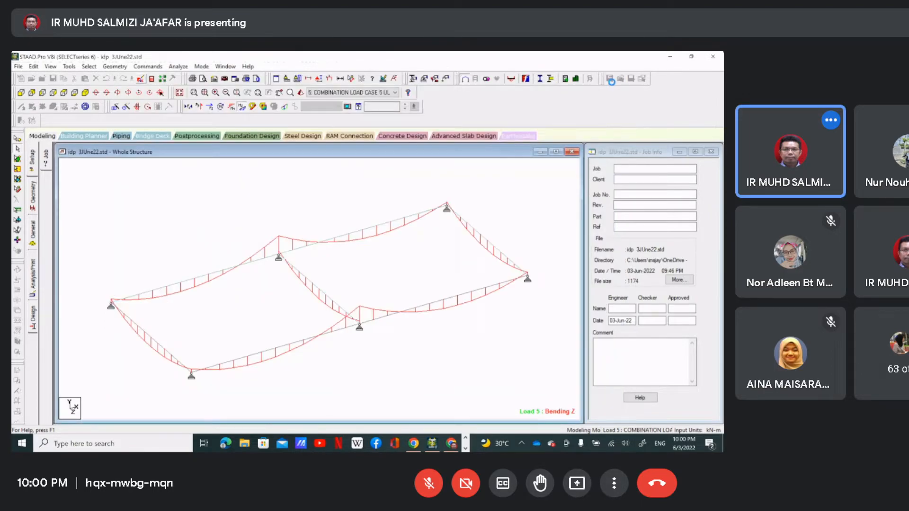
Rerun the analysis and view the support reactions in the output file.
click(178, 66)
click(182, 78)
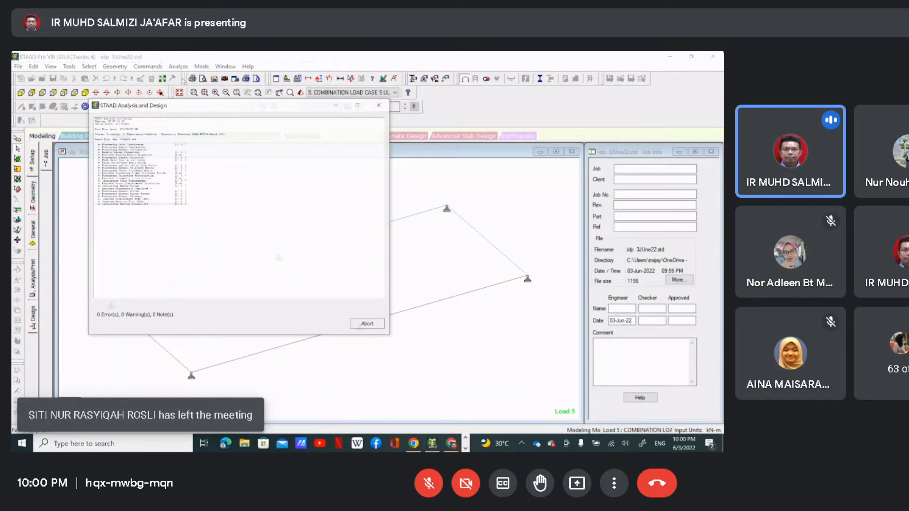
click(356, 326)
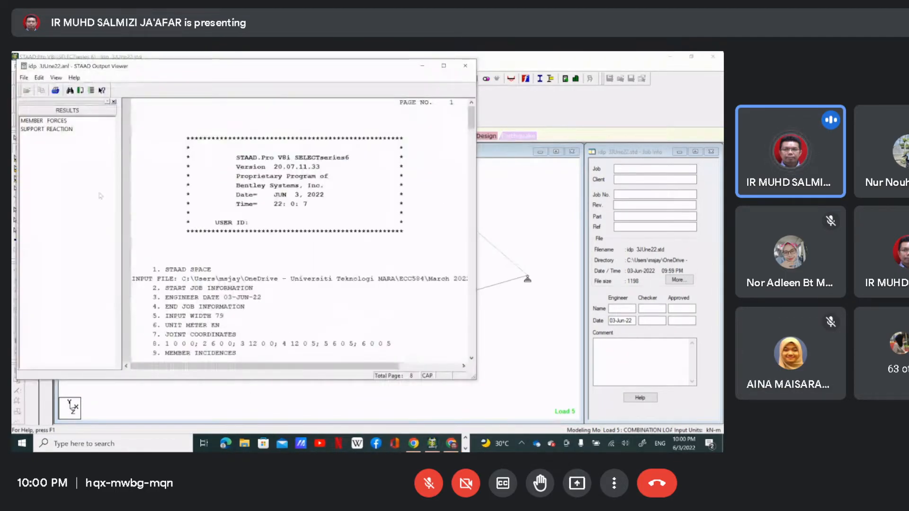
click(65, 132)
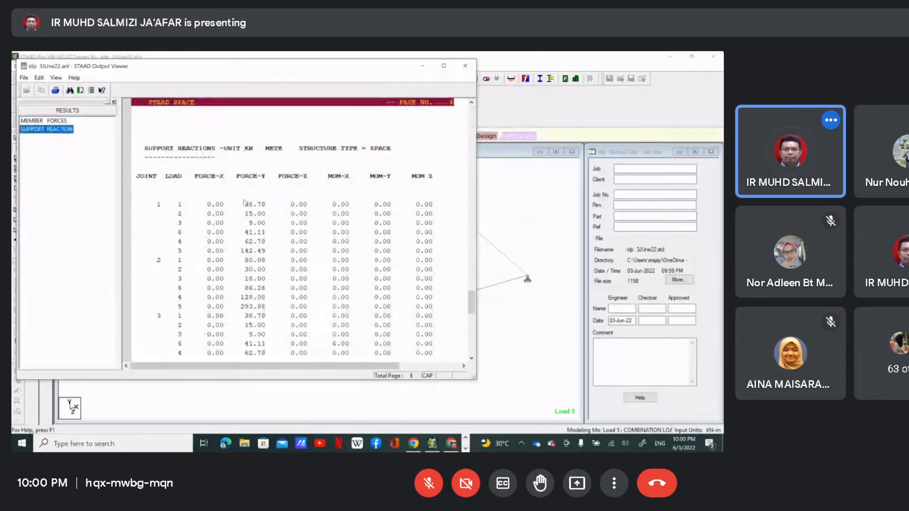
scroll(246, 200, down, 1)
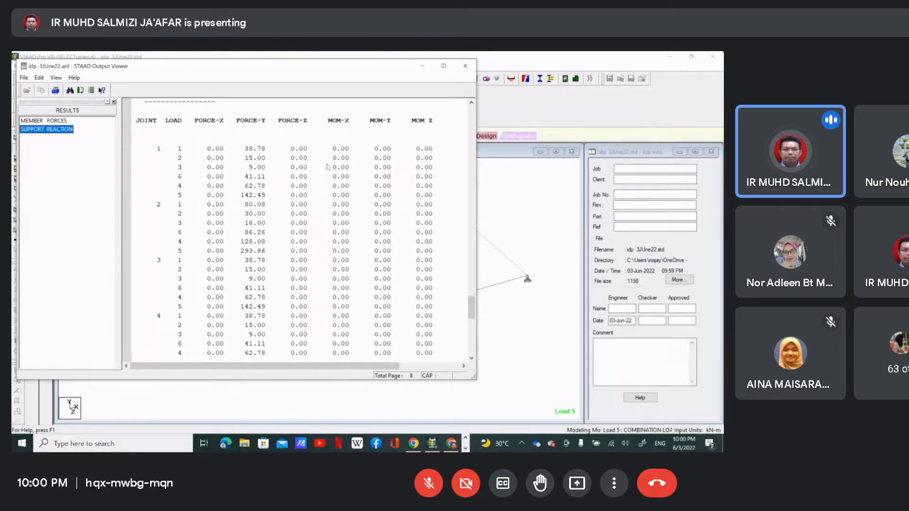
Close the output file, open the postprocessing results for all load cases, and show only the enlarged whole-structure view without result tables.
click(466, 67)
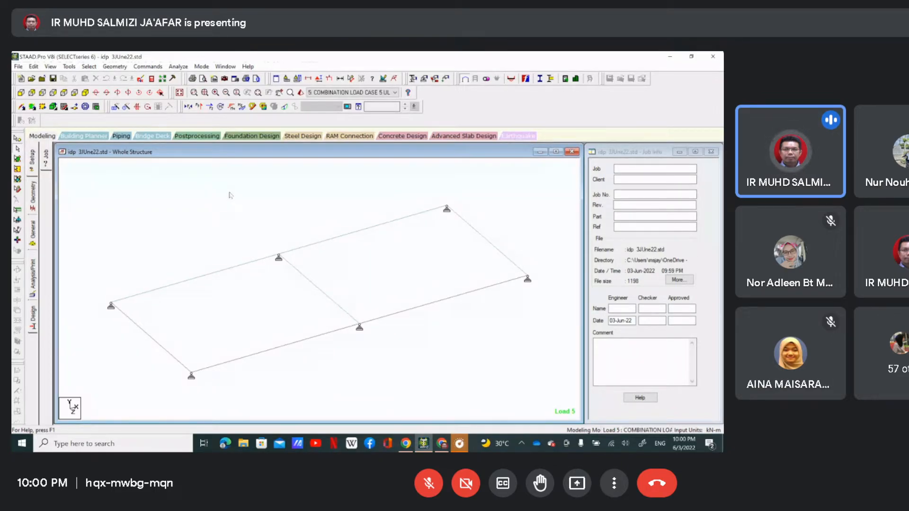
click(207, 137)
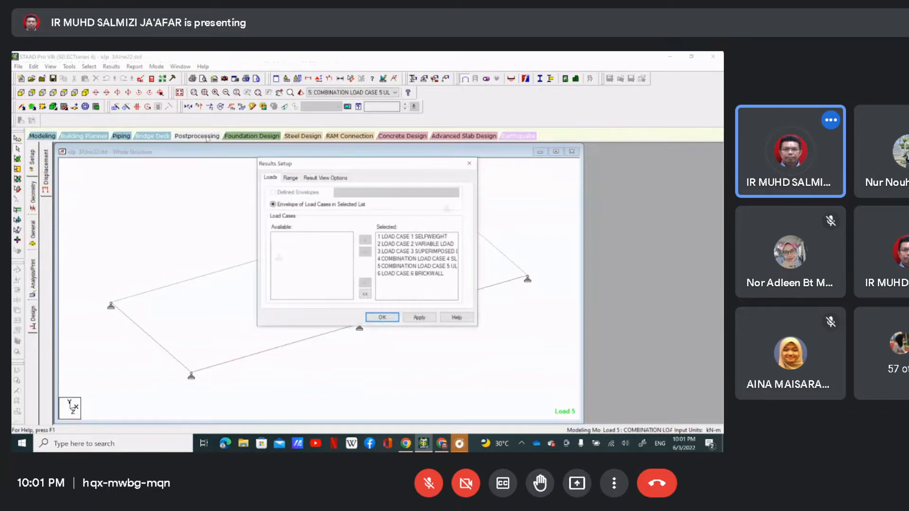
click(383, 318)
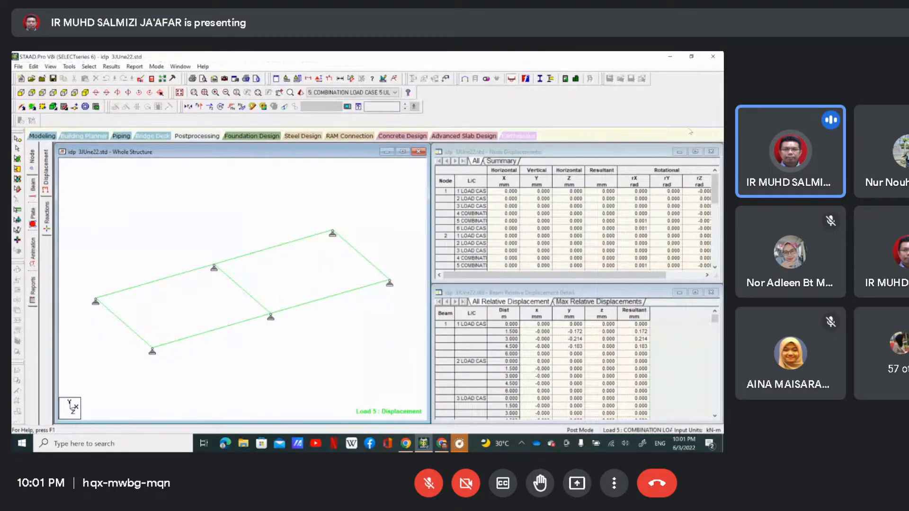
click(711, 152)
click(711, 292)
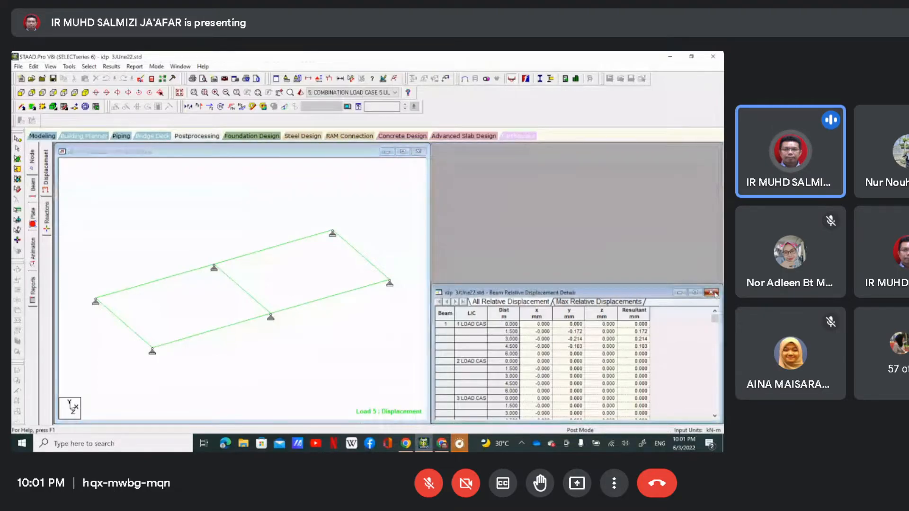
click(402, 151)
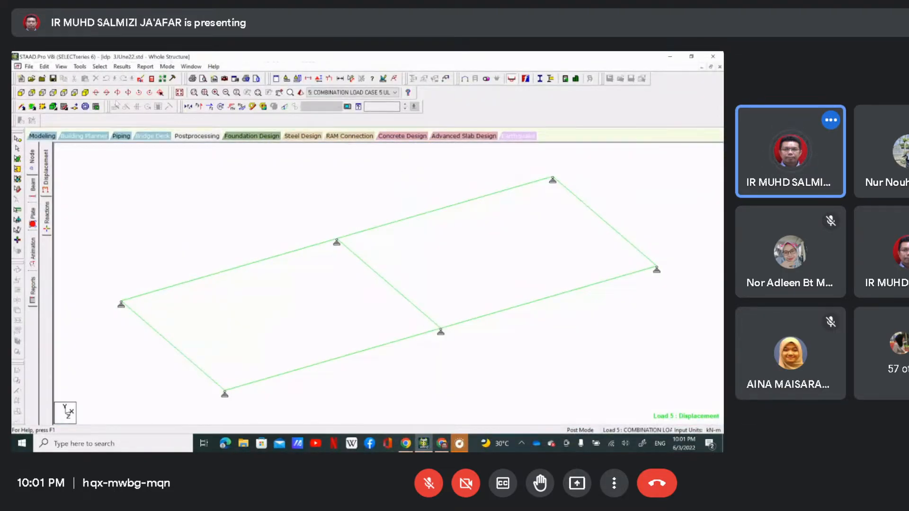
Annotate all supports with their Global Y reactions and switch the displayed results to combination load case 4 SLS.
click(120, 67)
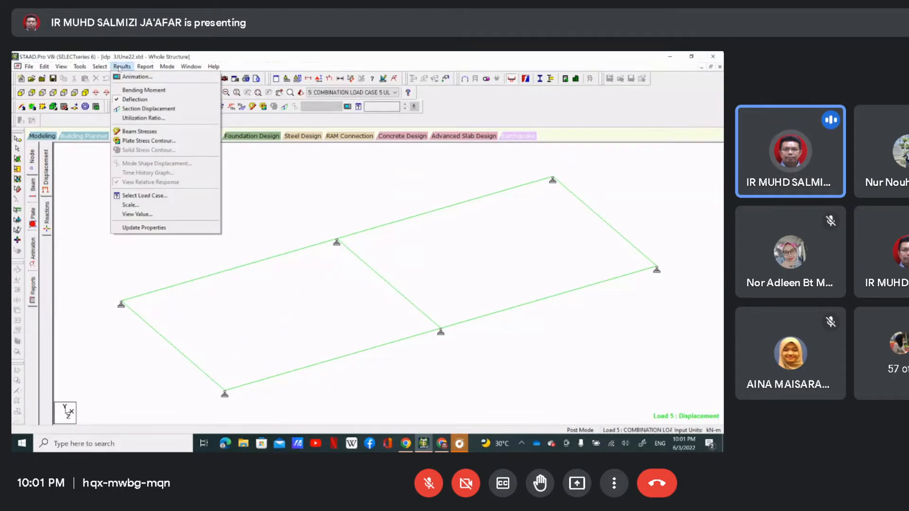
click(132, 215)
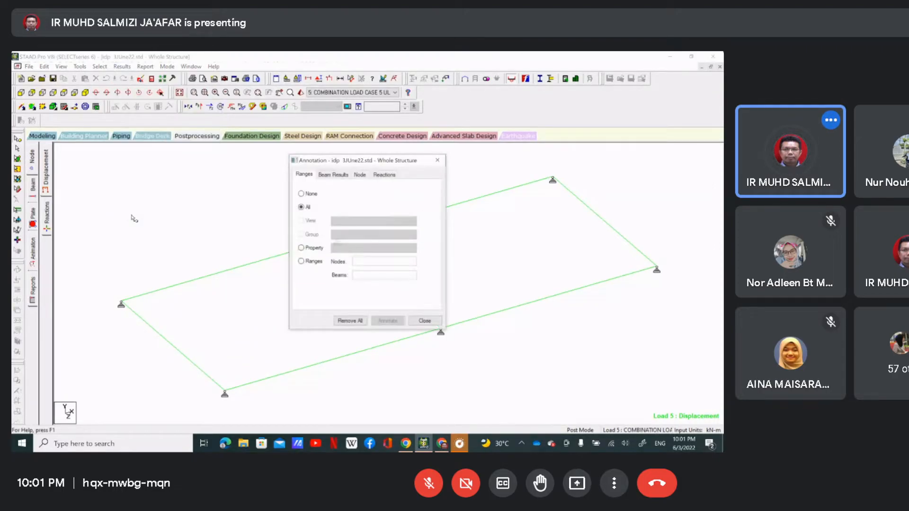
click(384, 175)
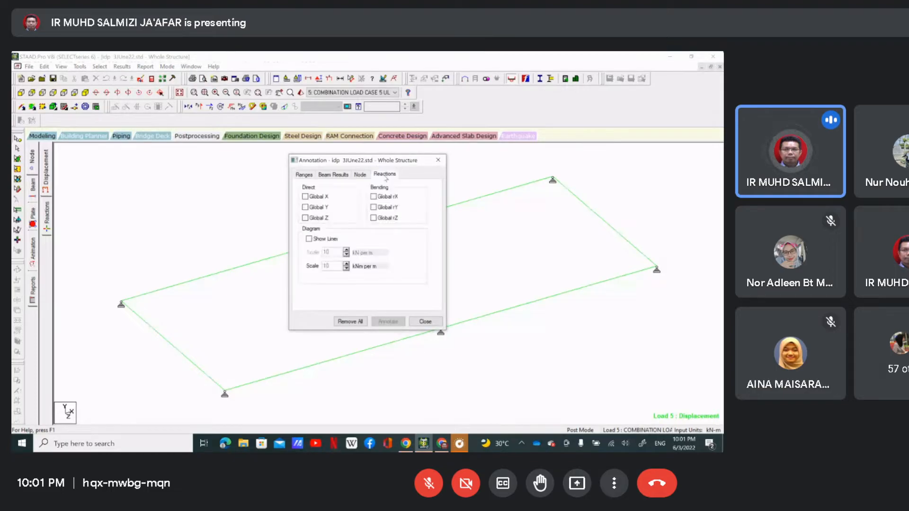
click(306, 208)
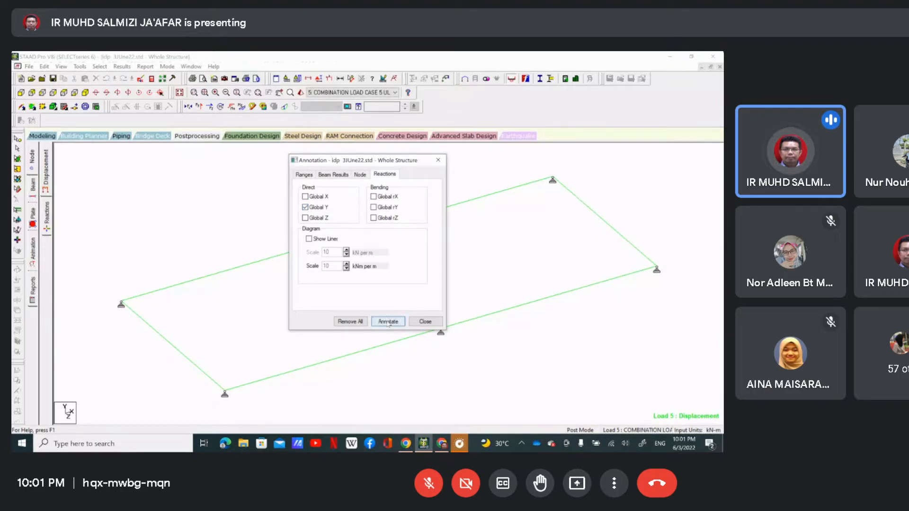
click(389, 322)
click(425, 322)
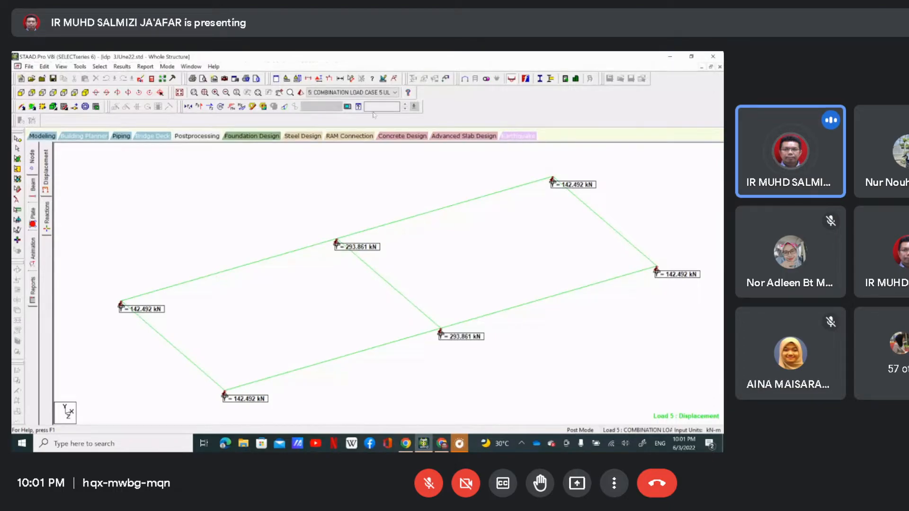
click(368, 95)
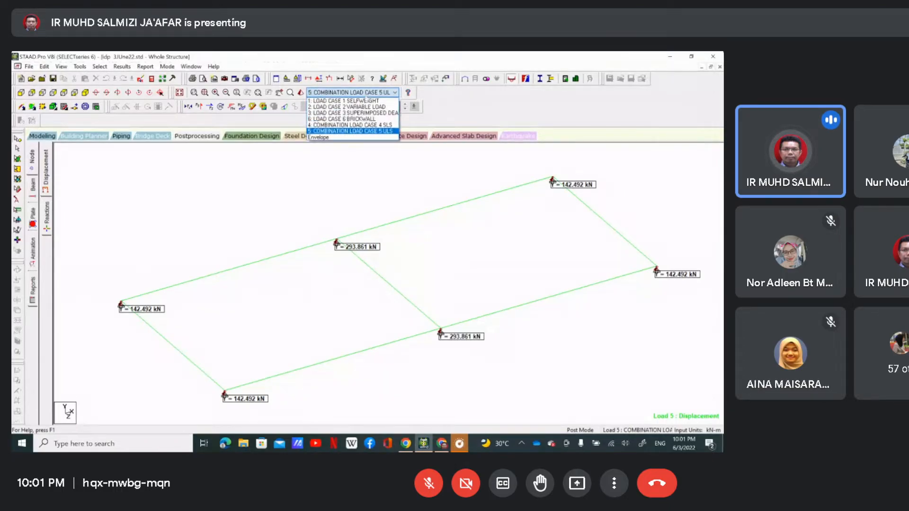
click(362, 128)
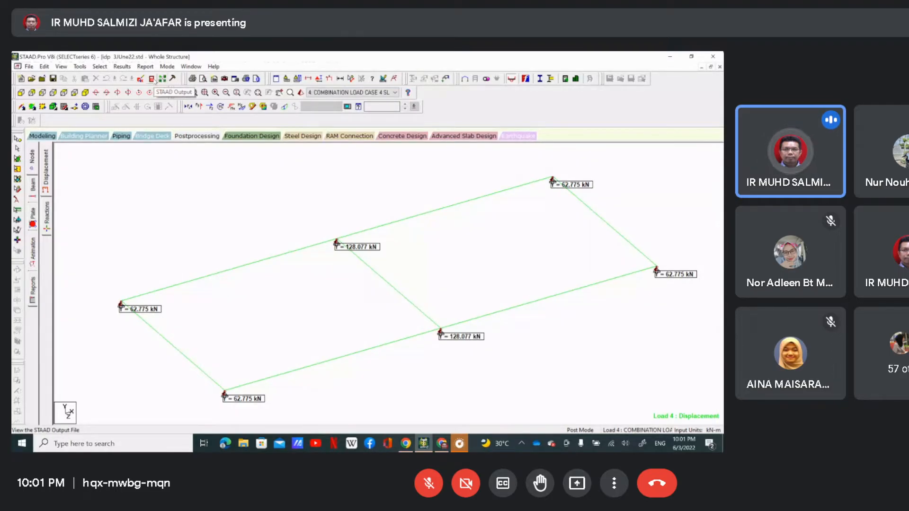
Check the joint support reactions listed in the analysis output file against the annotated values, and close the output.
click(153, 80)
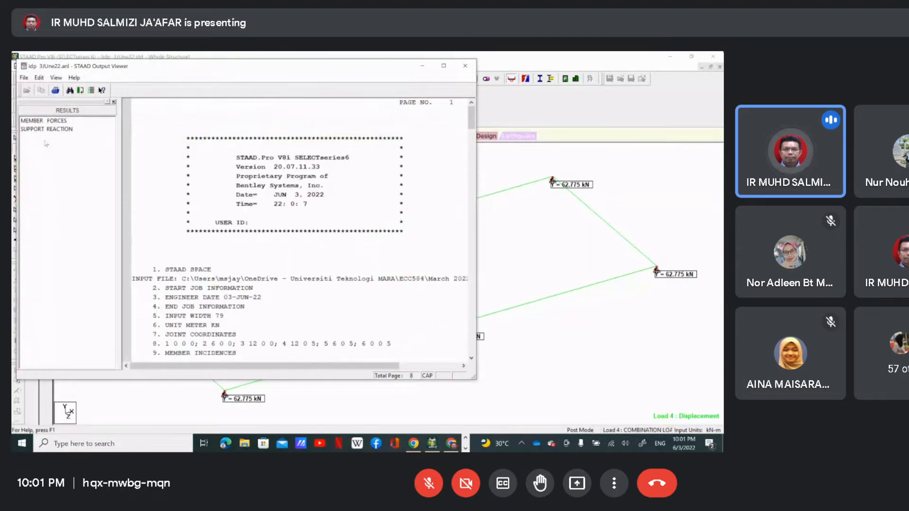
click(46, 132)
scroll(218, 227, down, 3)
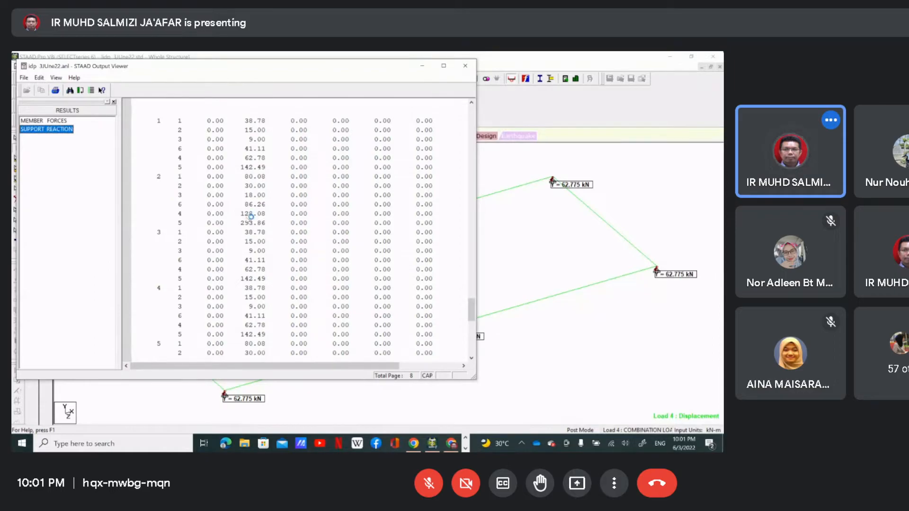
click(465, 66)
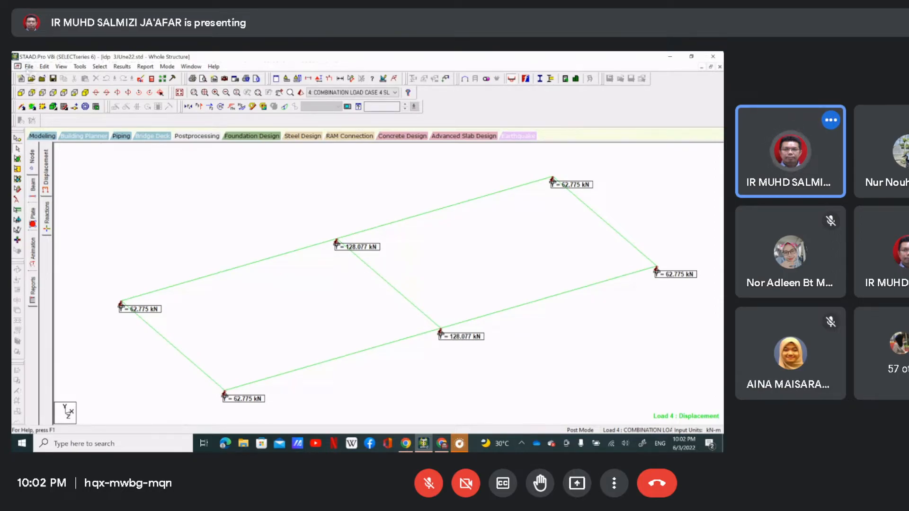
Save the modified beam model under its current file name.
click(27, 67)
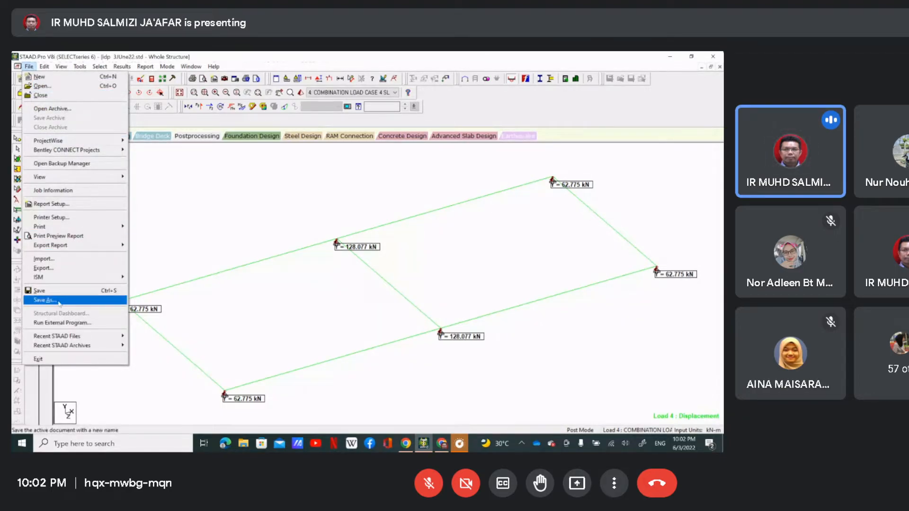
click(39, 291)
click(401, 267)
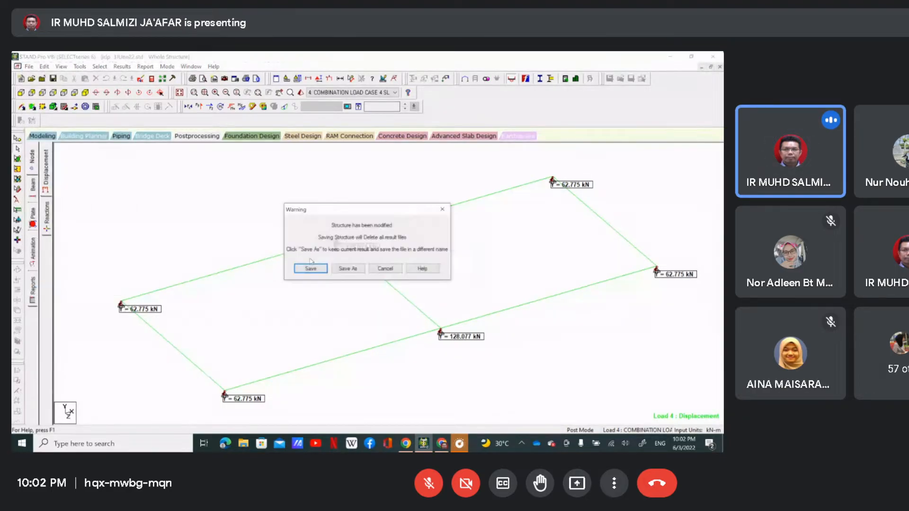
click(309, 268)
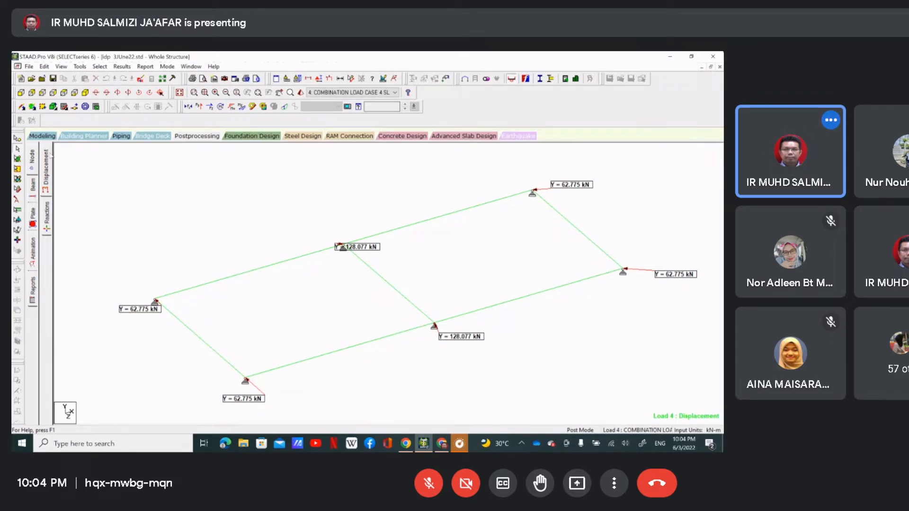
Open the recently used frame model IDP 2ND MODEL.std.
click(29, 67)
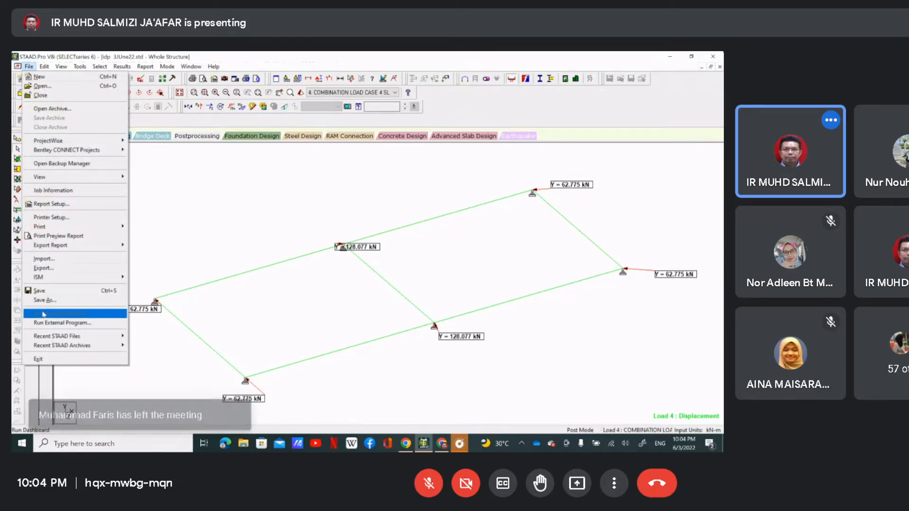
mouse_move(49, 337)
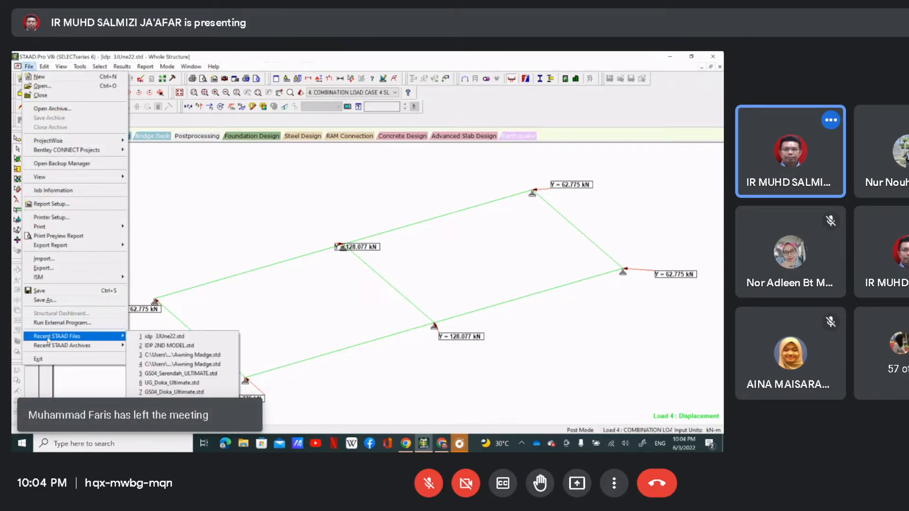
click(161, 350)
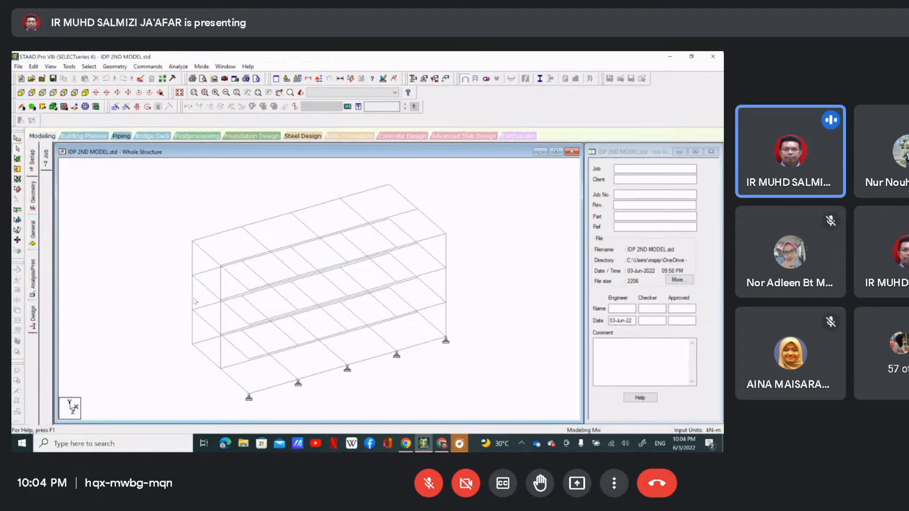
Define a rectangular concrete section with YD 0.4 m and ZD 0.4 m for the frame.
click(32, 231)
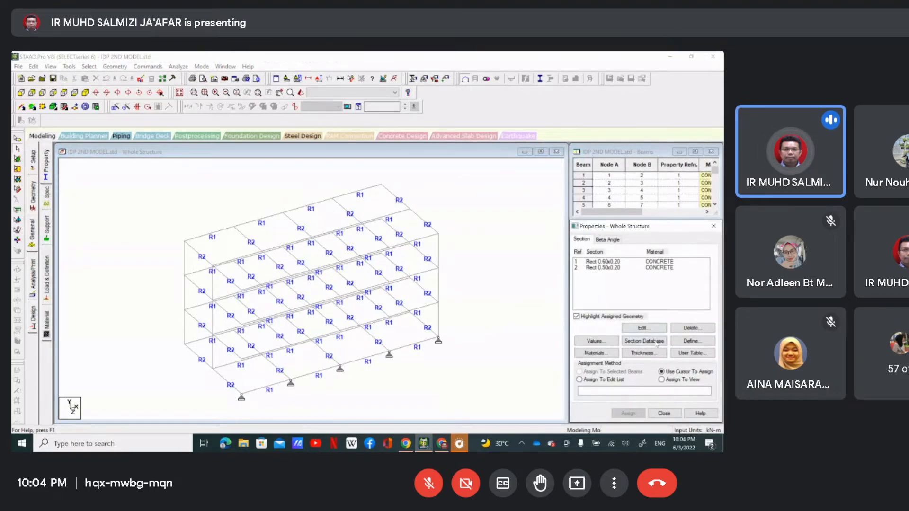
click(691, 342)
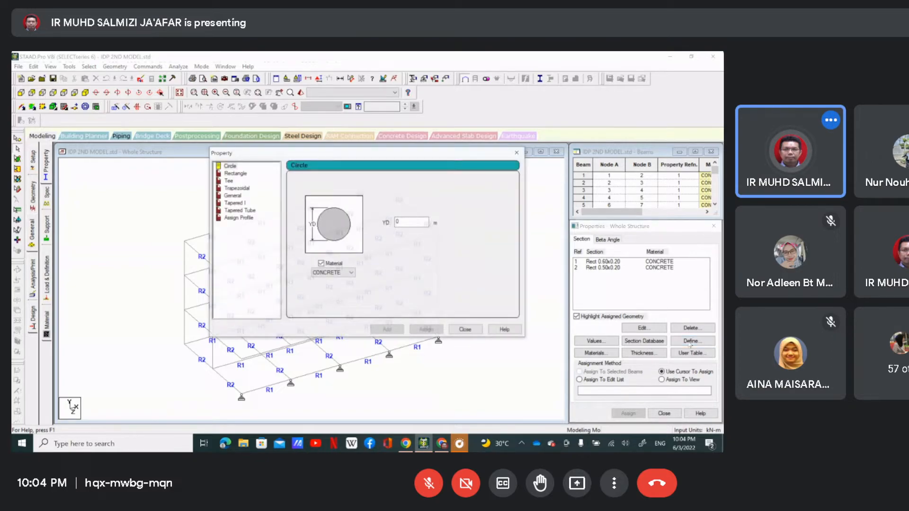
click(236, 173)
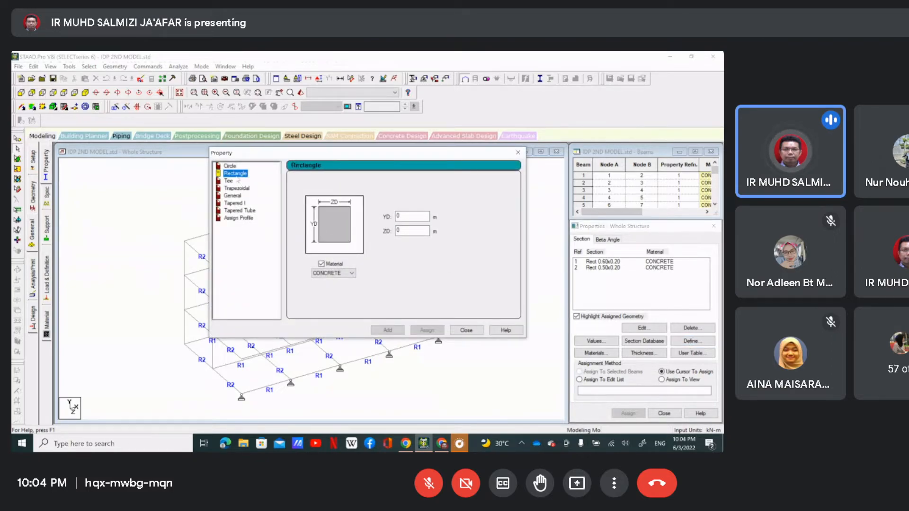
click(413, 216)
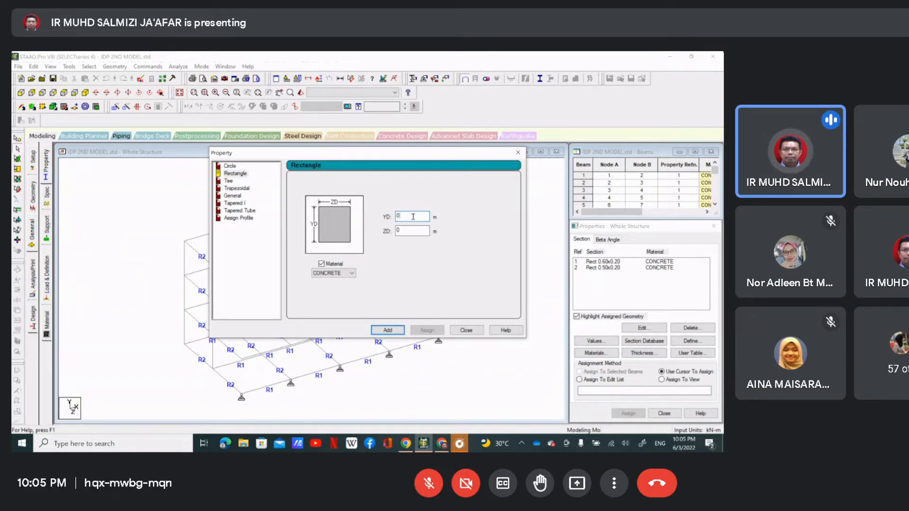
key(BackSpace)
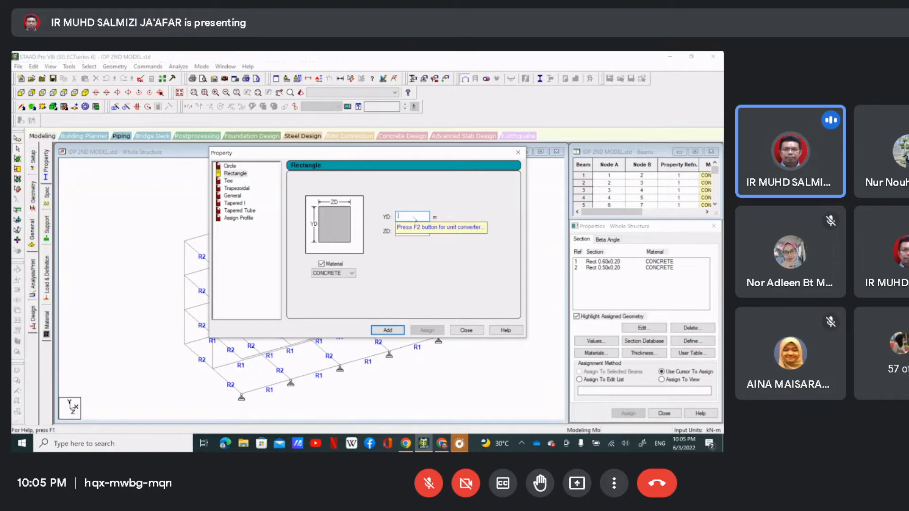
click(417, 232)
text(.4)
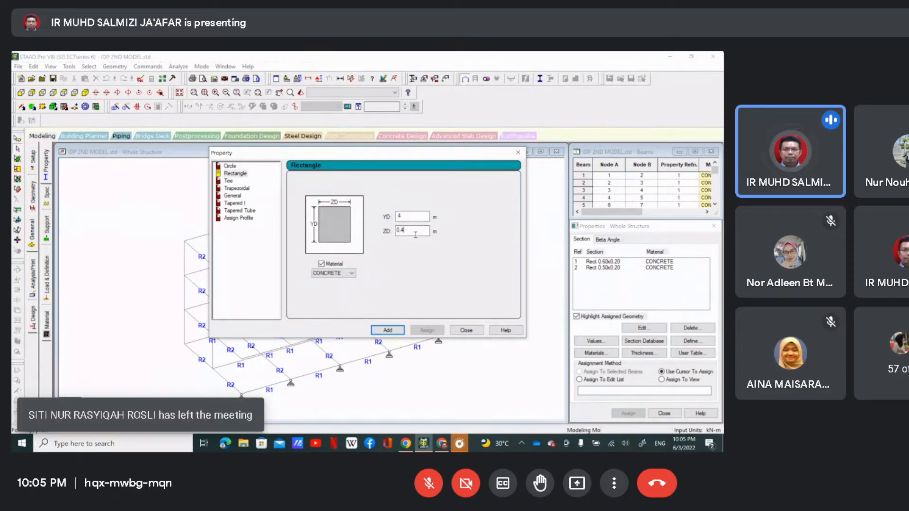
click(387, 330)
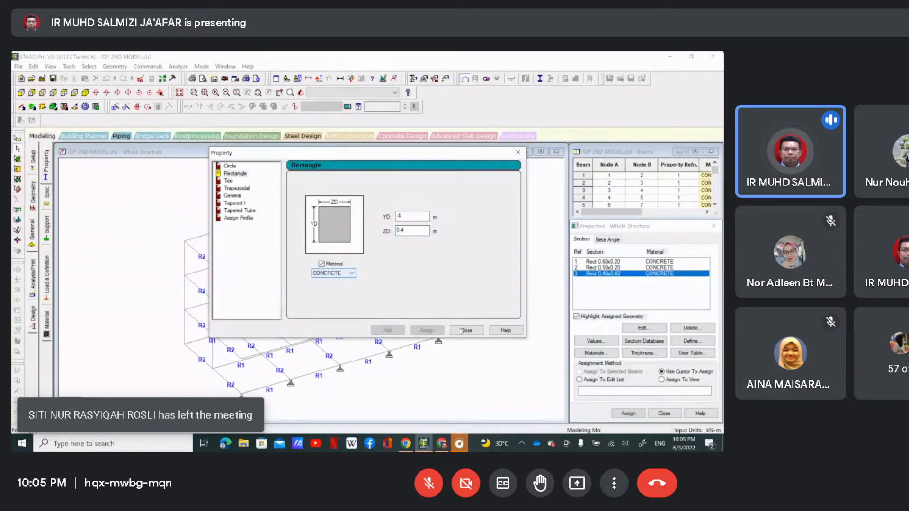
click(466, 331)
Assign the 0.40x0.40 section to one corner column of the frame and display the members as full 3D sections.
click(628, 413)
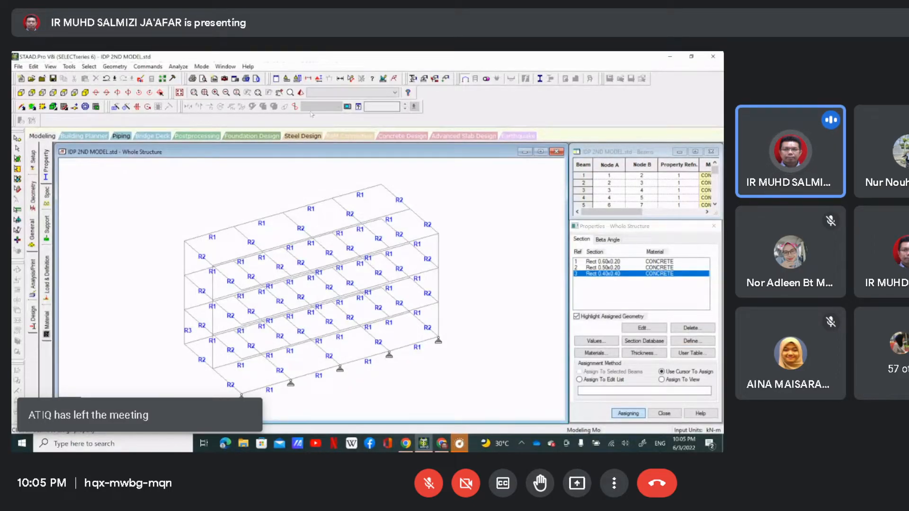
click(319, 78)
click(289, 123)
click(278, 161)
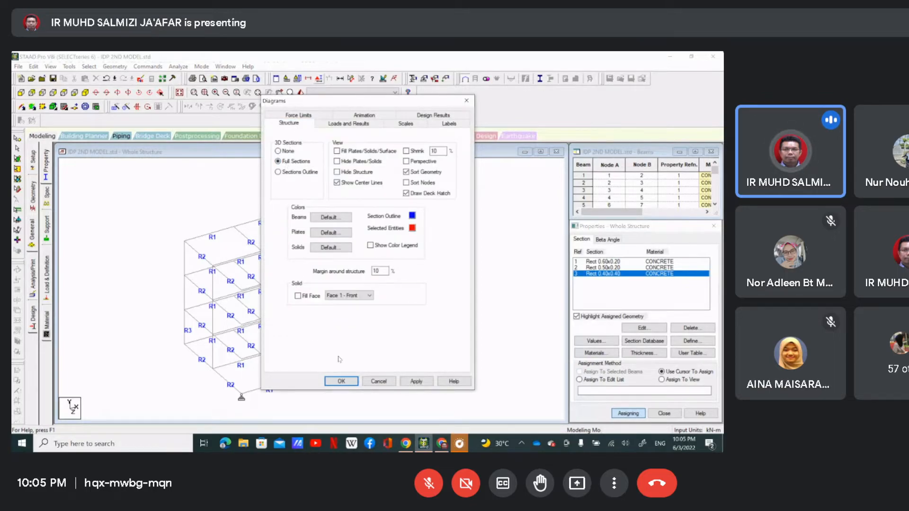
click(341, 381)
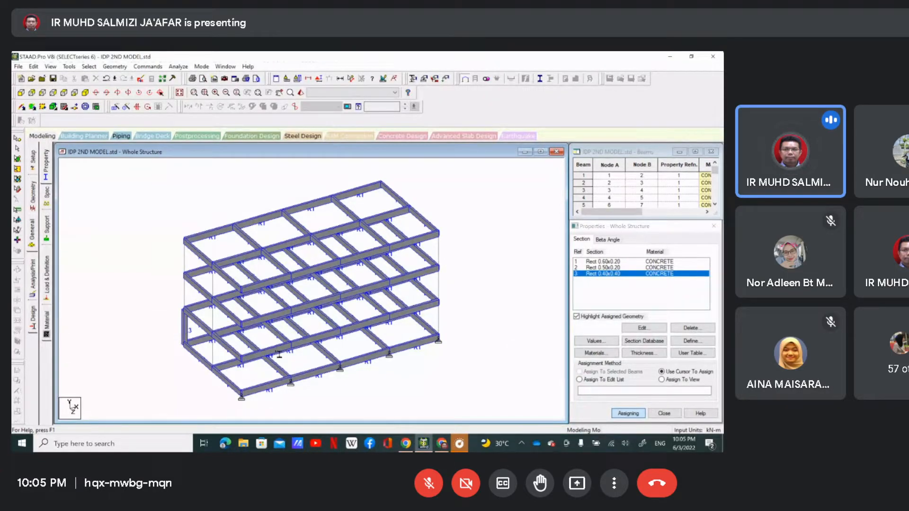
Change the 0.40x0.40 rectangular concrete section to YD 0.2 m and ZD 3 m.
click(610, 274)
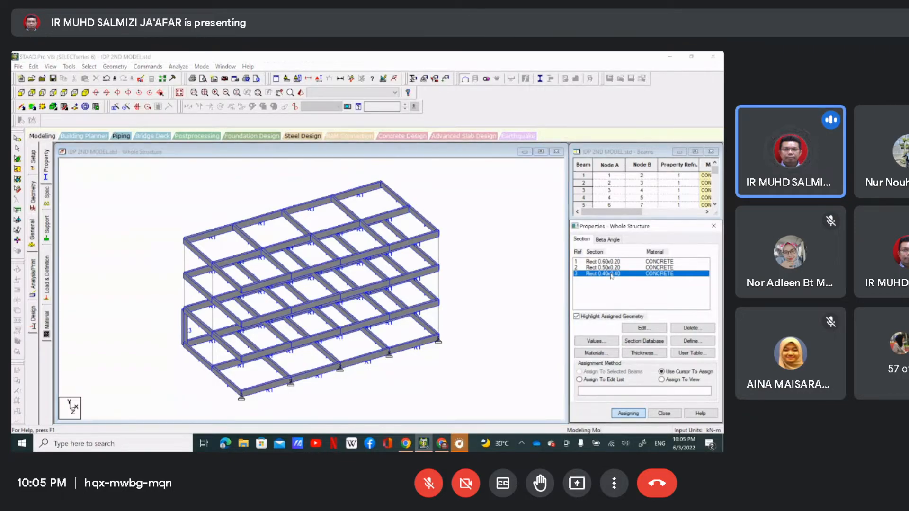
click(635, 328)
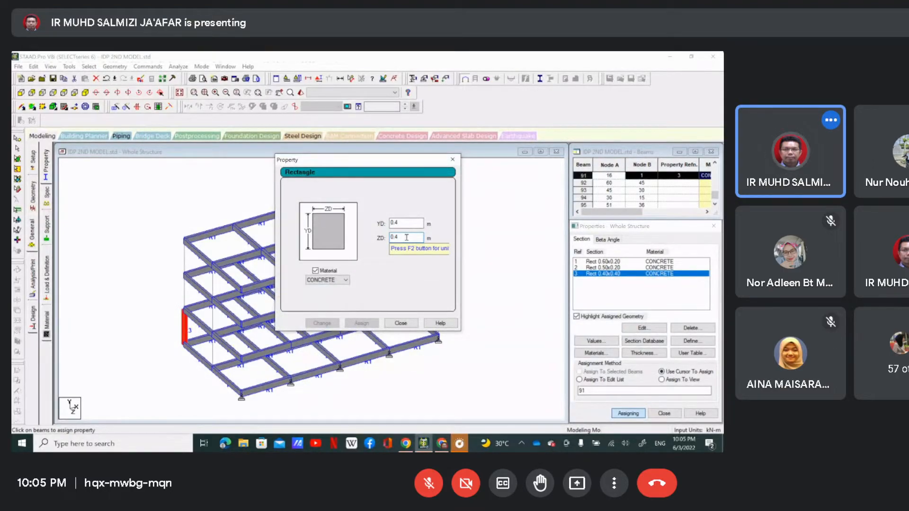
key(BackSpace)
key(BackSpace)
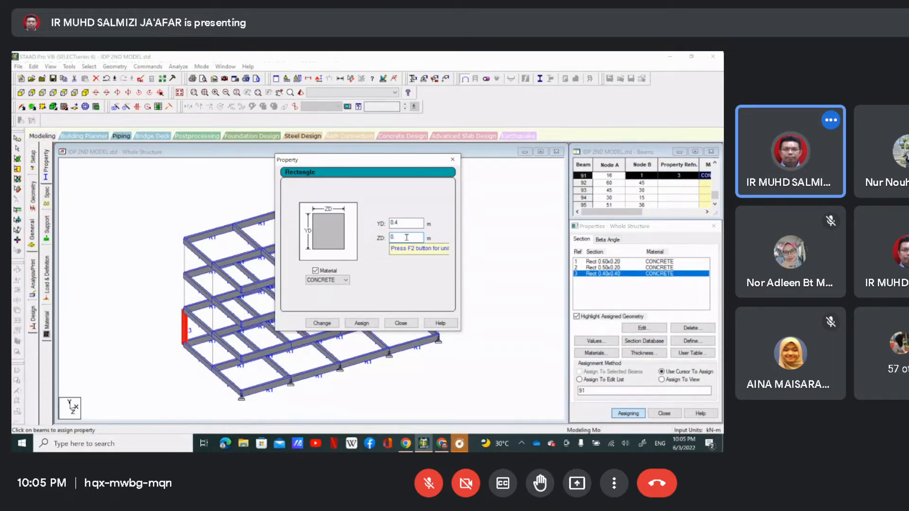
click(408, 222)
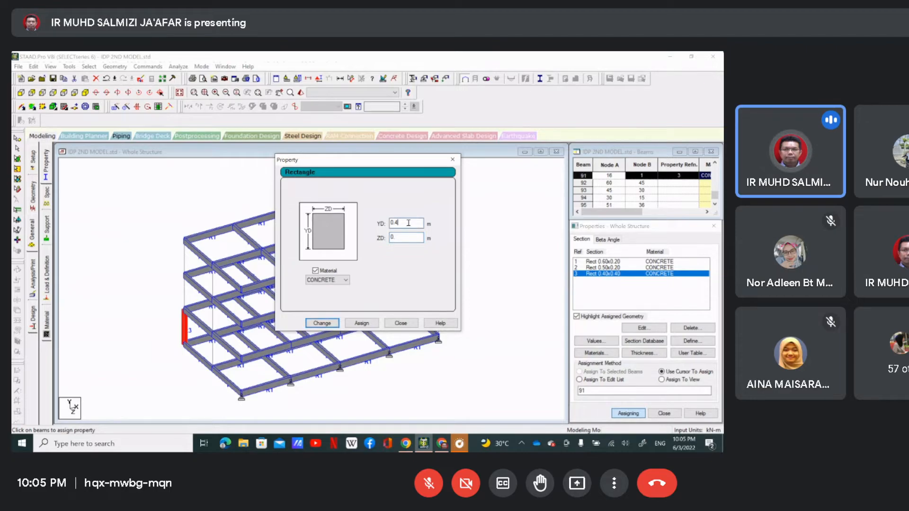
key(BackSpace)
text(2)
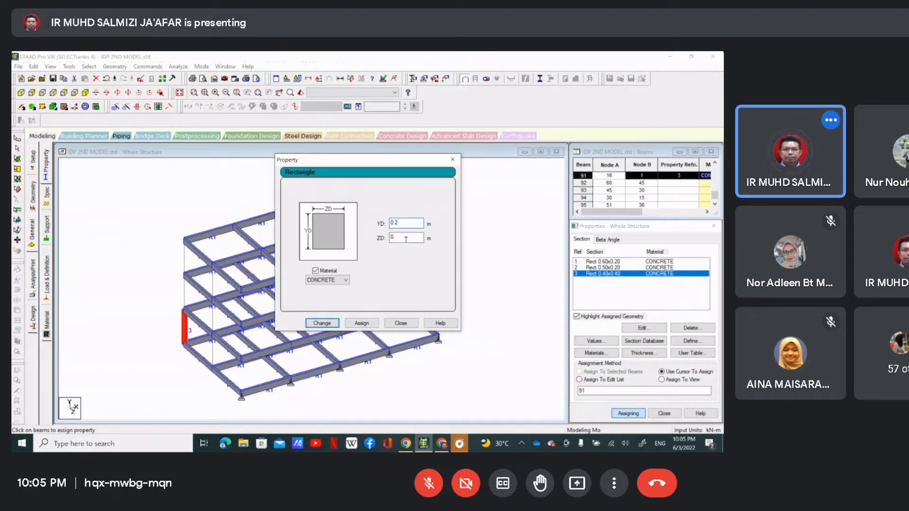
click(406, 238)
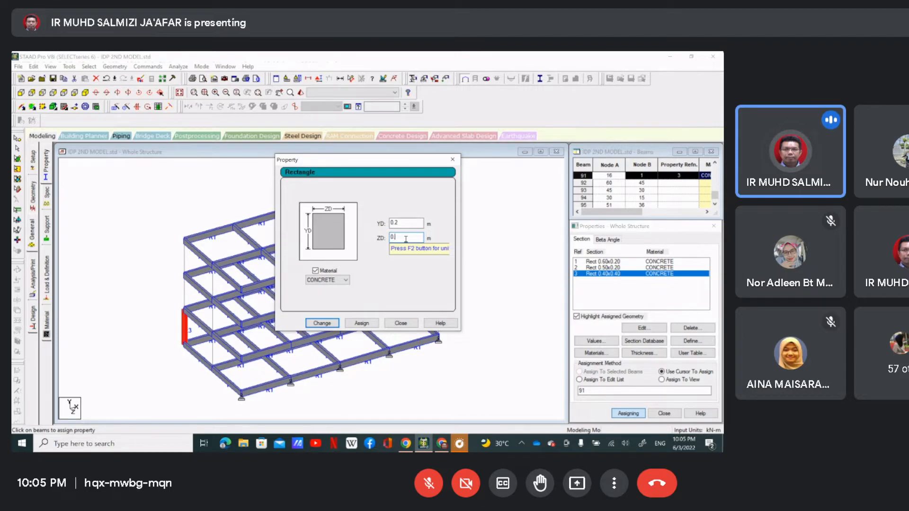
key(BackSpace)
text(3)
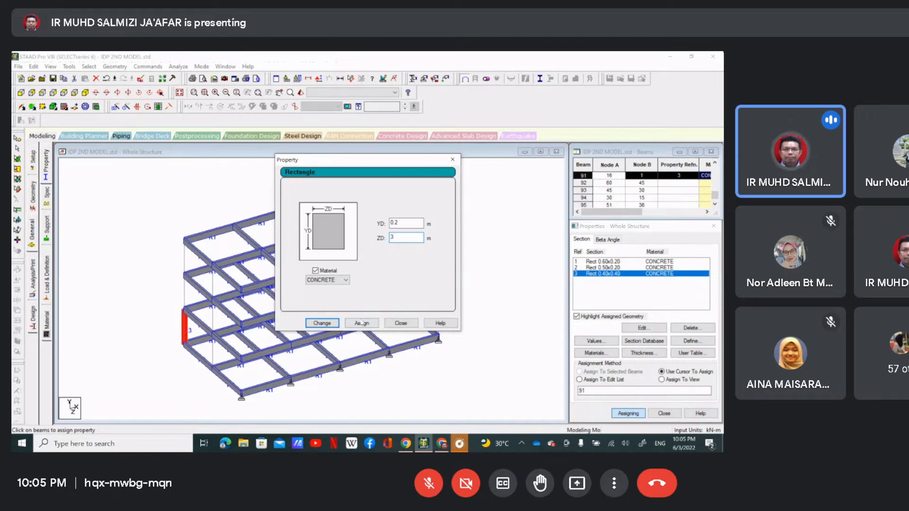
click(322, 324)
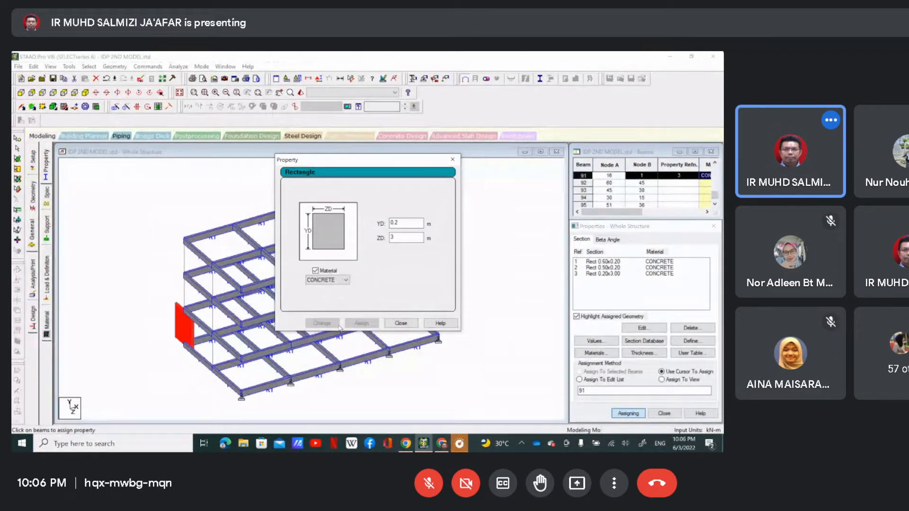
click(401, 324)
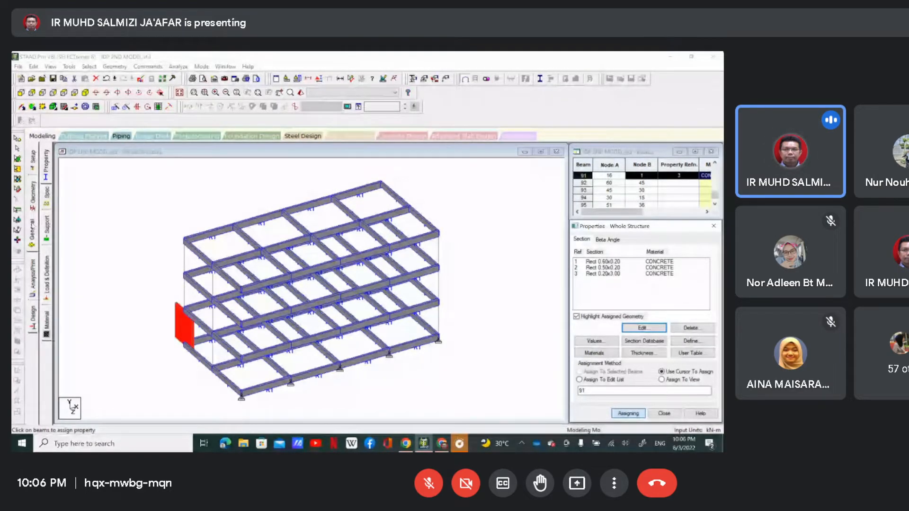
Create a four-noded plate filling the lowest-storey end bay between the edited corner column and the adjacent column line.
click(34, 200)
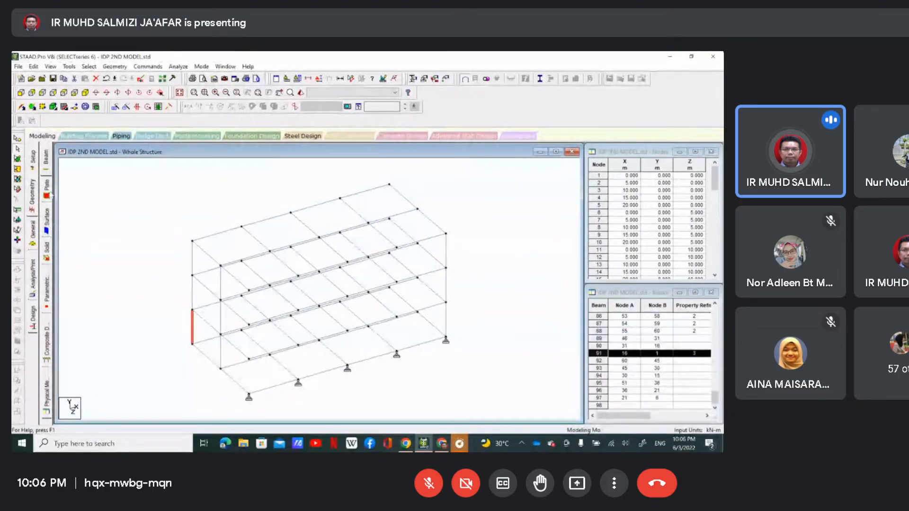
click(46, 194)
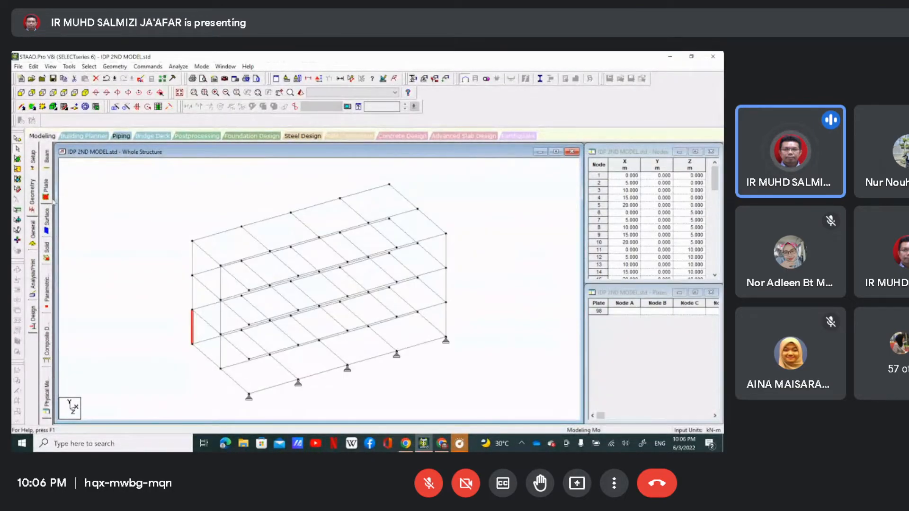
scroll(191, 278, up, 1)
click(176, 236)
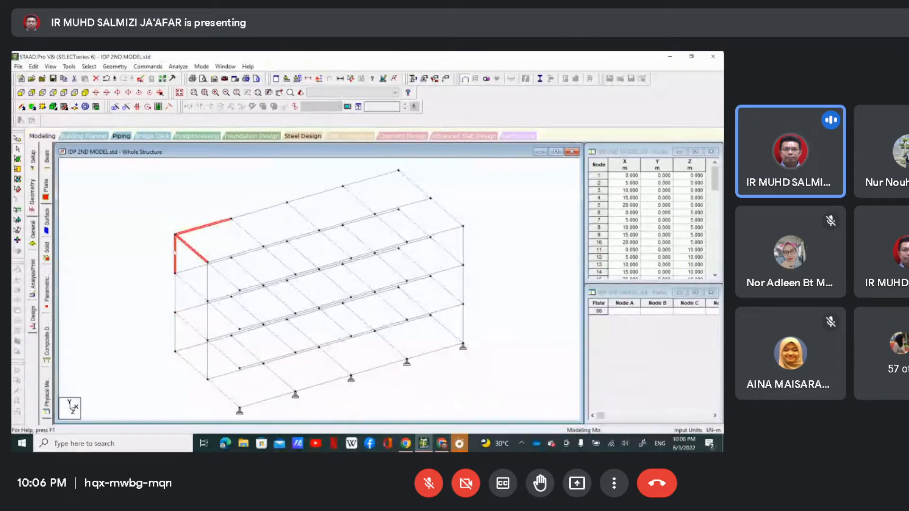
click(175, 269)
click(151, 250)
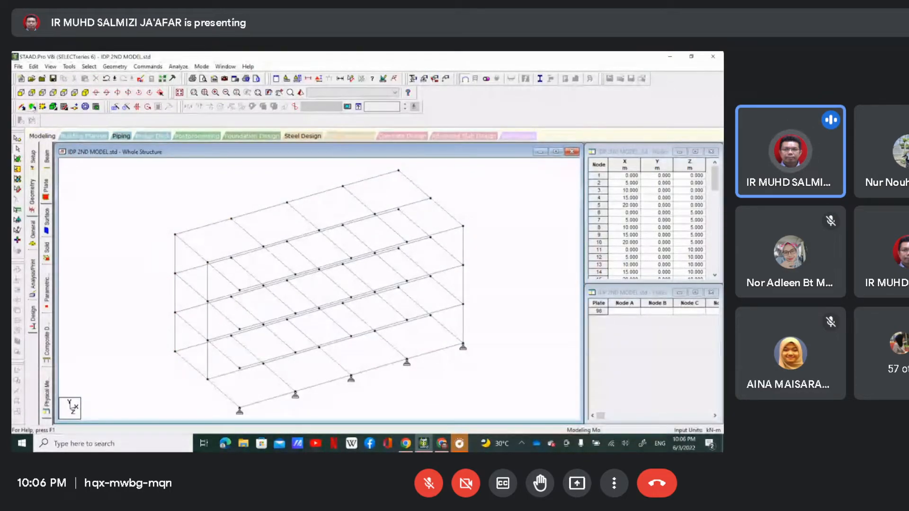
click(31, 107)
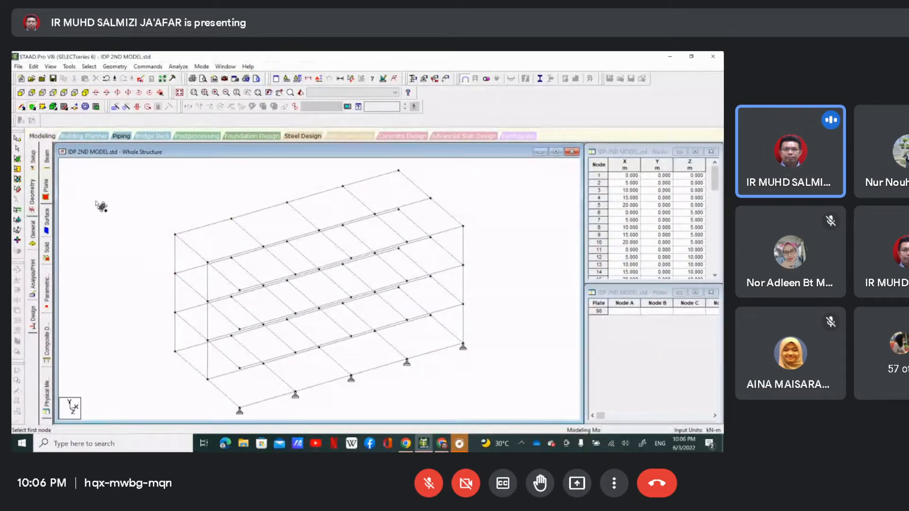
click(176, 313)
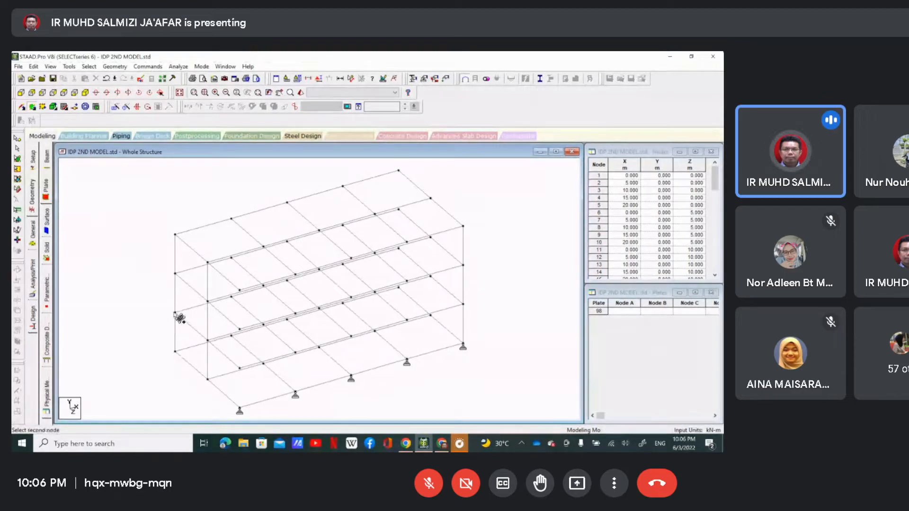
click(175, 351)
click(207, 379)
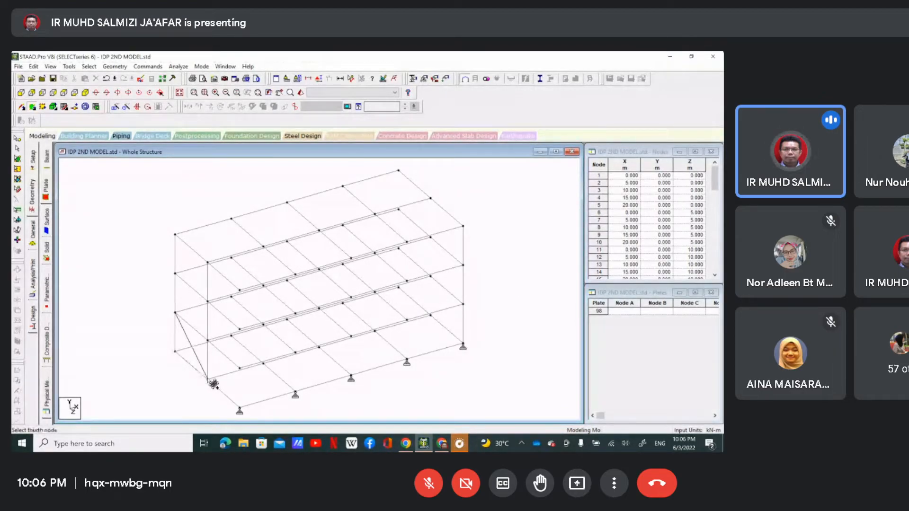
click(208, 341)
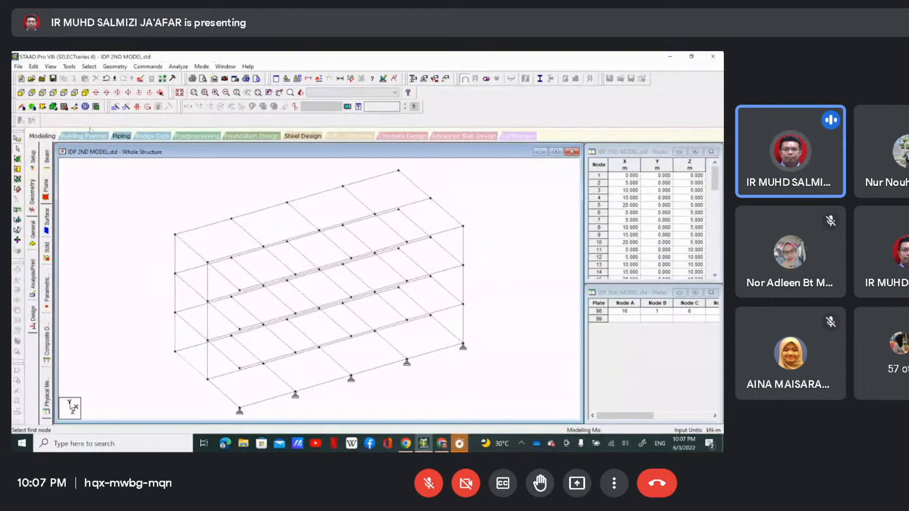
Insert a node 2 m along the 5 m beam at the top edge of the new plate.
click(75, 106)
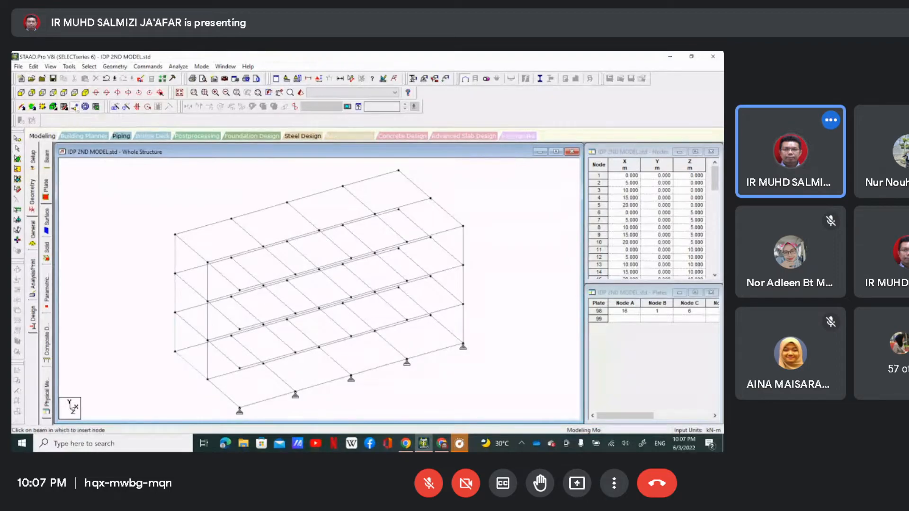
click(191, 328)
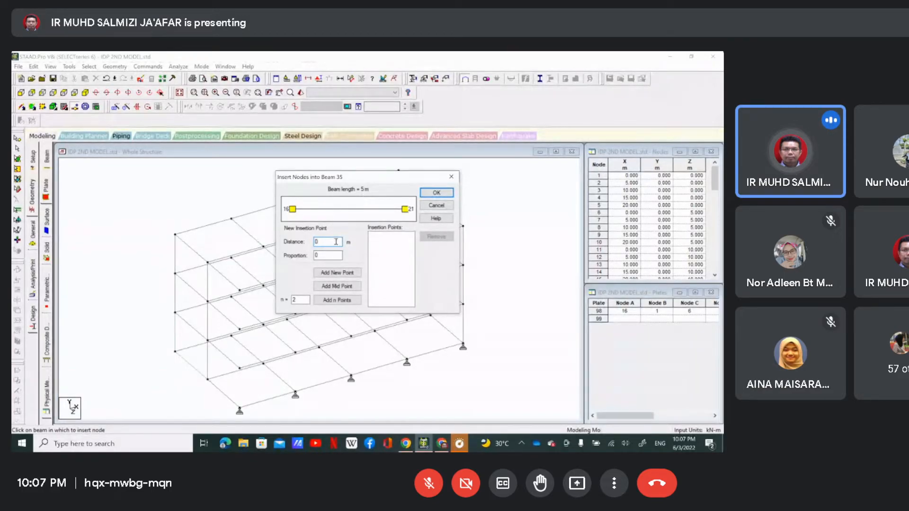
key(BackSpace)
text(2)
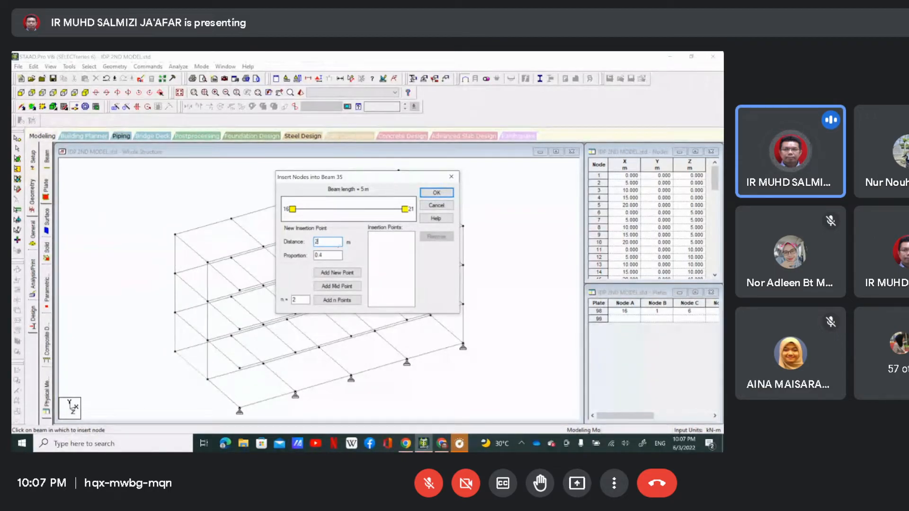
click(349, 274)
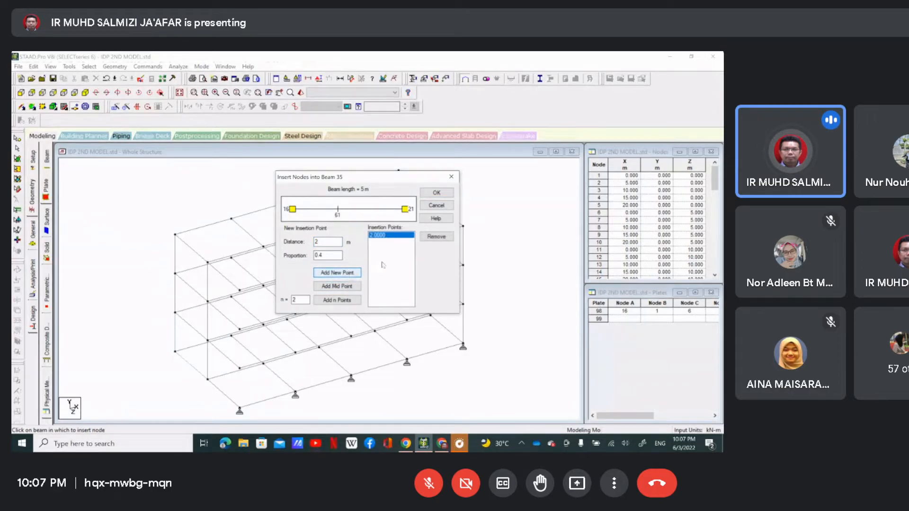
click(436, 193)
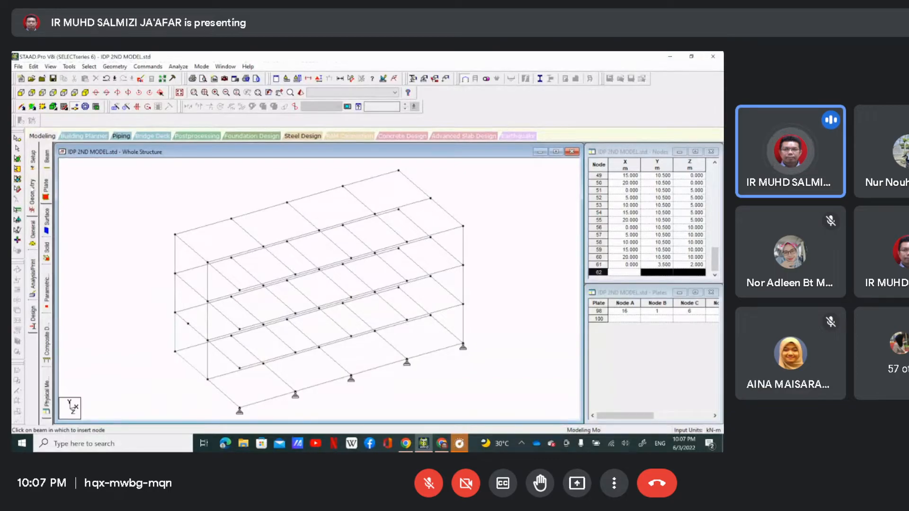
Turn on node number labels for the whole structure.
click(32, 191)
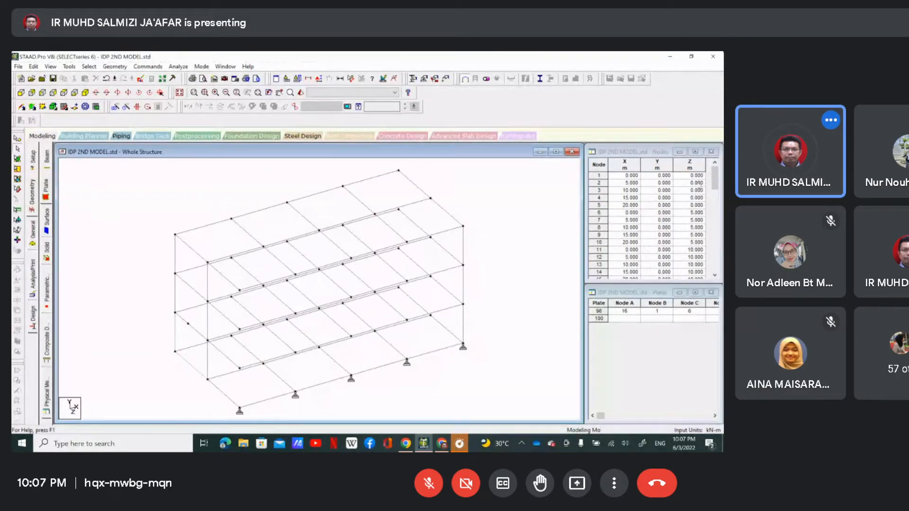
drag(715, 185, 719, 255)
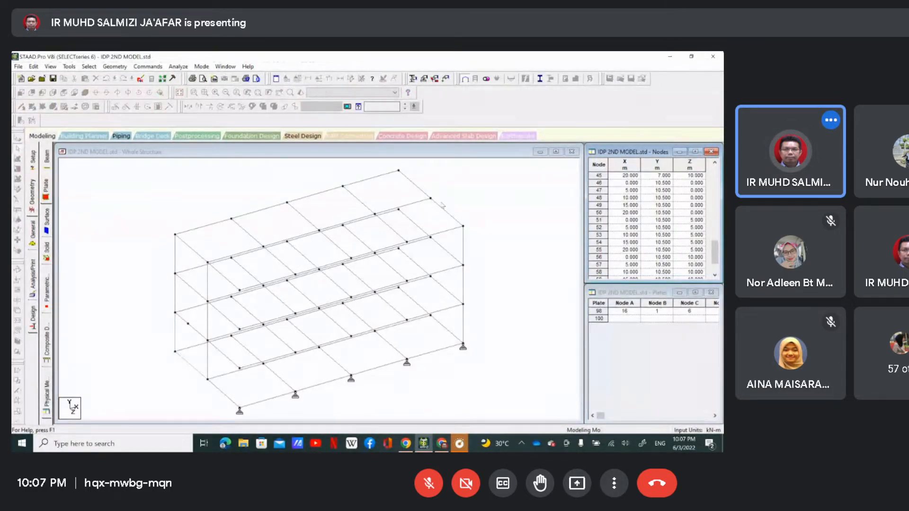
click(443, 205)
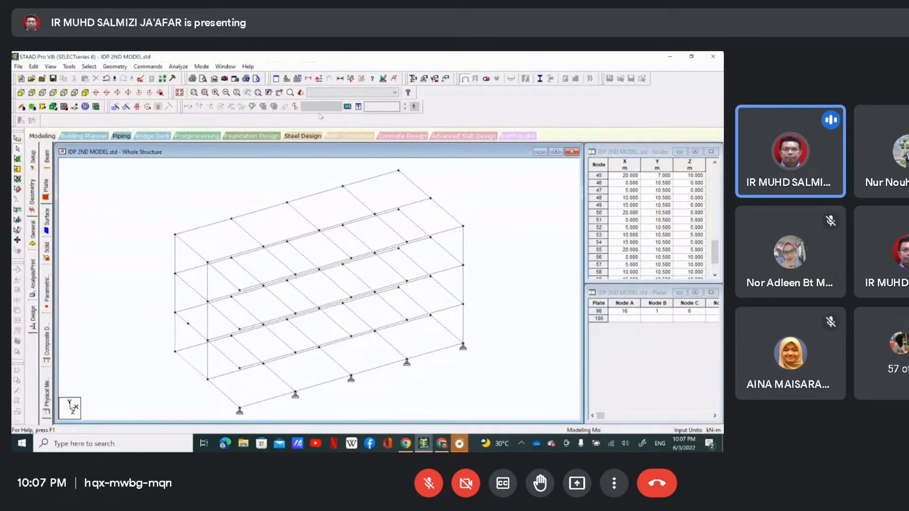
click(319, 79)
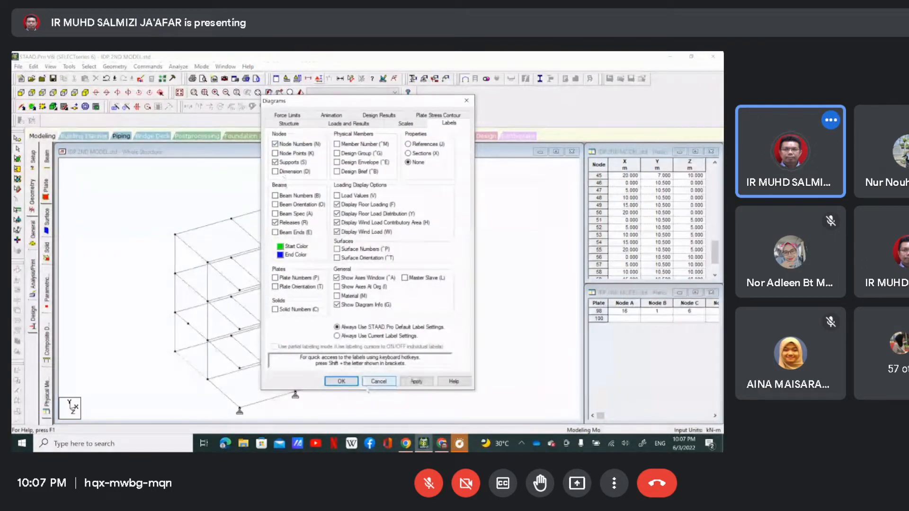
click(340, 381)
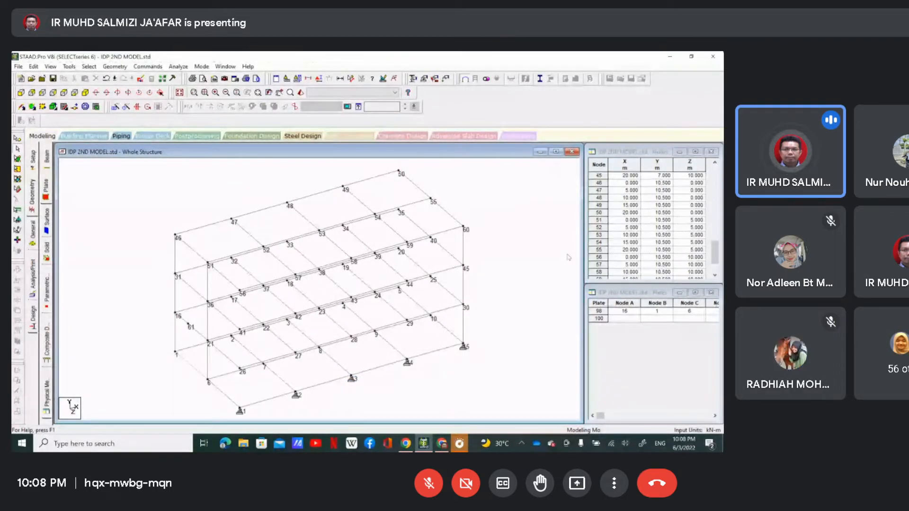
Delete node 61 on the plate's top-edge beam together with its connected entities.
scroll(605, 265, down, 2)
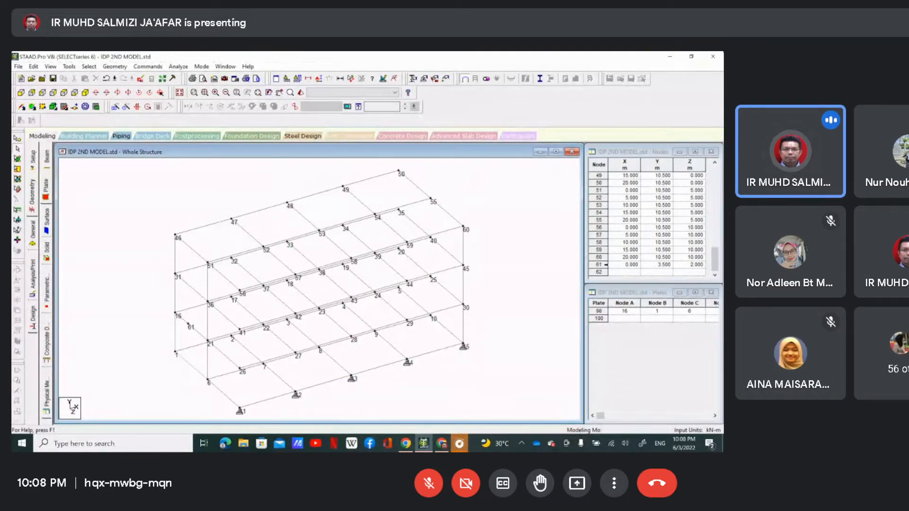
click(599, 265)
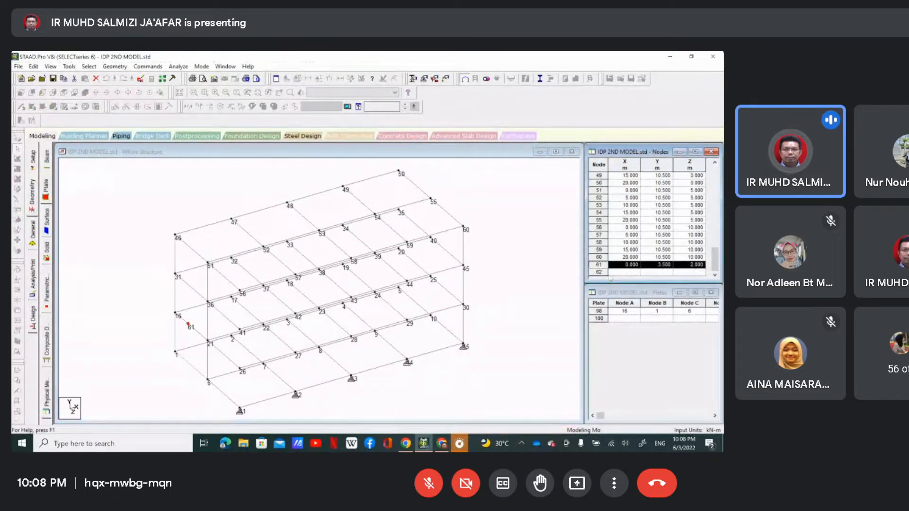
key(Delete)
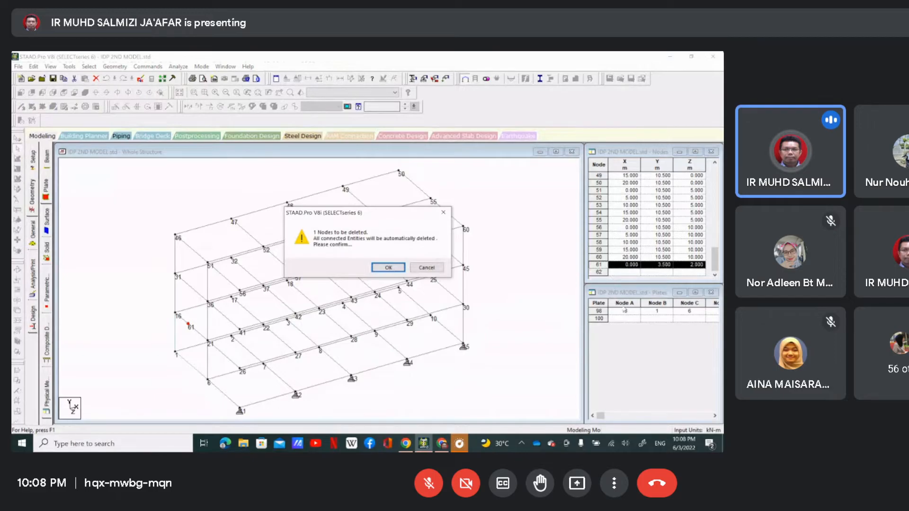
click(388, 268)
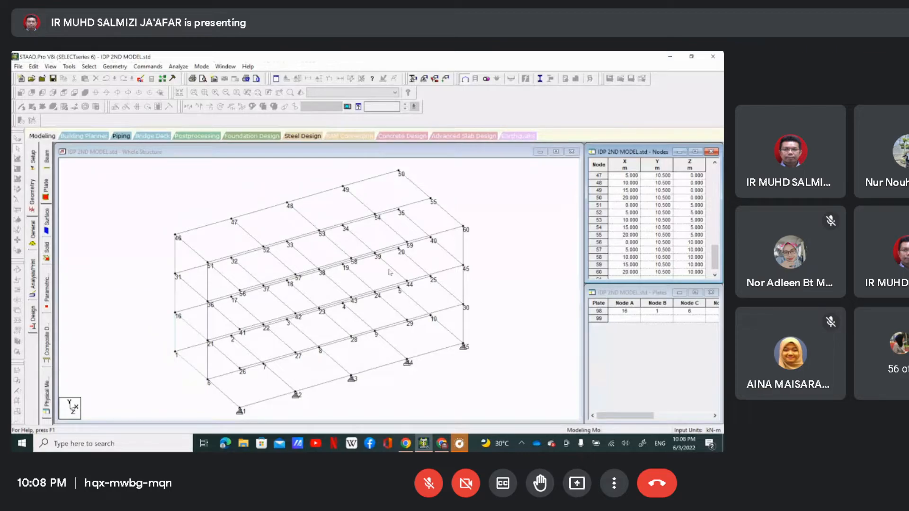
click(109, 210)
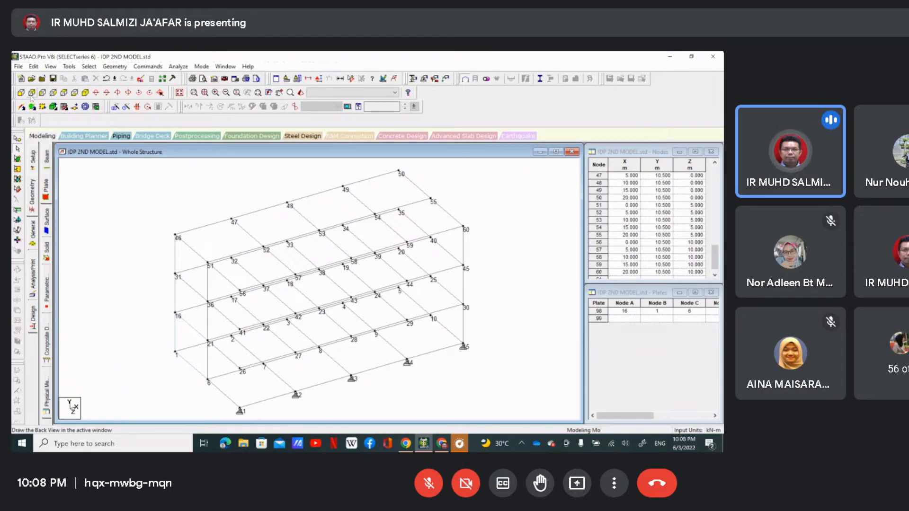
Save the changes to IDP 2ND MODEL.std and start a new model.
click(18, 67)
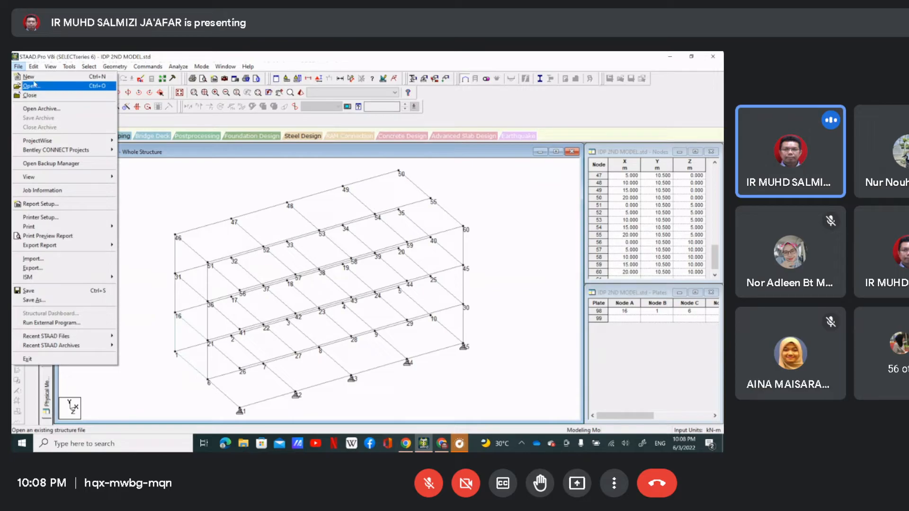
click(33, 85)
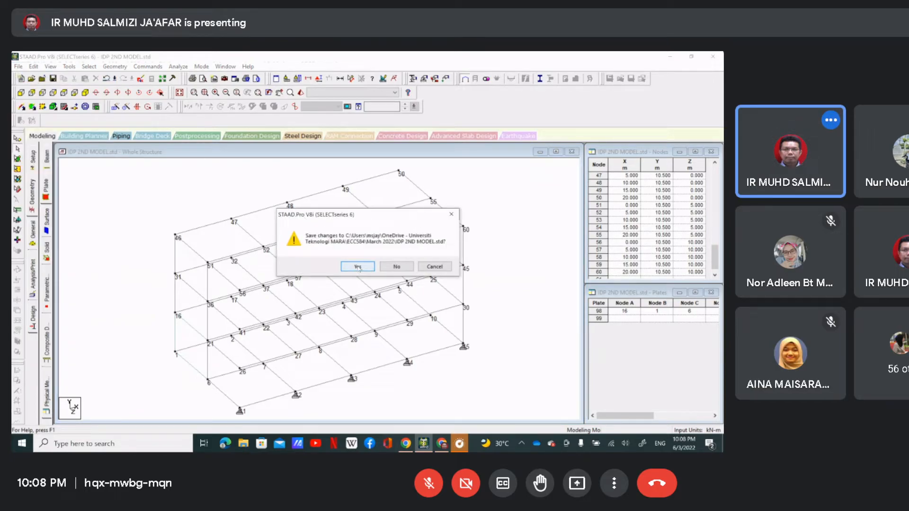
click(358, 267)
Name the new Space model IDP CONT BEAM, keep metre and kilonewton units, and create it with Add Beam as the starting mode.
click(400, 186)
key(BackSpace)
key(BackSpace)
key(BackSpace)
key(BackSpace)
key(BackSpace)
key(BackSpace)
key(BackSpace)
key(BackSpace)
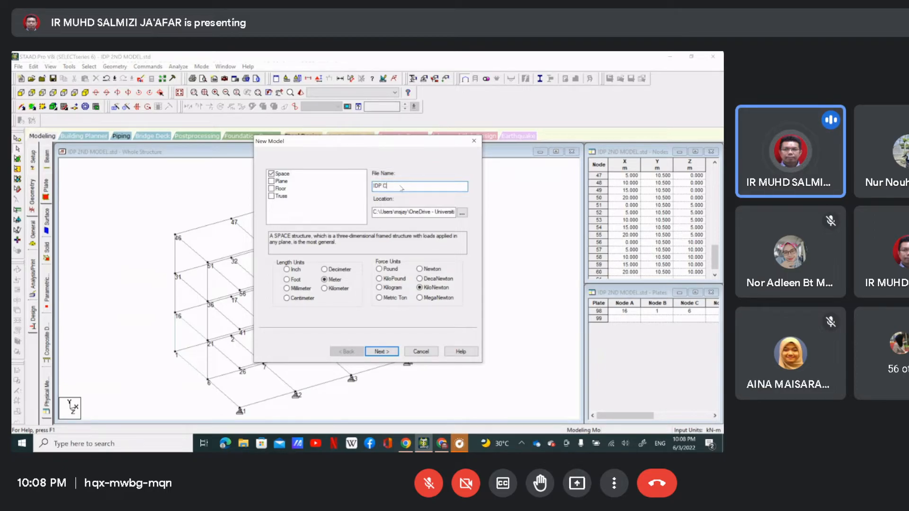
text(IDP CONT REAM)
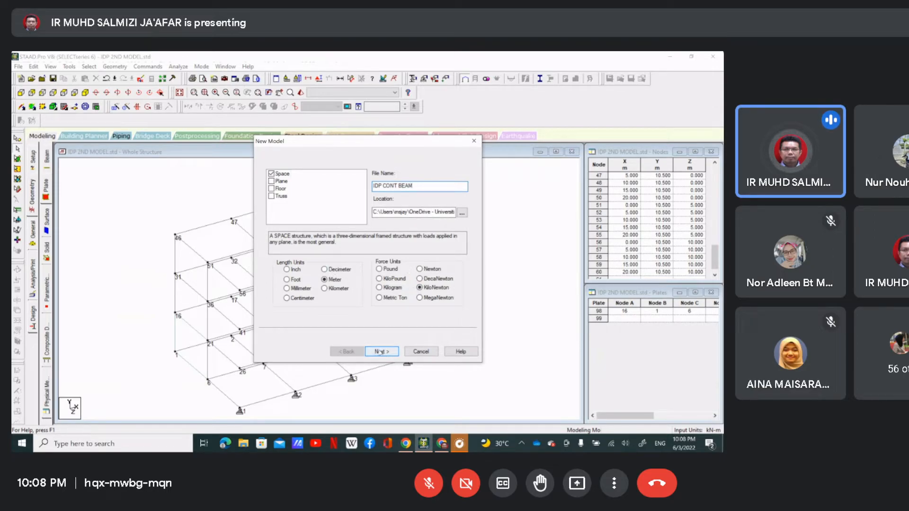
click(381, 351)
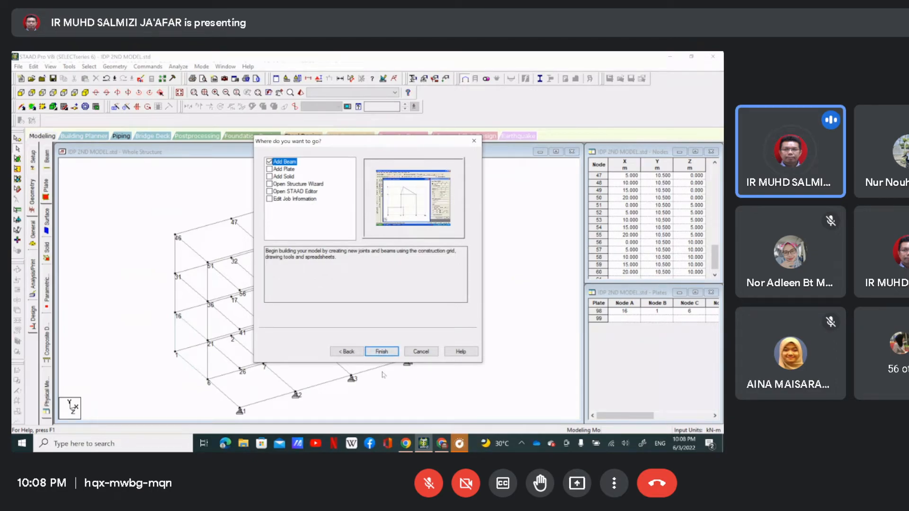
click(381, 352)
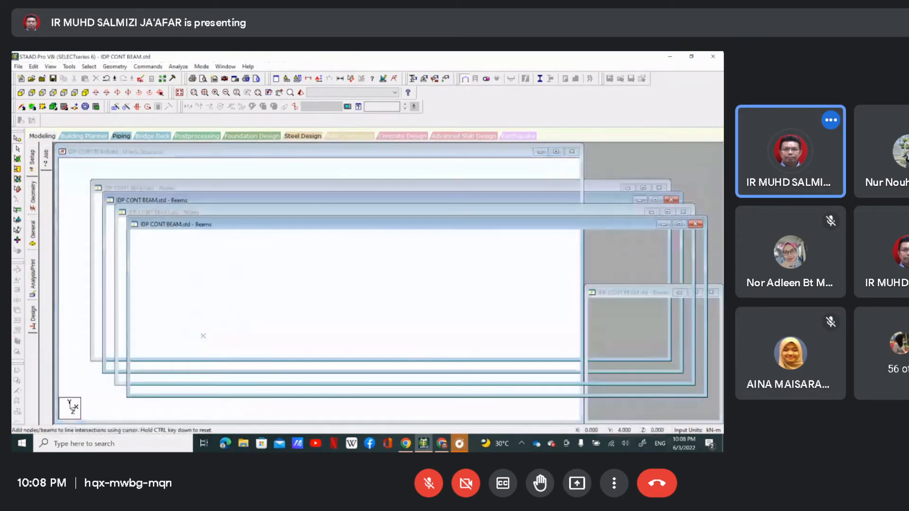
Draw three consecutive 1 m beams along the X axis from the grid origin to X = 3 m, and leave the snap grid.
click(238, 394)
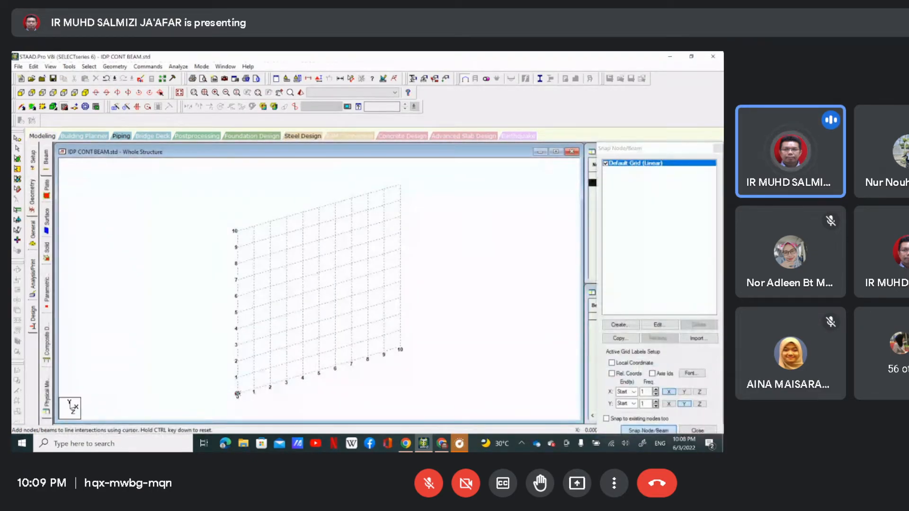
click(253, 389)
click(270, 385)
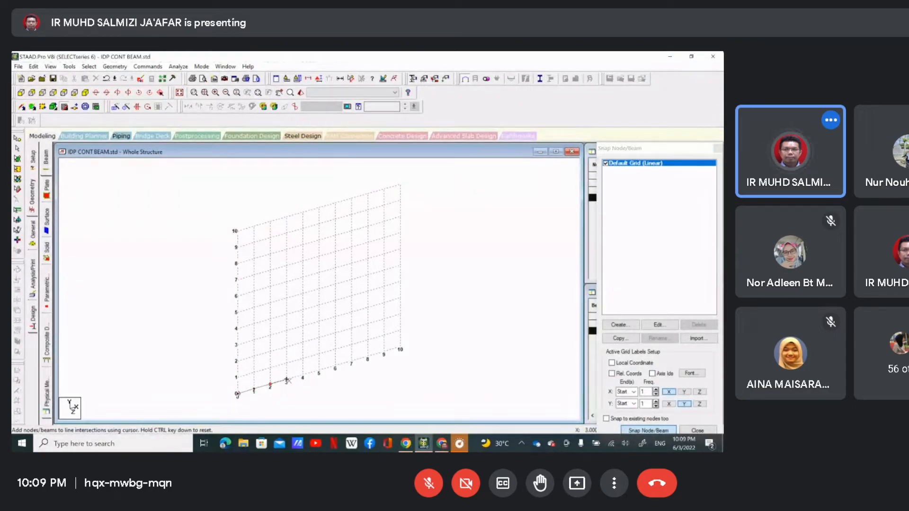
click(286, 380)
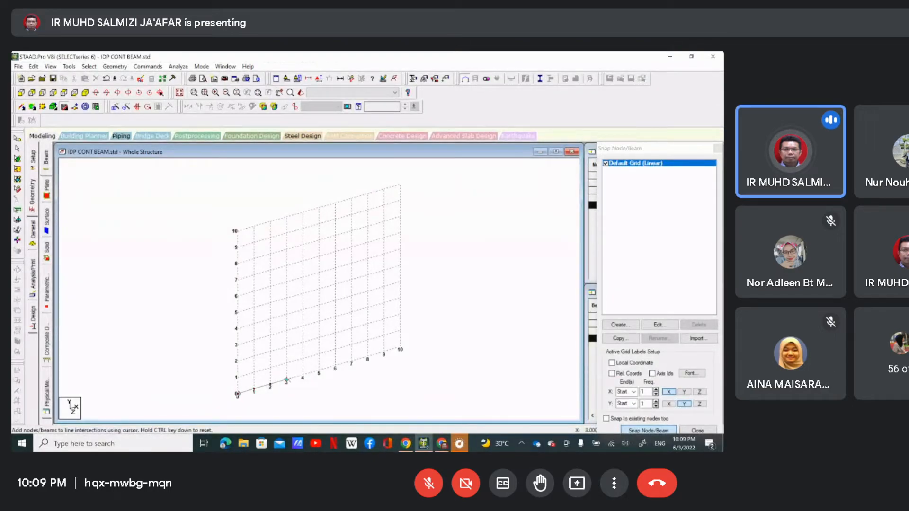
key(Escape)
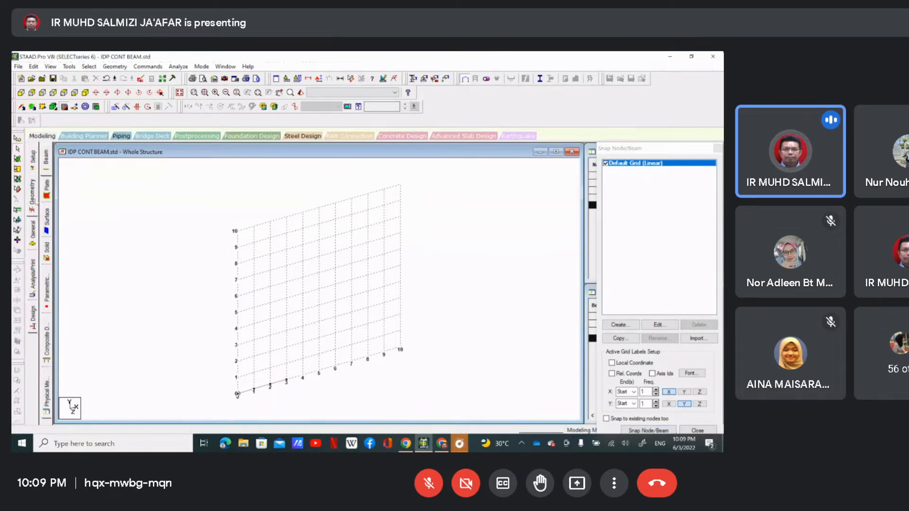
click(33, 199)
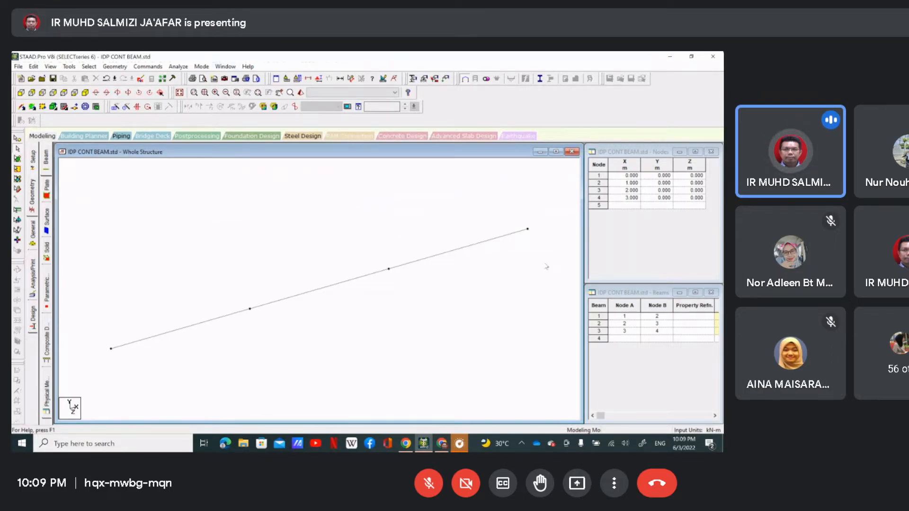
Set the X coordinate of node 2 to 6 m.
click(626, 191)
click(628, 182)
text(1)
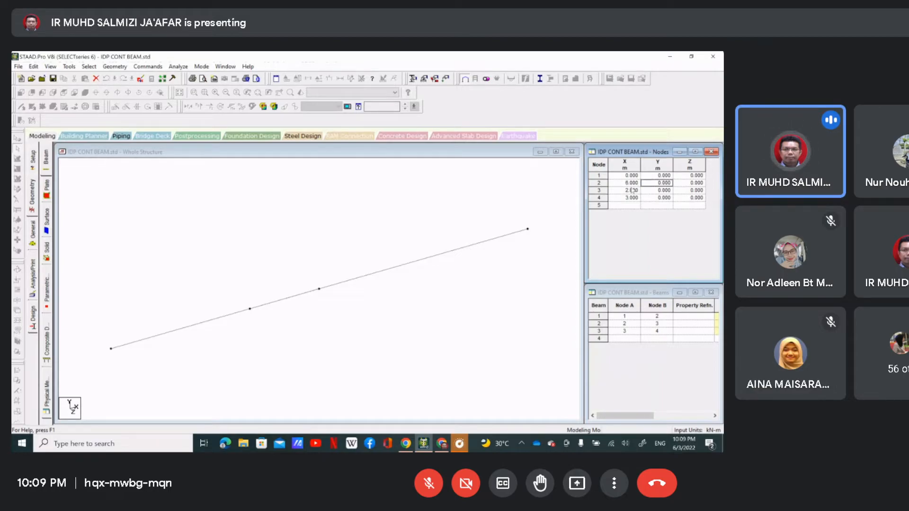
click(632, 190)
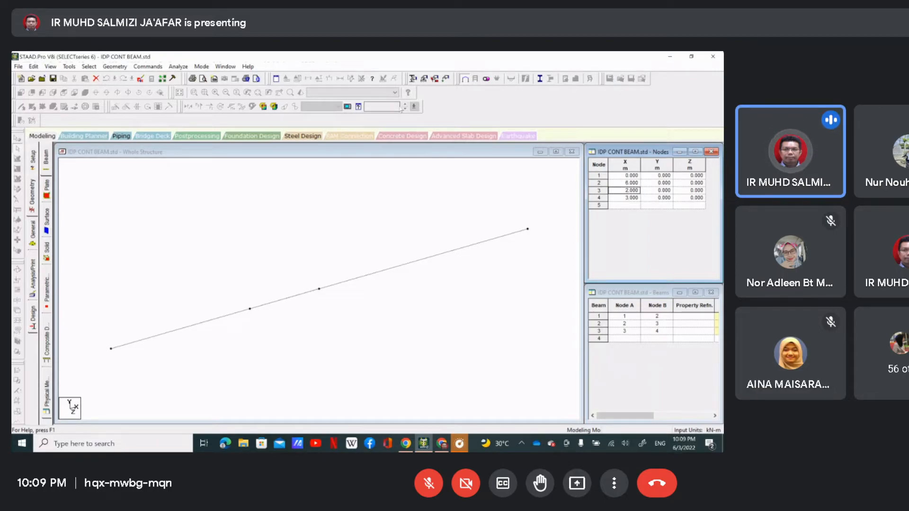
click(301, 264)
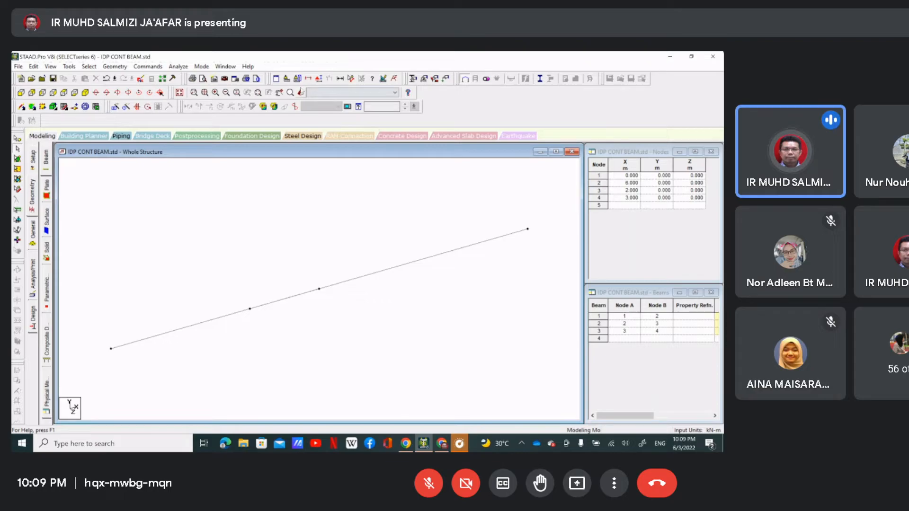
Turn on node number labels for the continuous beam.
click(319, 78)
click(297, 144)
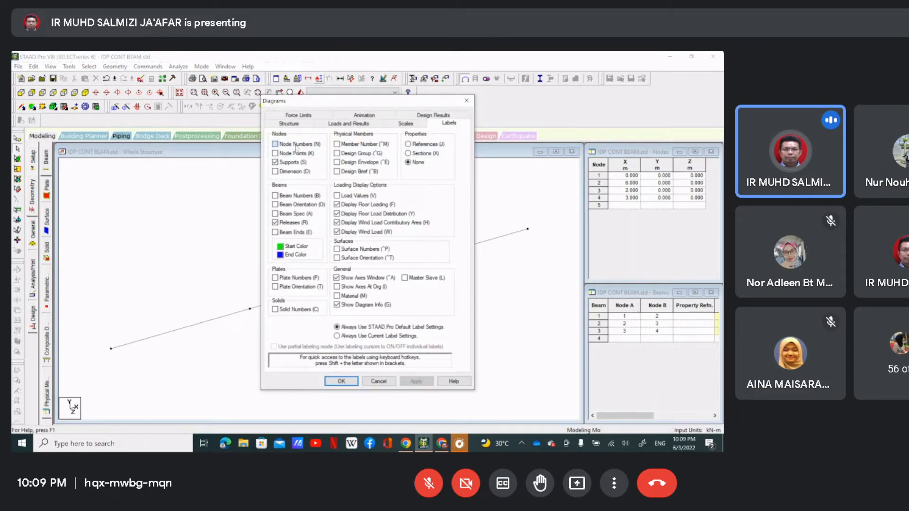
click(341, 382)
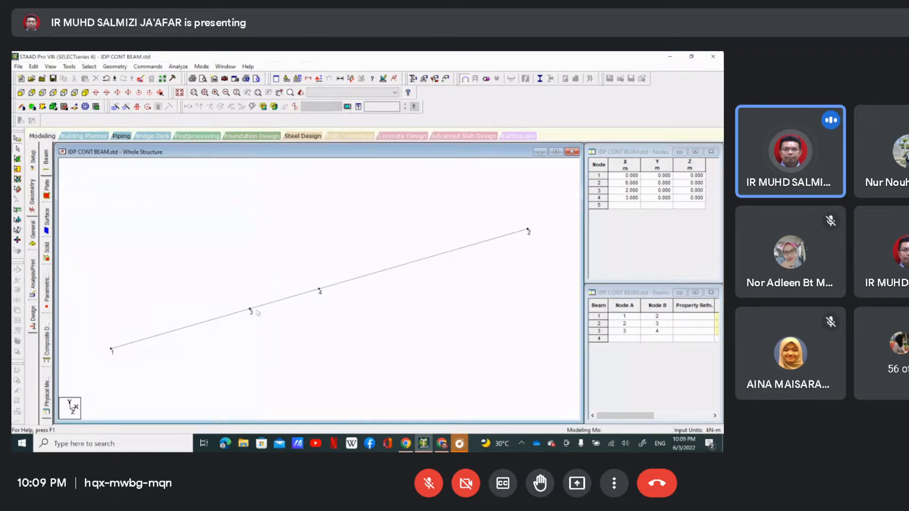
Set the X coordinate of node 3 to 12 m and of node 4 to 18 m.
click(623, 191)
text(12)
key(Tab)
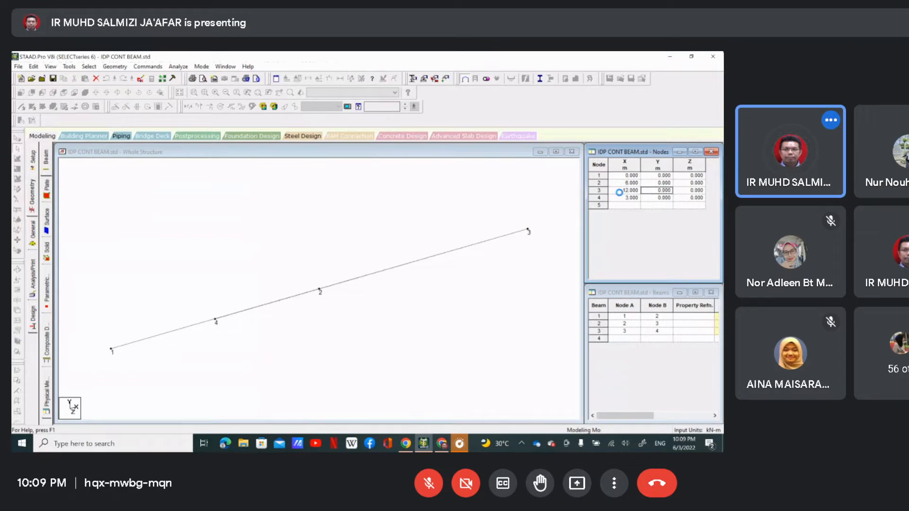
click(629, 200)
text(18)
key(Tab)
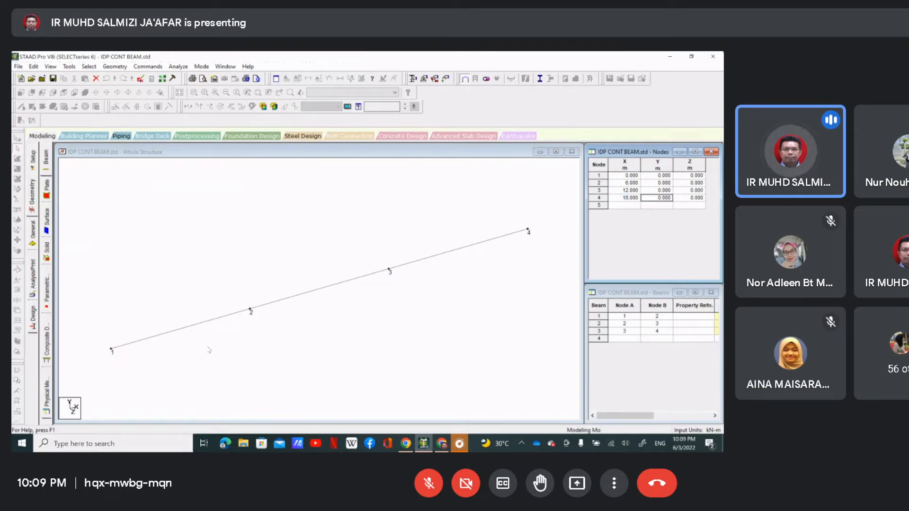
Define a rectangular concrete section with YD 0.6 m and ZD 0.2 m.
click(33, 237)
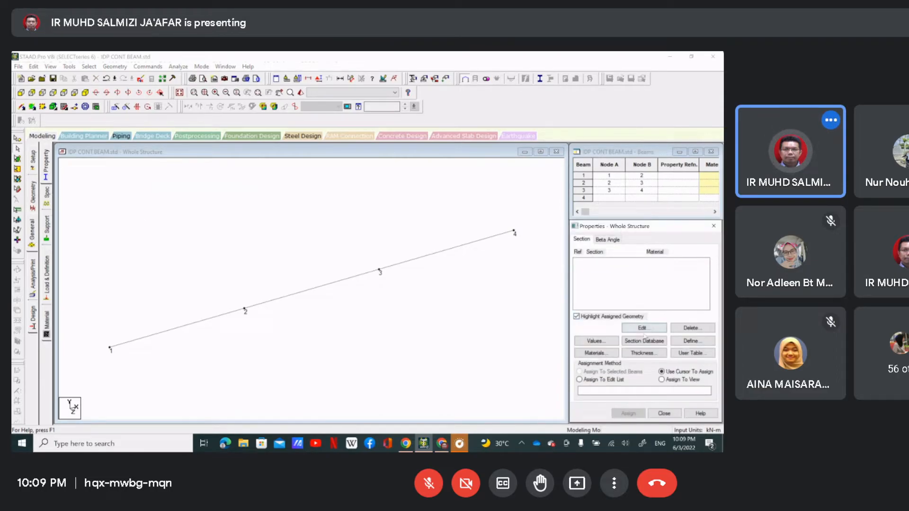
click(692, 341)
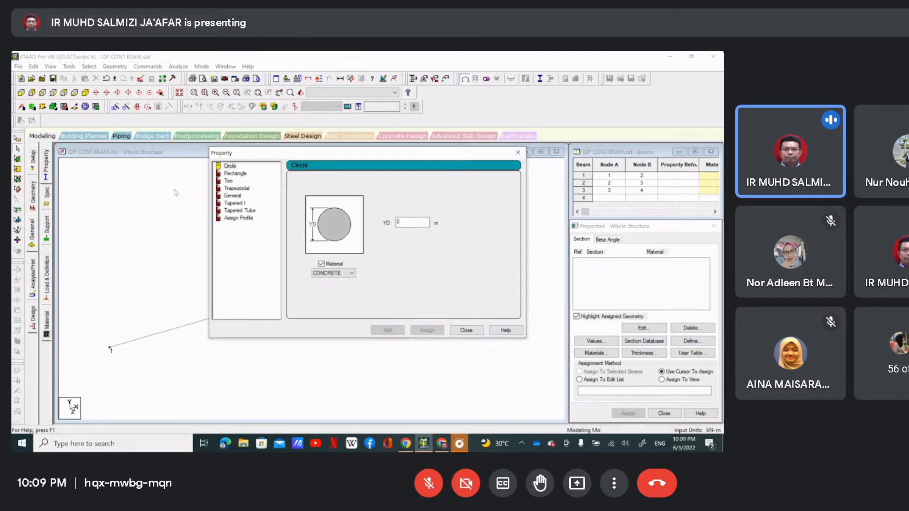
click(218, 175)
double_click(407, 217)
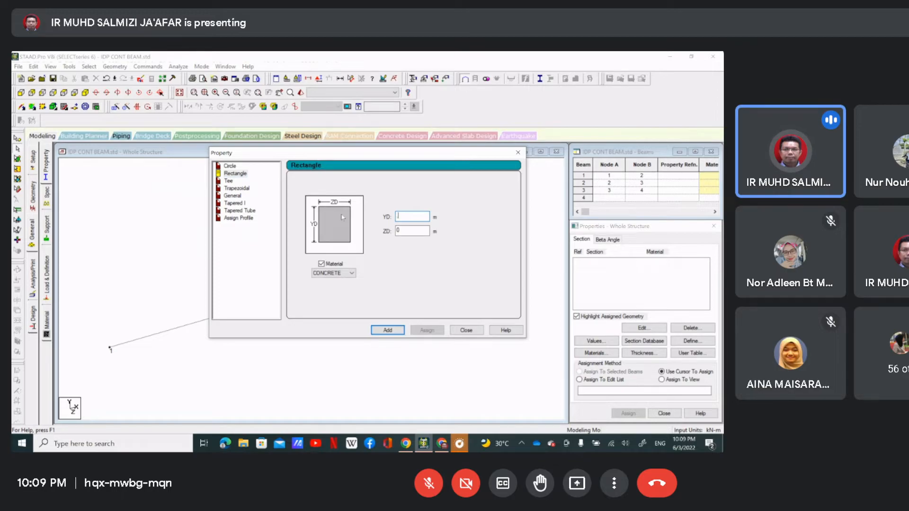
text(0.2)
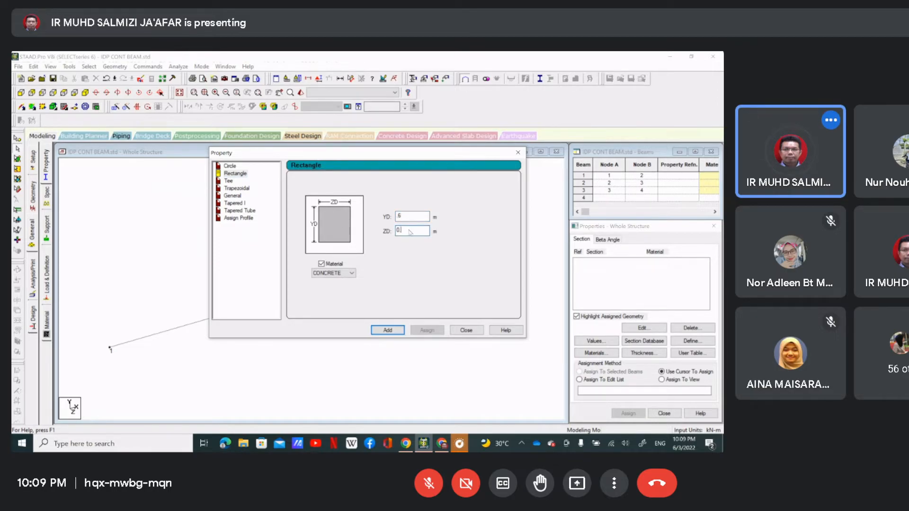
click(396, 330)
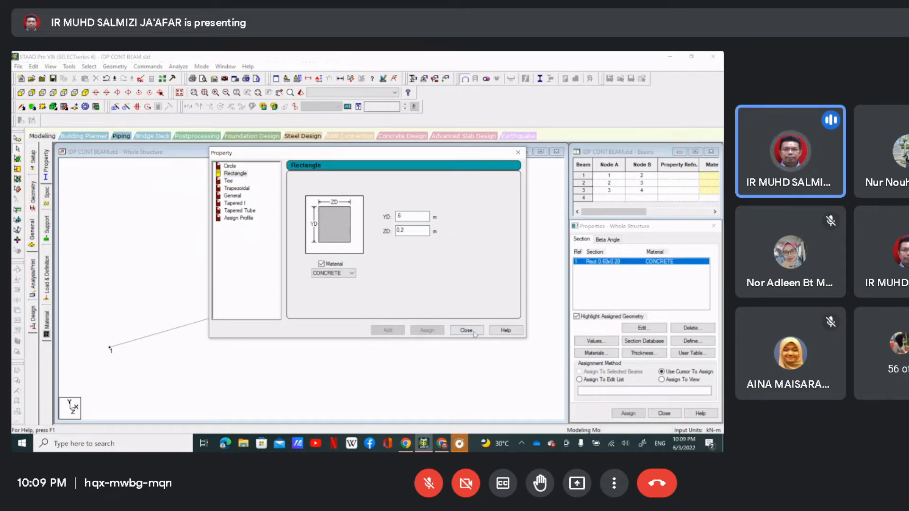
click(466, 330)
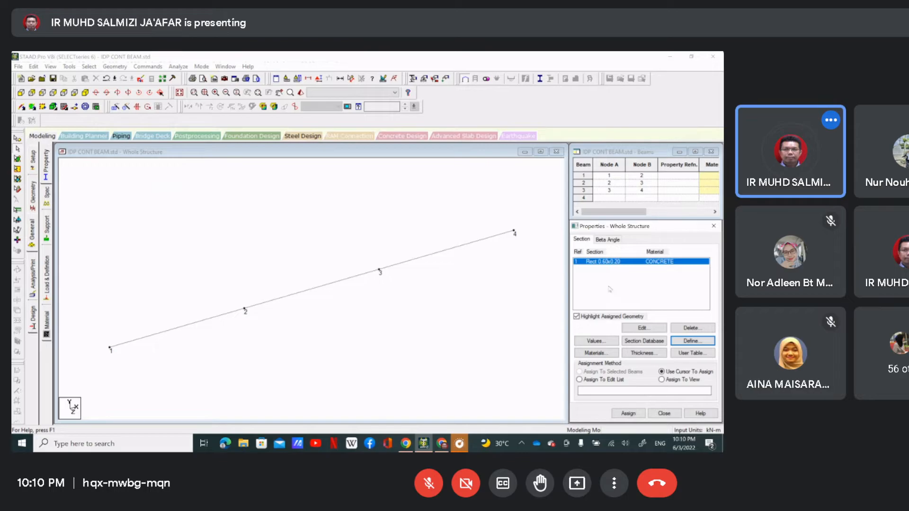
Assign the Rect 0.60x0.20 section to all three beam spans.
click(624, 415)
click(141, 340)
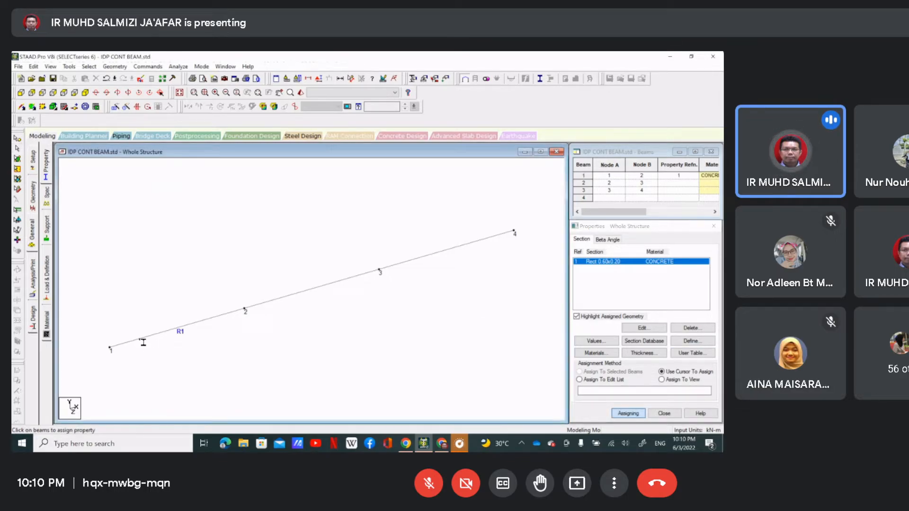
click(292, 299)
click(416, 260)
click(664, 413)
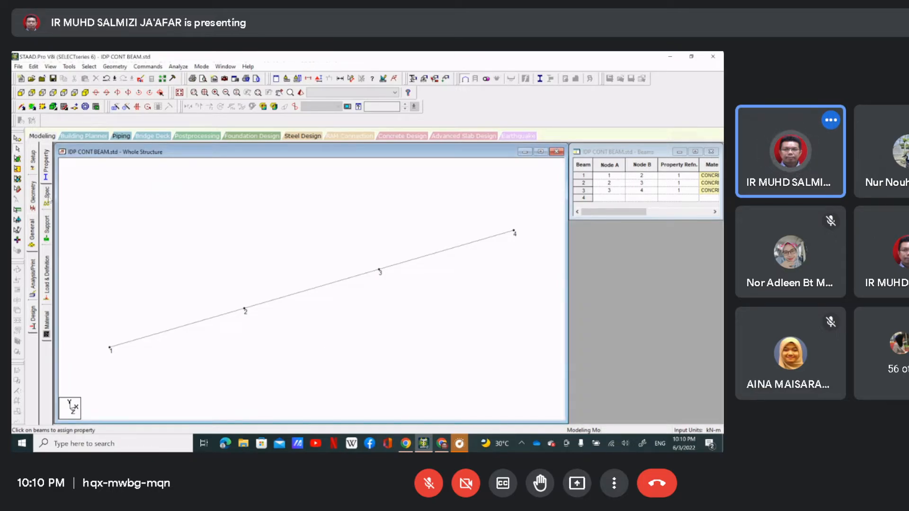
Create a pinned support definition.
click(49, 232)
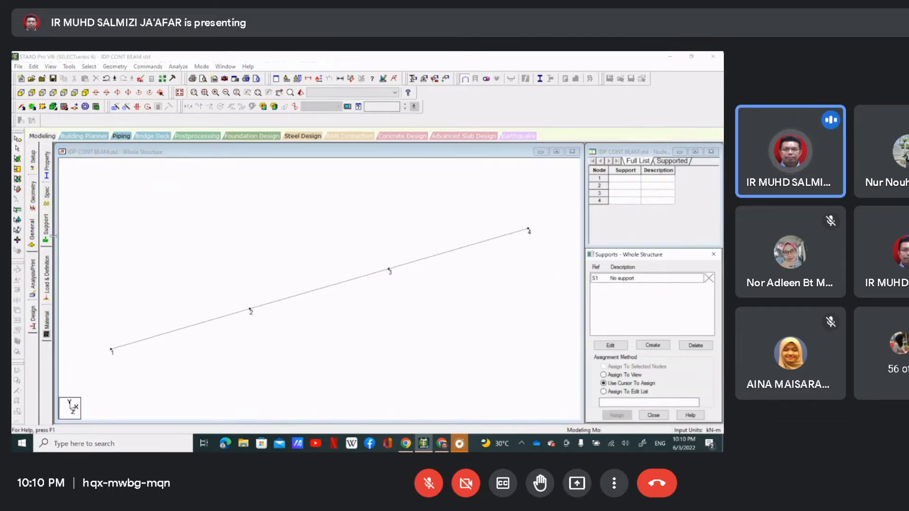
click(653, 345)
click(576, 234)
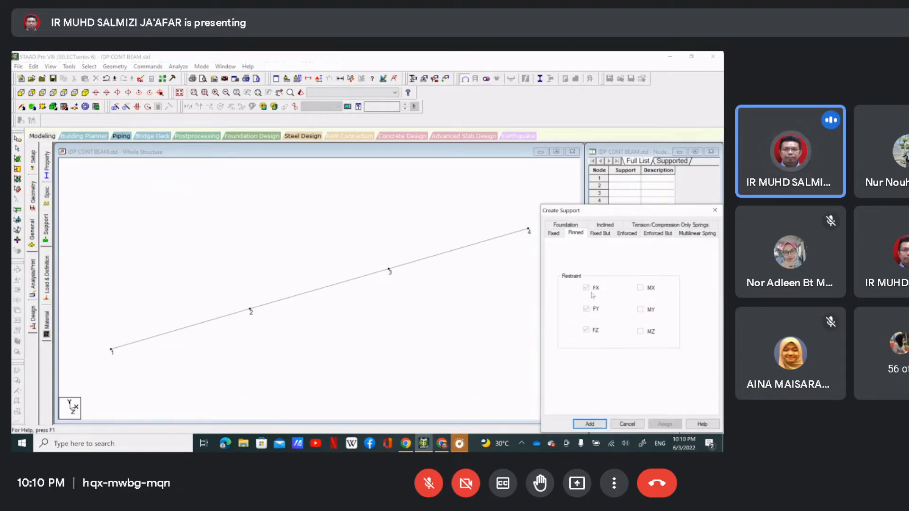
click(590, 424)
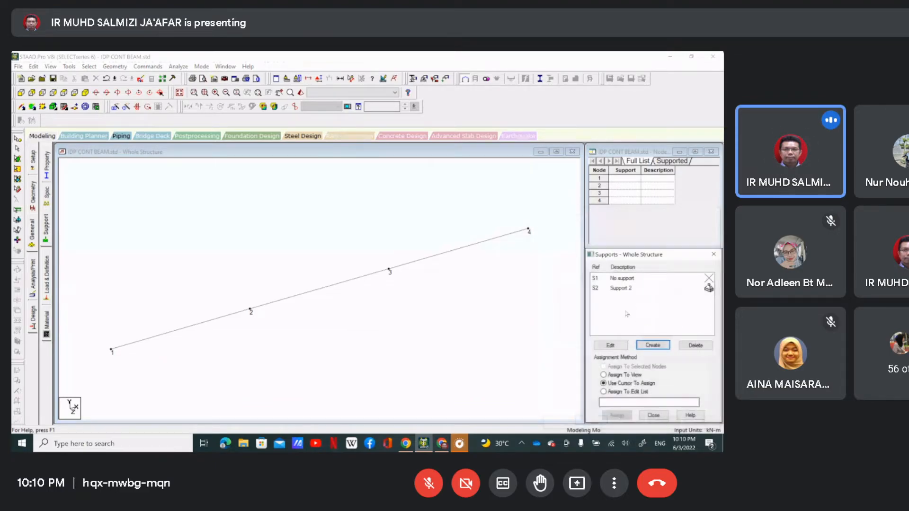
Assign the pinned support to nodes 1, 2, 3 and 4.
click(628, 288)
click(616, 416)
click(112, 350)
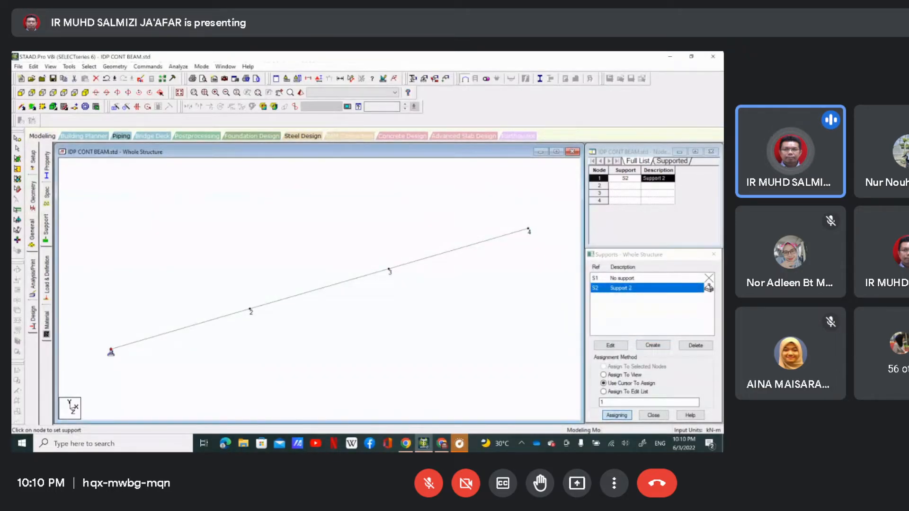
click(250, 312)
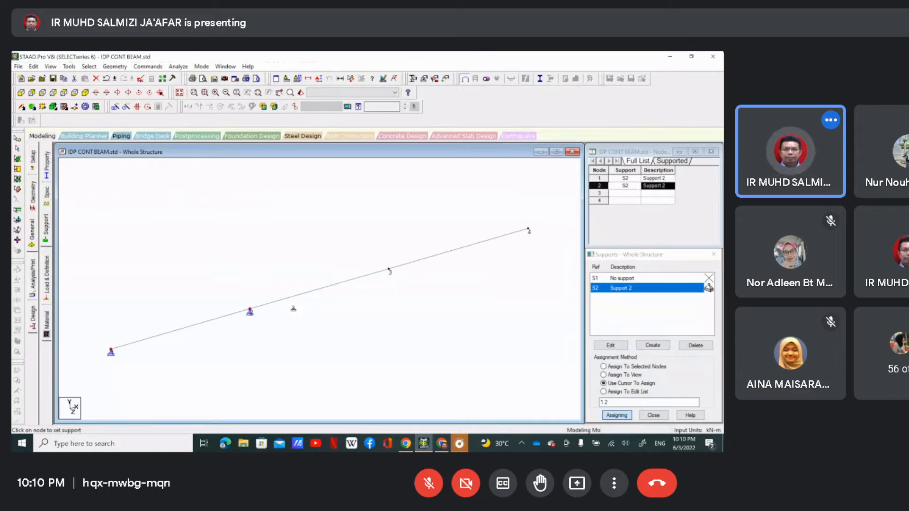
click(389, 272)
click(528, 230)
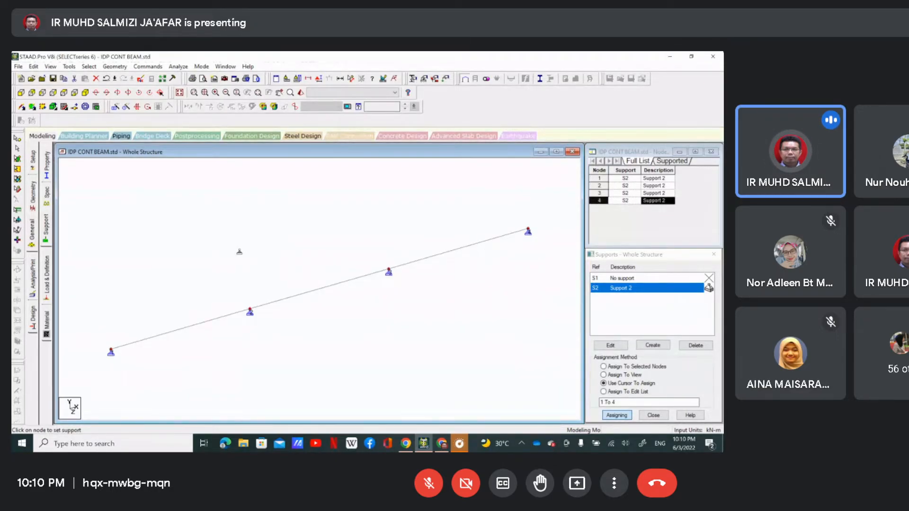
Create a primary load case of type Dead titled LOAD CASE 1 SELFWEIGHT.
click(46, 279)
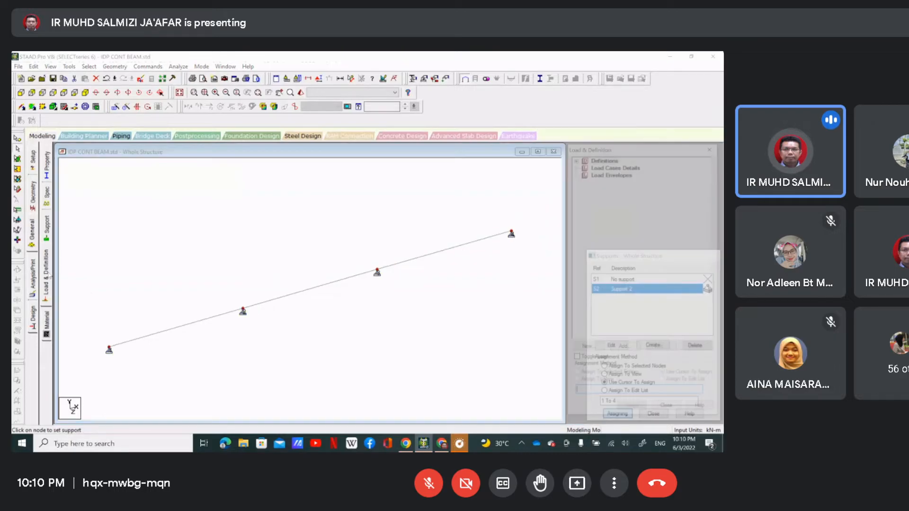
click(597, 168)
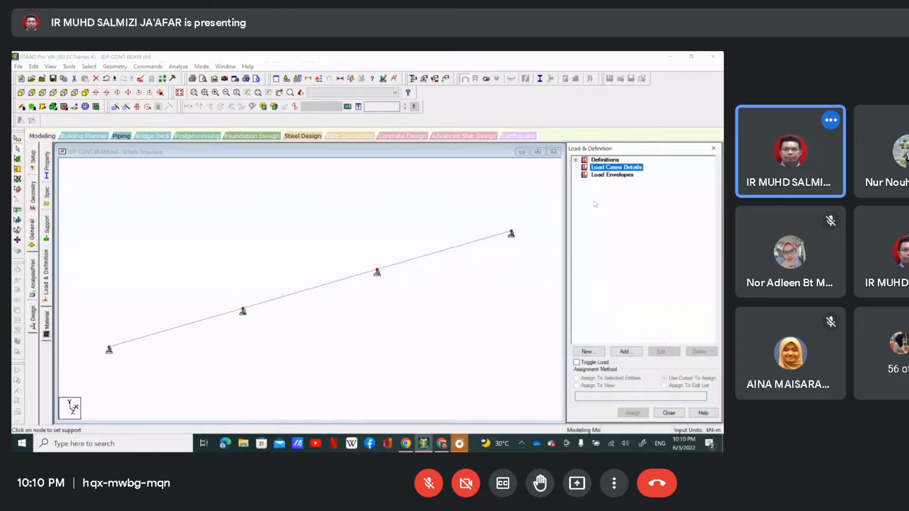
click(589, 353)
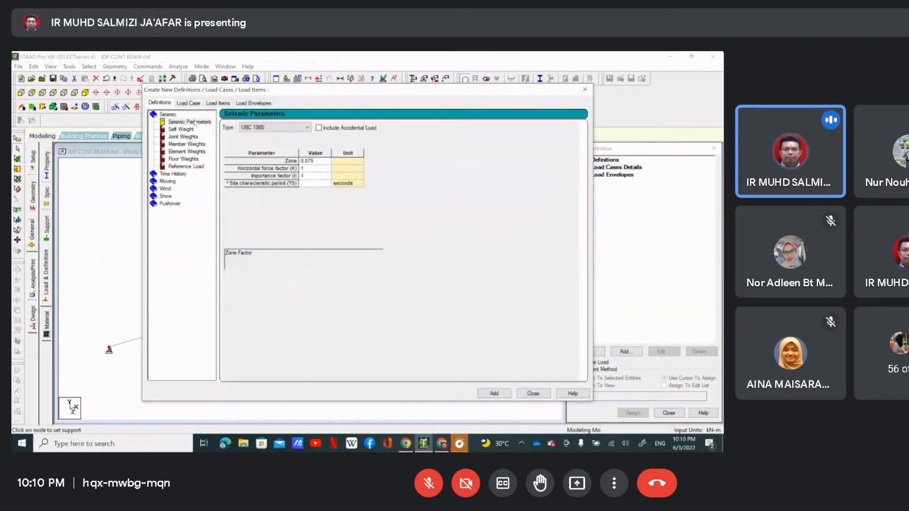
click(198, 103)
click(372, 190)
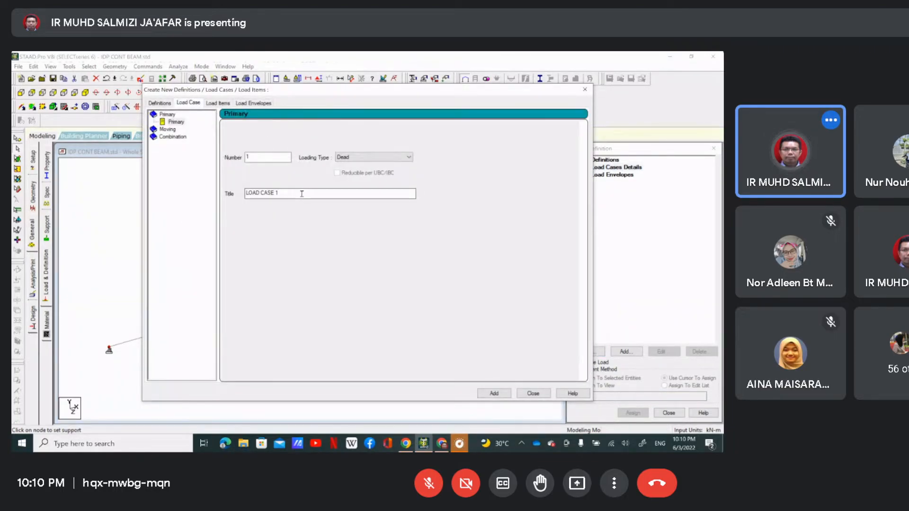
text(SELFWEIGHT)
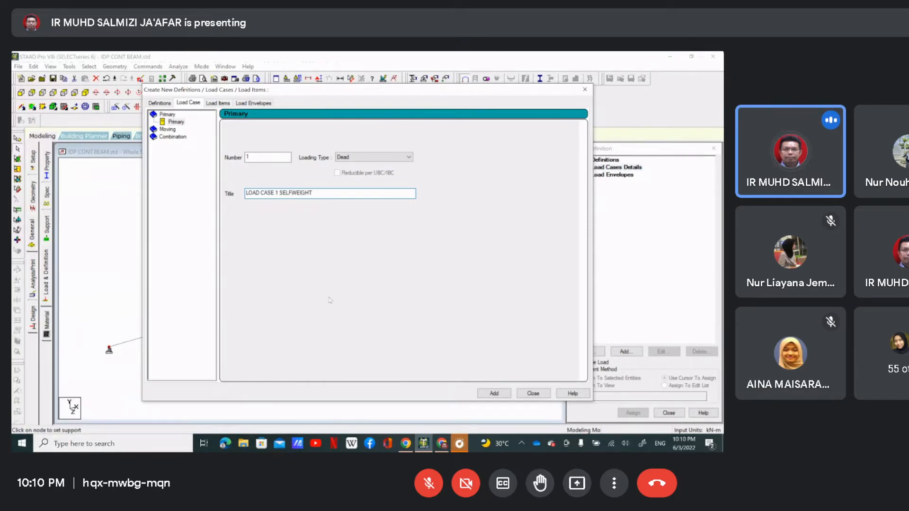
click(492, 393)
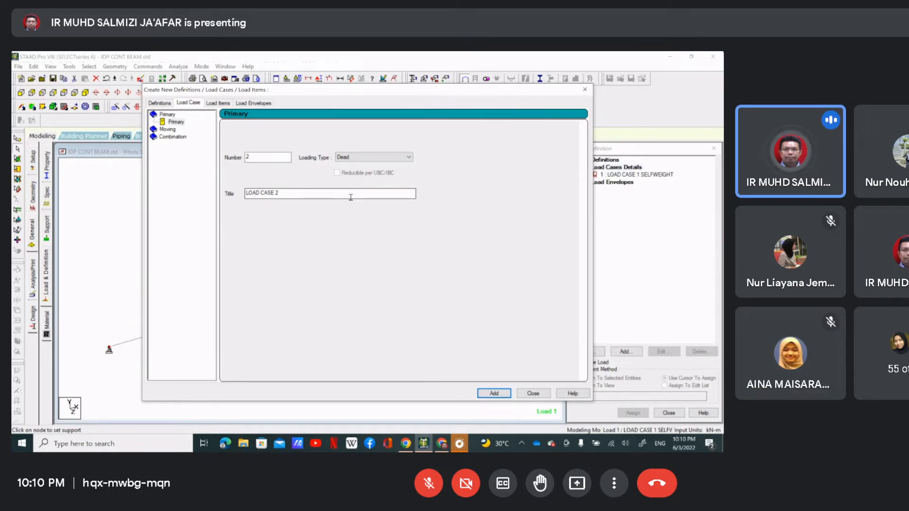
Create a second primary load case of type Live titled LOAD CASE 2 VARIABLE LOAD.
click(366, 159)
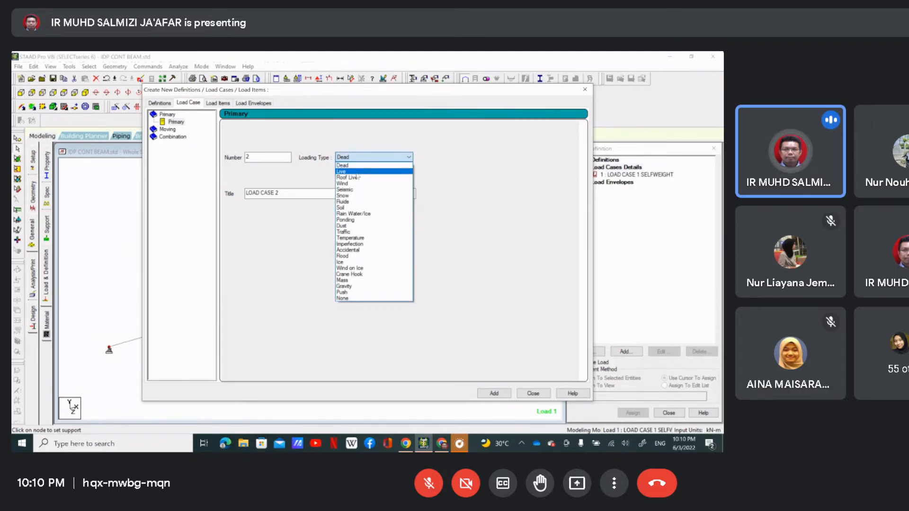
click(358, 172)
click(317, 197)
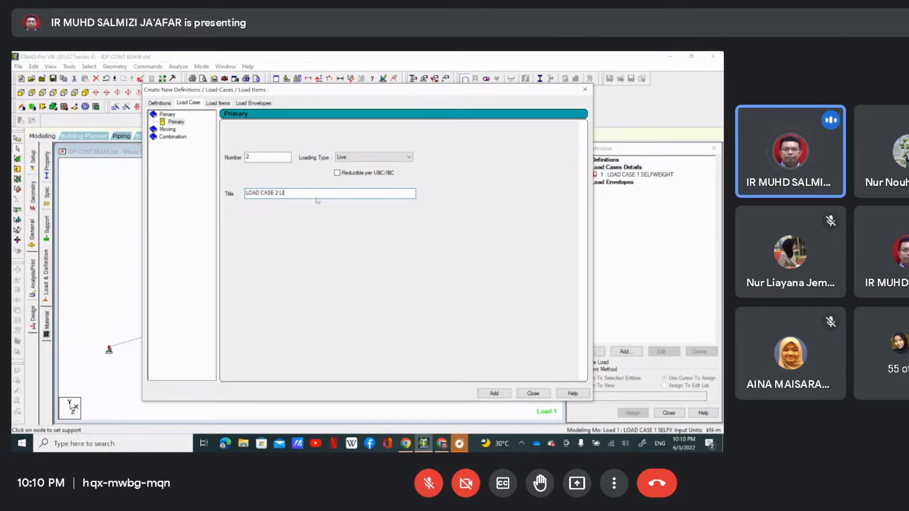
text(L)
key(BackSpace)
text(VA)
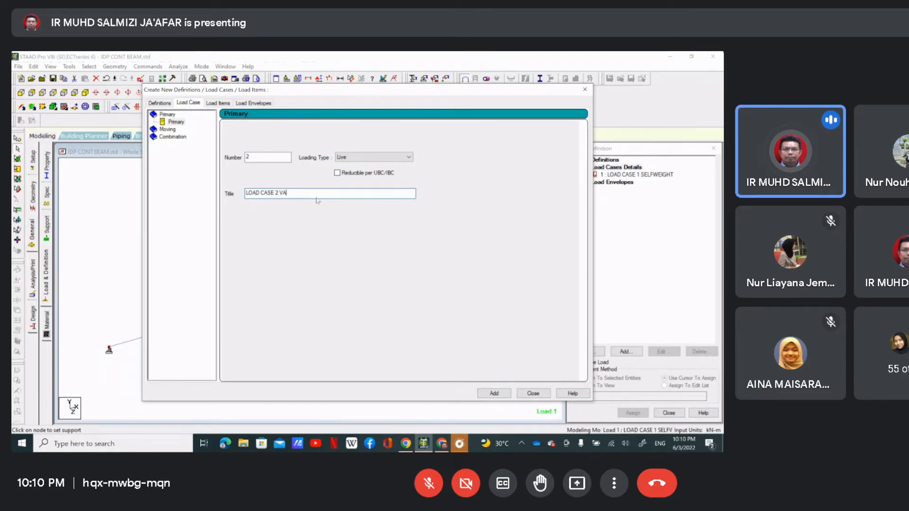
text(RIABLE )
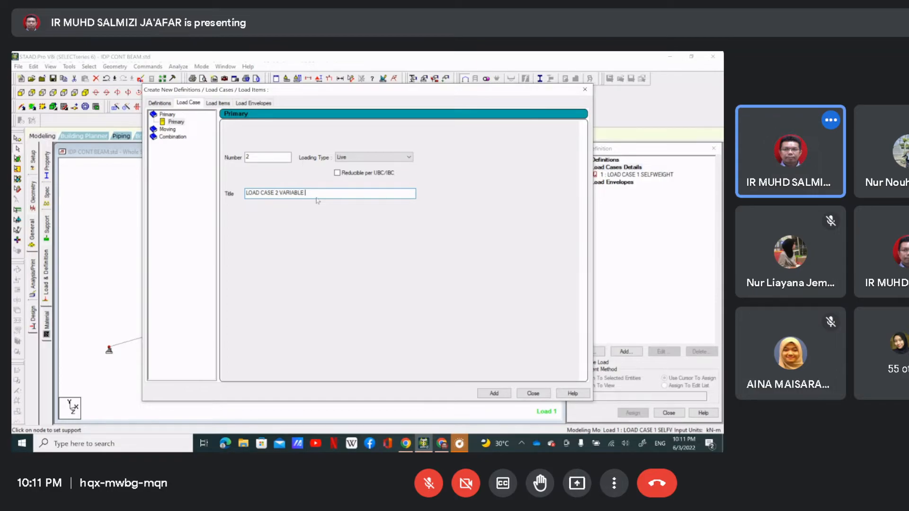
text(LOAD)
click(494, 394)
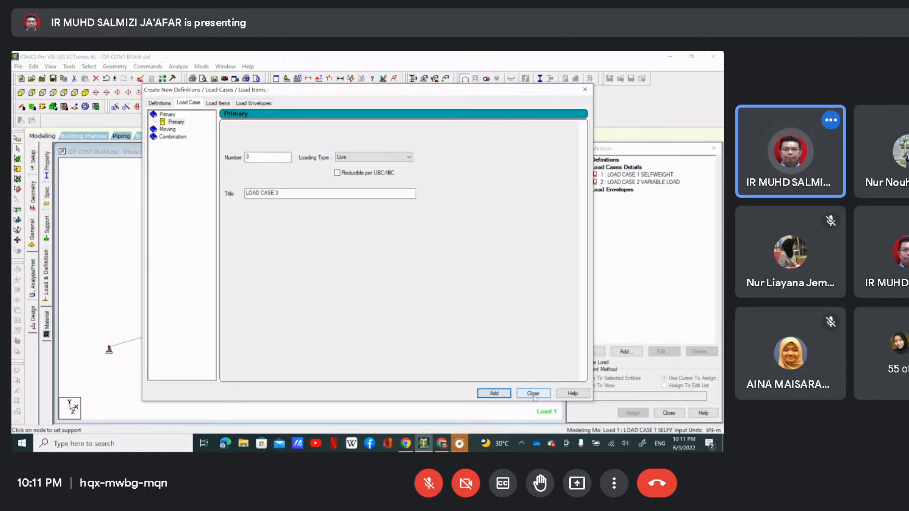
Add a combination named COMBINATION LOAD CASE 3 SLS that includes load cases 1 and 2, each with factor 1.
click(169, 137)
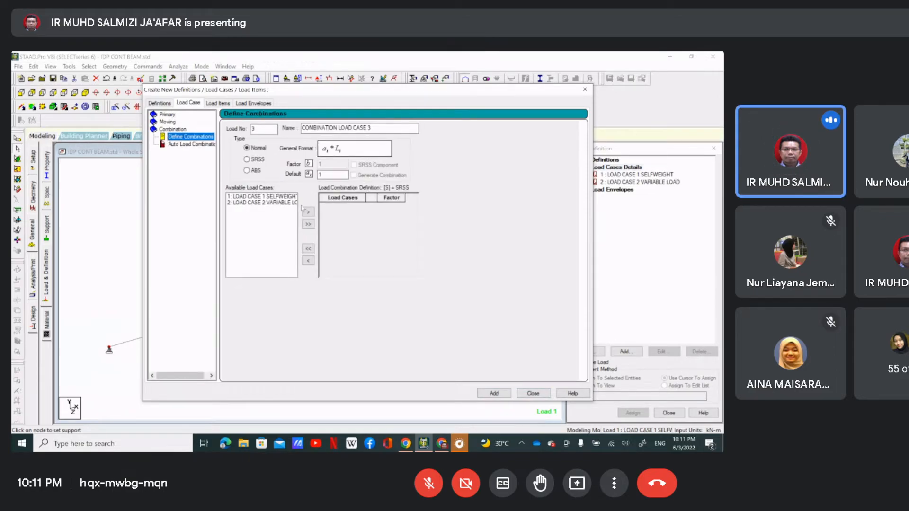
click(388, 129)
text(LS)
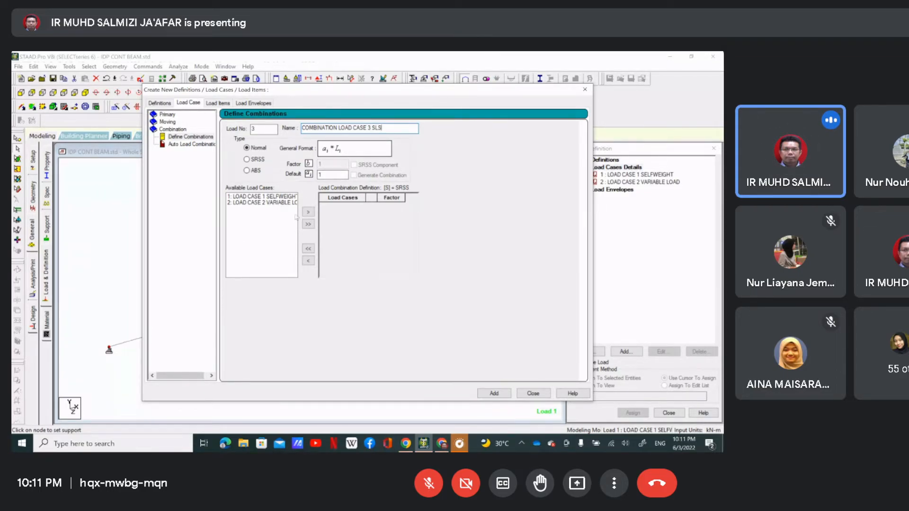
click(308, 224)
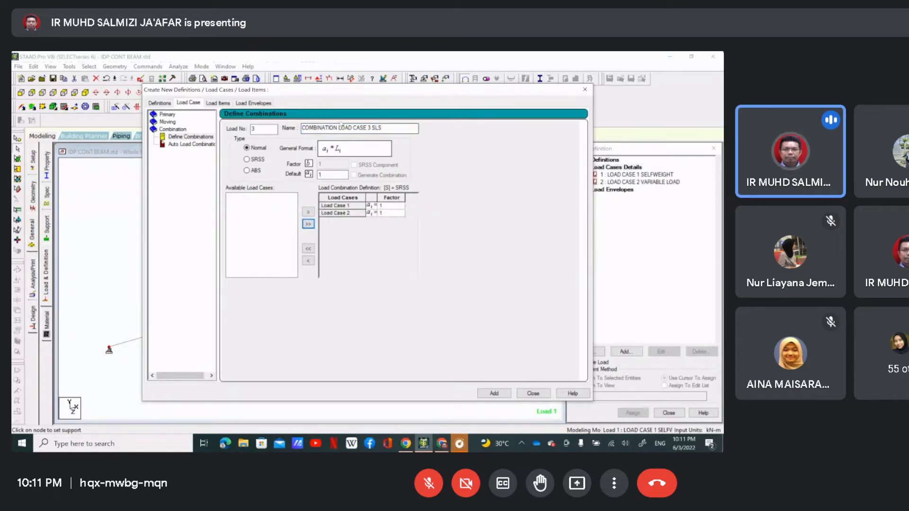
click(498, 395)
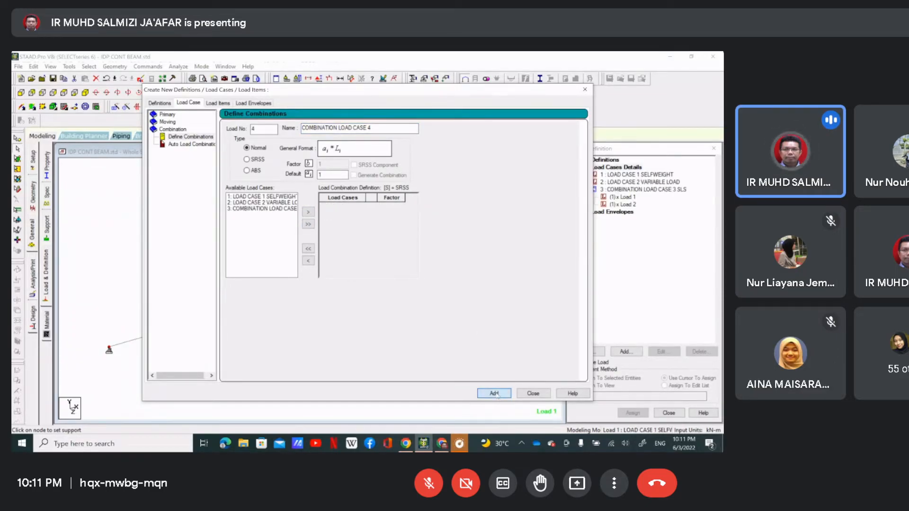
Name the next combination COMBINATION LOAD CASE 4 ULS and include only load cases 1 and 2.
click(380, 131)
text(ULS)
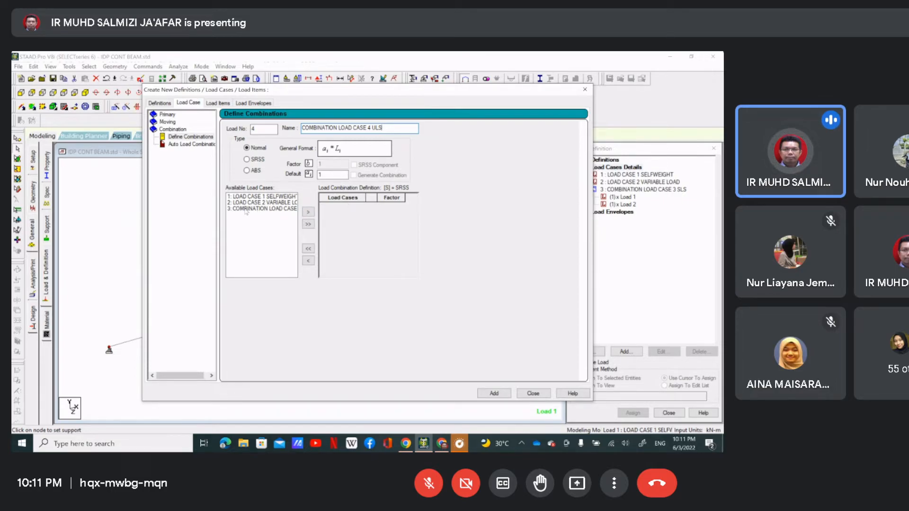
click(308, 225)
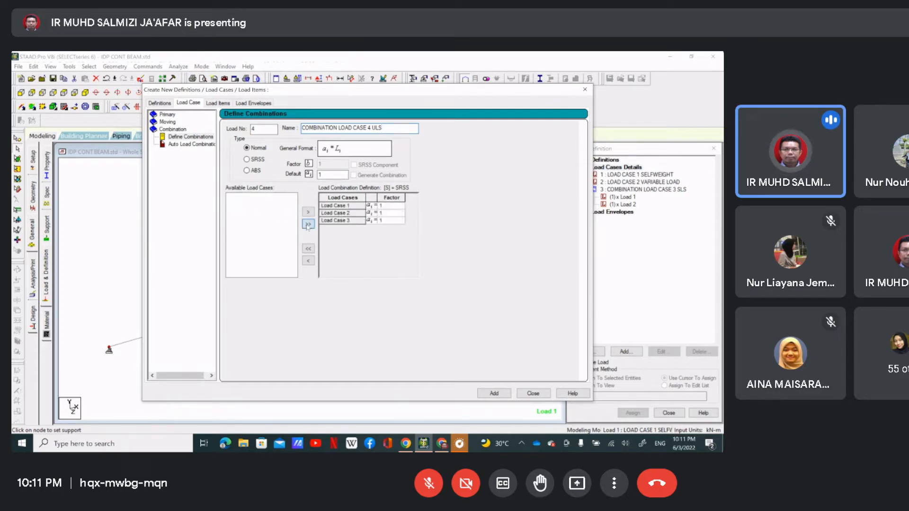
click(343, 221)
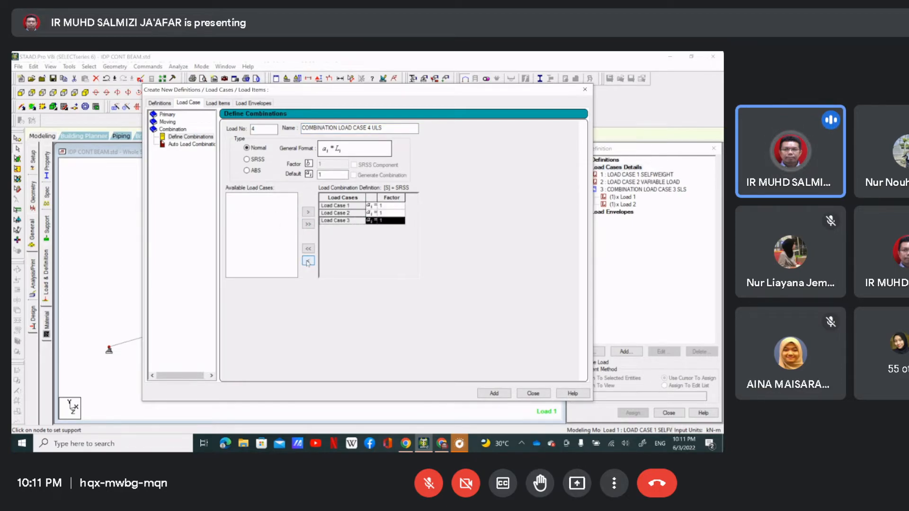
click(308, 261)
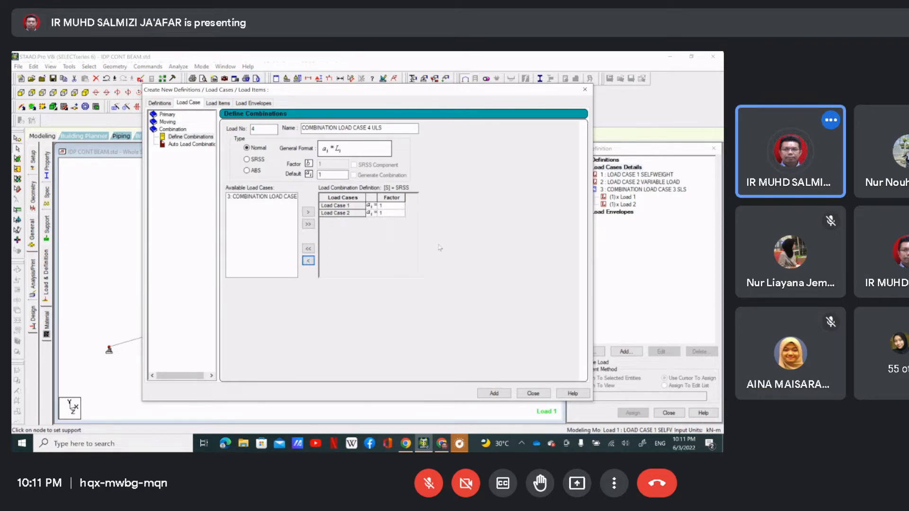
Set the ULS combination factors to 1.35 for load case 1 and 1.5 for load case 2, and add the combination.
click(389, 207)
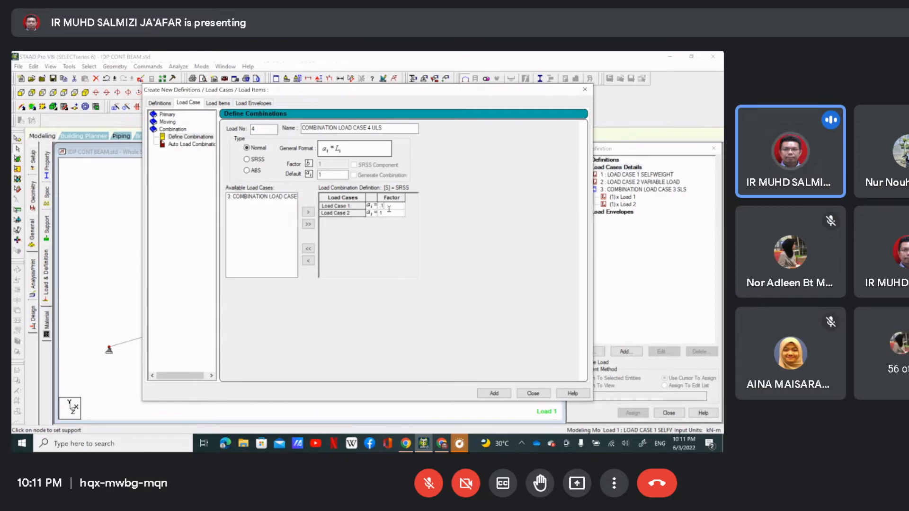
text(.135)
key(BackSpace)
key(BackSpace)
key(BackSpace)
key(BackSpace)
text(1.35)
click(391, 214)
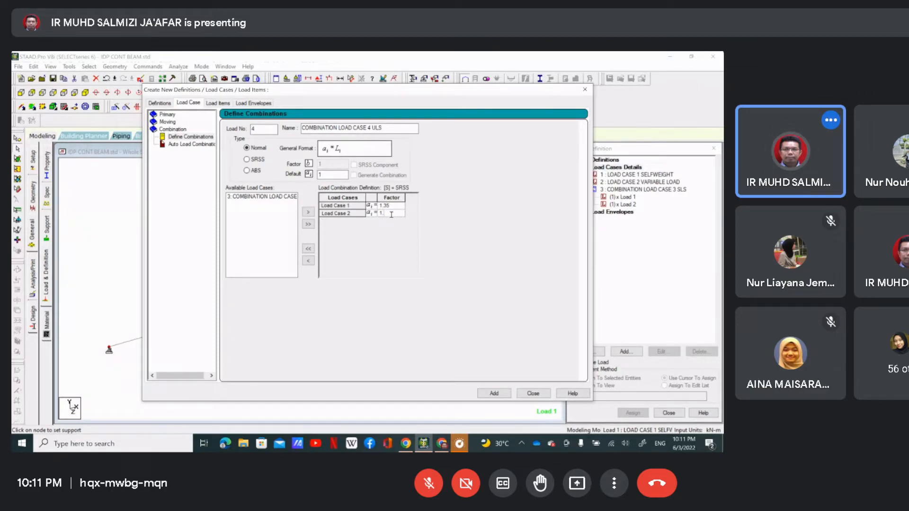
click(494, 393)
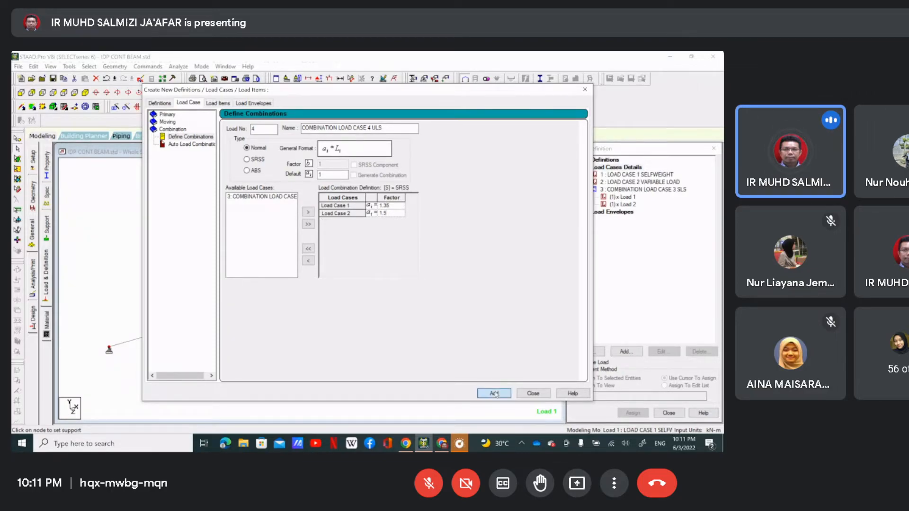
click(538, 395)
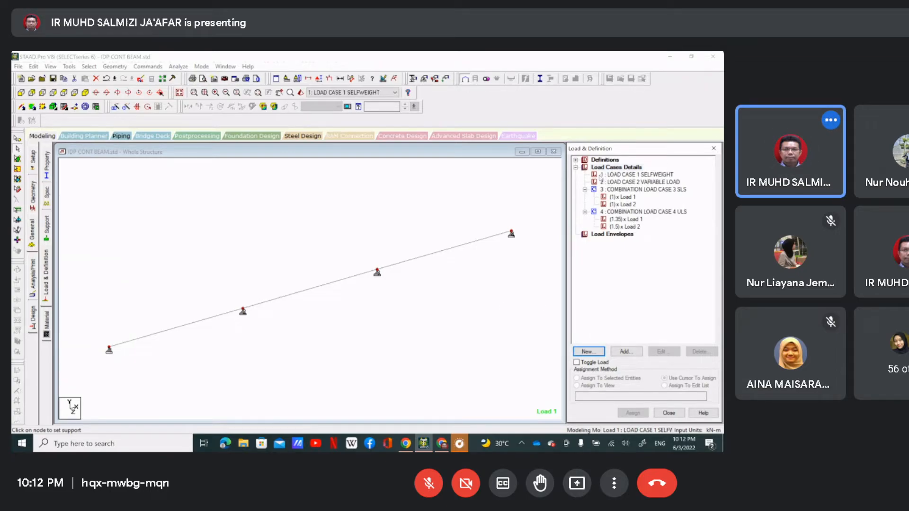
Add a selfweight load in the Y direction with factor -1 to load case 1.
click(600, 175)
click(629, 351)
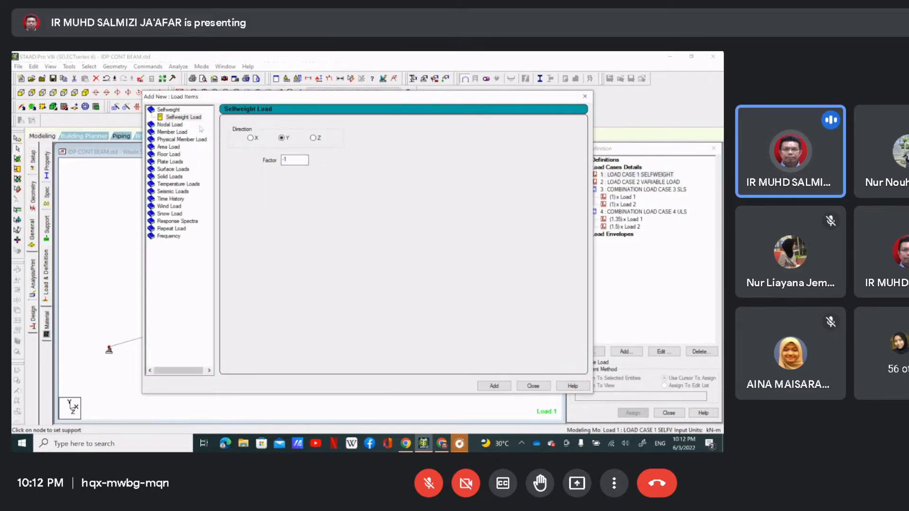
click(194, 118)
click(494, 385)
click(533, 386)
Assign the SELFWEIGHT Y -1 load to all beams in the view.
click(639, 182)
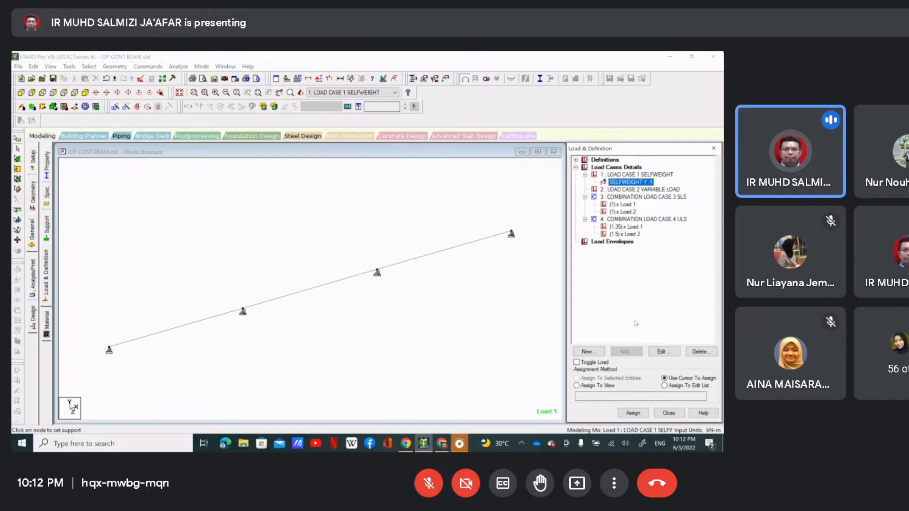
click(586, 386)
click(633, 413)
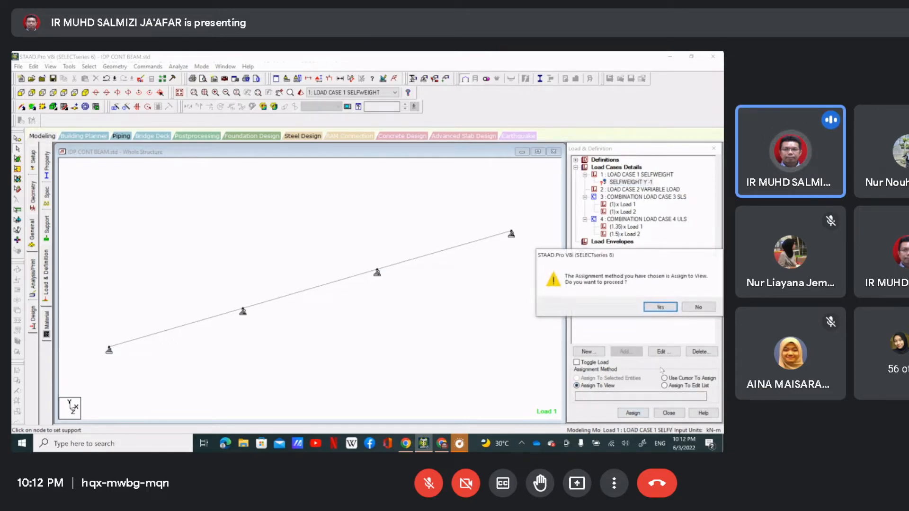
click(665, 308)
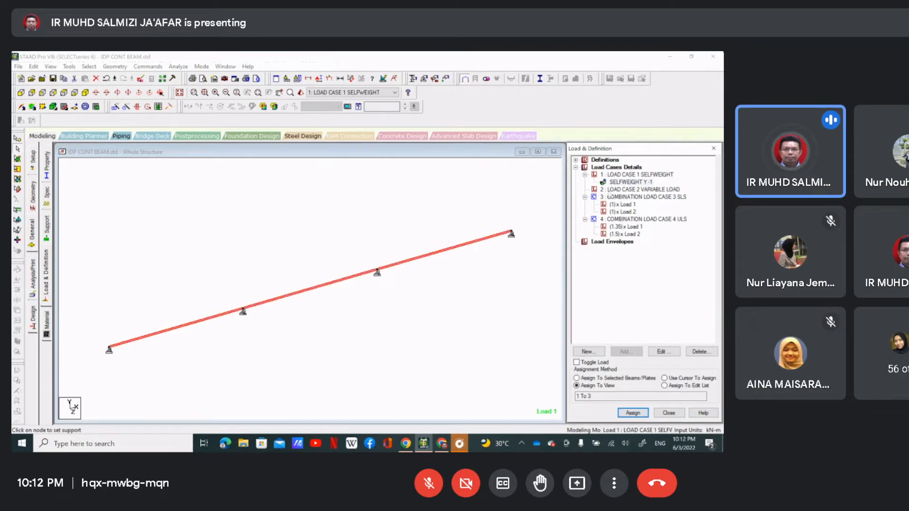
Add a uniform moment member load of -5 kN-m/m in the GY direction to load case 2.
click(615, 189)
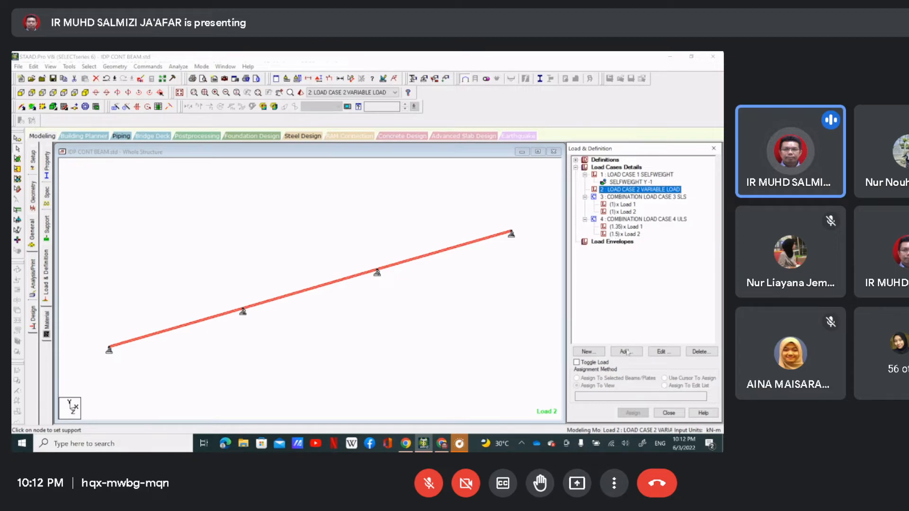
click(626, 353)
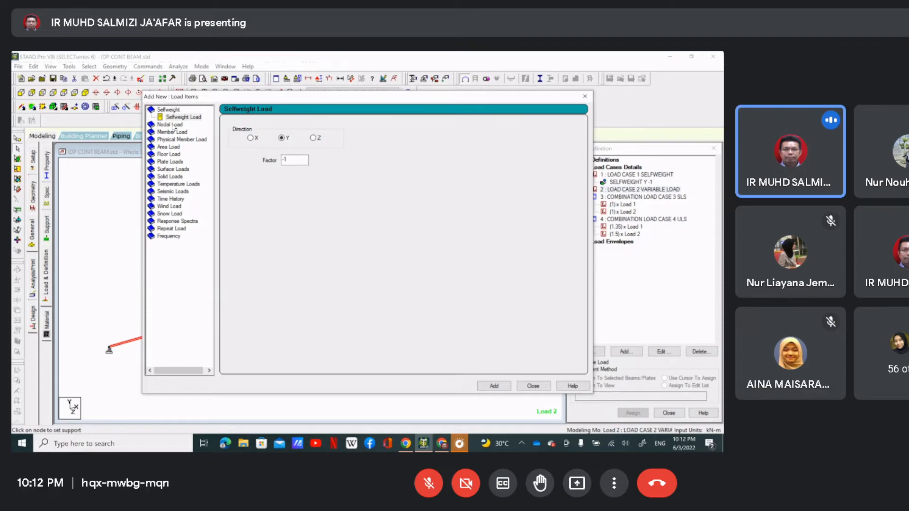
click(173, 133)
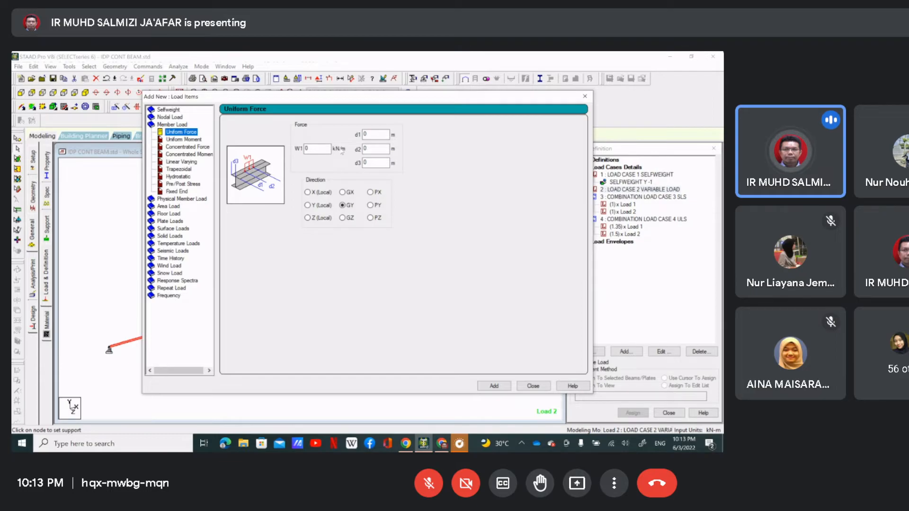
click(184, 147)
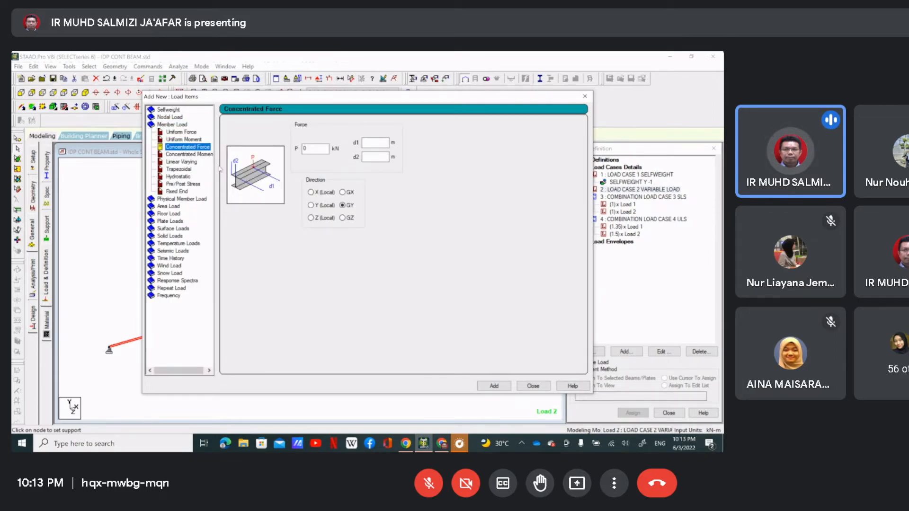
click(311, 149)
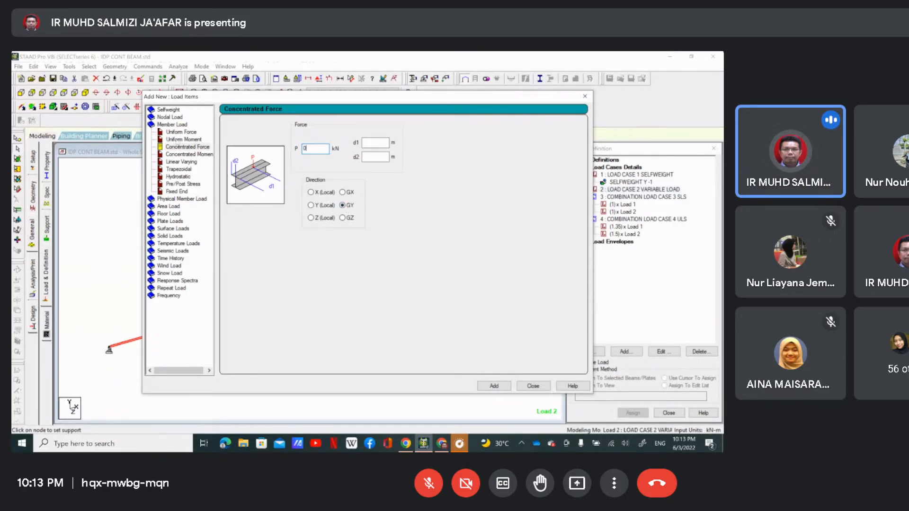
click(181, 140)
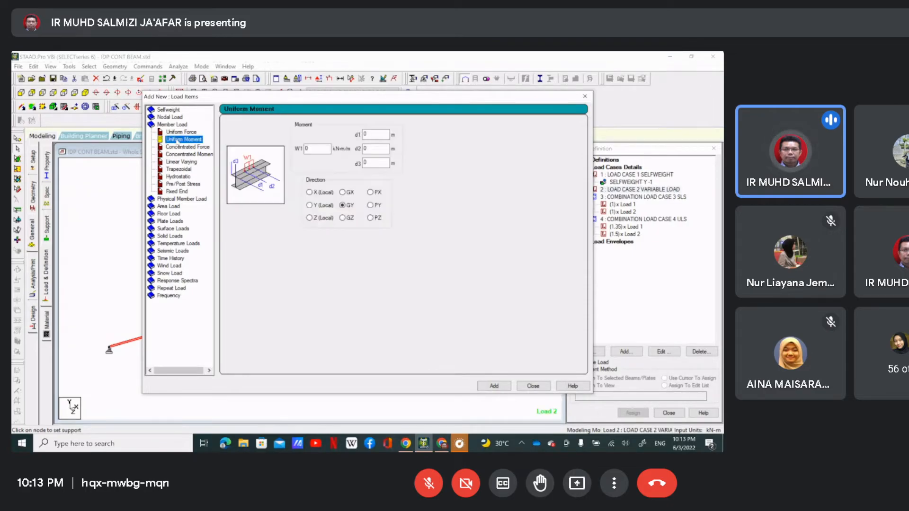
click(320, 150)
double_click(320, 150)
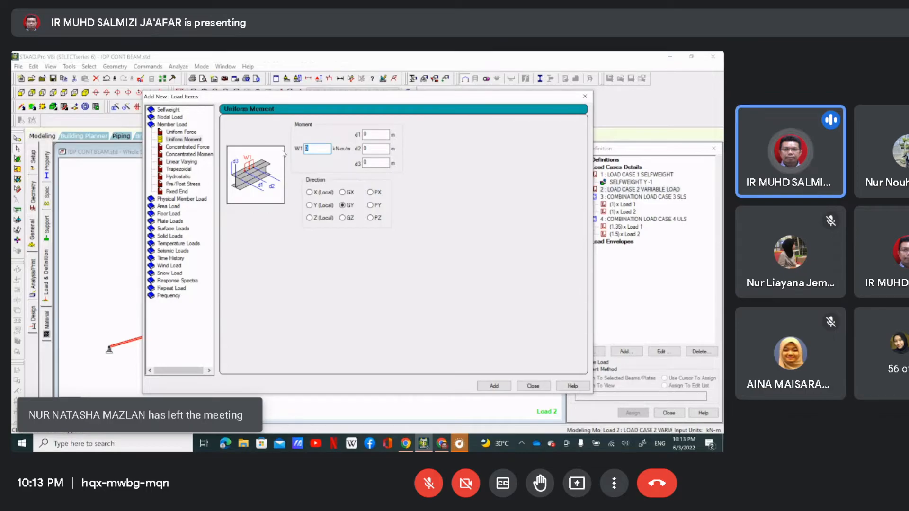
text(-5)
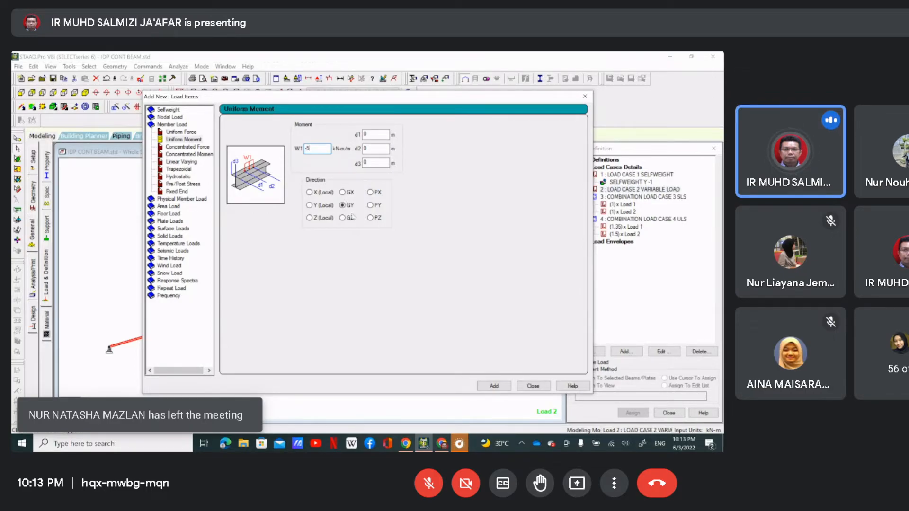
click(494, 387)
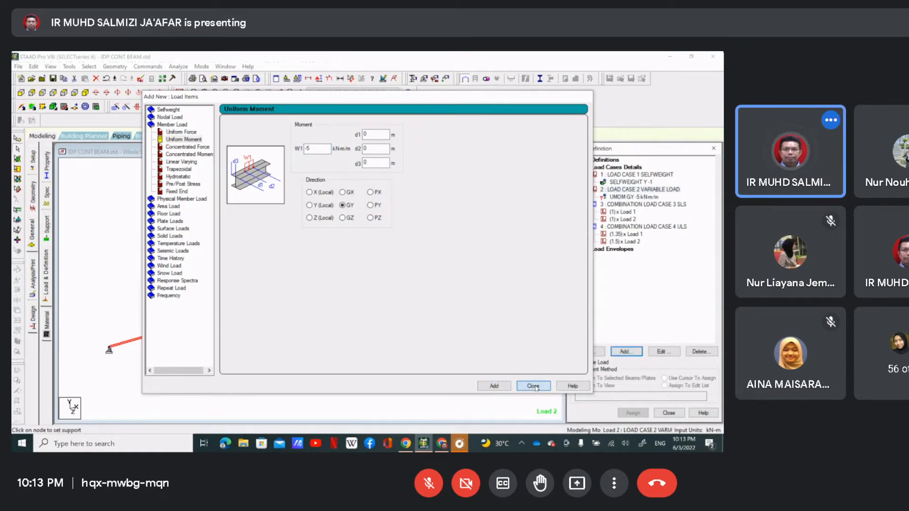
click(533, 386)
Save the modified structure and delete the uniform moment load from load case 2.
click(613, 197)
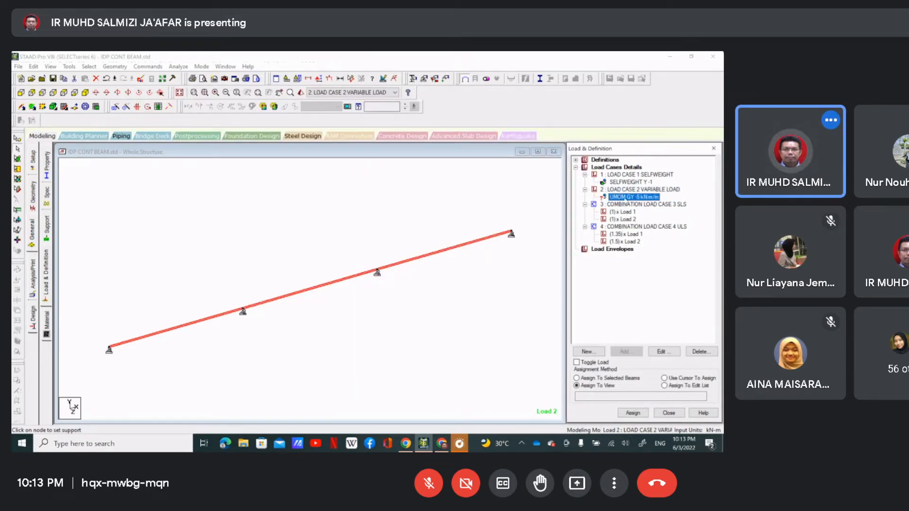
click(661, 352)
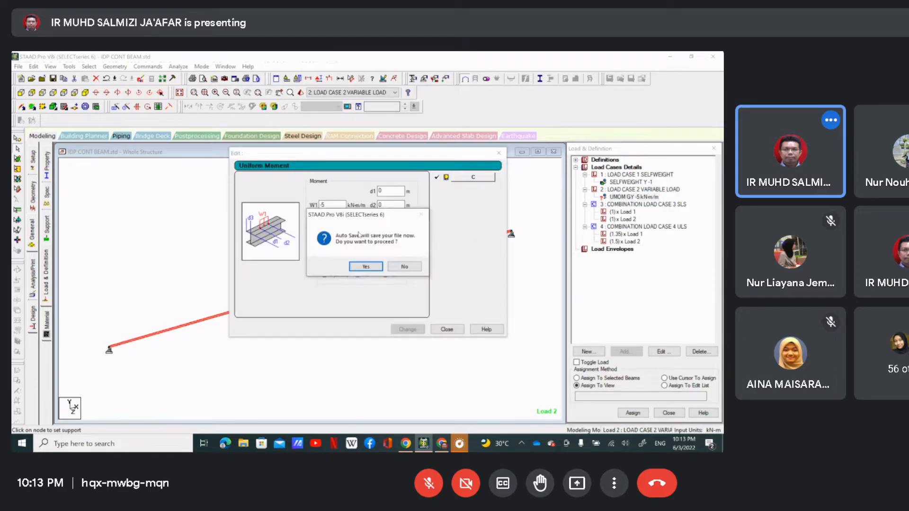
click(366, 266)
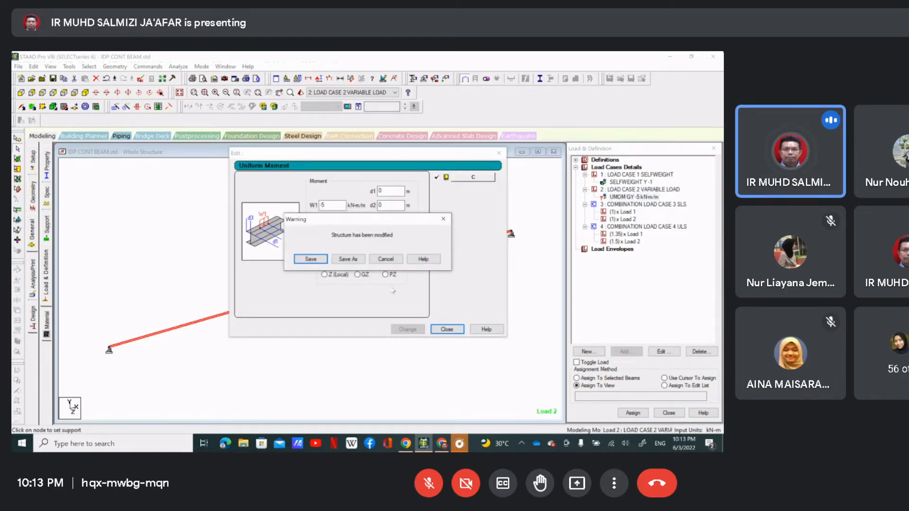
click(311, 259)
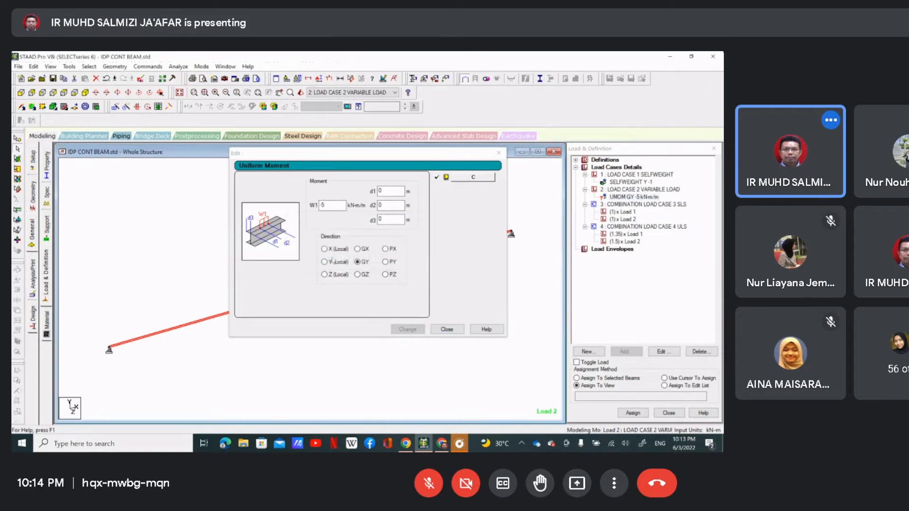
click(447, 330)
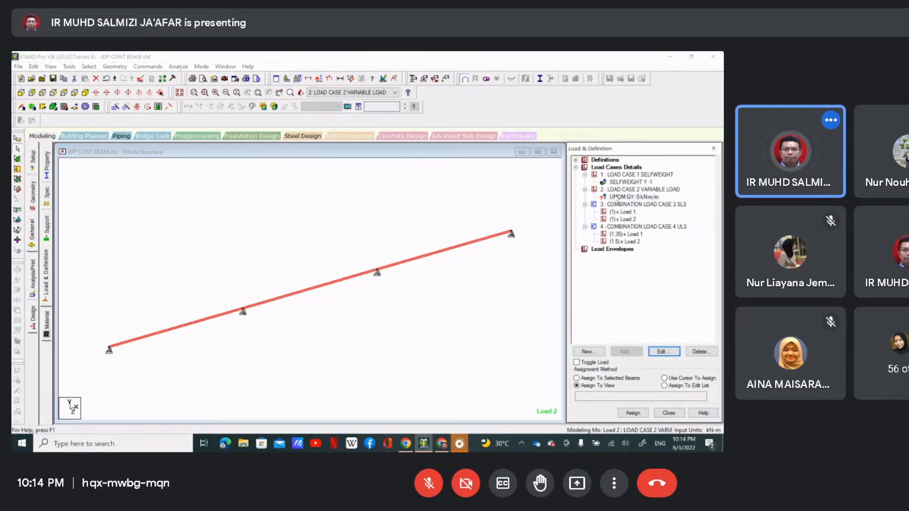
click(617, 197)
click(701, 351)
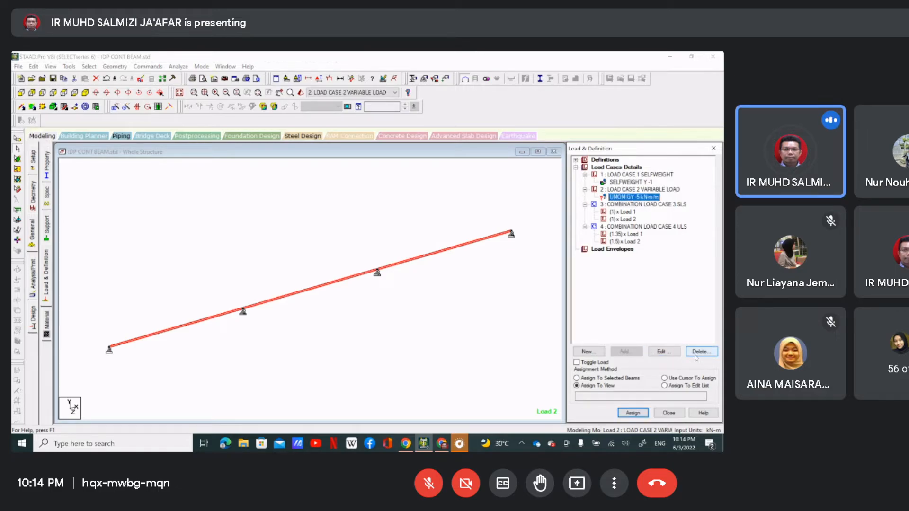
Add a uniform force member load of -5 kN/m in the GY direction to load case 2.
click(626, 190)
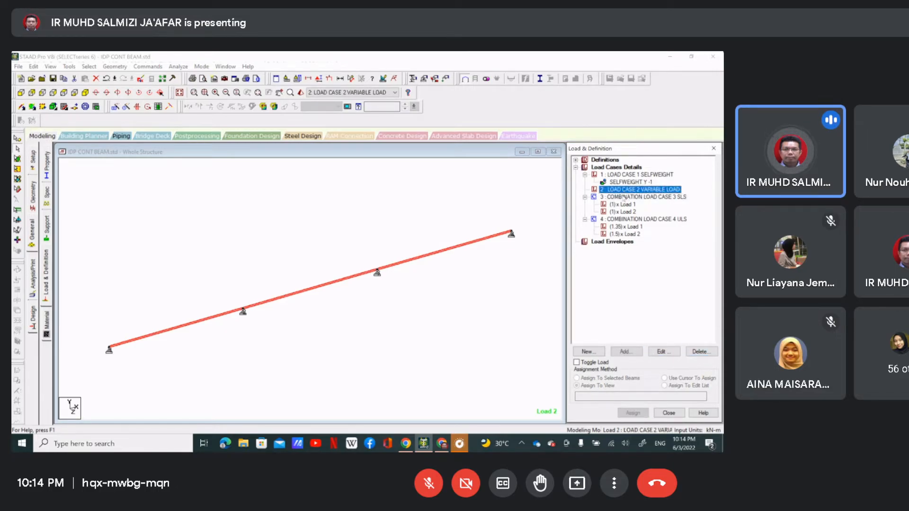
click(626, 352)
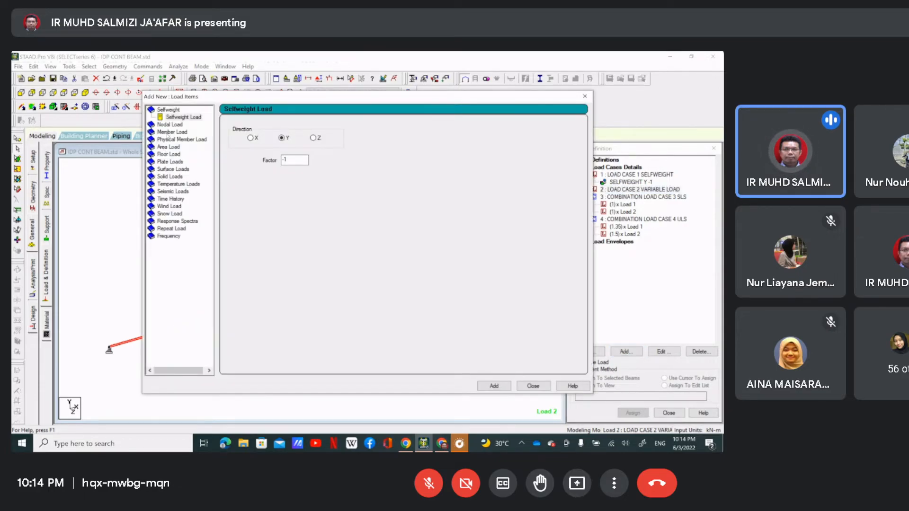
click(169, 133)
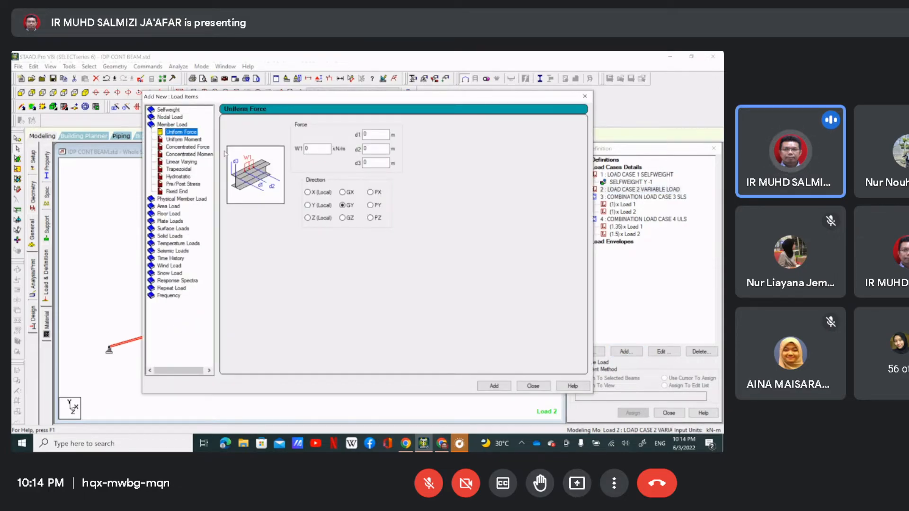
click(323, 148)
key(BackSpace)
text(-5)
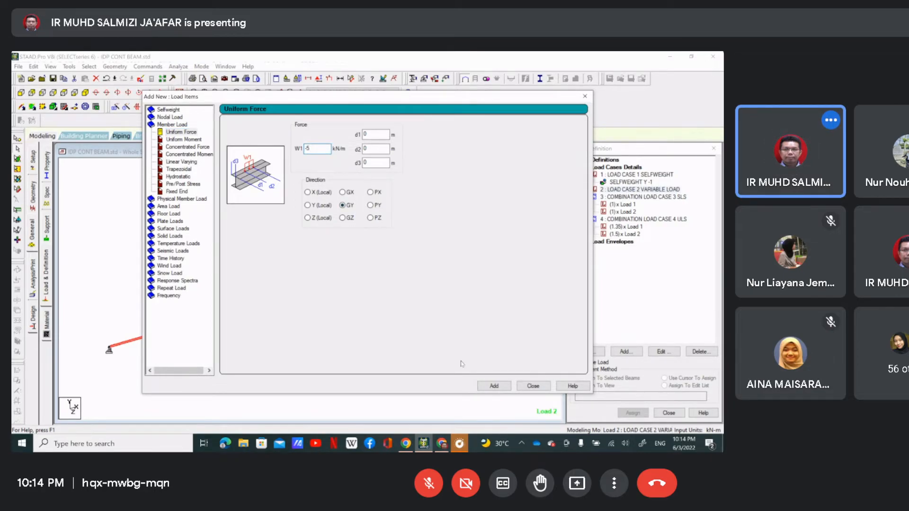
click(494, 386)
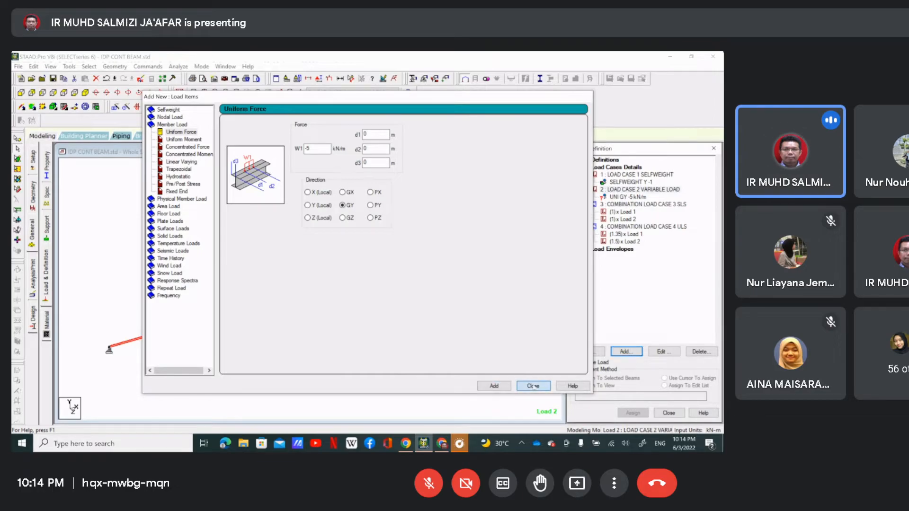
click(533, 386)
Add a concentrated force member load of -10 kN in the GY direction with d1 of 2 m to load case 2.
click(611, 190)
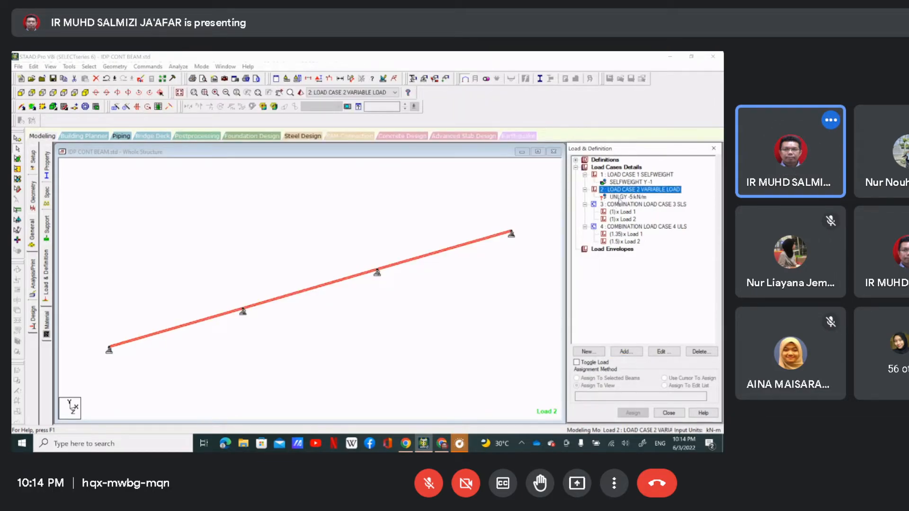
click(632, 351)
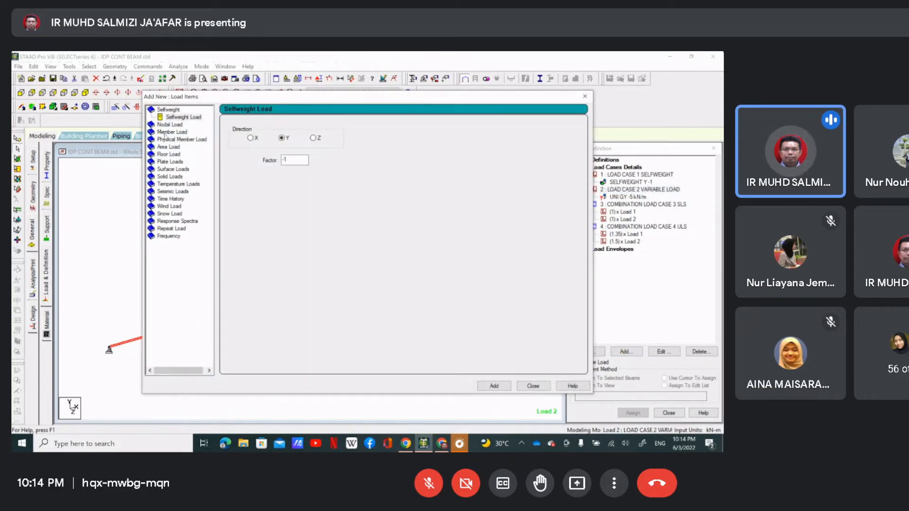
double_click(169, 132)
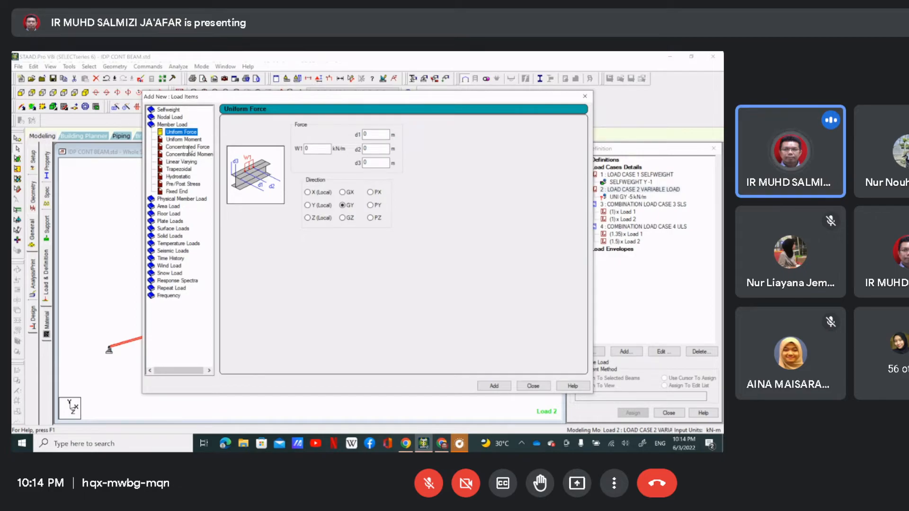
click(188, 148)
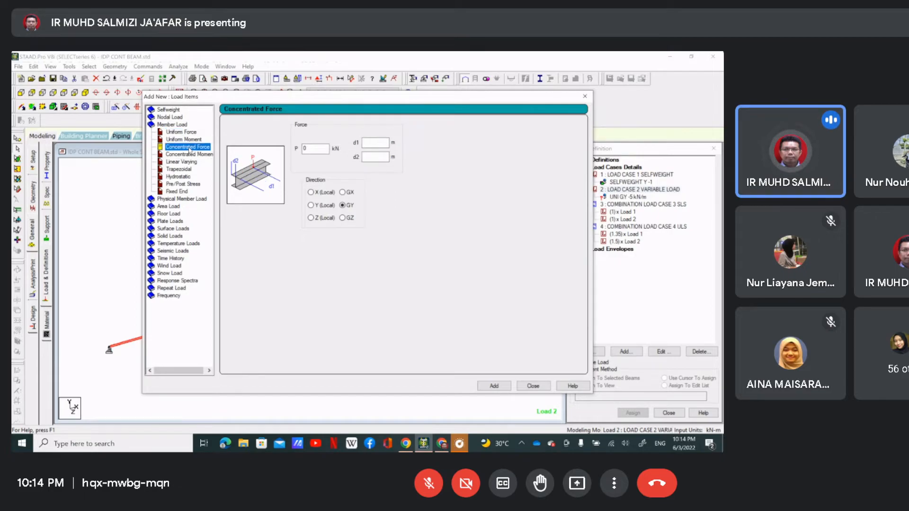
double_click(308, 149)
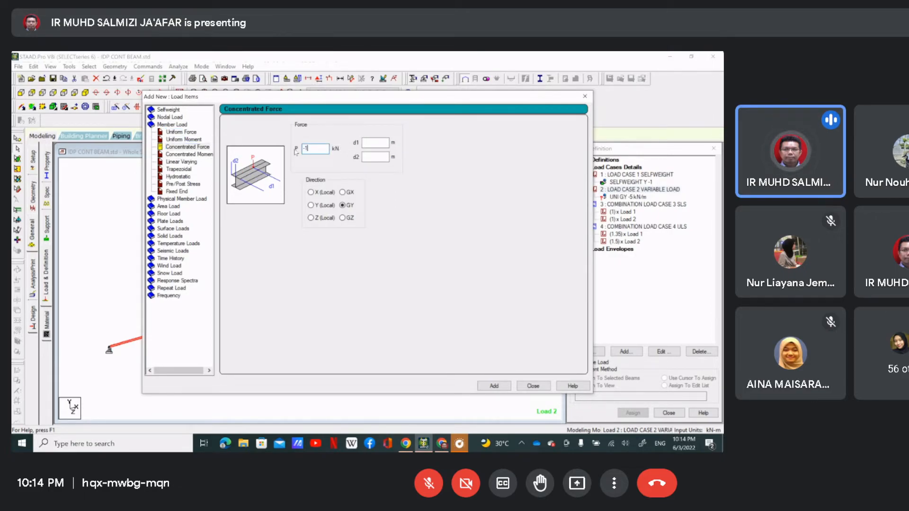
click(379, 143)
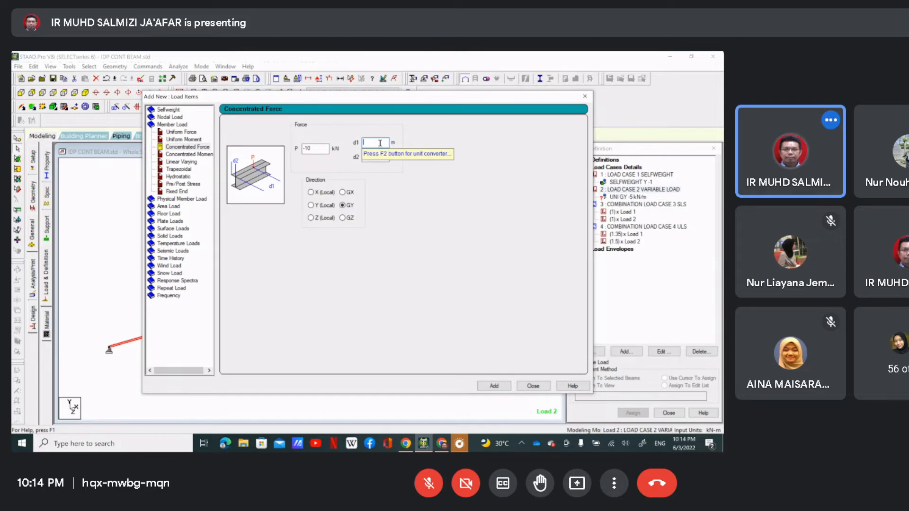
text(2)
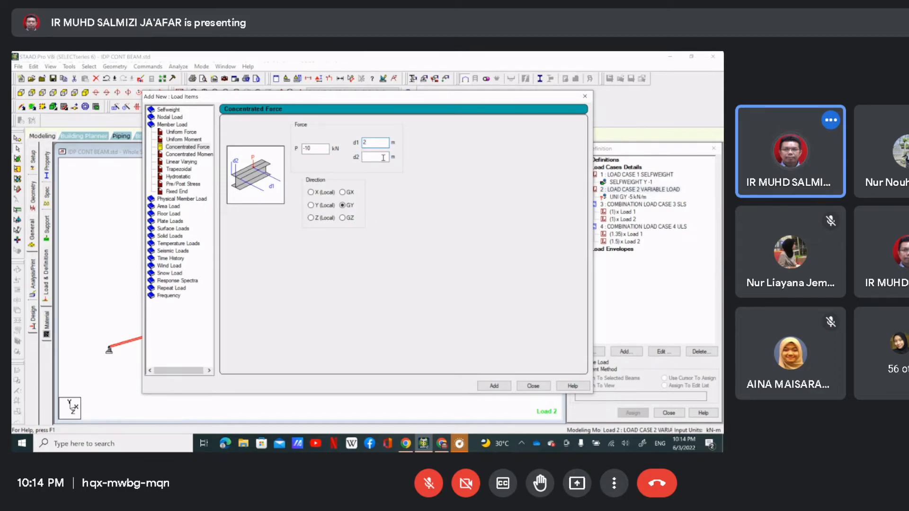
click(493, 386)
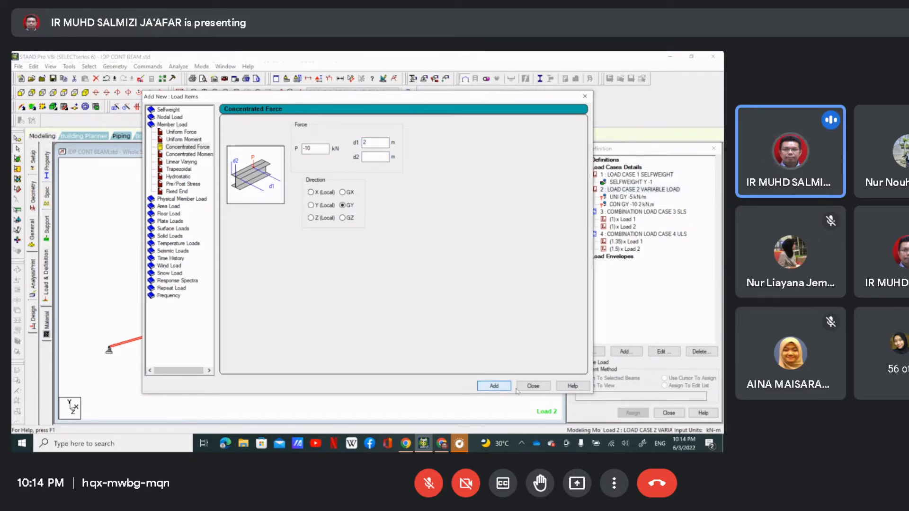
click(526, 386)
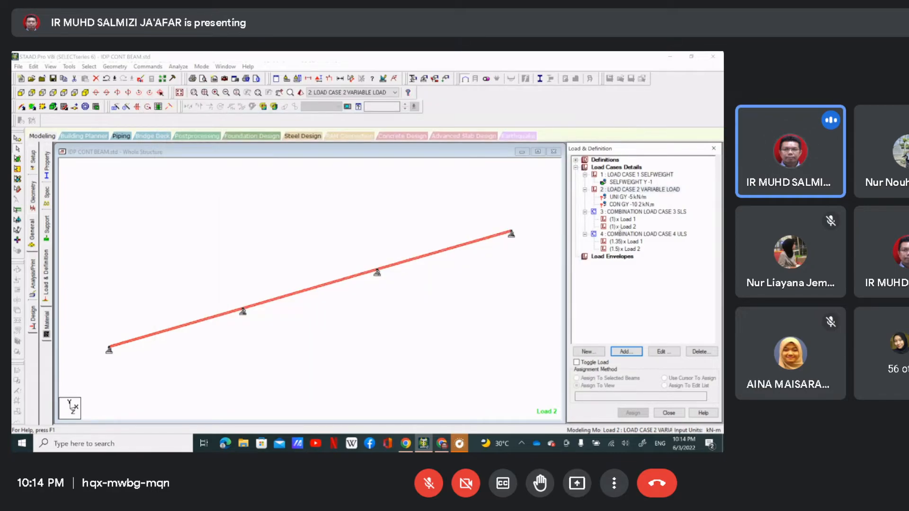
Assign the UNI GY -5 kN/m load to the first and second spans using the cursor assignment method.
click(630, 196)
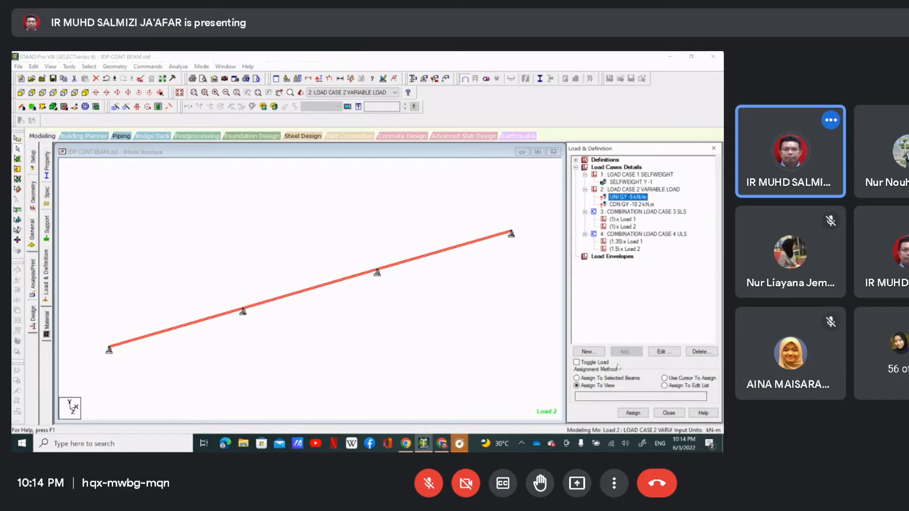
click(665, 378)
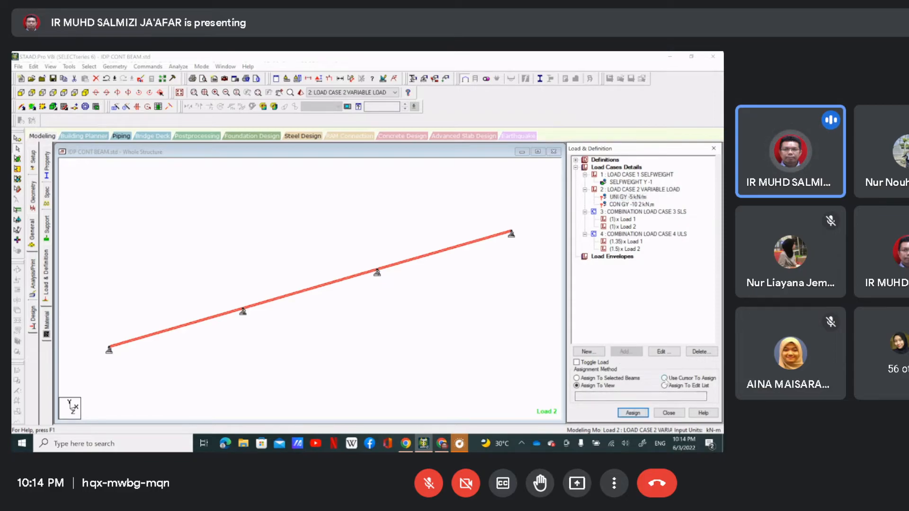
click(633, 413)
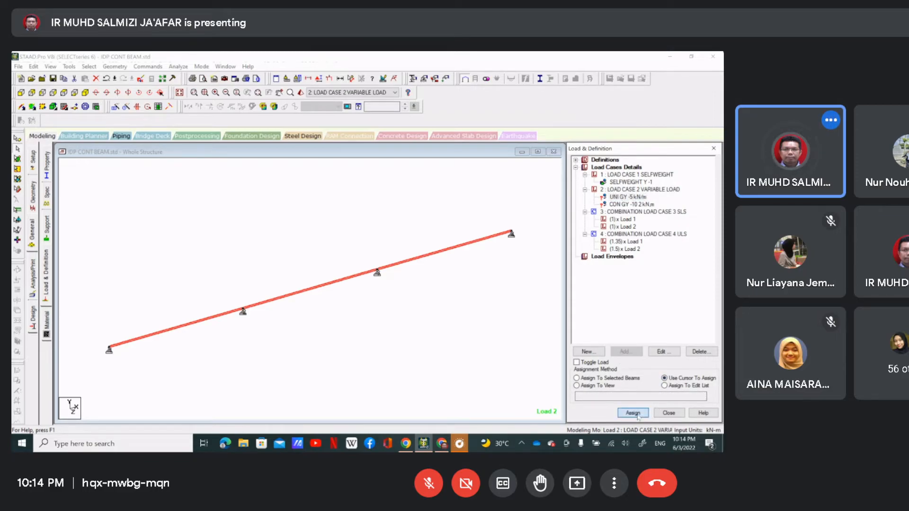
click(171, 335)
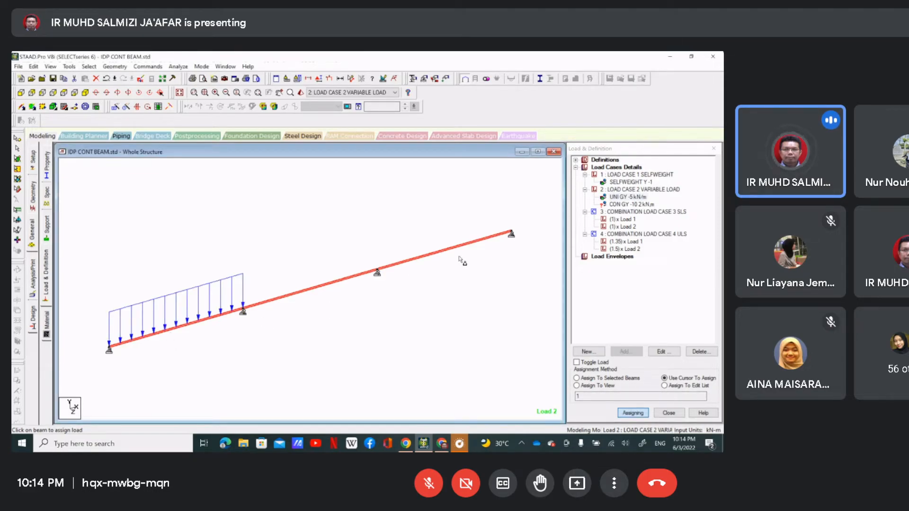
click(361, 280)
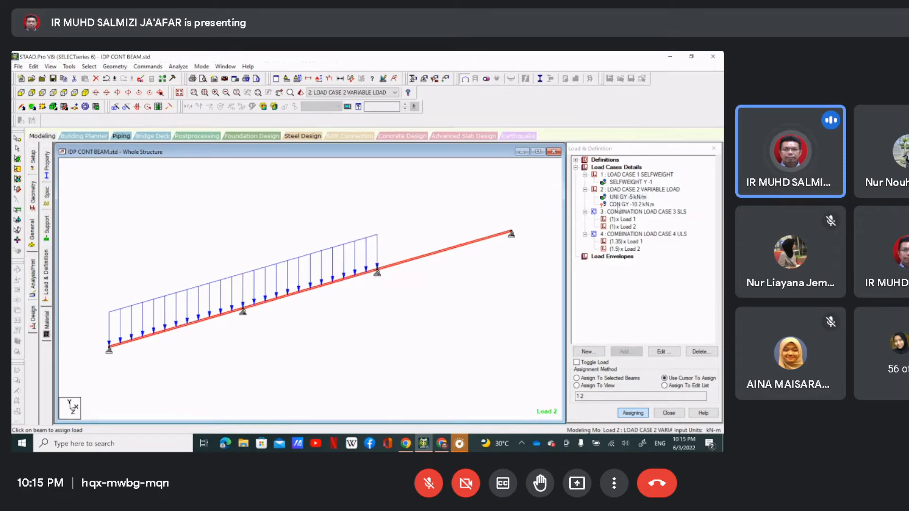
Assign the CON GY -10 kN load at 2 m to the third span using the cursor, then end the assignment.
click(618, 206)
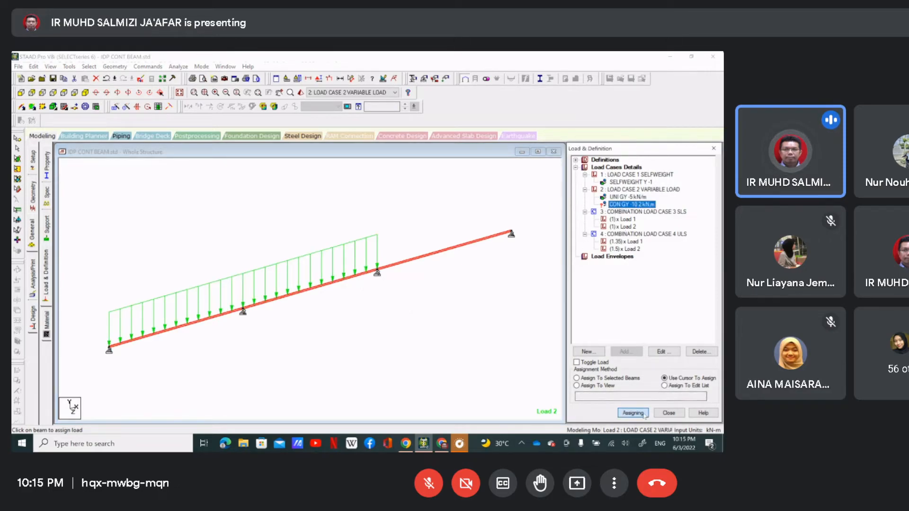
click(423, 257)
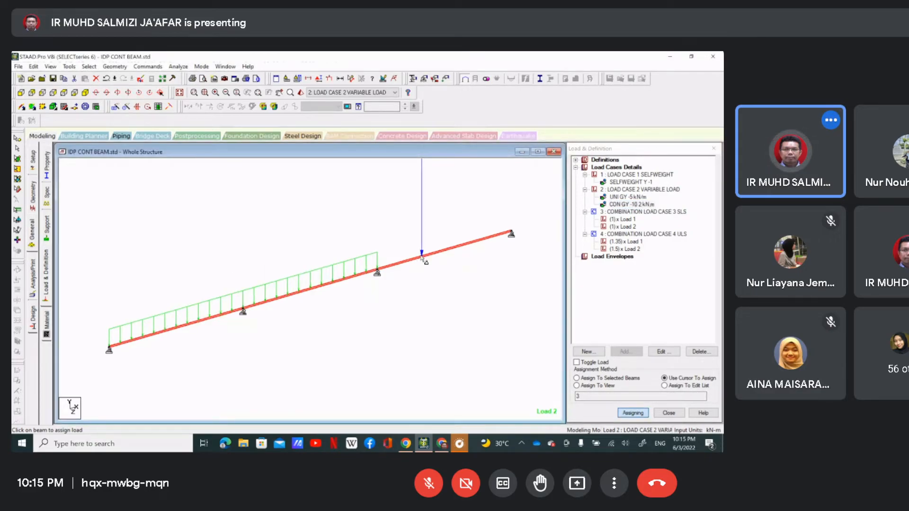
scroll(454, 300, down, 2)
scroll(454, 300, up, 3)
scroll(457, 305, down, 4)
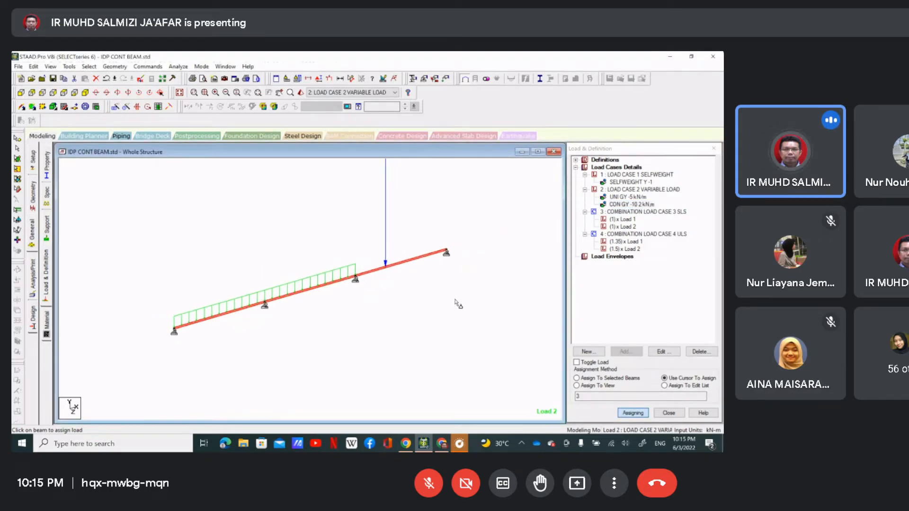
scroll(462, 306, up, 3)
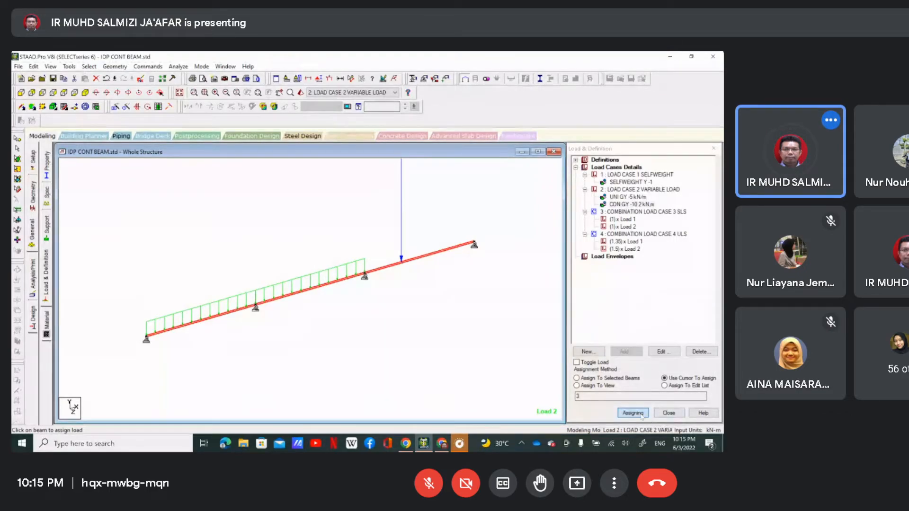
click(634, 413)
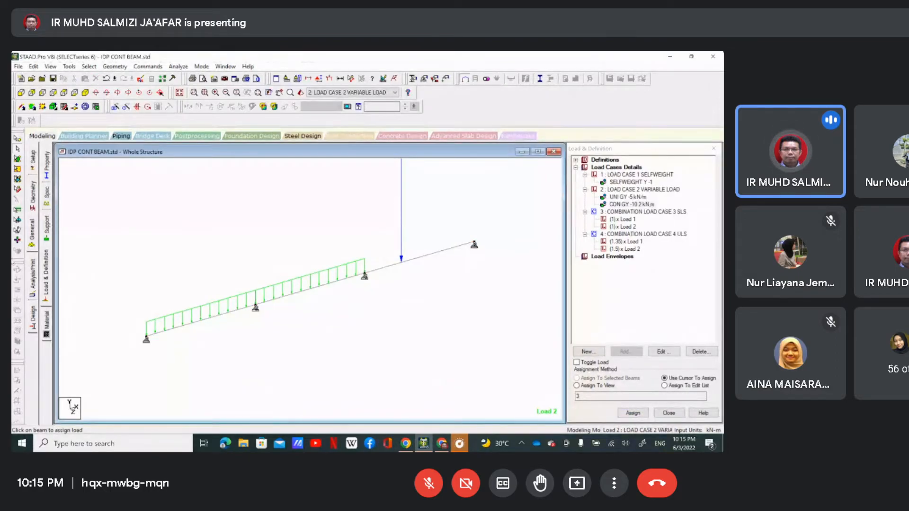
Add a Perform Analysis command with the All print option and another with No Print.
click(33, 280)
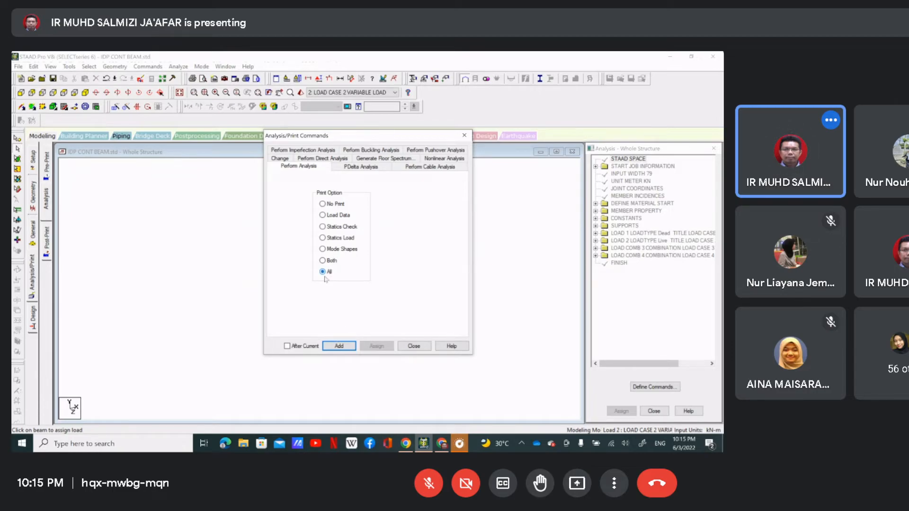
click(339, 347)
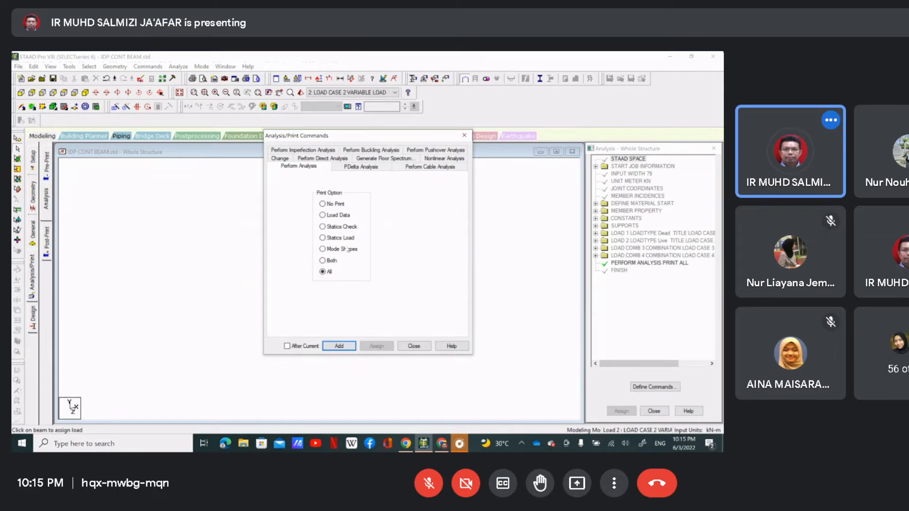
click(332, 204)
click(340, 347)
click(414, 346)
Delete the PERFORM ANALYSIS PRINT ALL command from the analysis command list.
click(638, 263)
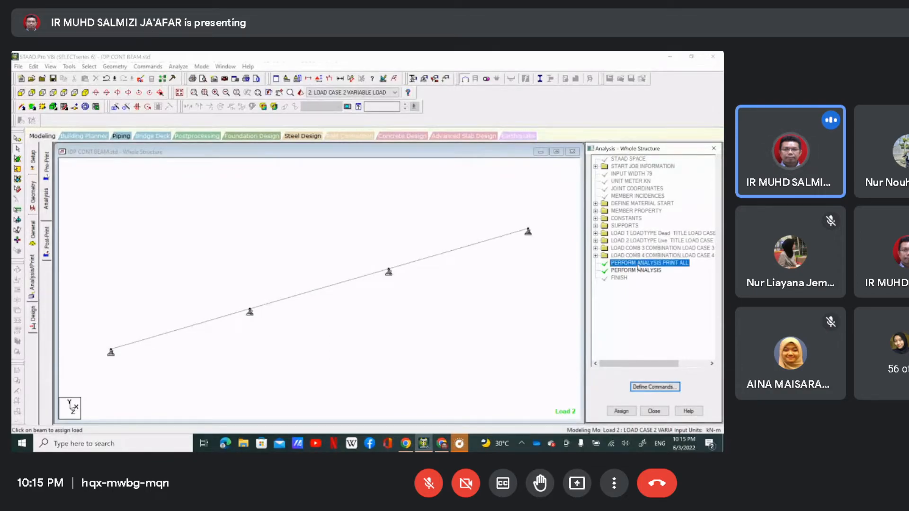
key(Delete)
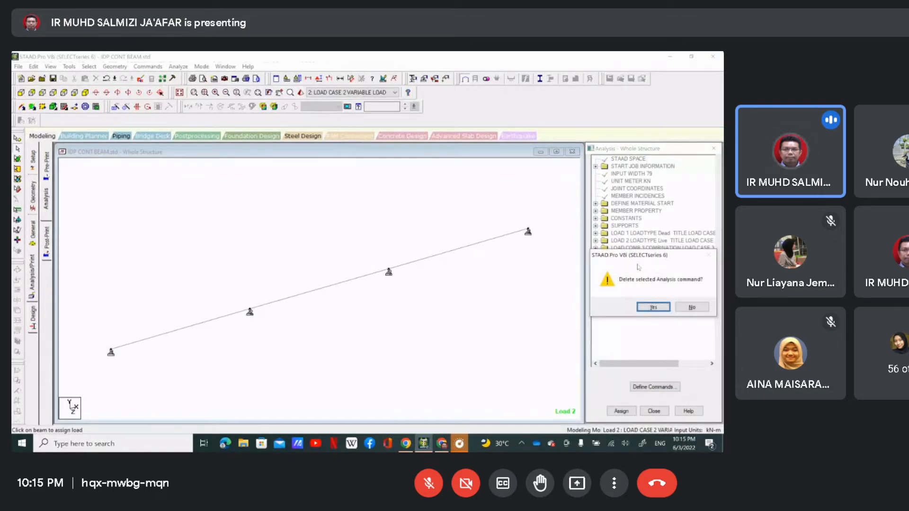
click(661, 308)
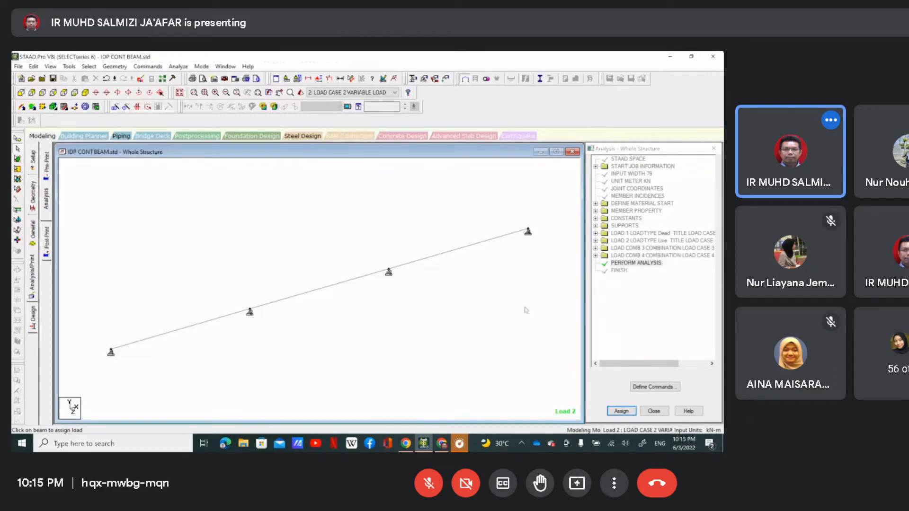
Save the model and run the analysis, staying in modeling mode when it finishes.
click(53, 78)
click(310, 260)
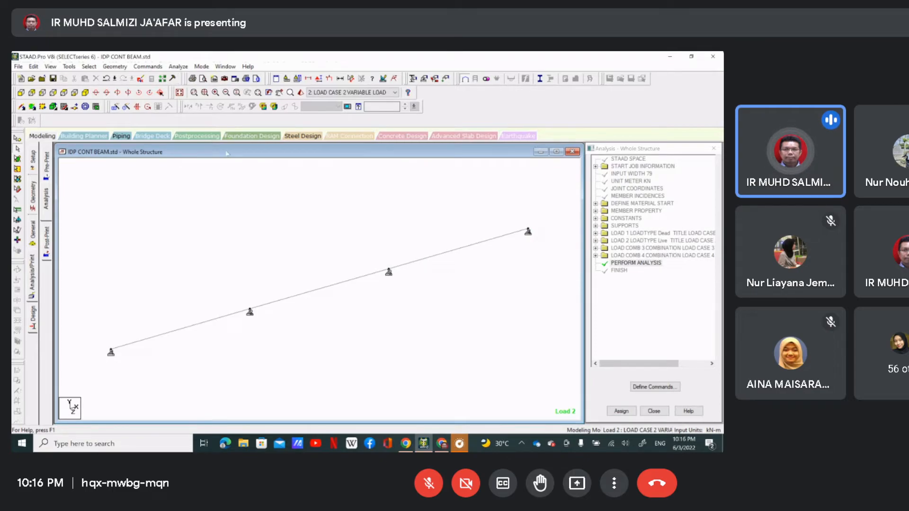
click(179, 67)
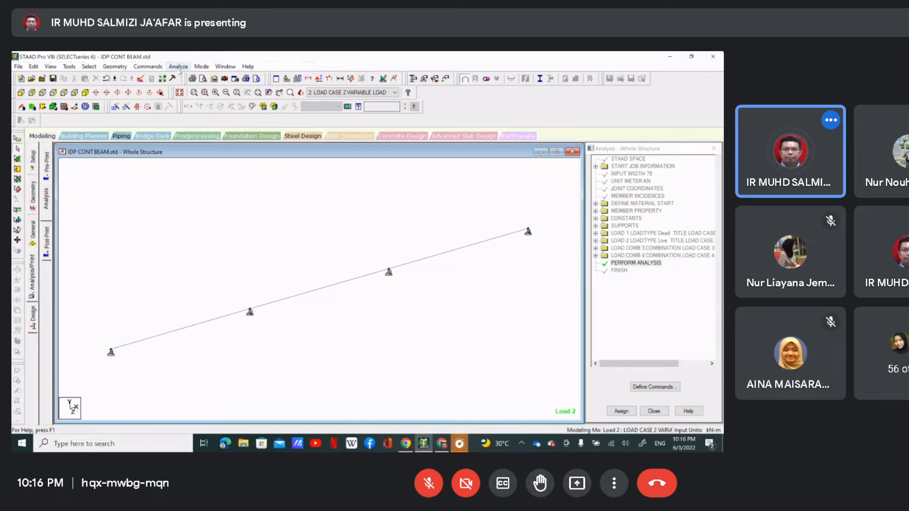
click(188, 77)
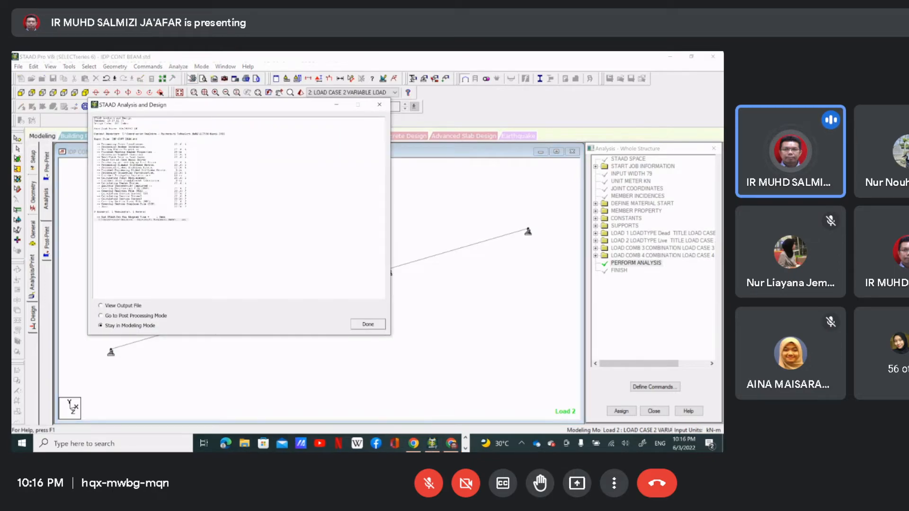
click(368, 324)
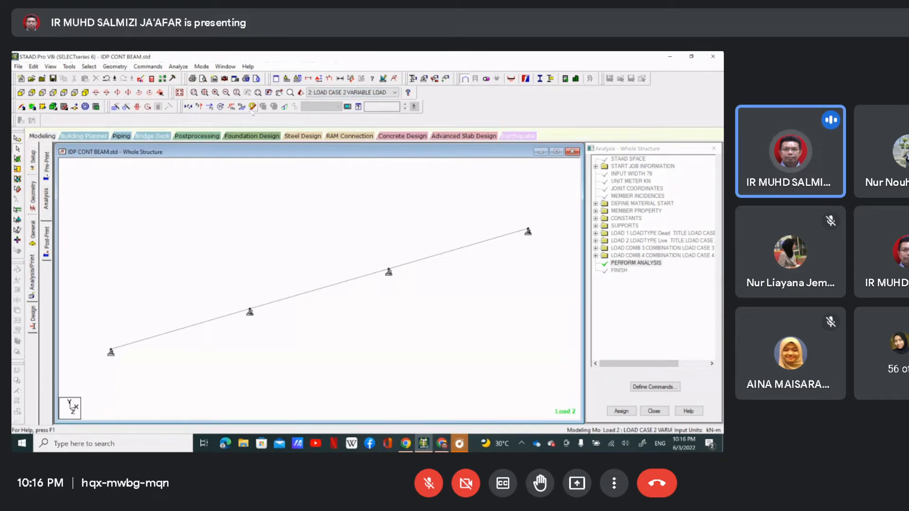
Display the Bending Z moment diagram for load combination 4 ULS.
click(242, 107)
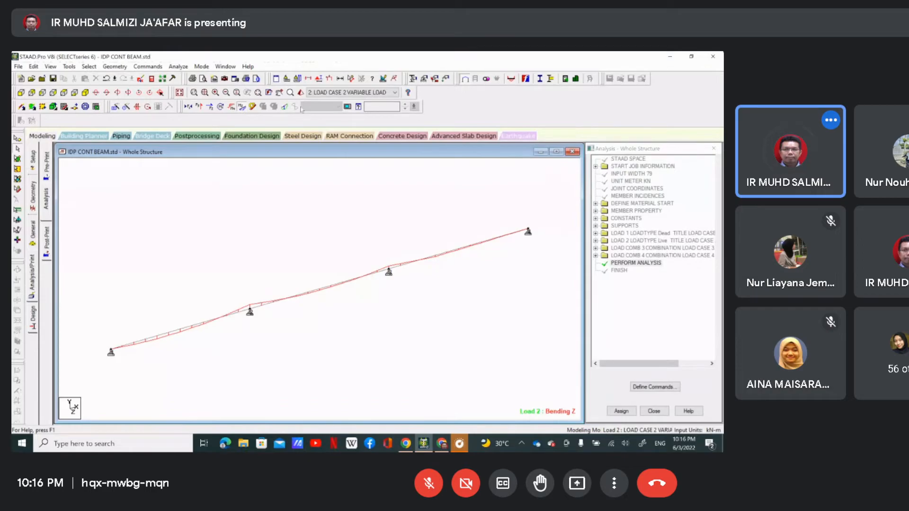
click(349, 94)
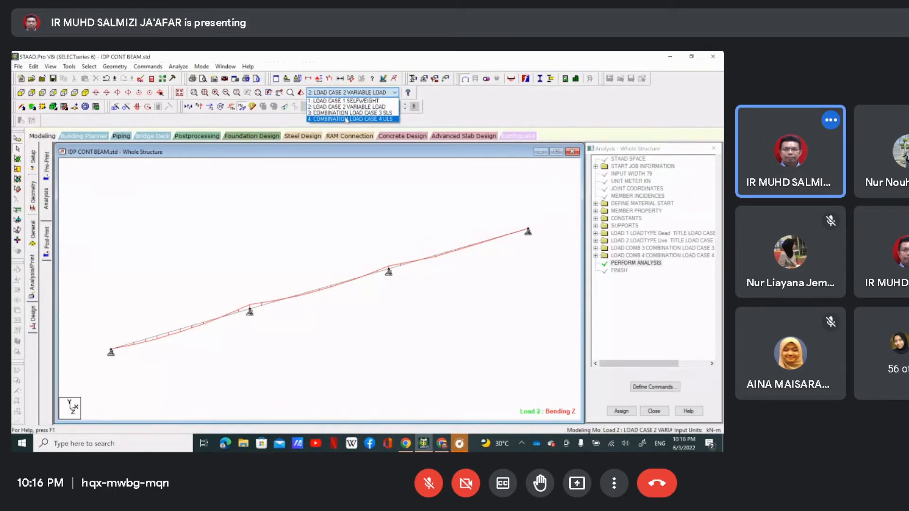
click(350, 119)
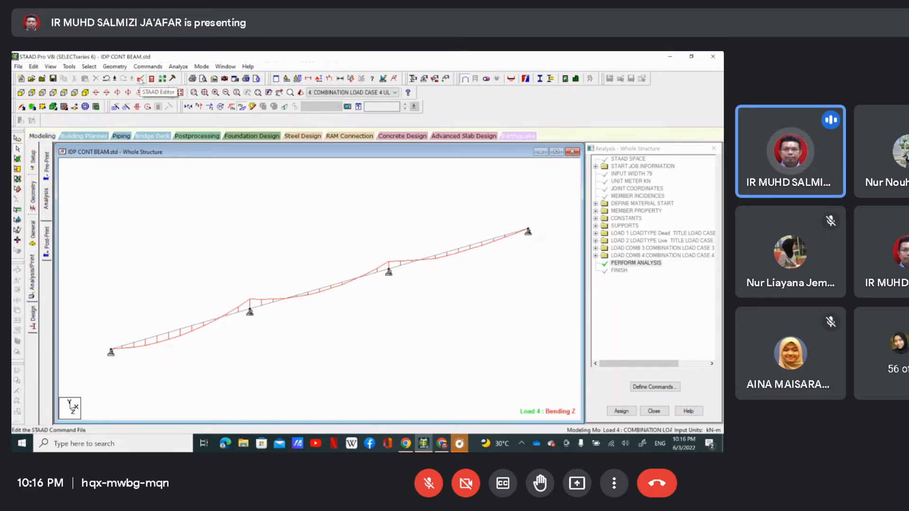
Open the command file in the STAAD editor and add PRINT MEMBER FORCES below PERFORM ANALYSIS.
click(141, 79)
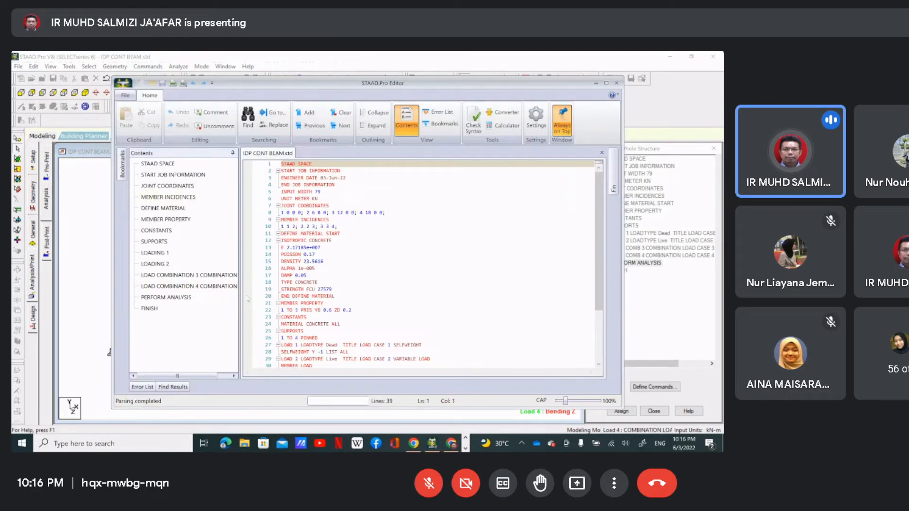
scroll(318, 287, down, 4)
click(347, 344)
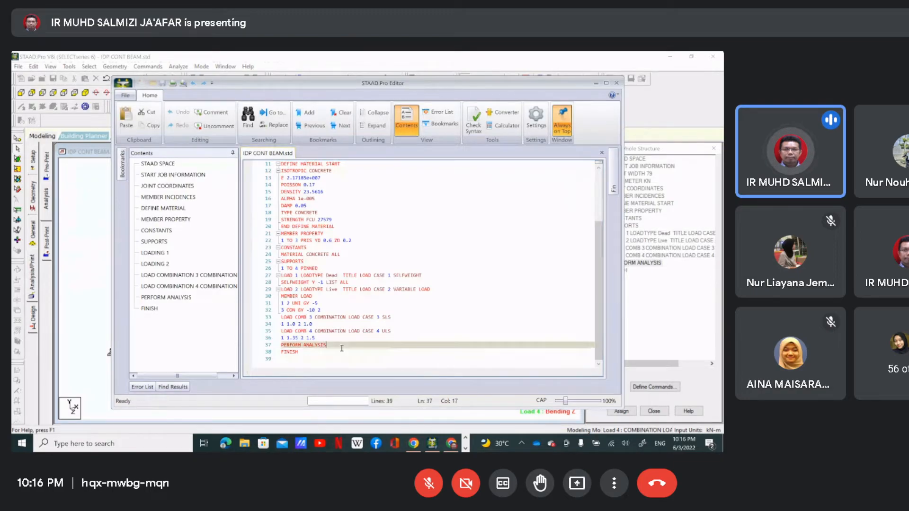
key(Return)
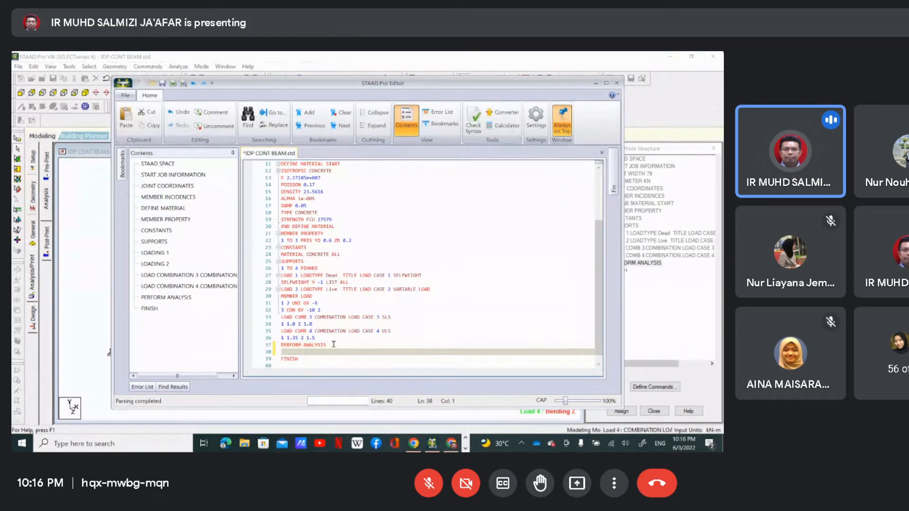
text(PRINT)
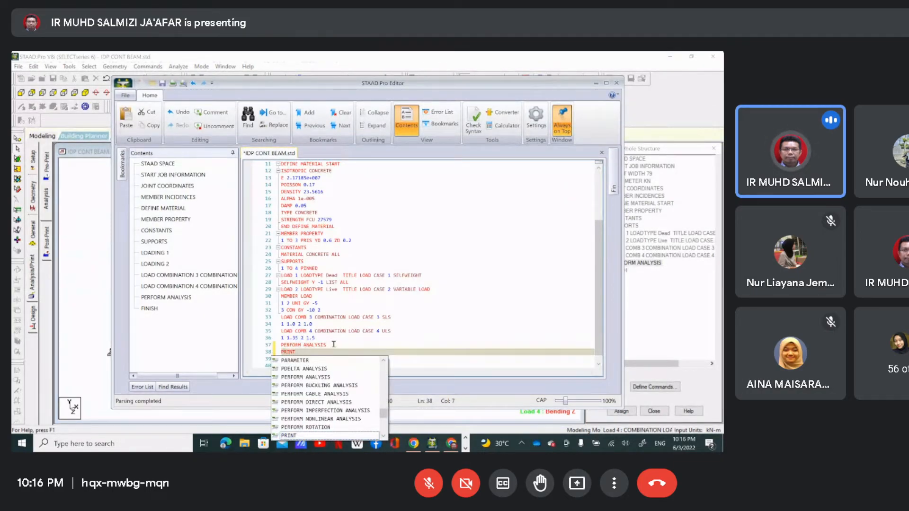
text( MEMBER )
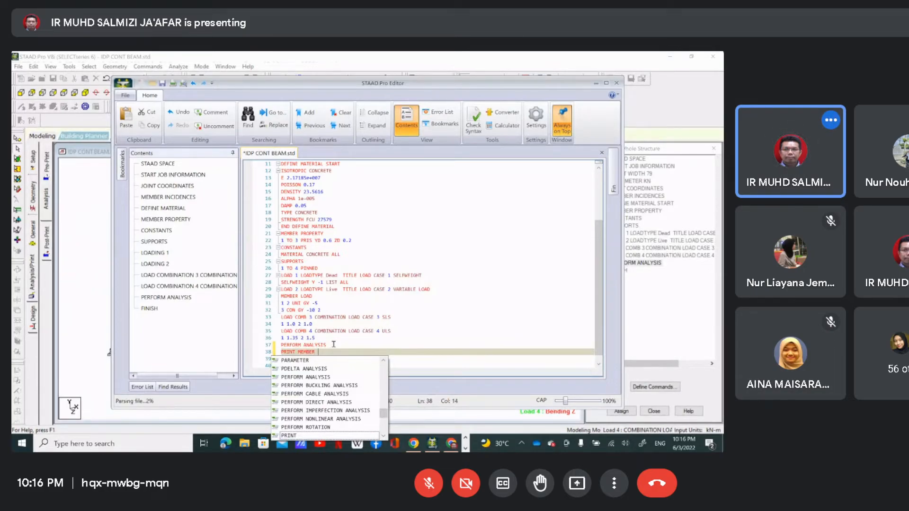
text(FORCES)
Add a PRINT SUPPORT REACTION line below PRINT MEMBER FORCES in the command file.
key(Return)
text(PRINT)
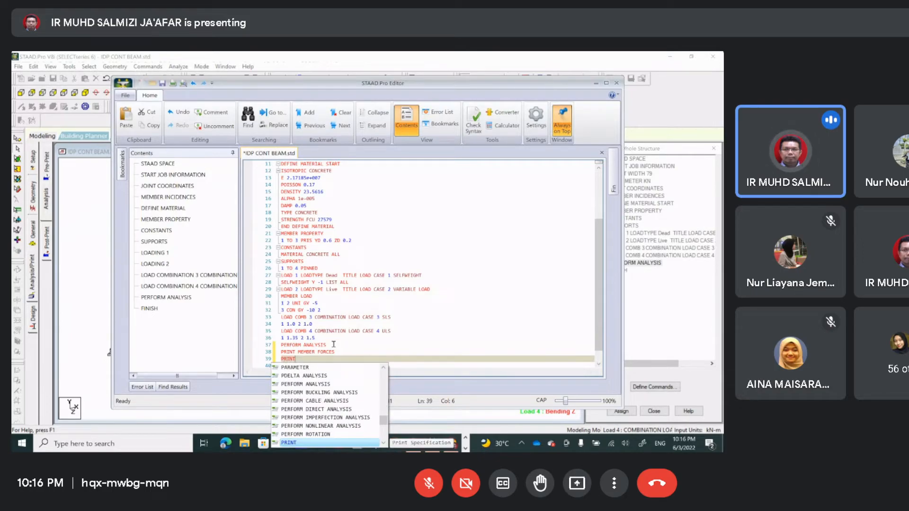
text( SUP)
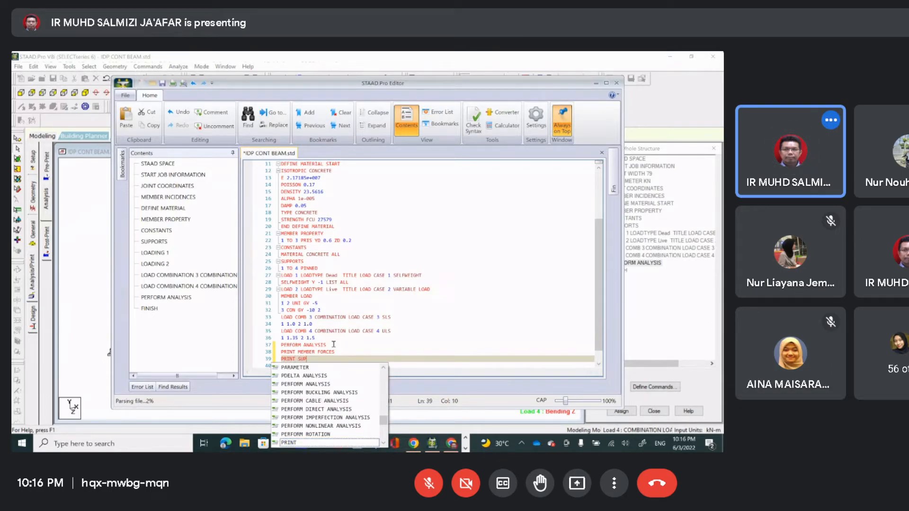
text(PPORT REA)
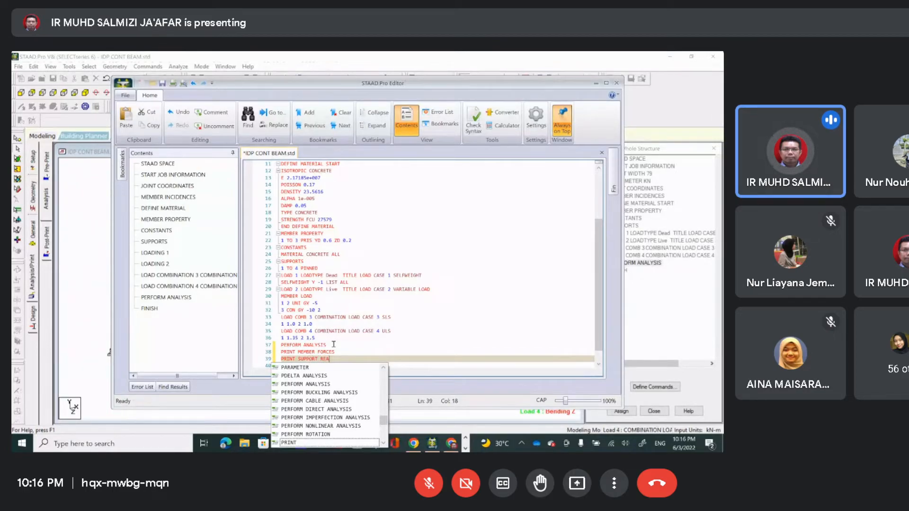
text(CTION)
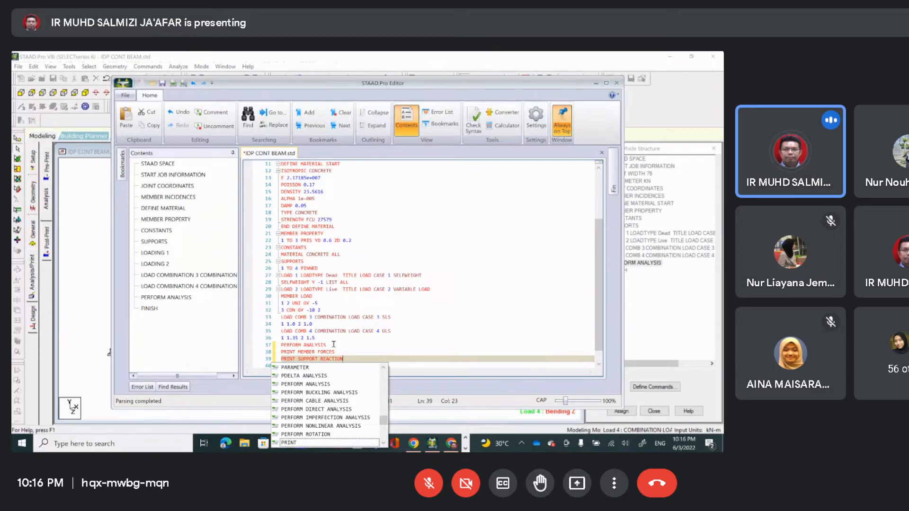
Save the edited command file and close the editor and the Analysis/Print Commands dialog.
click(339, 345)
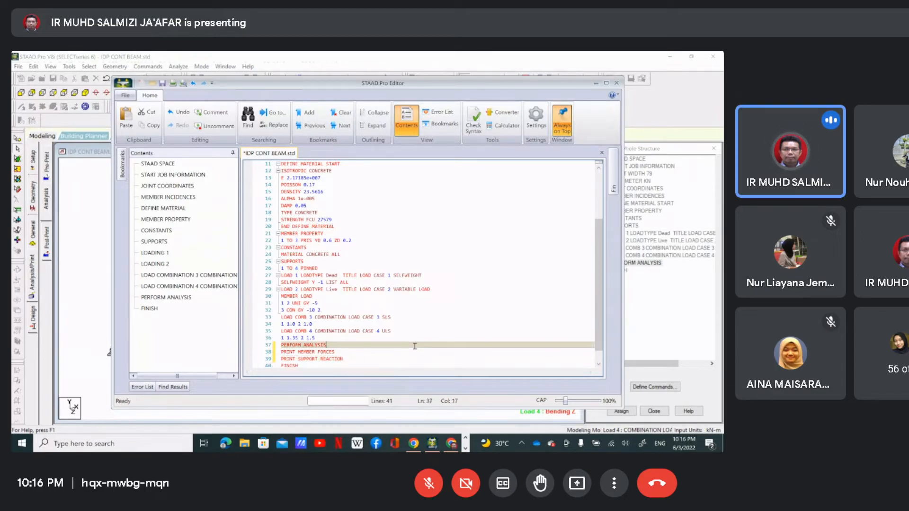
scroll(359, 351, down, 1)
key(ctrl+s)
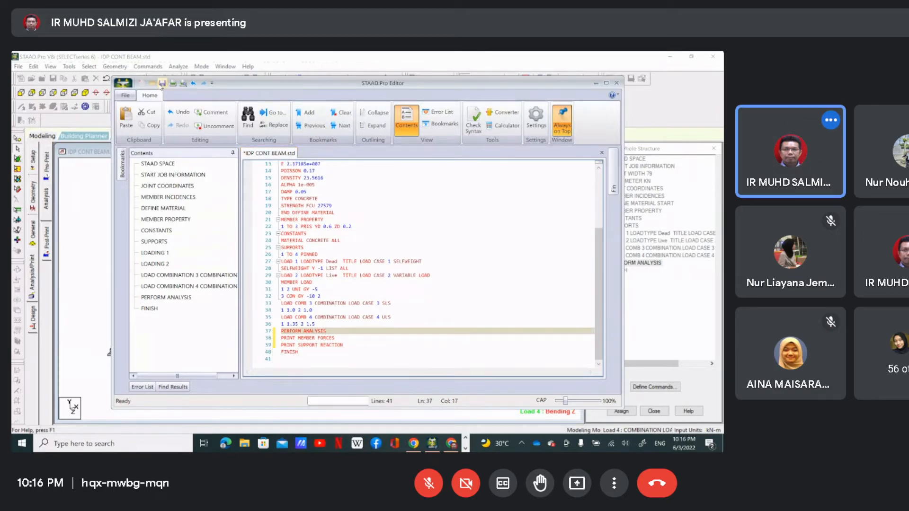
click(616, 84)
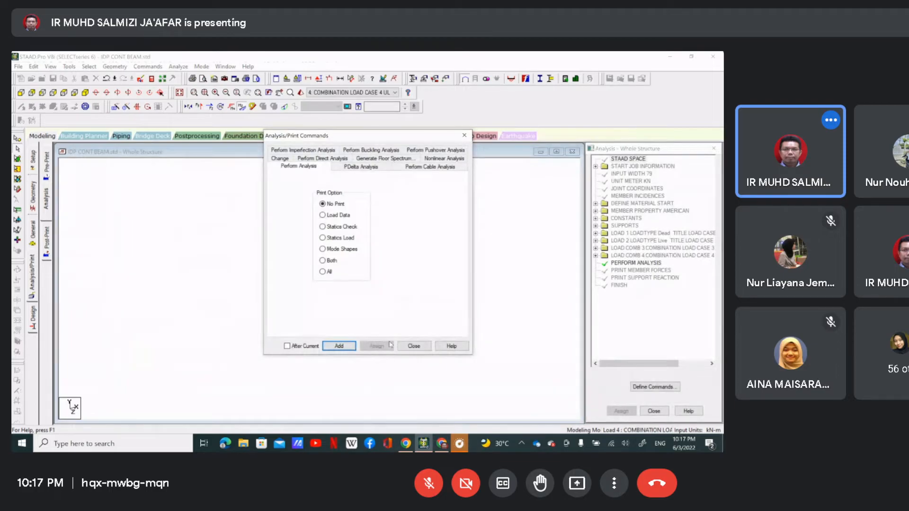
click(413, 346)
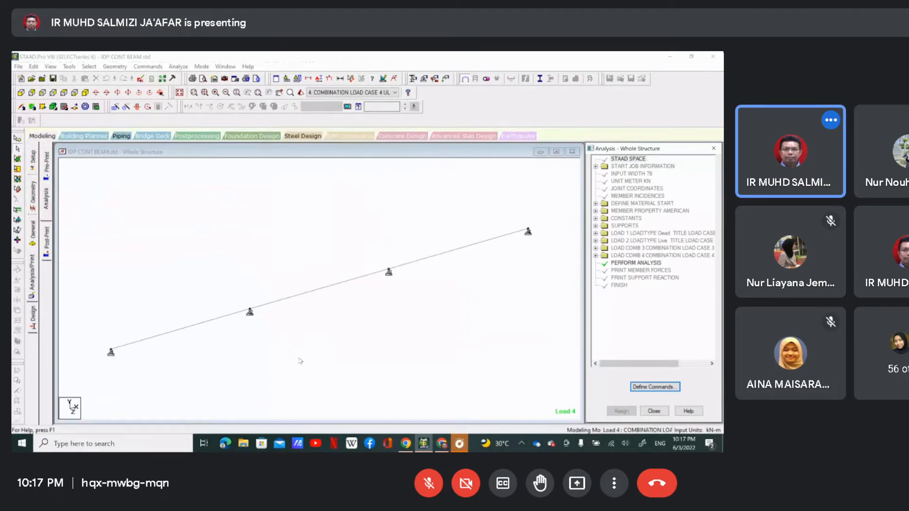
Run the analysis again with the added print commands and stay in modeling mode.
click(178, 66)
click(199, 77)
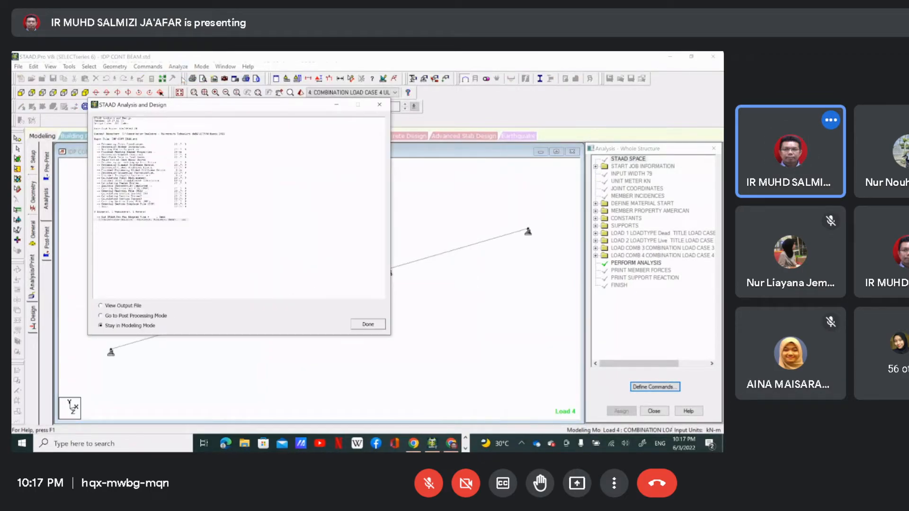
click(368, 324)
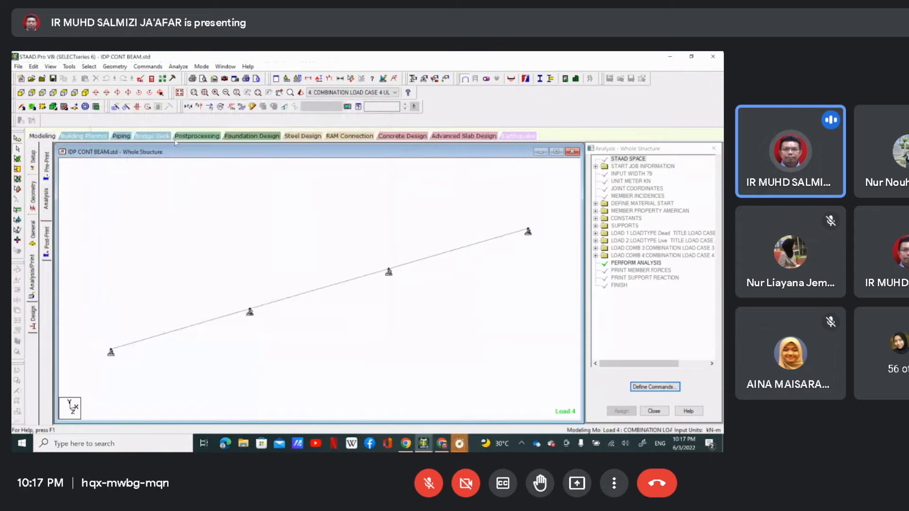
Open the analysis output file and list its results sections.
click(152, 79)
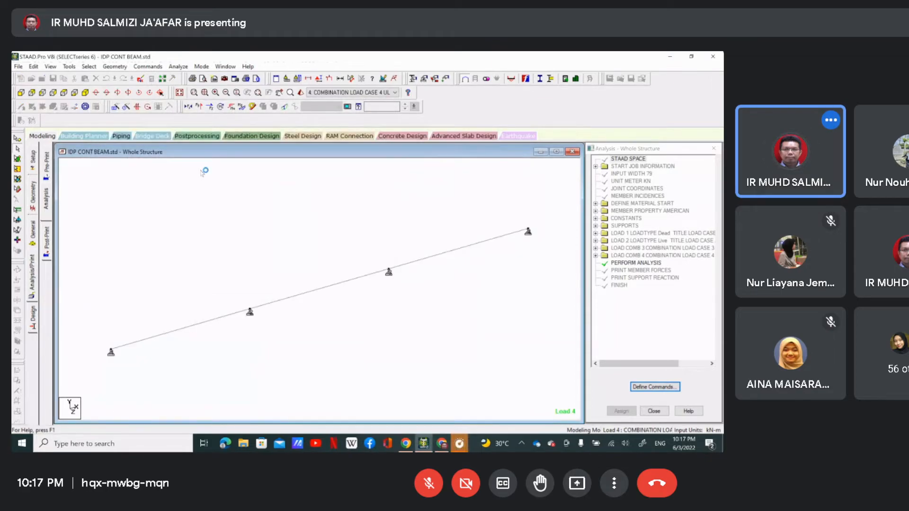
scroll(220, 232, down, 1)
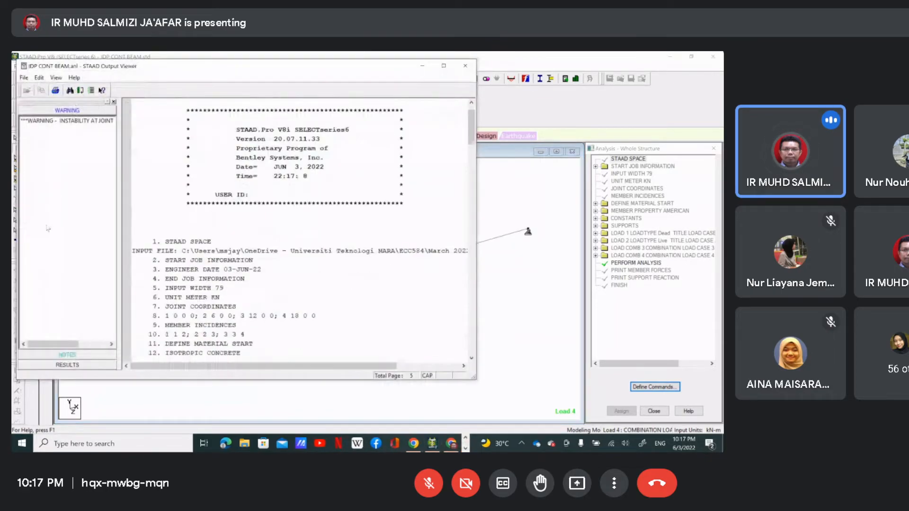
click(72, 367)
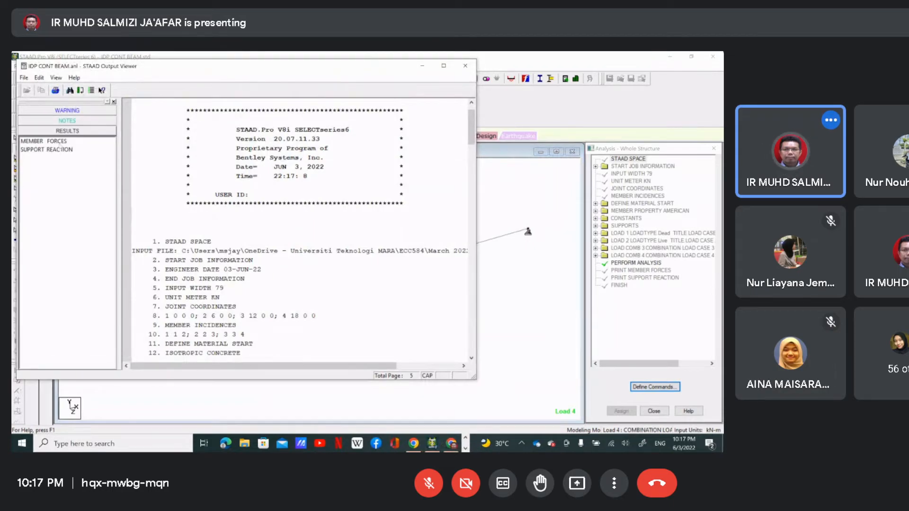
Review the member end forces of all three beams in the analysis output file.
click(47, 141)
scroll(191, 246, down, 5)
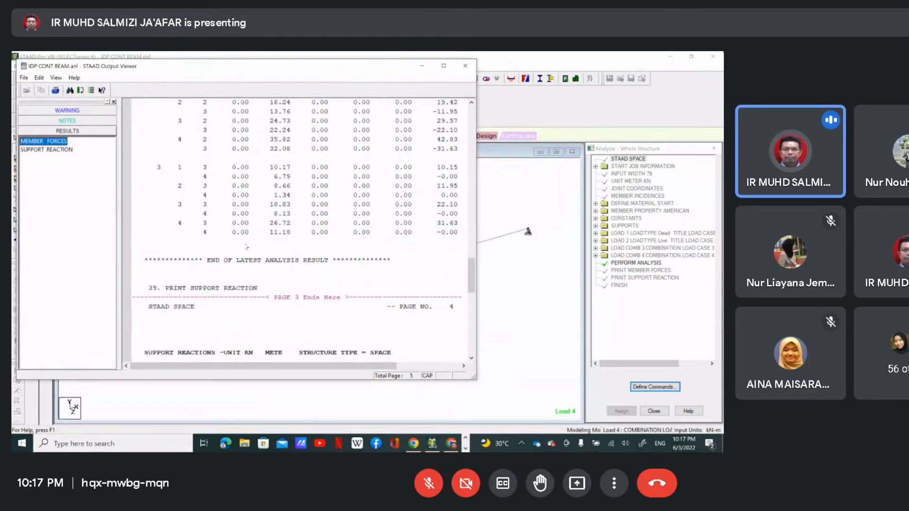
scroll(367, 258, up, 5)
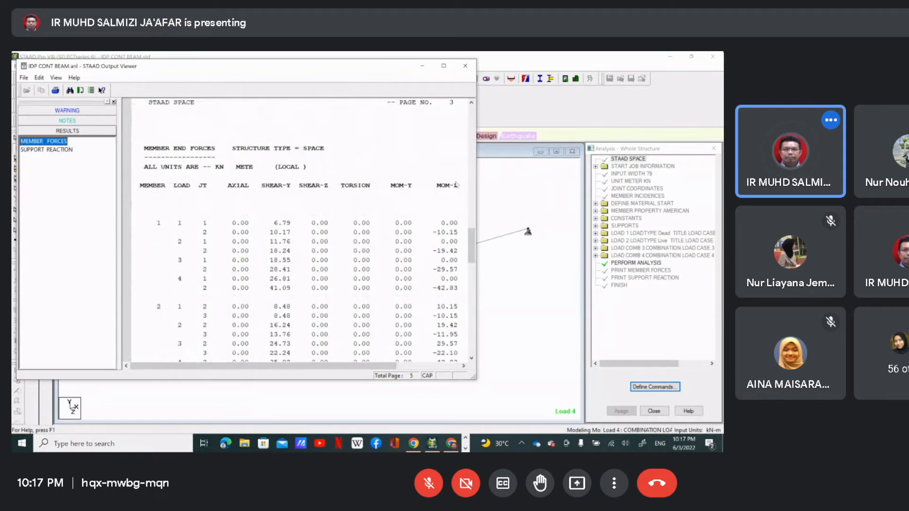
Review the support reactions of the four joints in the output file, and close the output viewer.
click(50, 150)
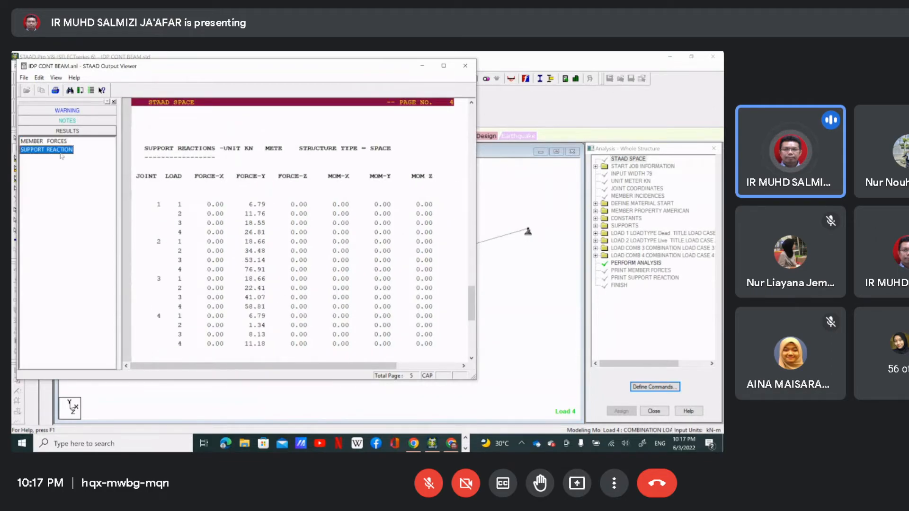
scroll(238, 208, down, 2)
scroll(239, 202, down, 3)
scroll(239, 202, up, 3)
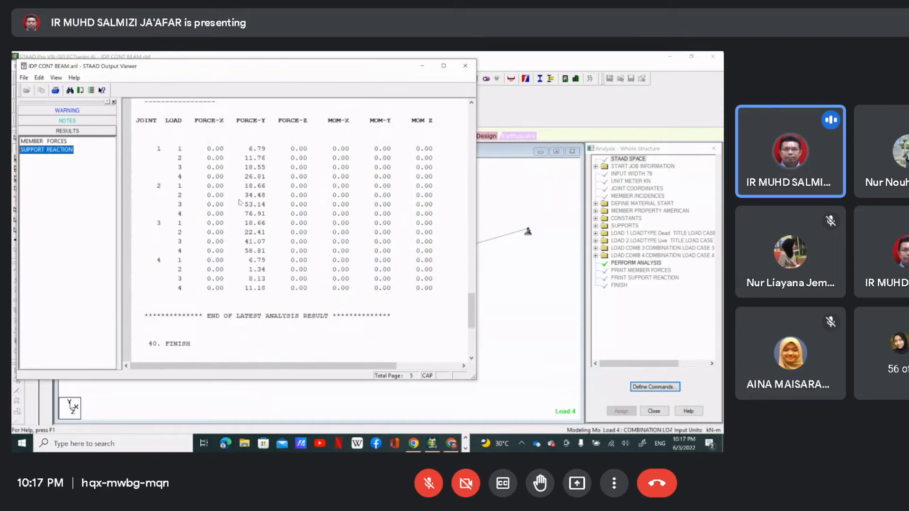
scroll(240, 202, up, 1)
scroll(240, 202, down, 1)
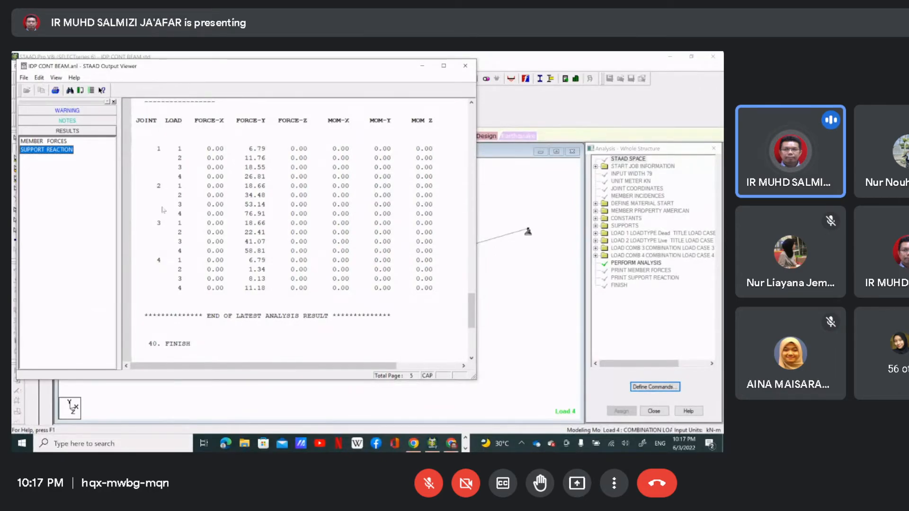
click(466, 66)
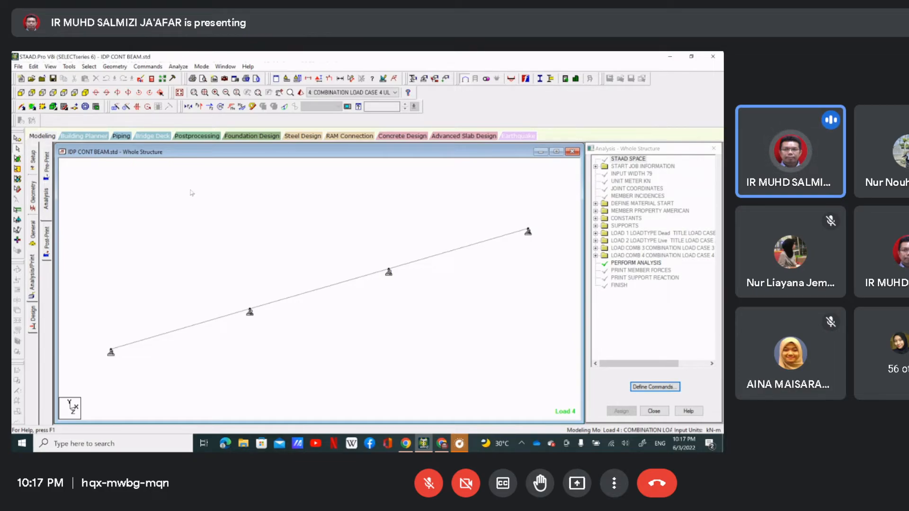
Open the command file in the editor and add a PARAMETER 1 line below PRINT SUPPORT REACTION.
click(141, 79)
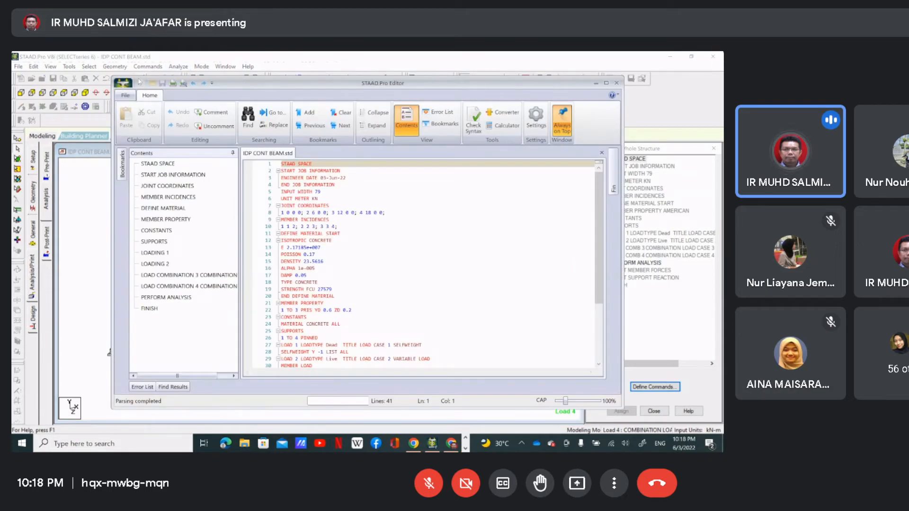
scroll(348, 284, down, 4)
click(348, 347)
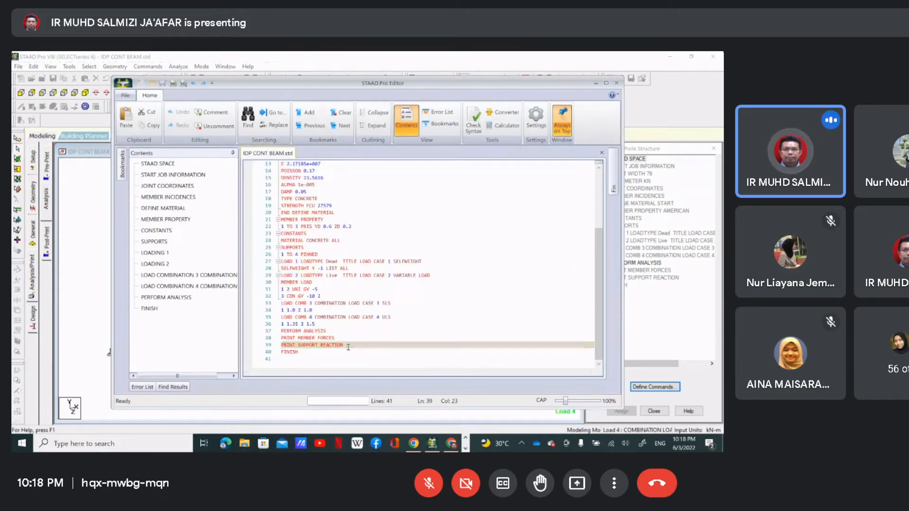
key(Return)
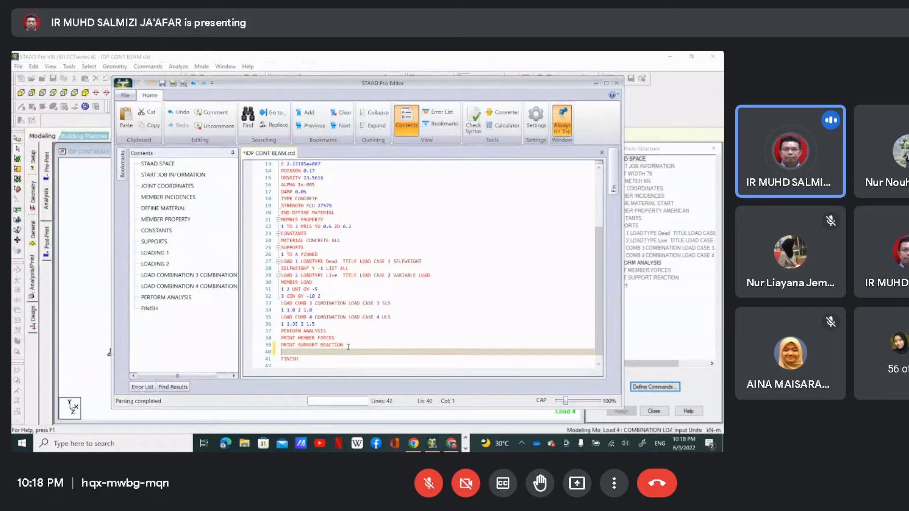
text(PARAMETER)
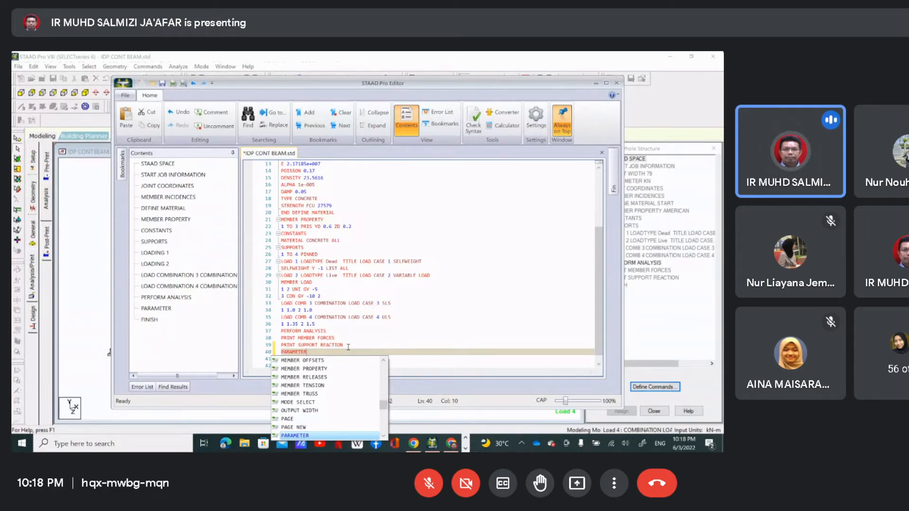
text( 1)
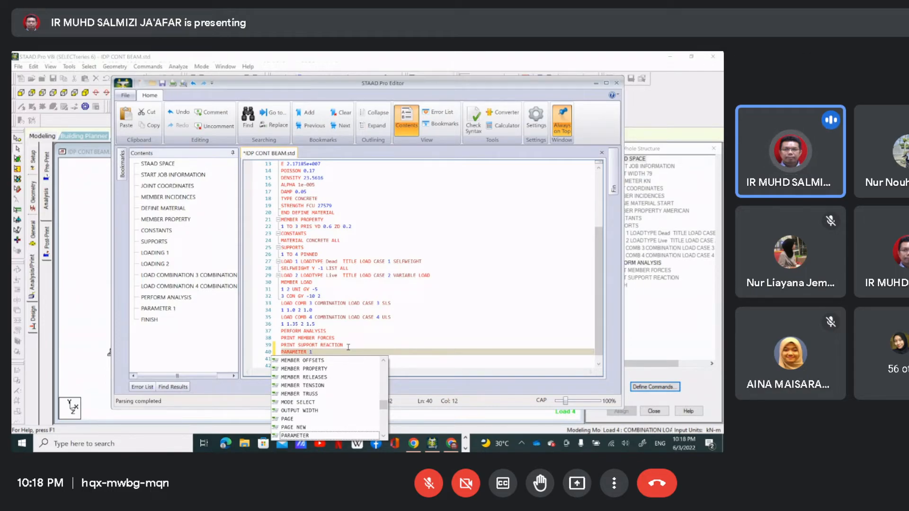
key(Return)
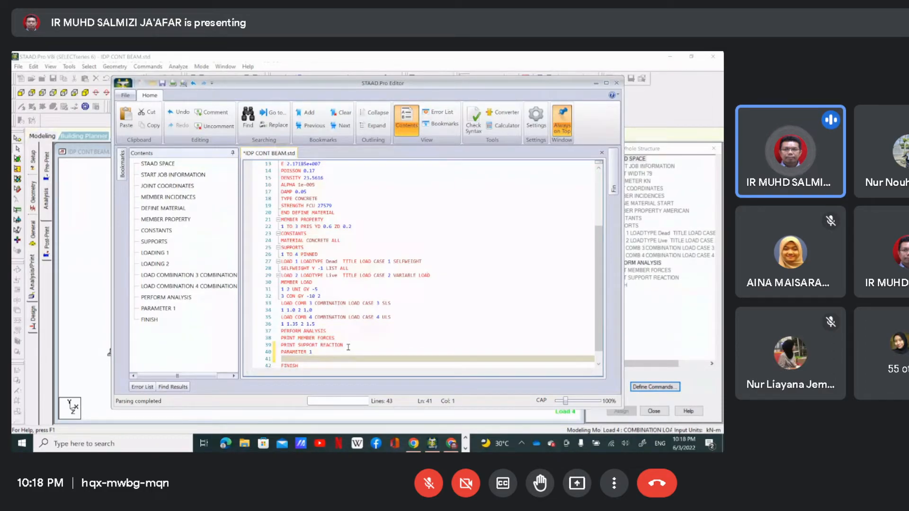
Add a START CONCRETE DESIGN block with its END CONCRETE DESIGN line below PARAMETER 1.
text(START)
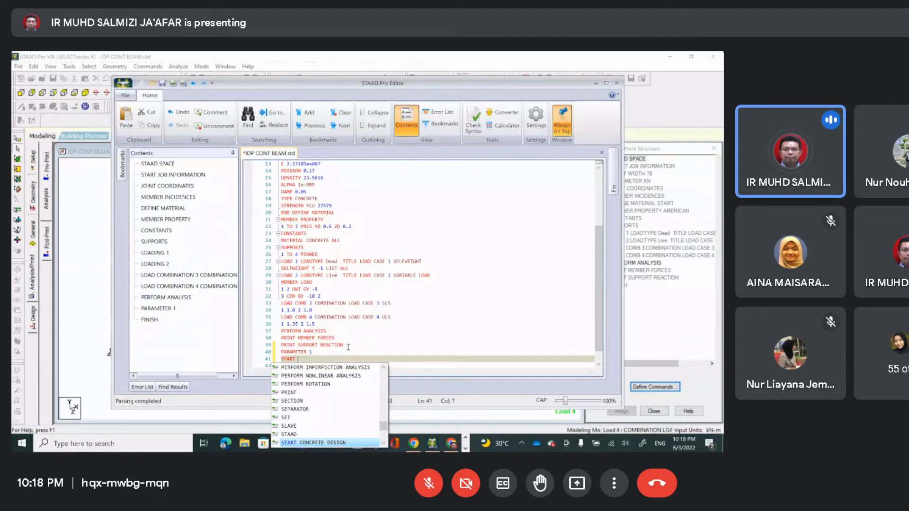
click(384, 443)
click(383, 443)
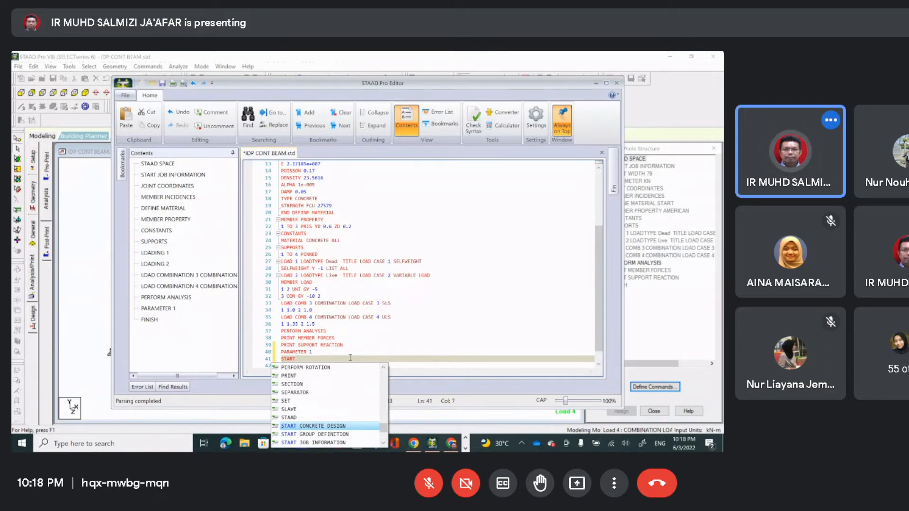
text(CONCRETE DESIGN)
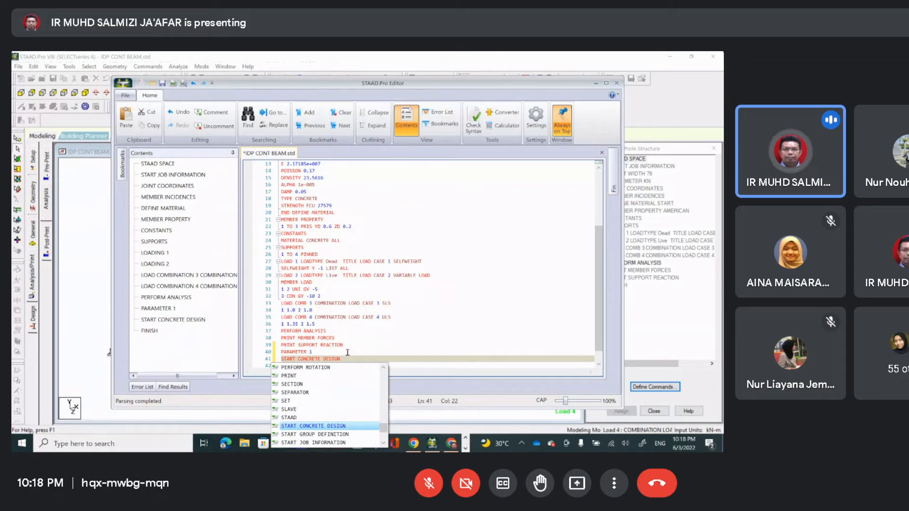
key(Escape)
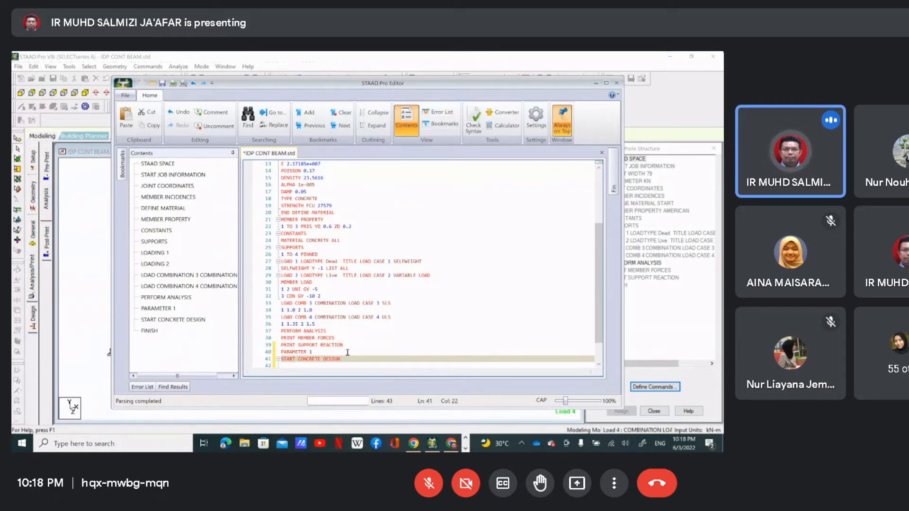
scroll(357, 335, down, 2)
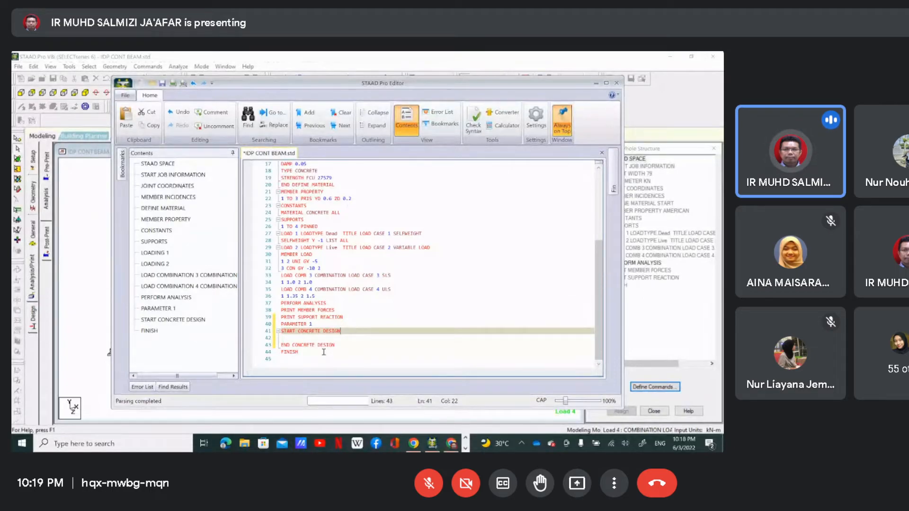
Specify the design code inside the concrete design block with the line CODE BS8007.
click(285, 337)
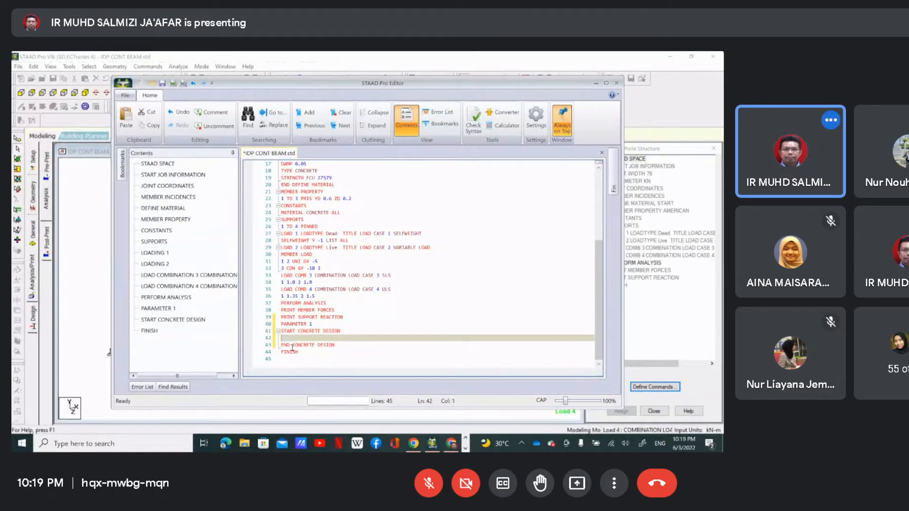
text(CODE)
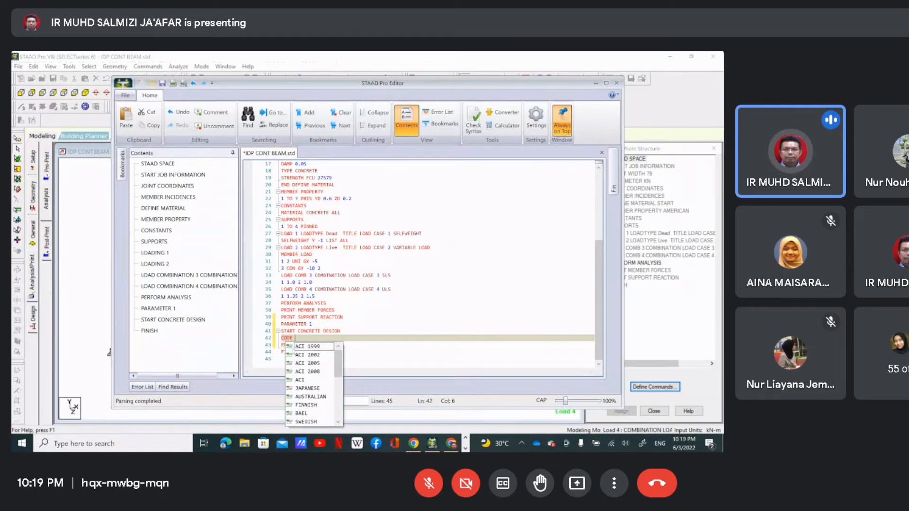
drag(341, 362, 339, 387)
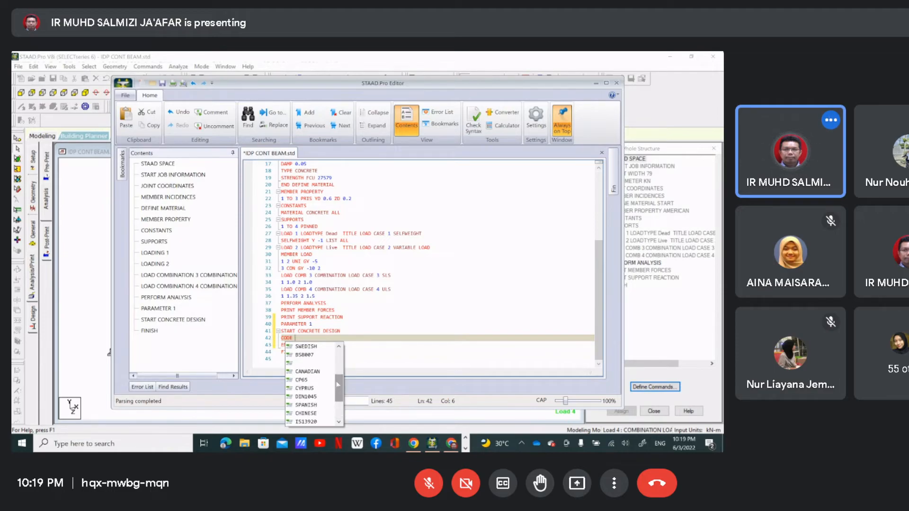
click(315, 356)
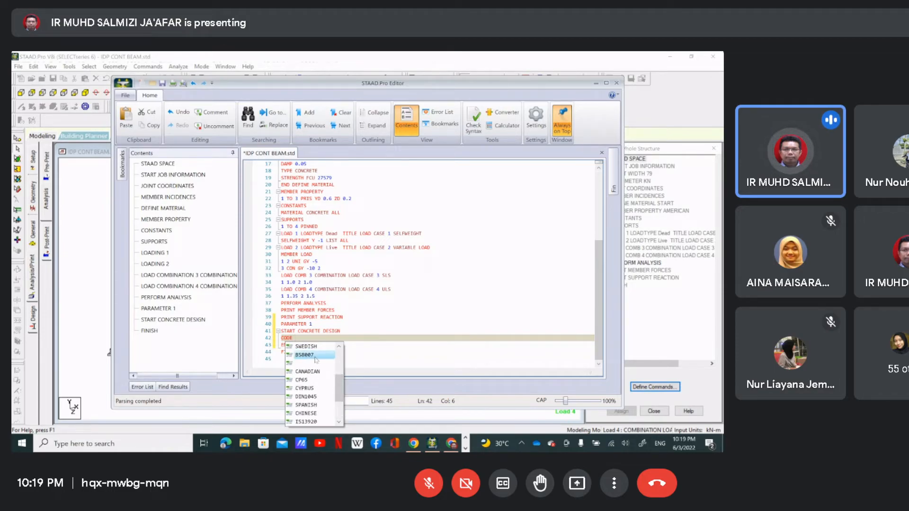
text(BS)
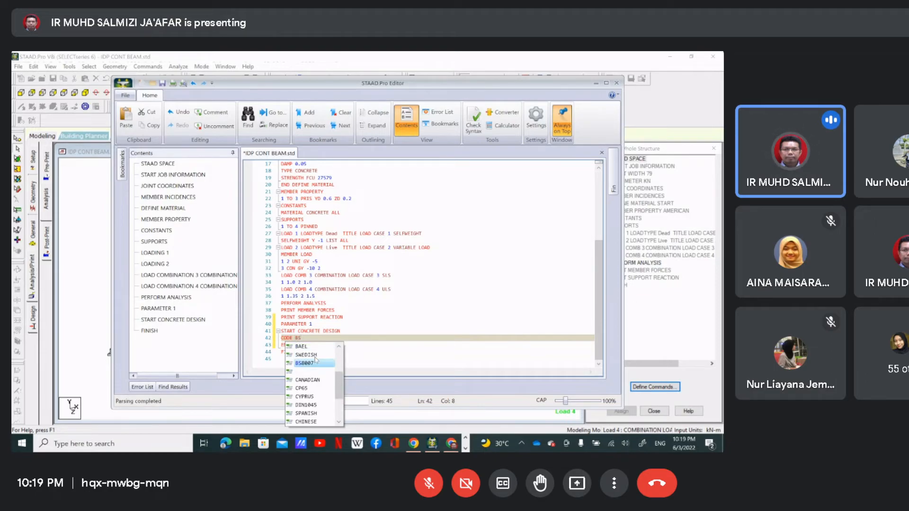
text(800)
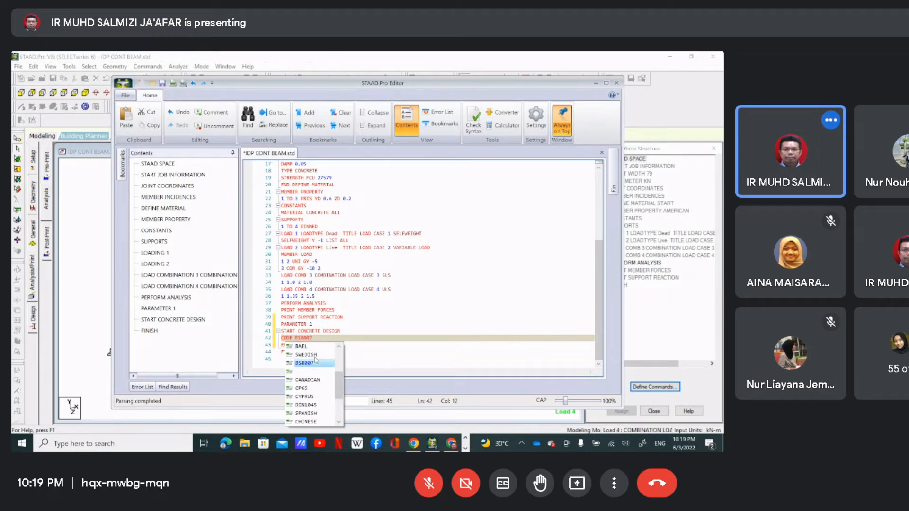
key(Return)
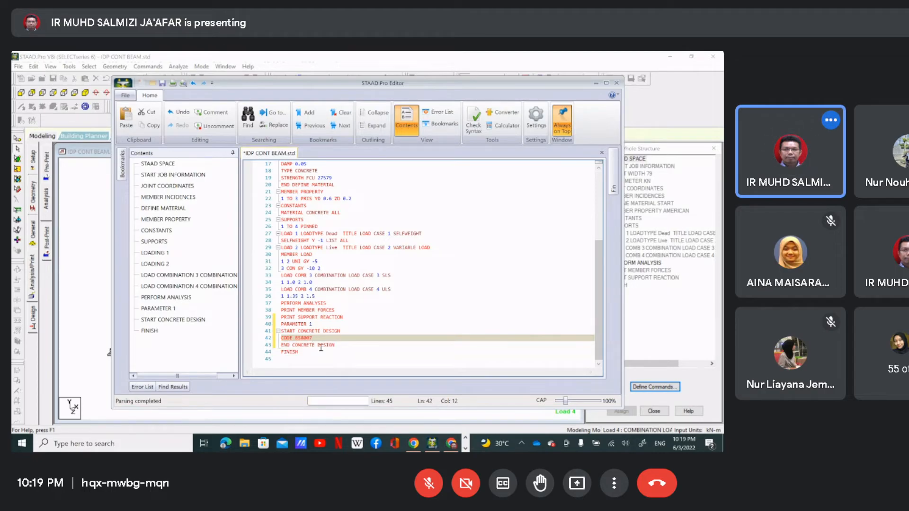
Add the line DESIGN BEAM 1 TO 3 below the code line in the concrete design block.
key(Return)
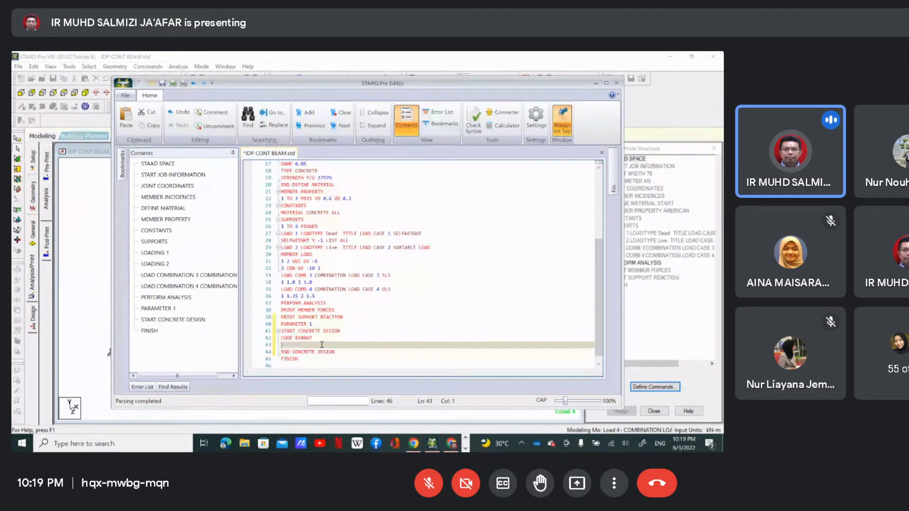
text(DESI)
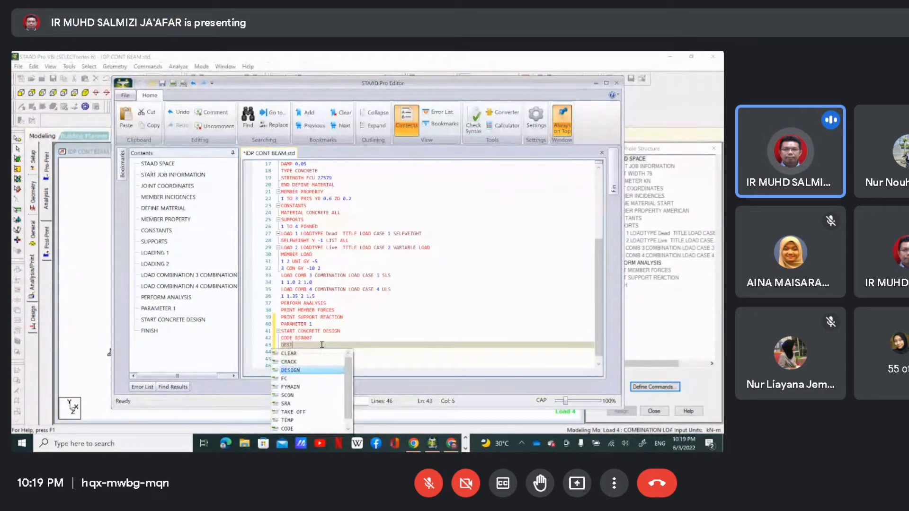
text(GN BEAM)
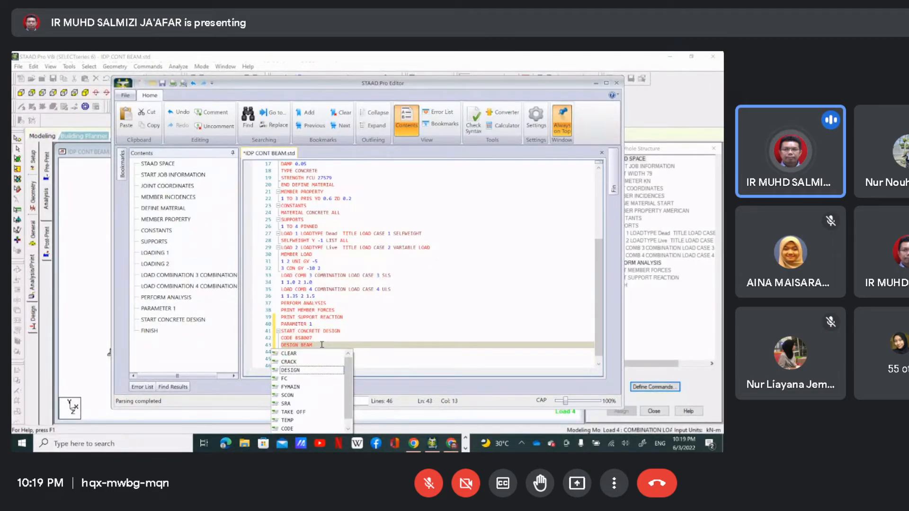
text(1)
text(  3)
click(320, 345)
double_click(321, 345)
text(TO 3)
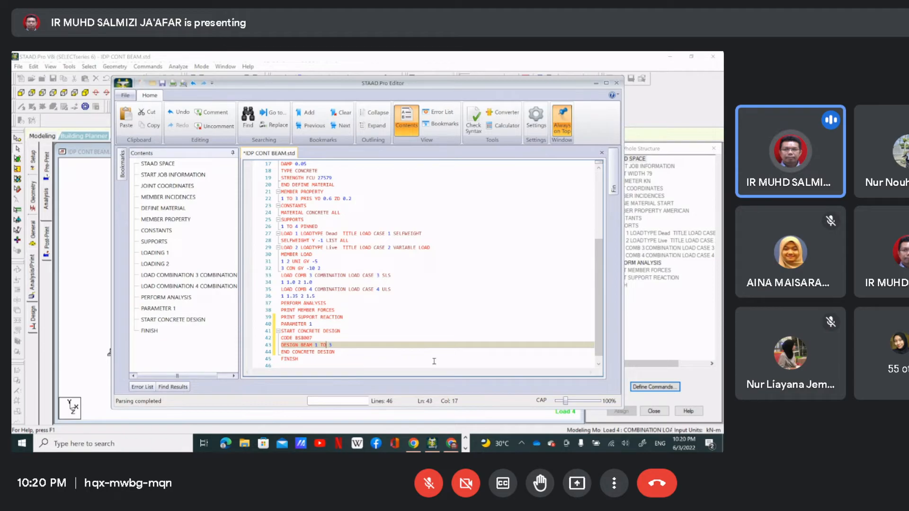
Save the command file with the concrete design commands and close the editor and the Analysis/Print Commands dialog.
scroll(440, 364, down, 1)
click(315, 355)
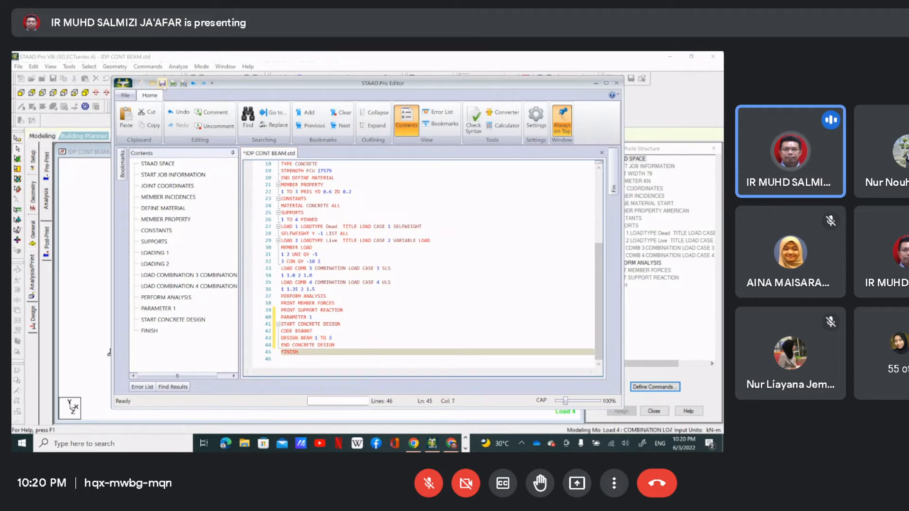
click(162, 84)
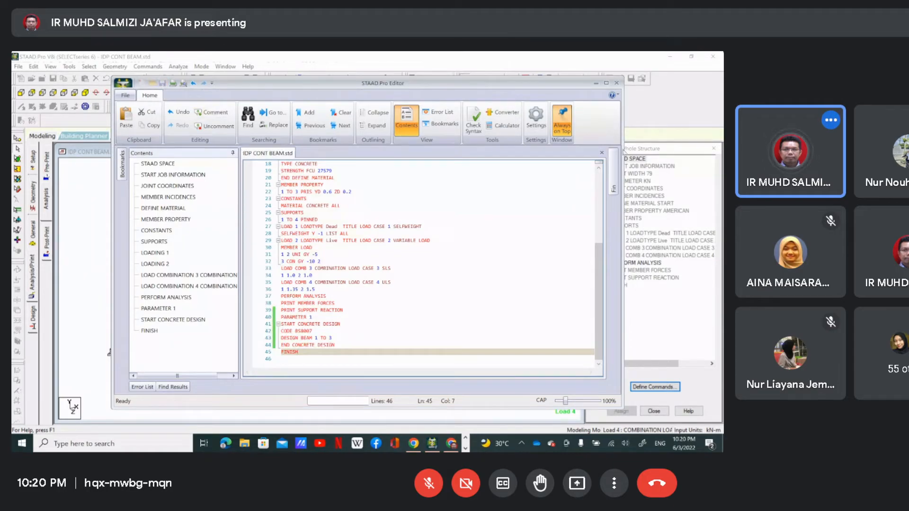
click(616, 83)
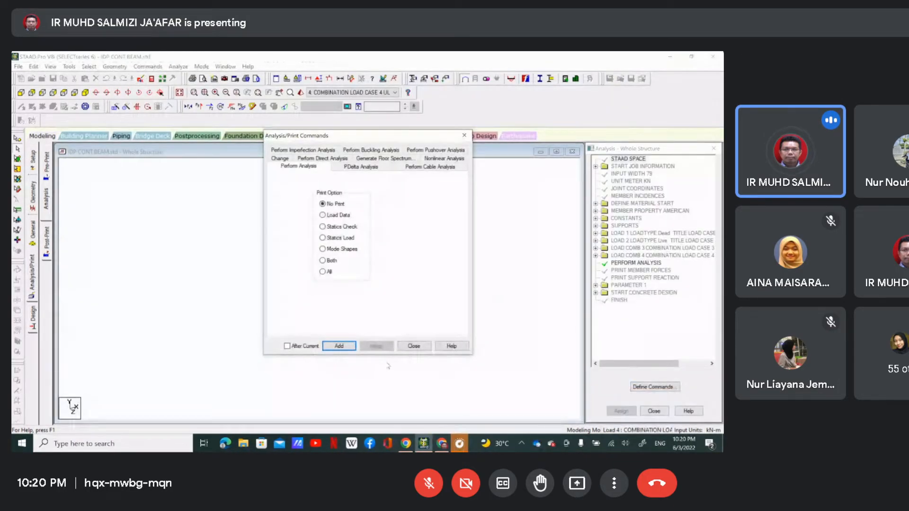
click(412, 346)
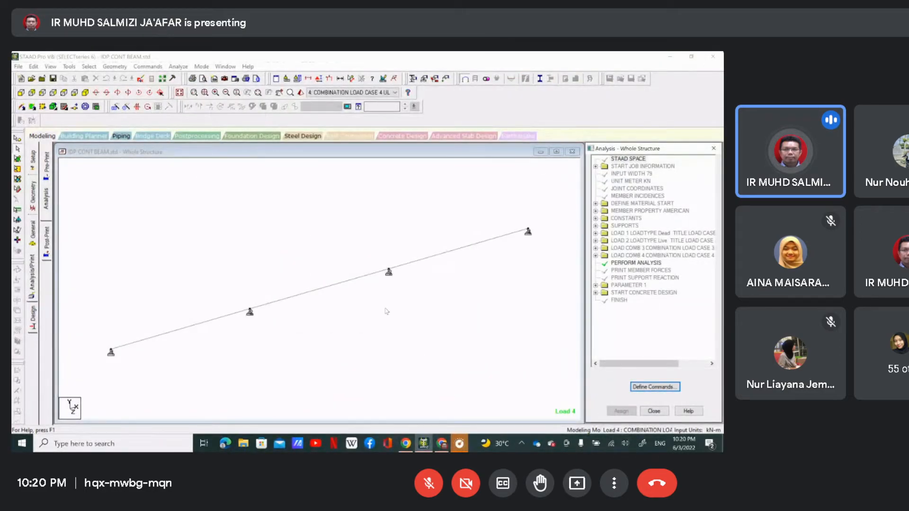
Run the analysis with the concrete design commands and finish it staying in modelling mode.
click(162, 227)
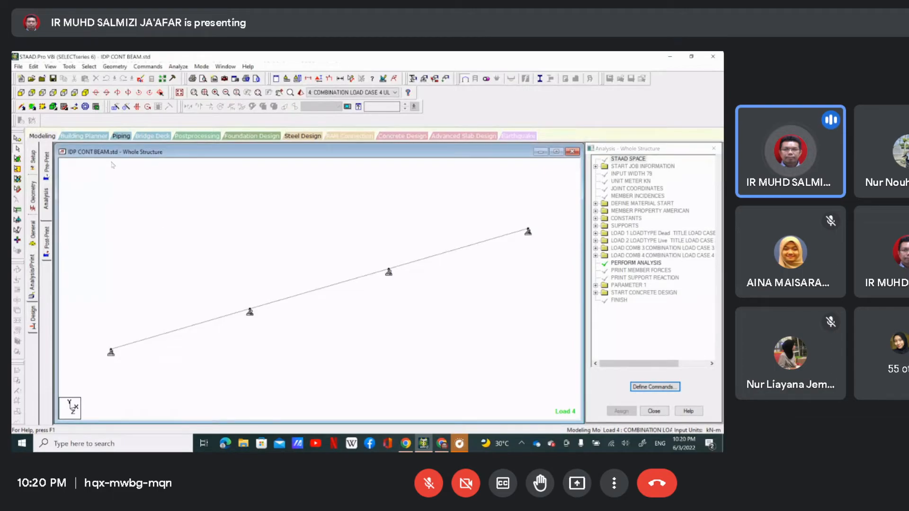
click(178, 67)
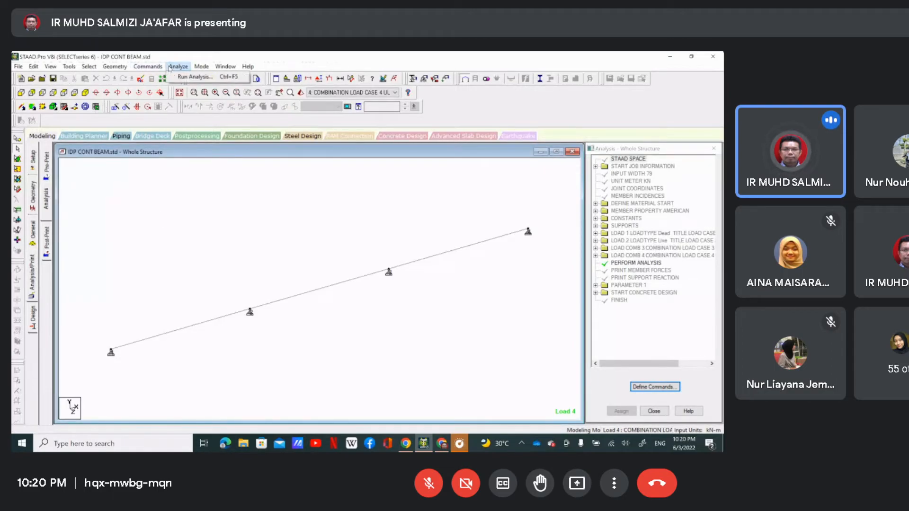
click(183, 79)
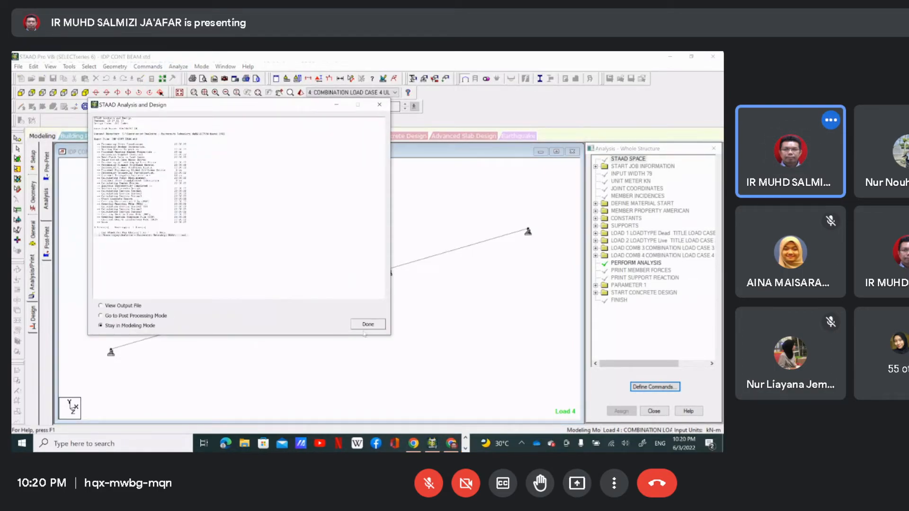
click(367, 325)
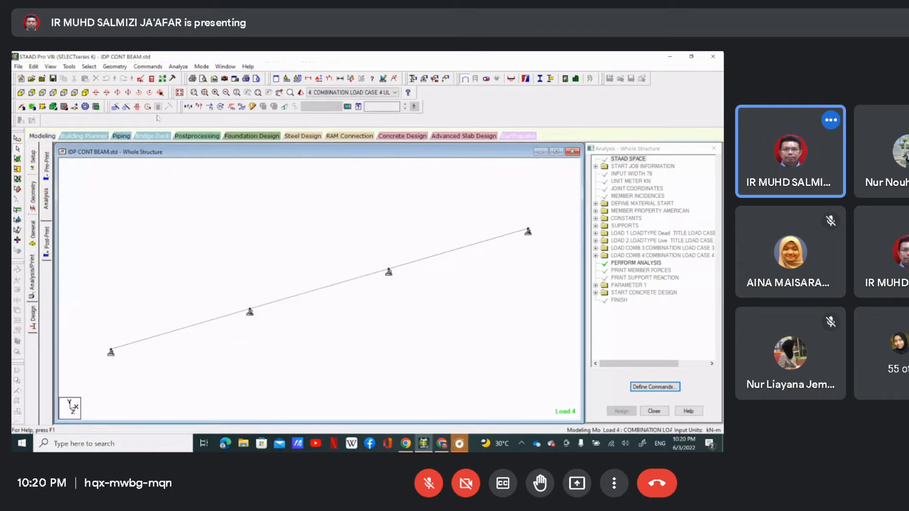
Open the analysis output at the concrete design results and examine beam 1's flexural reinforcement and shear links.
click(156, 78)
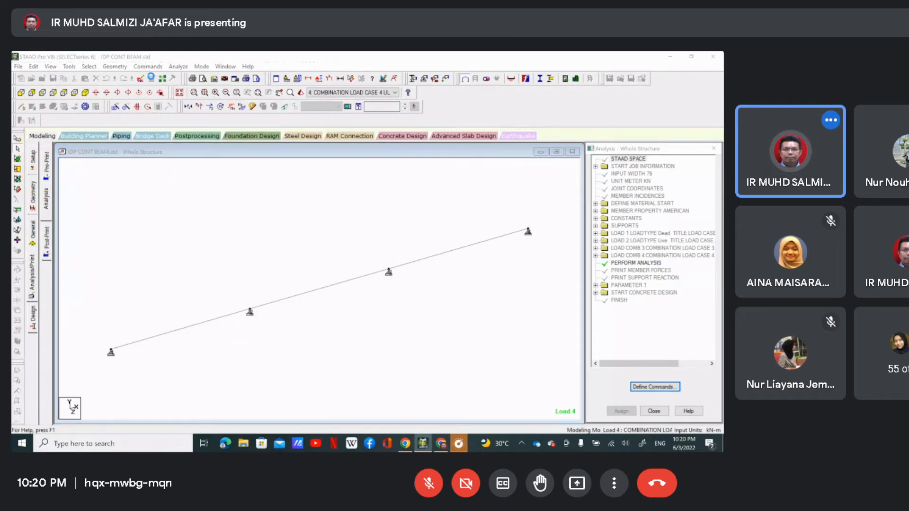
click(83, 367)
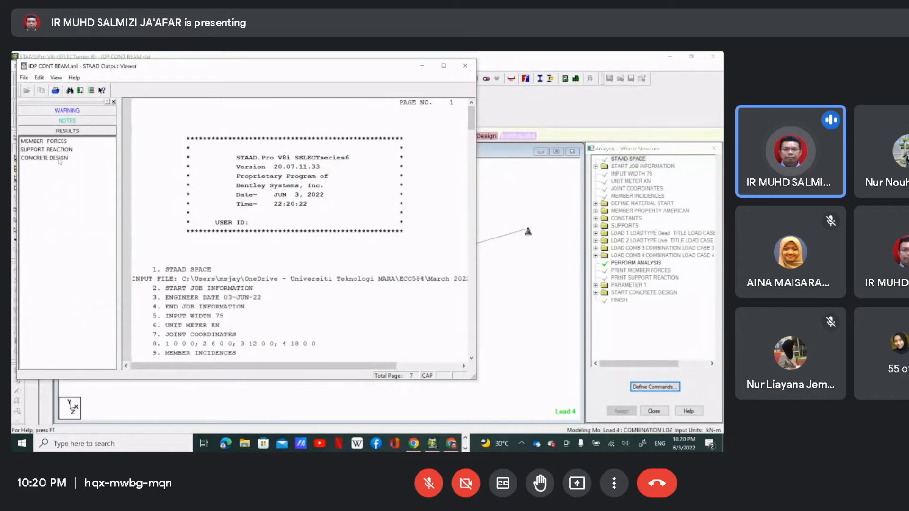
click(47, 157)
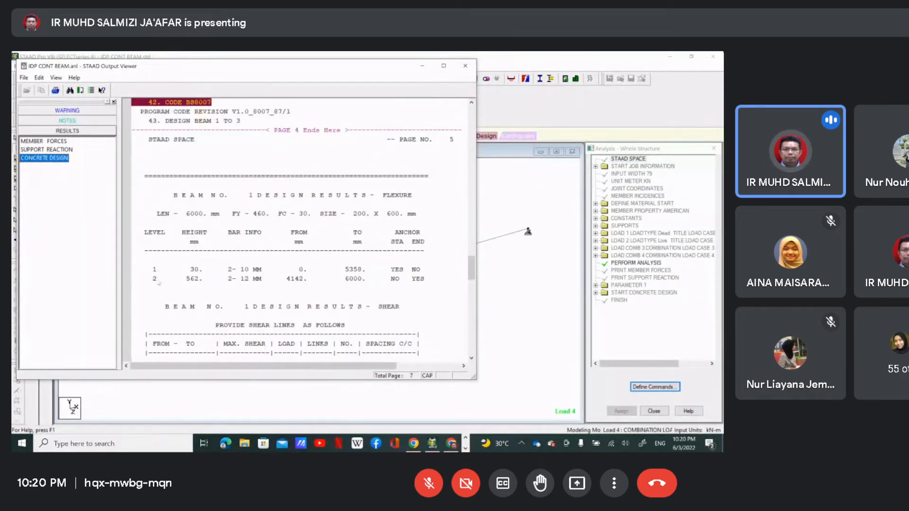
scroll(231, 232, up, 1)
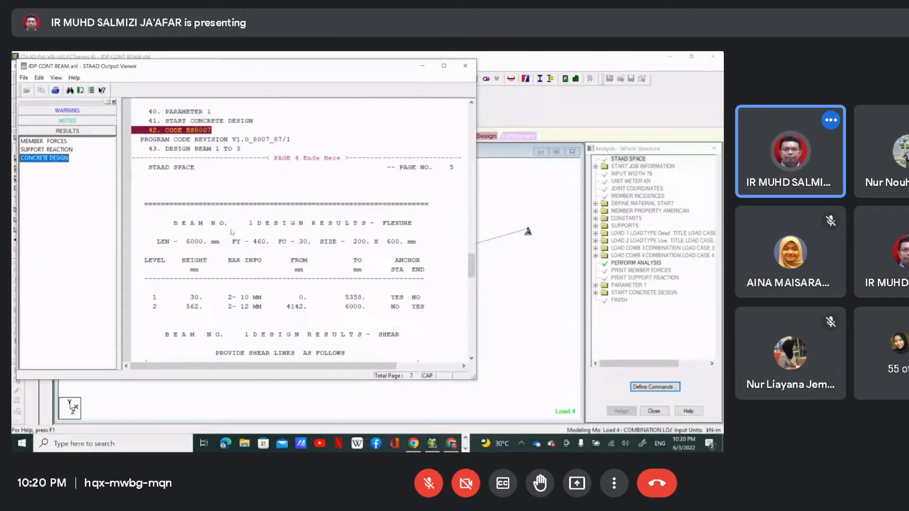
scroll(231, 233, down, 2)
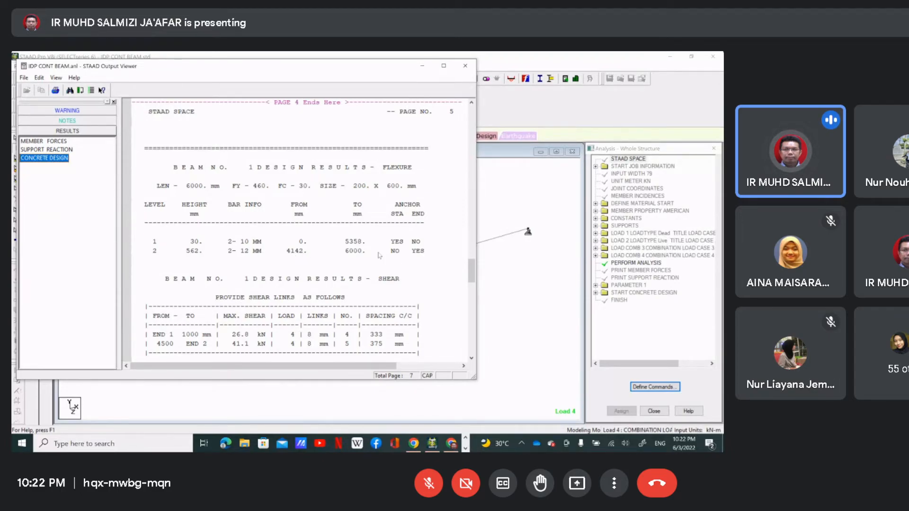
scroll(380, 256, down, 1)
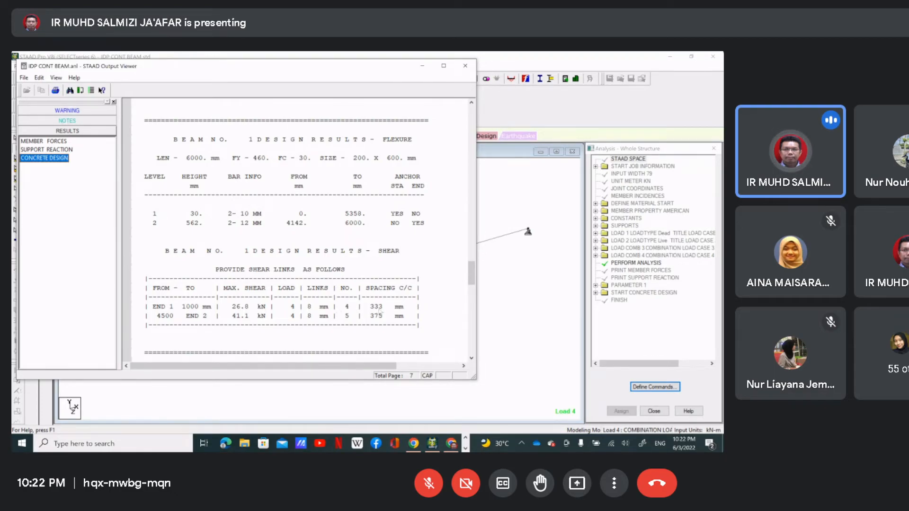
scroll(379, 311, down, 2)
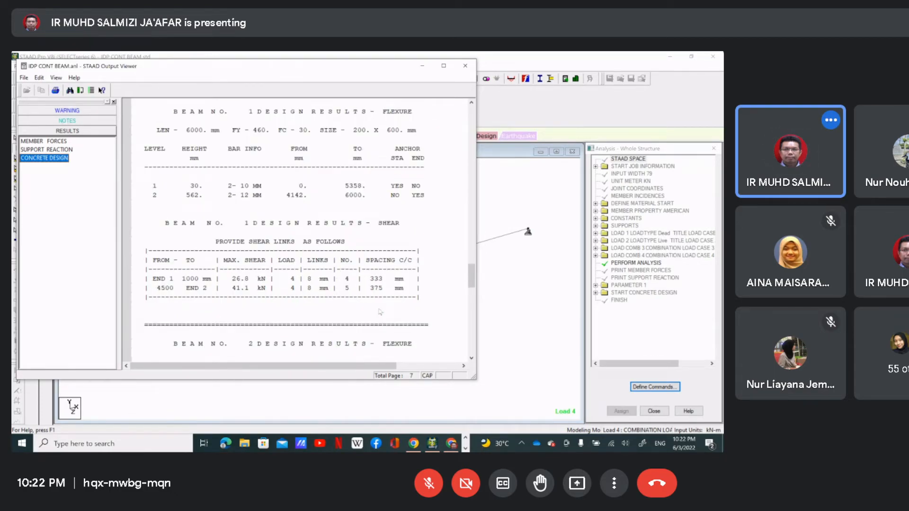
Examine the flexure and shear design results for beam 2 in the analysis output.
scroll(380, 311, down, 3)
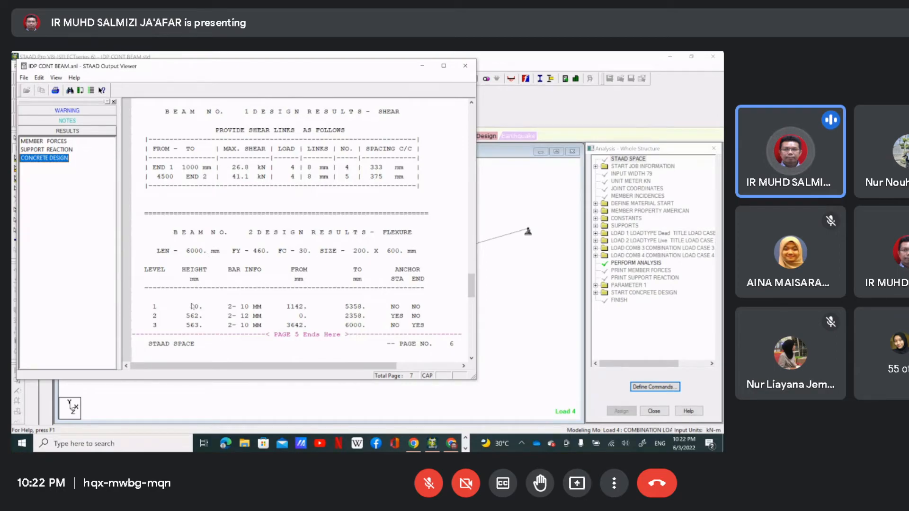
scroll(195, 305, down, 1)
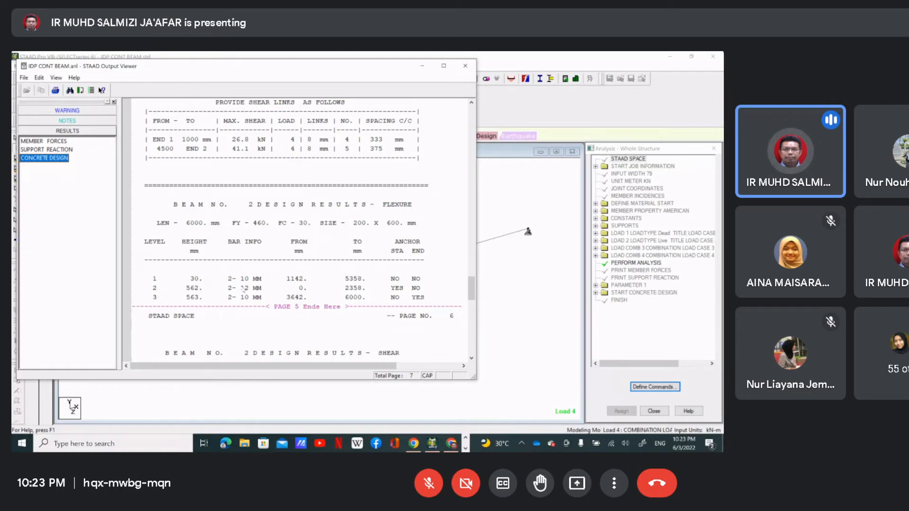
scroll(287, 293, up, 4)
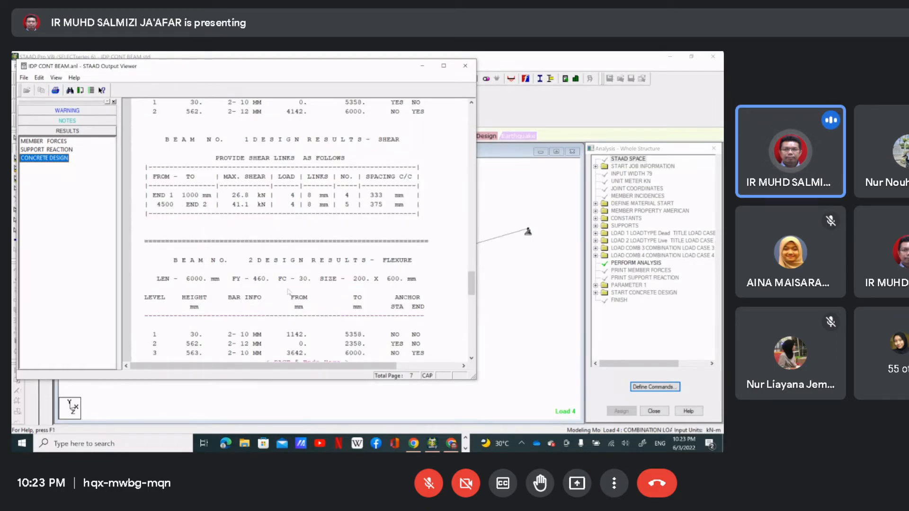
scroll(265, 200, down, 3)
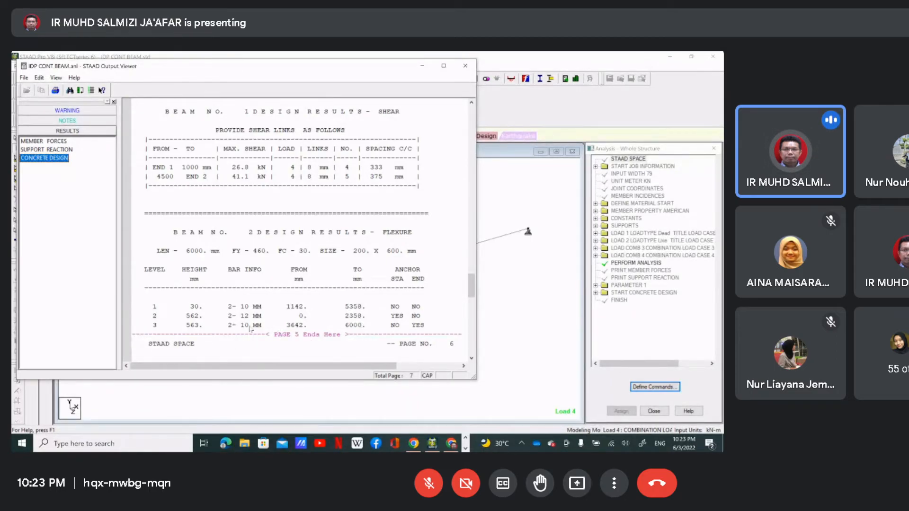
scroll(242, 327, down, 6)
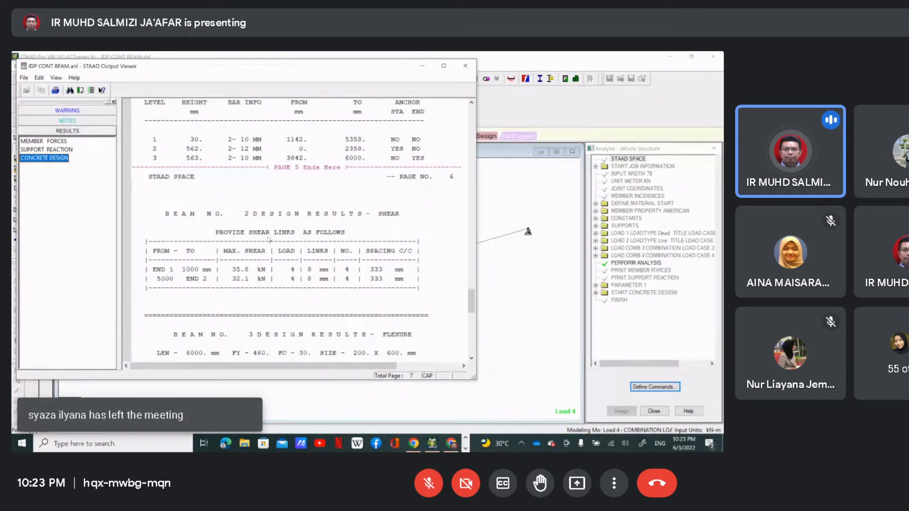
scroll(269, 267, down, 2)
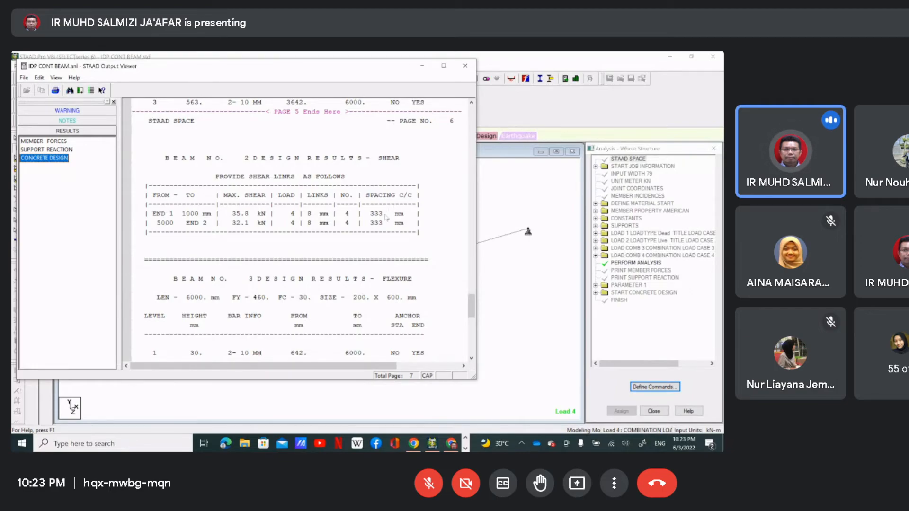
Review beam 3's flexure and shear design results, return to the first page of the output and close it.
scroll(386, 217, down, 2)
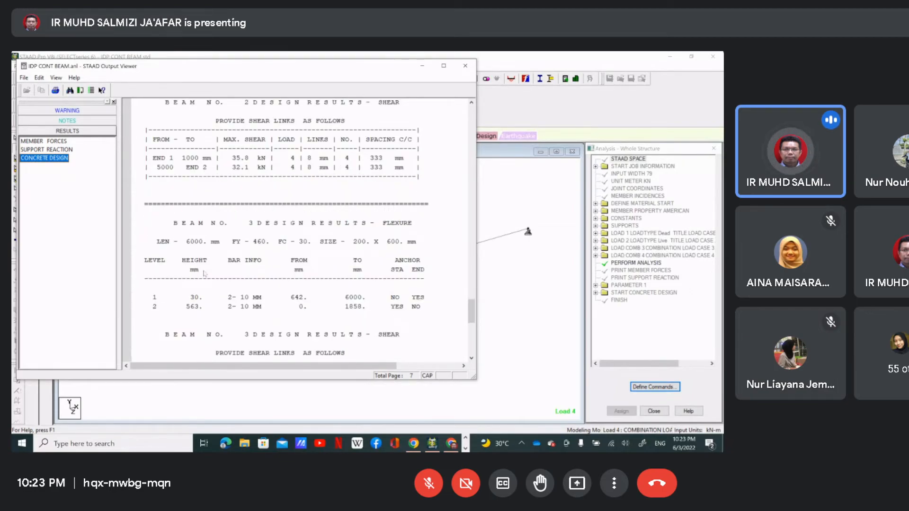
scroll(205, 274, down, 1)
scroll(215, 274, down, 6)
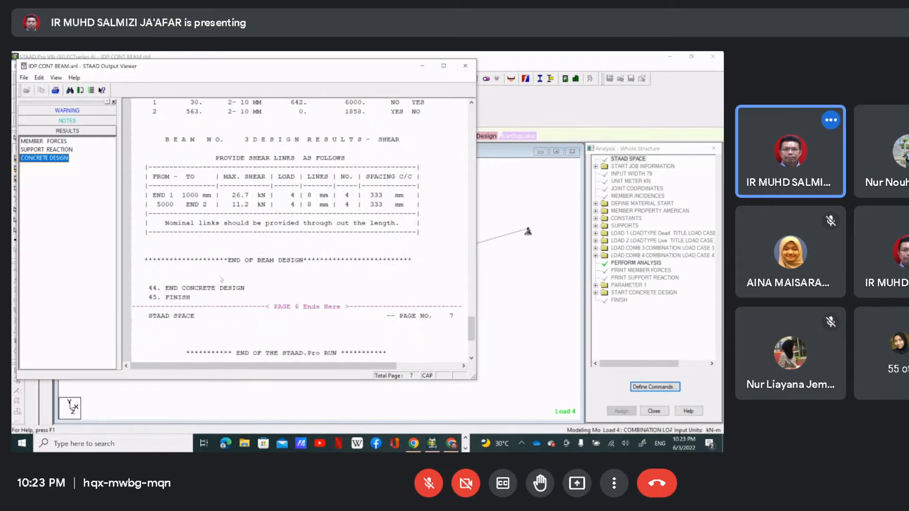
scroll(267, 304, up, 9)
scroll(266, 304, up, 4)
drag(471, 303, 470, 116)
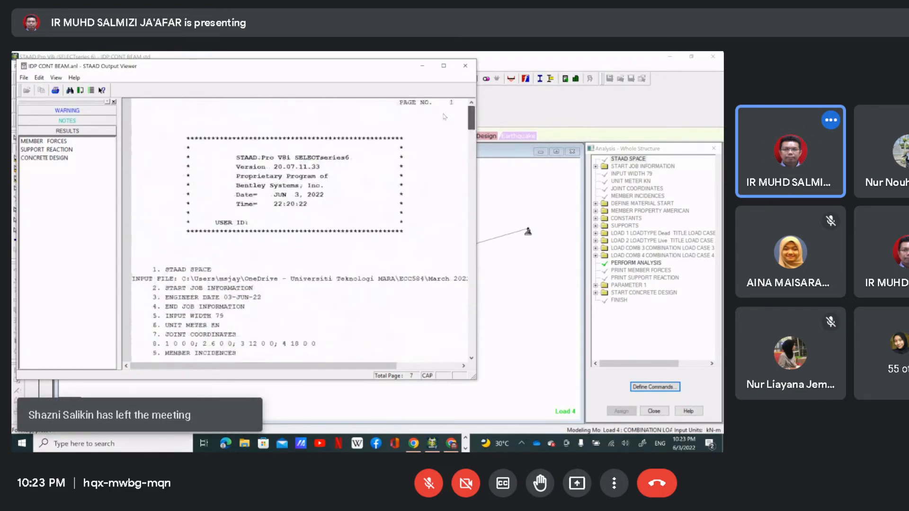
click(466, 65)
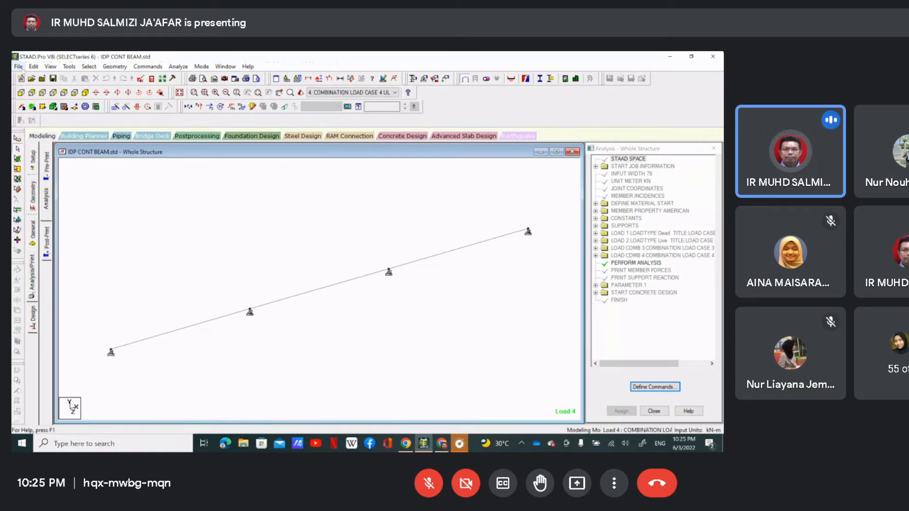
Open the recent model IDP 2ND MODEL.std and take a closer look at its multi-storey frame.
click(18, 66)
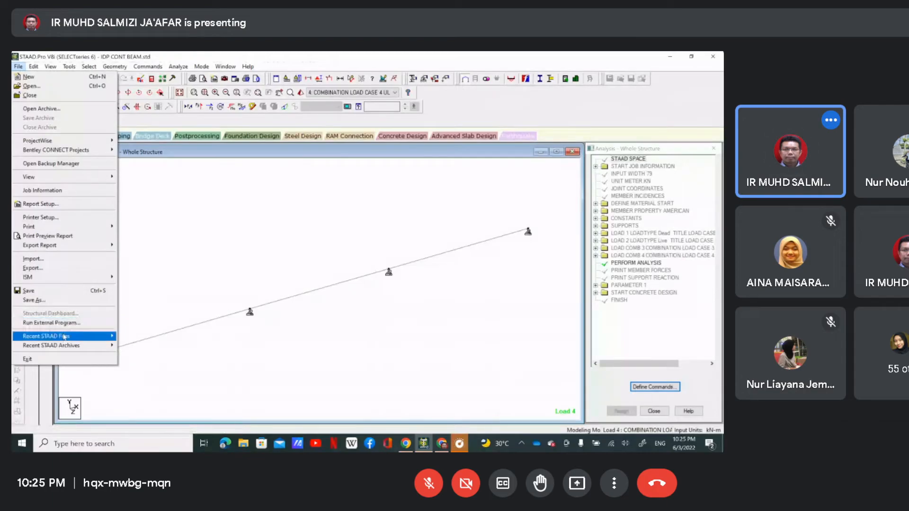
mouse_move(64, 337)
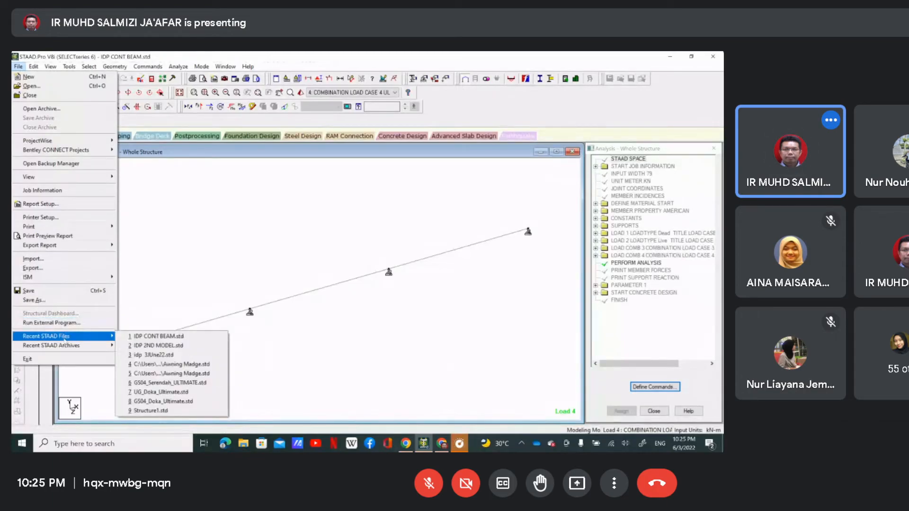
click(166, 346)
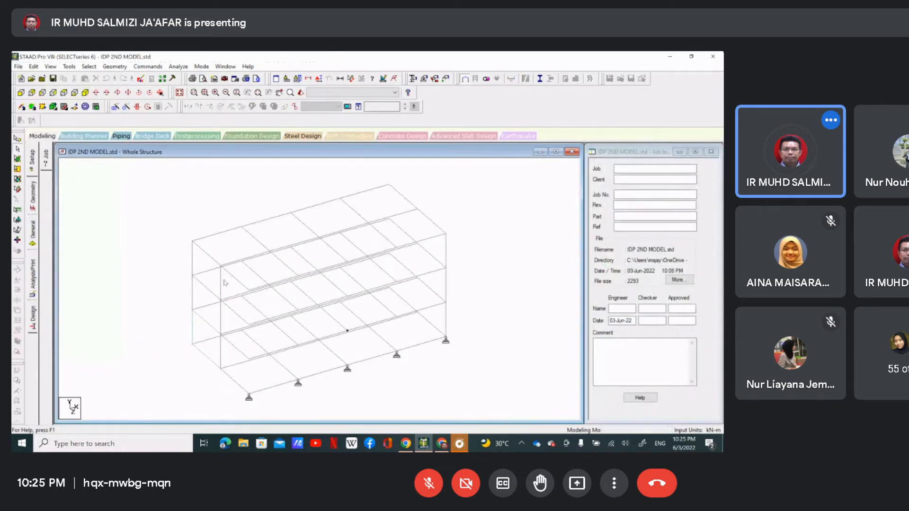
scroll(227, 264, up, 3)
scroll(222, 266, up, 2)
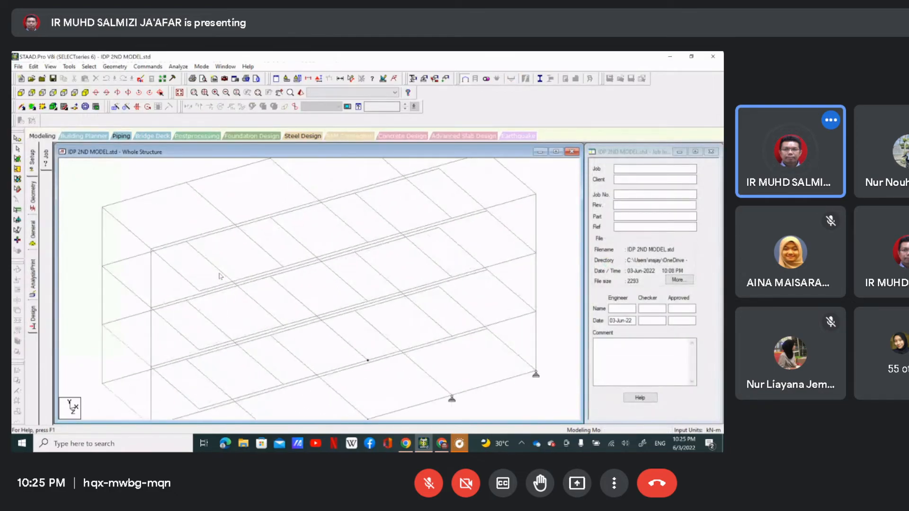
scroll(216, 204, up, 1)
scroll(217, 205, down, 2)
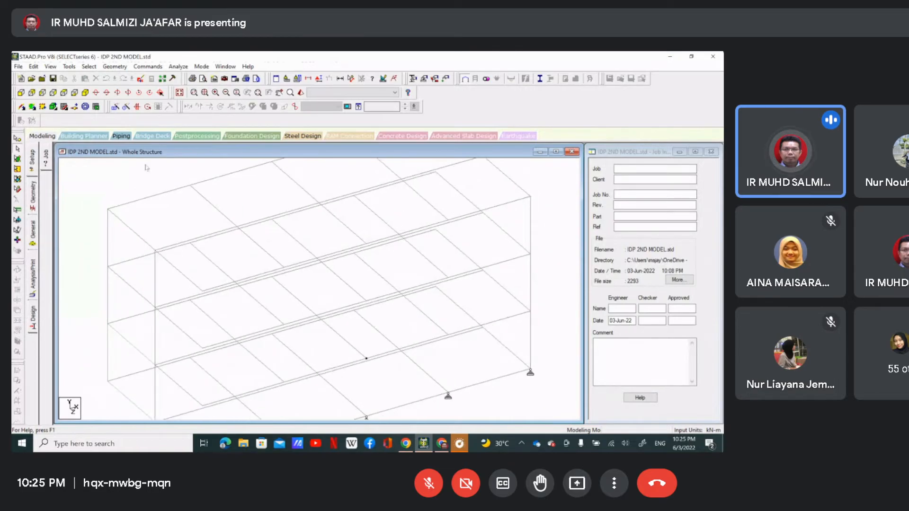
Select the short roof-level edge beam at the end of the frame and rotate the model to view it.
click(137, 233)
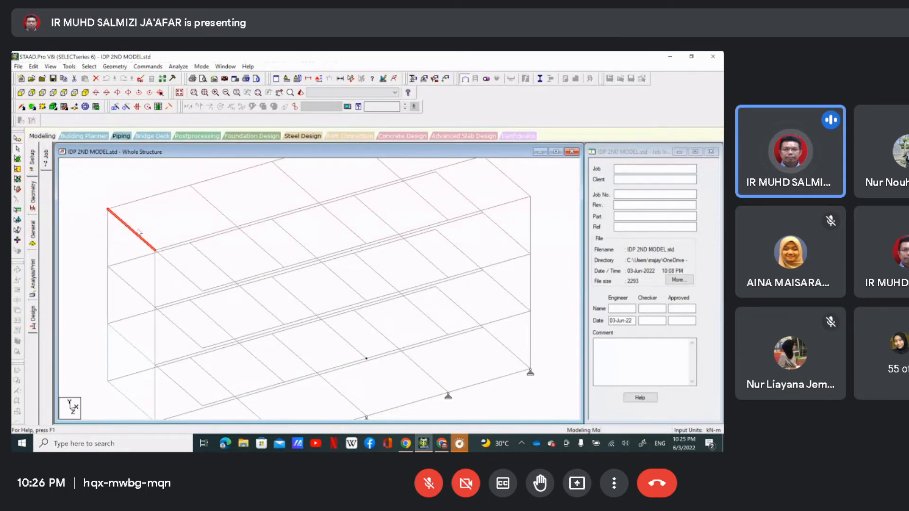
scroll(139, 232, up, 1)
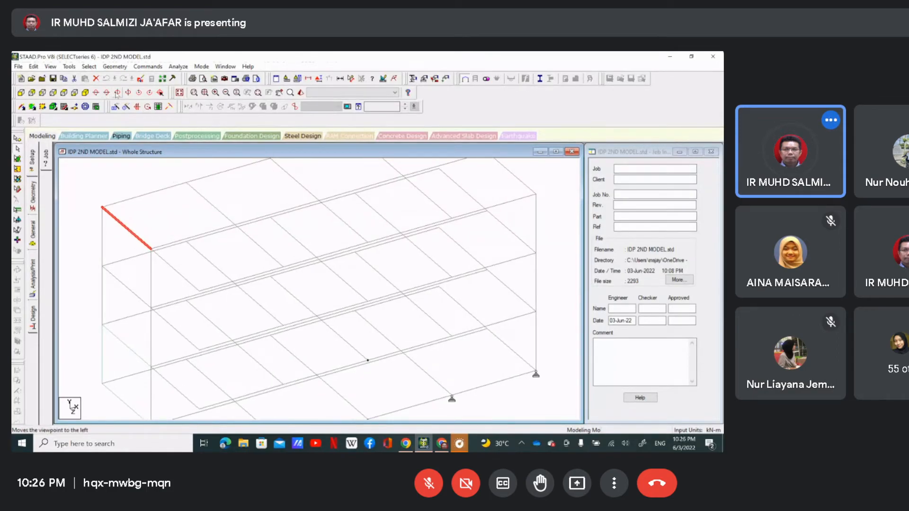
click(118, 93)
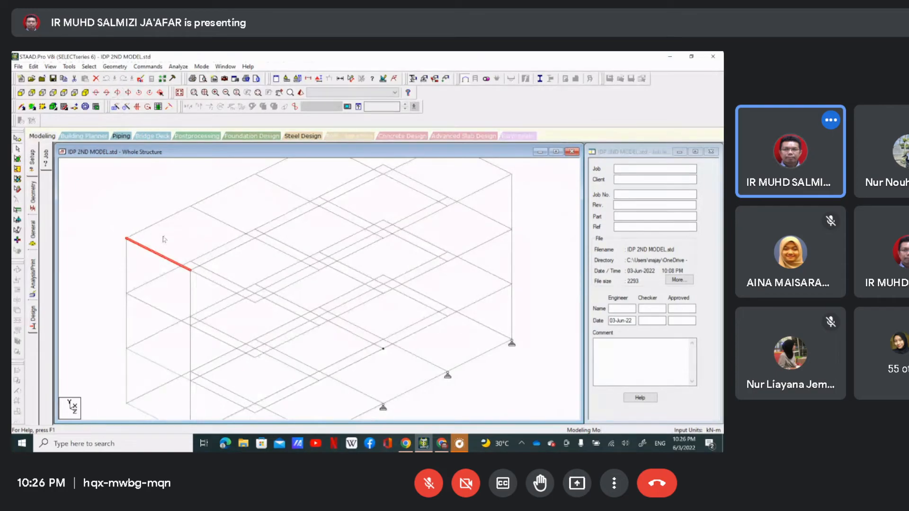
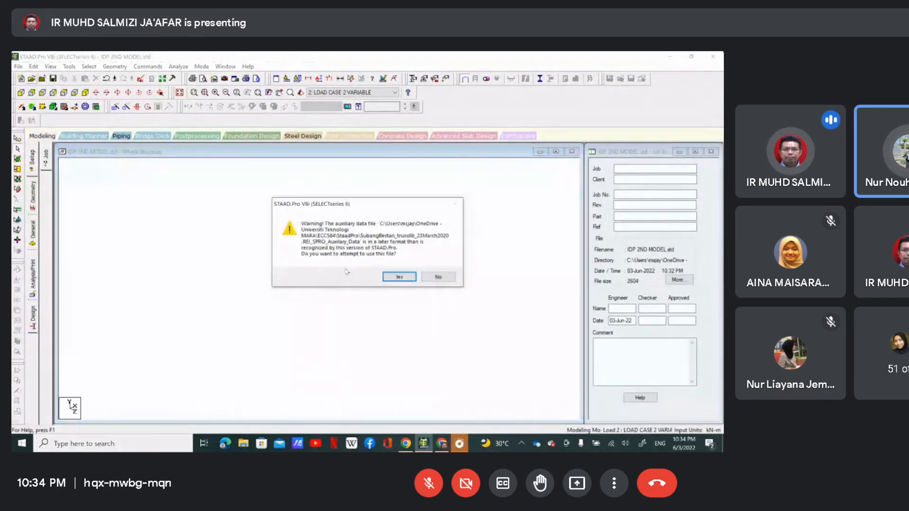
Load SubangBestari_truss6b_23March2020.std, agreeing to use its later-format auxiliary data file, and dismiss the file download notification.
click(407, 280)
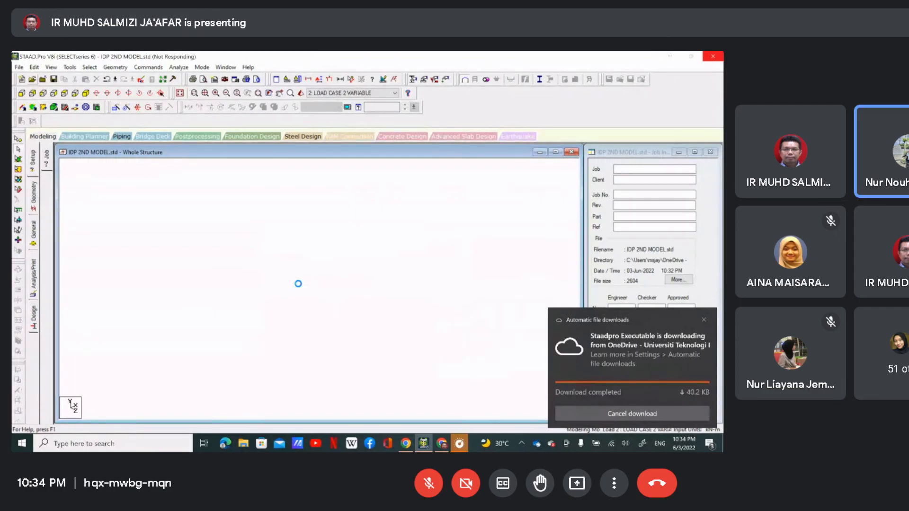
click(704, 320)
scroll(337, 338, up, 3)
scroll(337, 337, down, 3)
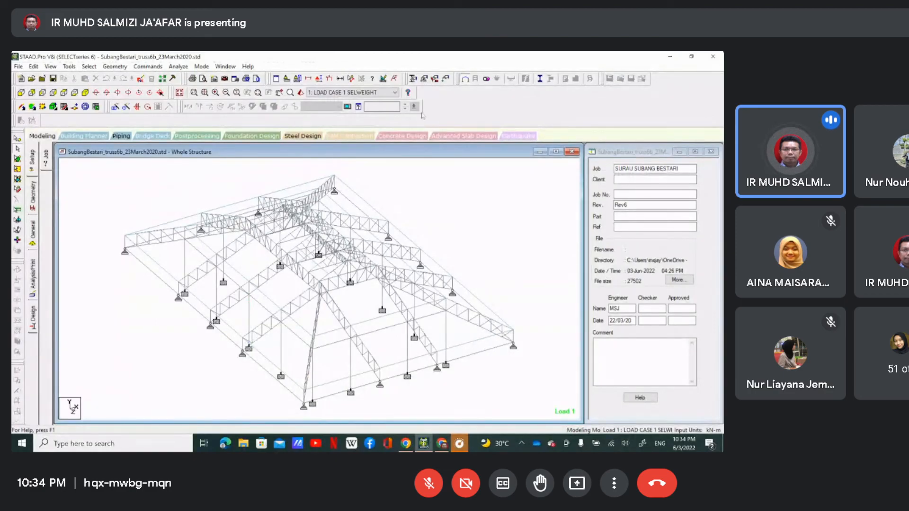
Display the roof truss structure's members as 3D full sections.
click(318, 79)
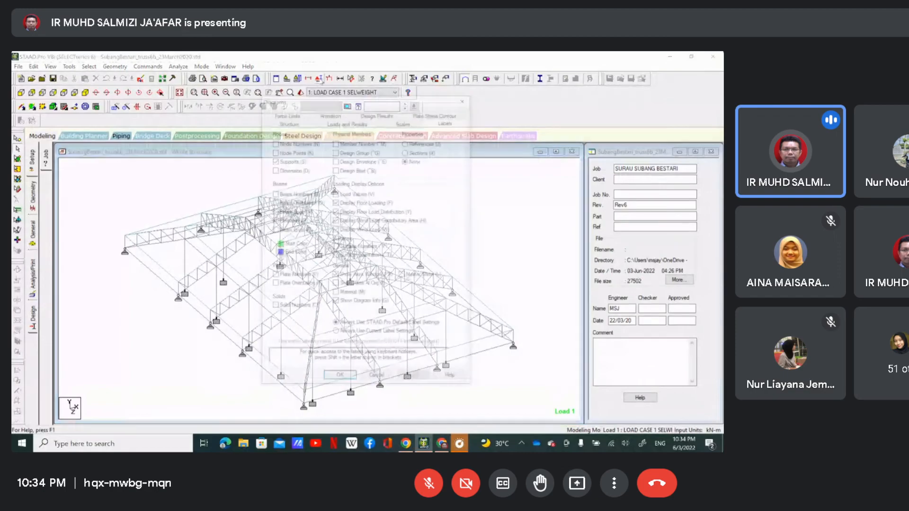
click(306, 124)
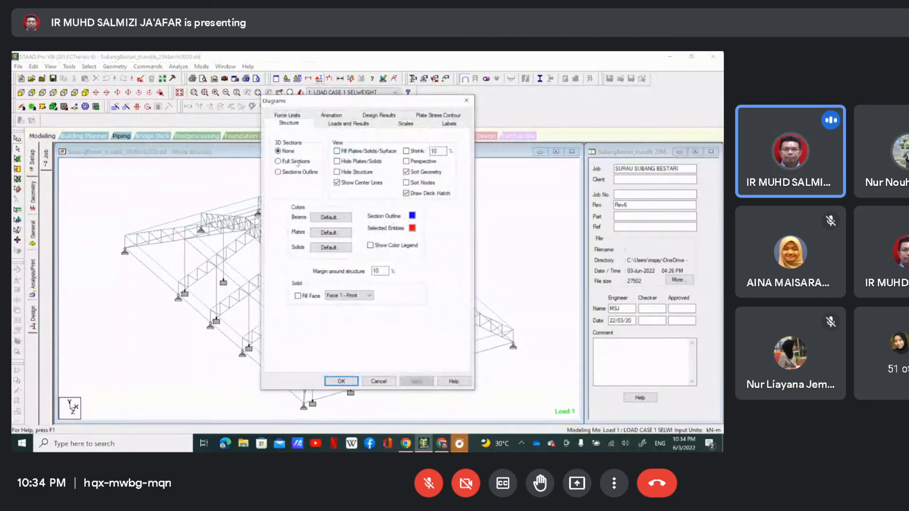
click(341, 381)
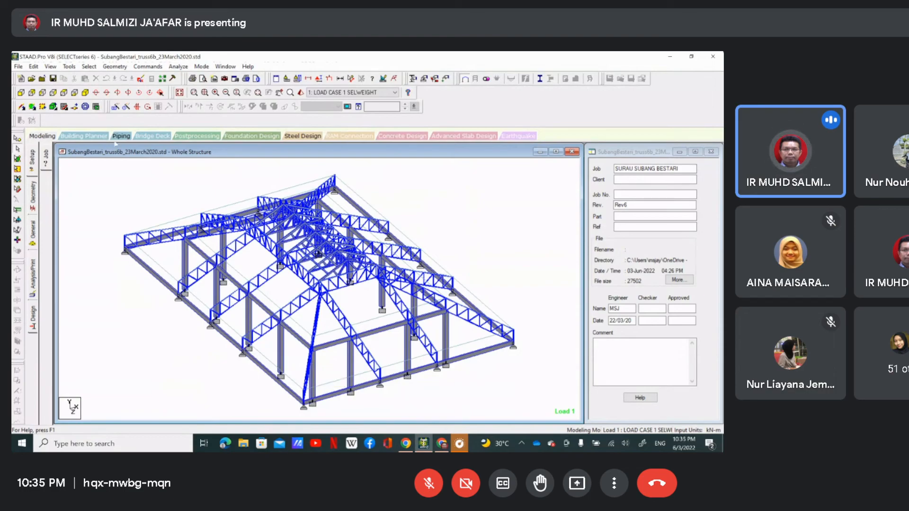
Rotate the roof truss model step by step to inspect its long side from another angle.
click(118, 92)
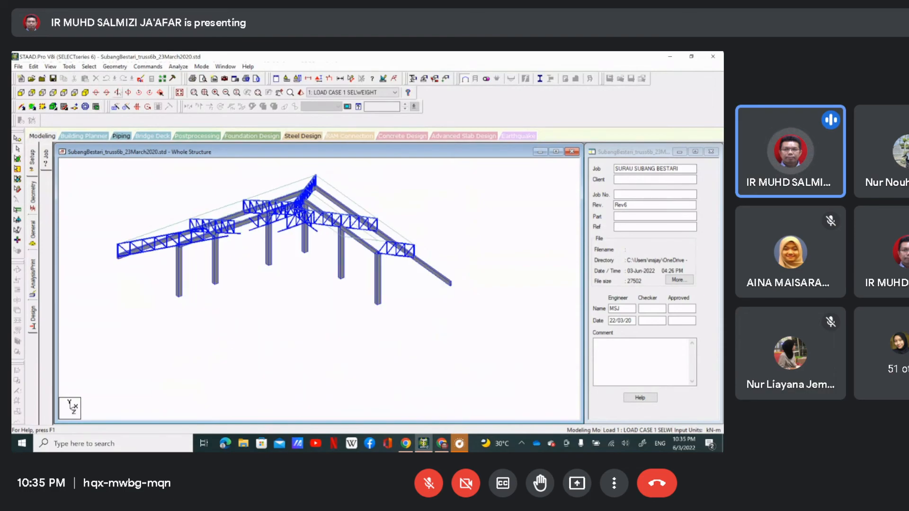
click(118, 91)
click(117, 91)
click(117, 91)
click(117, 91)
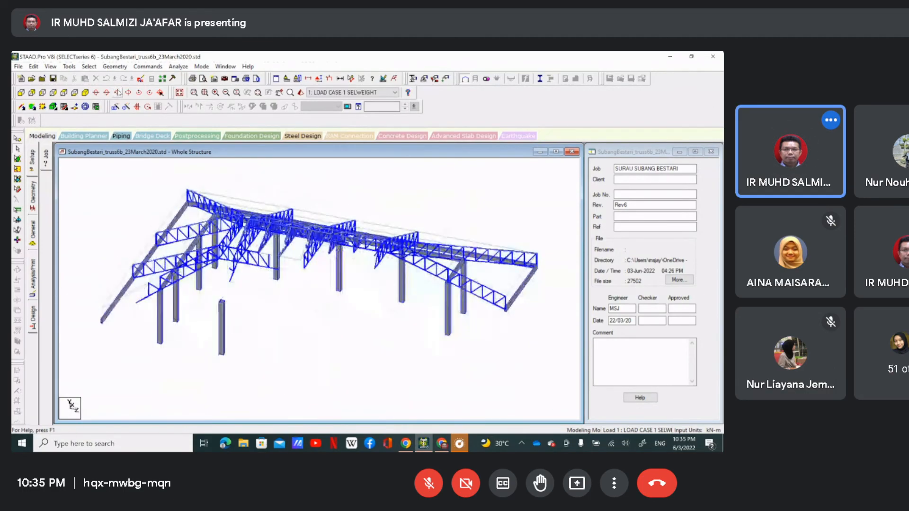
click(117, 91)
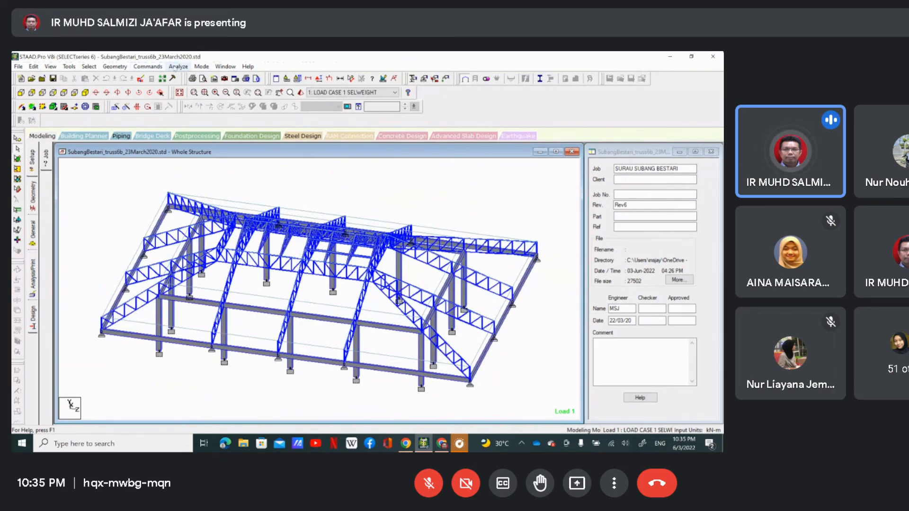
Review the model's input commands in the STAAD editor down to the steel and concrete design commands, and close the editor.
click(141, 79)
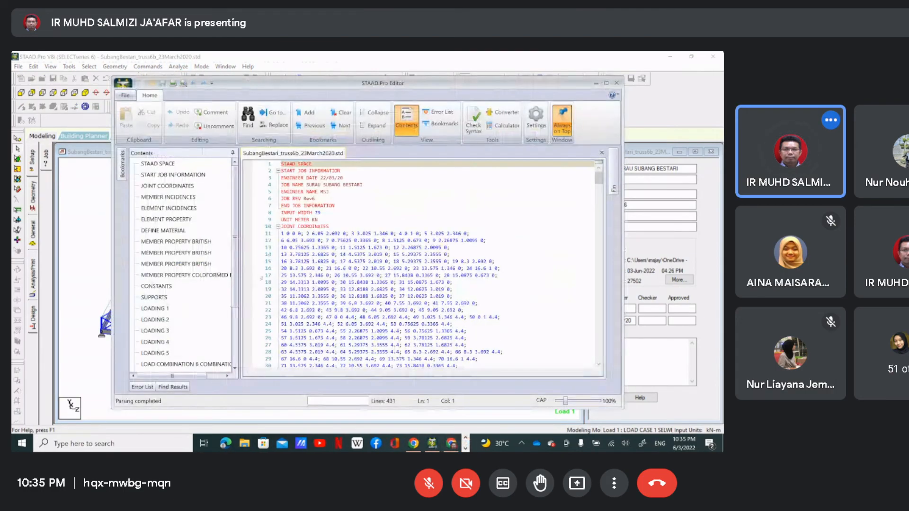
scroll(293, 295, down, 20)
scroll(294, 295, down, 20)
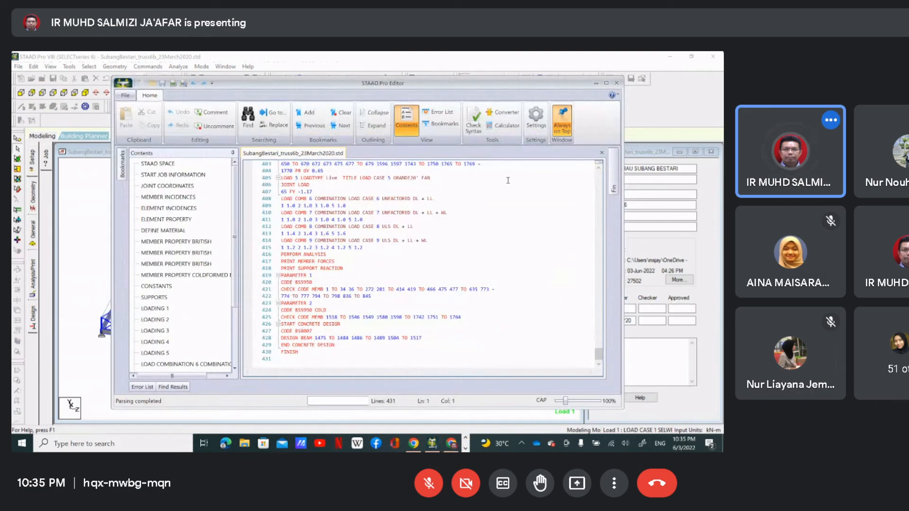
click(616, 83)
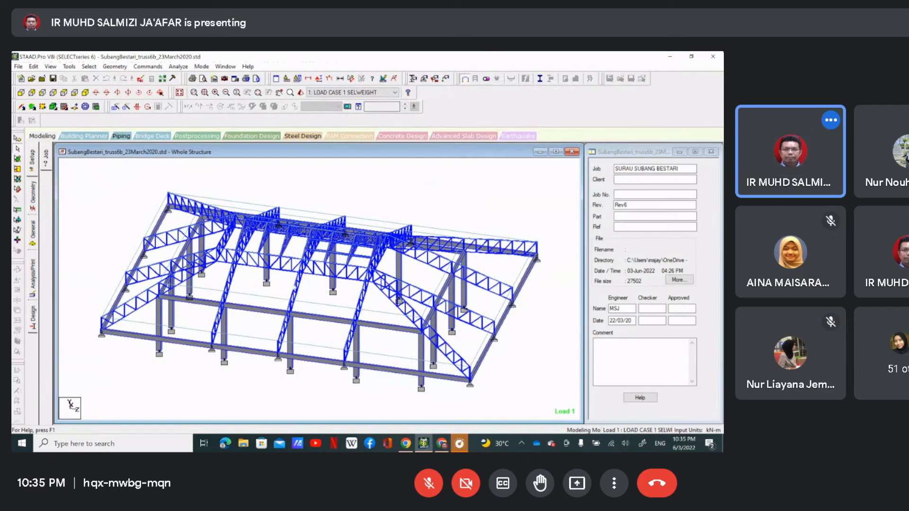
Return the roof truss structure to the isometric view and examine its trusses and columns up close.
click(85, 92)
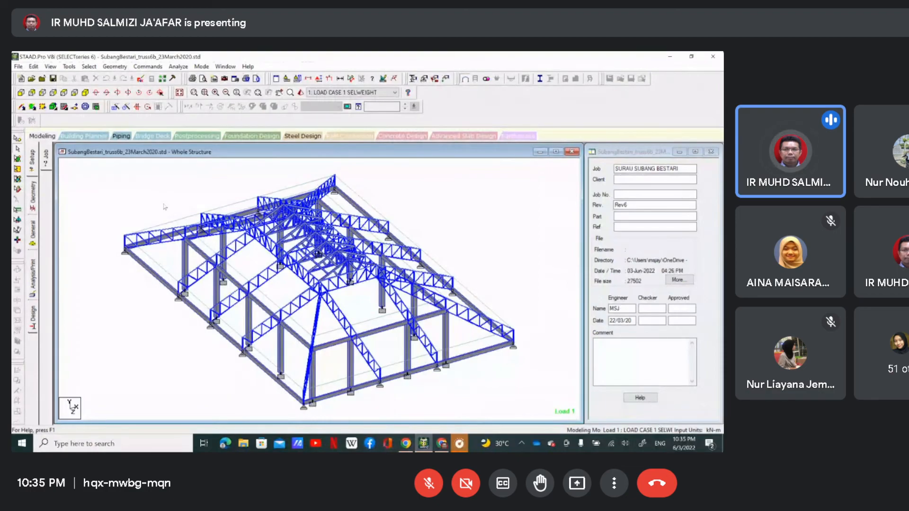
scroll(327, 306, up, 3)
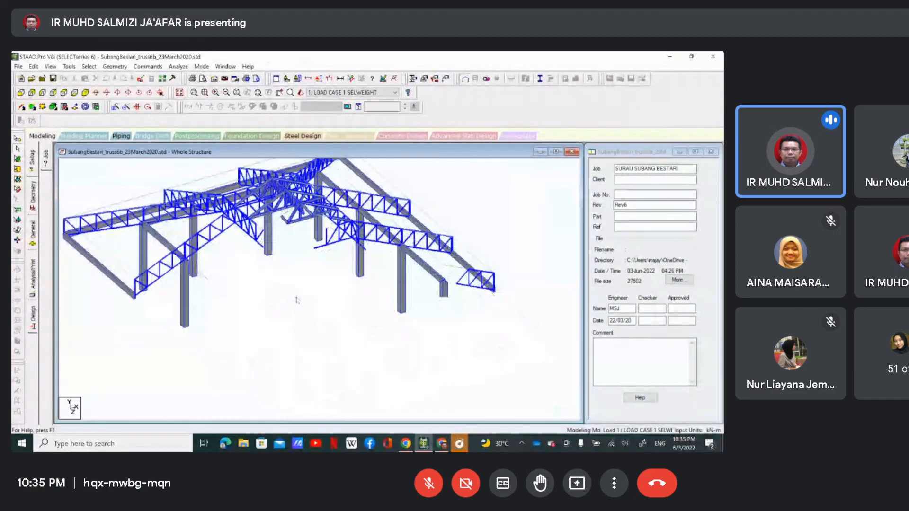
scroll(328, 306, up, 3)
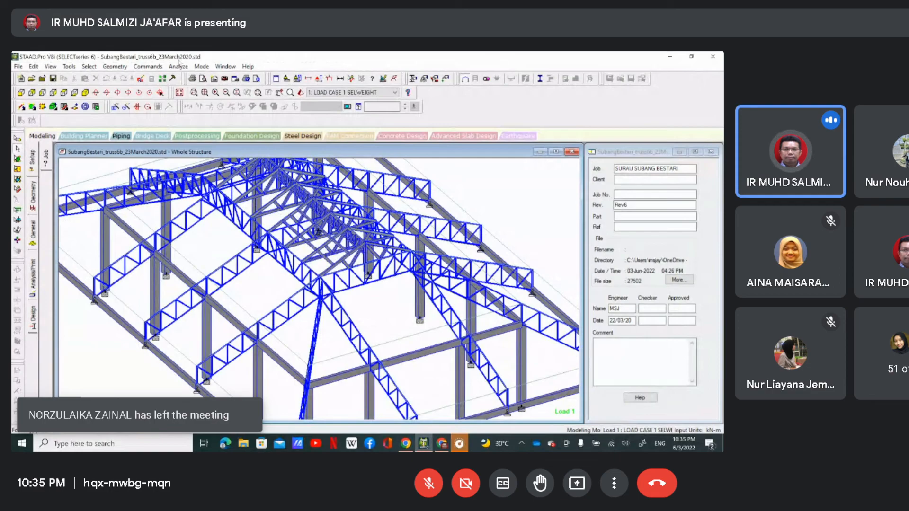
scroll(351, 244, up, 5)
scroll(351, 256, down, 4)
scroll(352, 262, up, 2)
scroll(352, 264, down, 2)
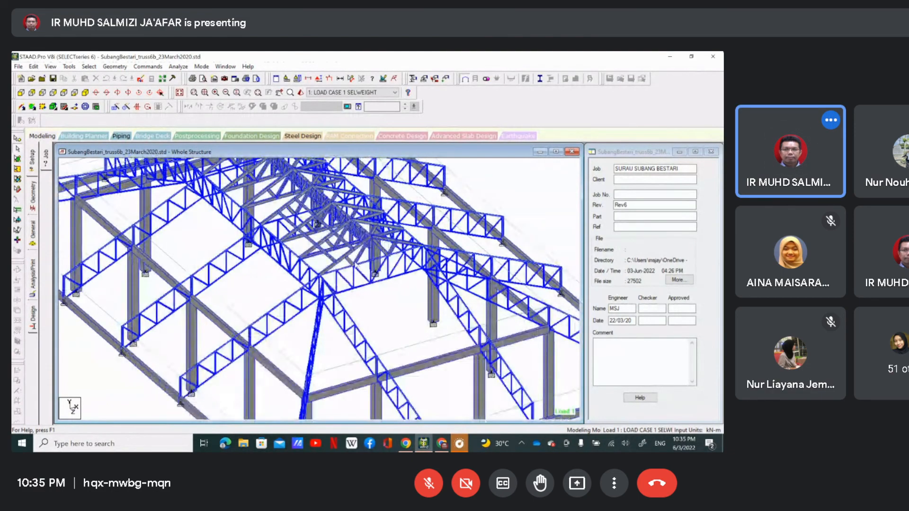
scroll(225, 226, up, 3)
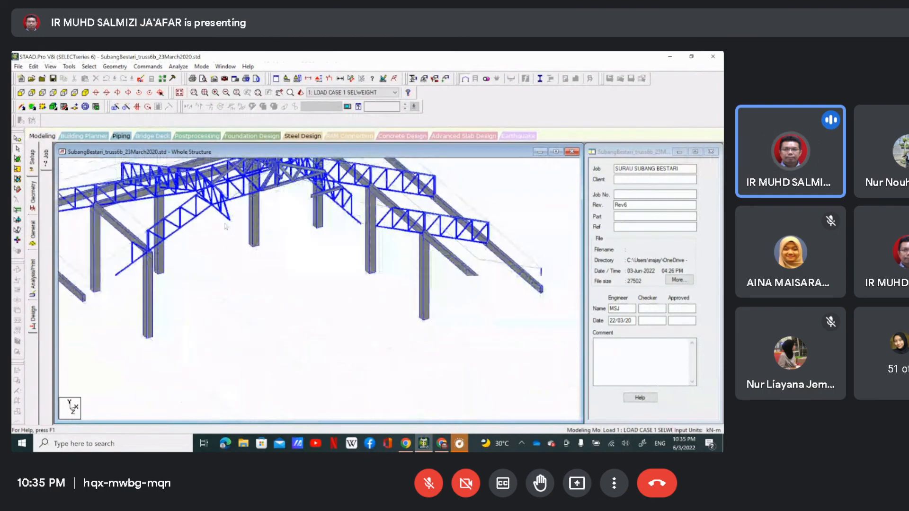
scroll(225, 227, down, 2)
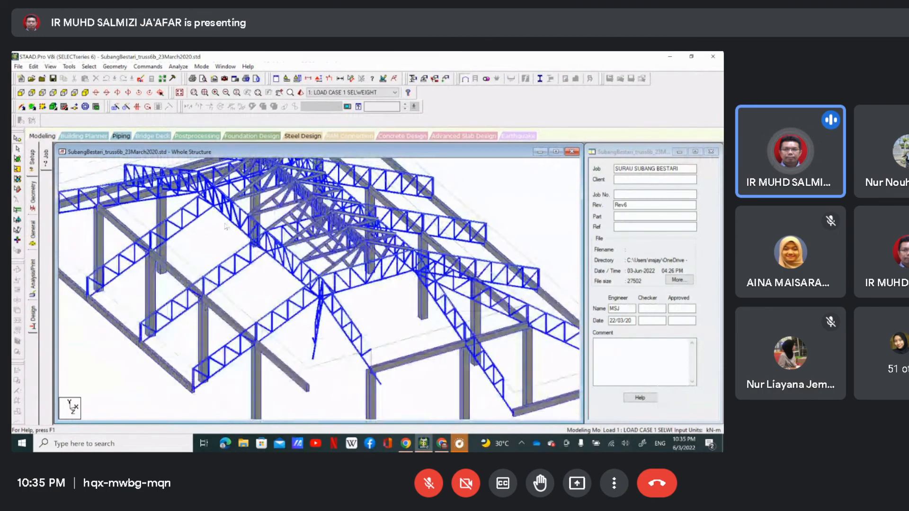
Run the analysis of the roof truss model and finish with the option to stay in modeling mode.
click(176, 68)
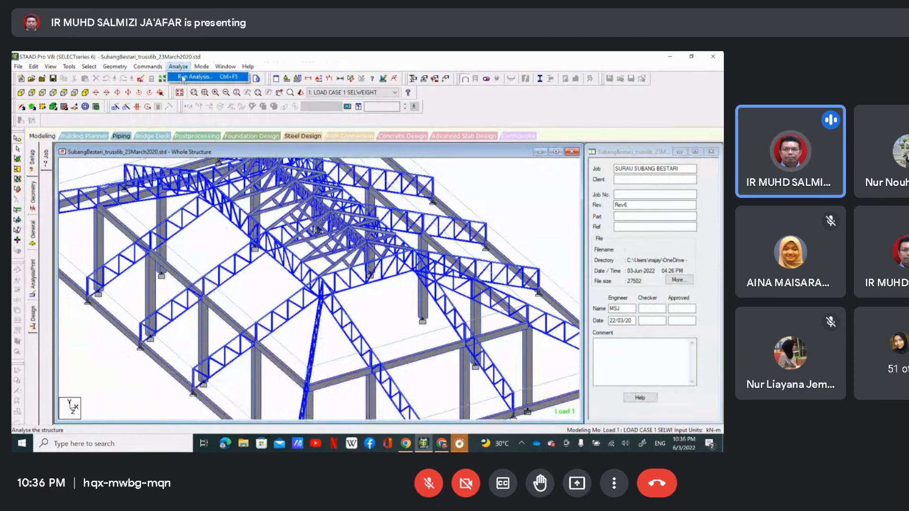
click(188, 77)
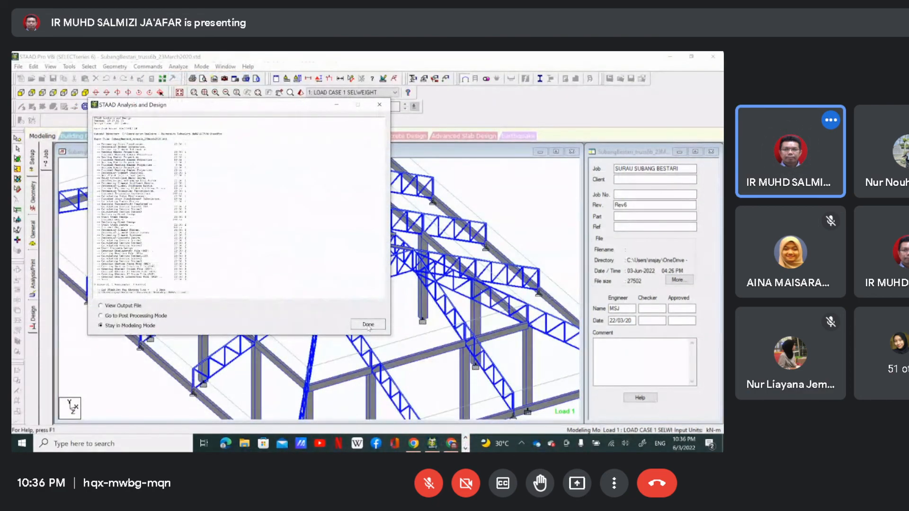
click(368, 325)
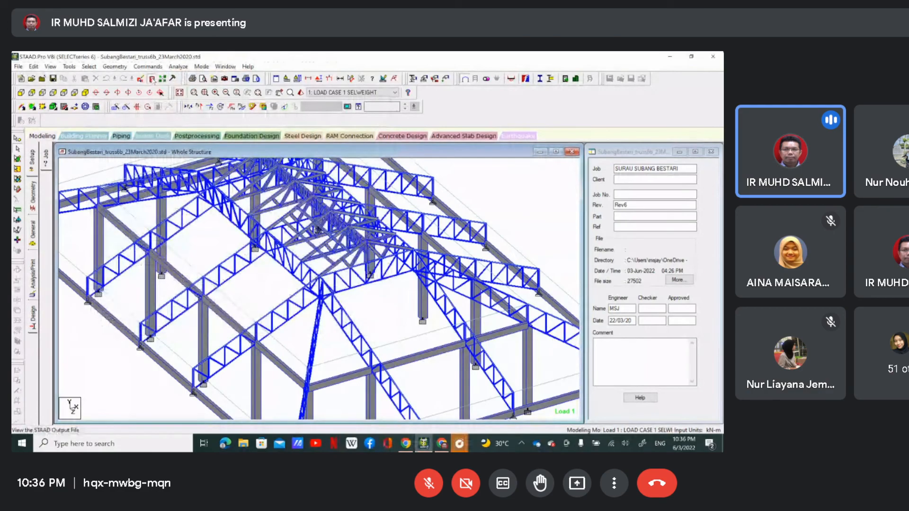
Open the analysis output file and review the first steel design results, checking the members' pass status and ratios.
click(152, 79)
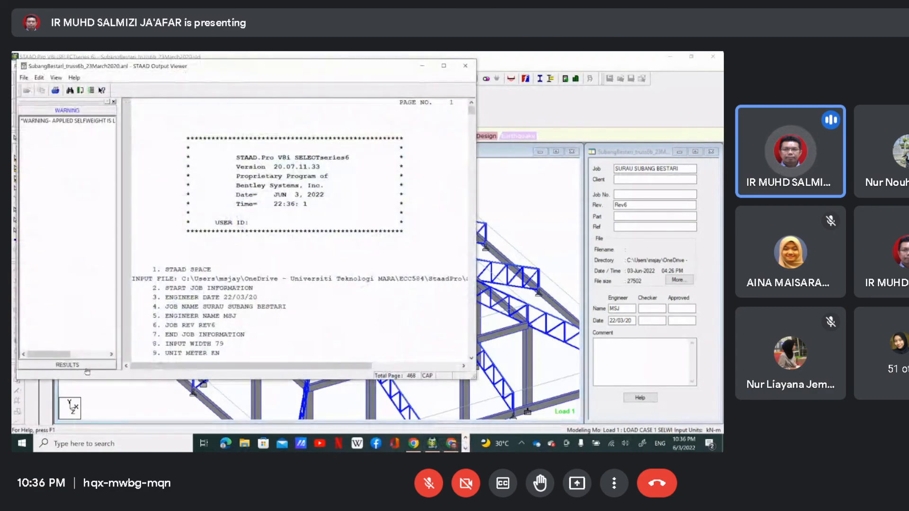
click(87, 368)
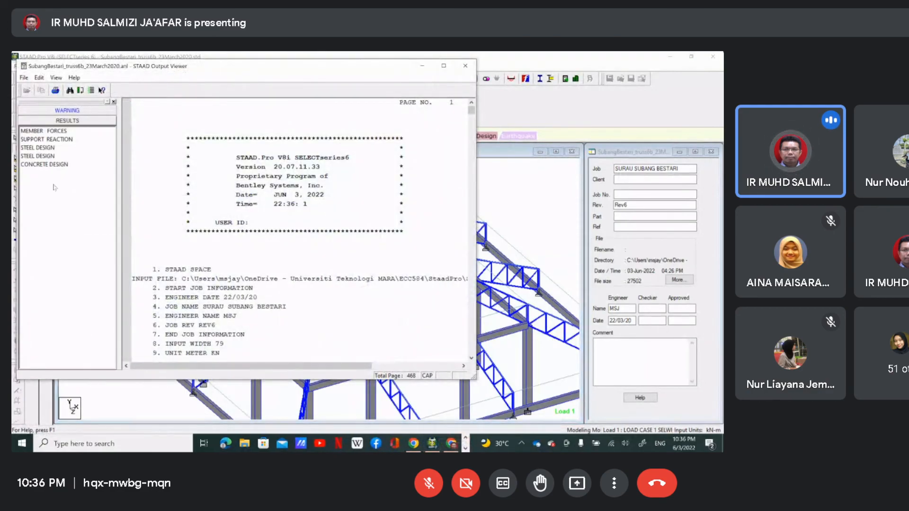
click(51, 148)
scroll(345, 288, down, 1)
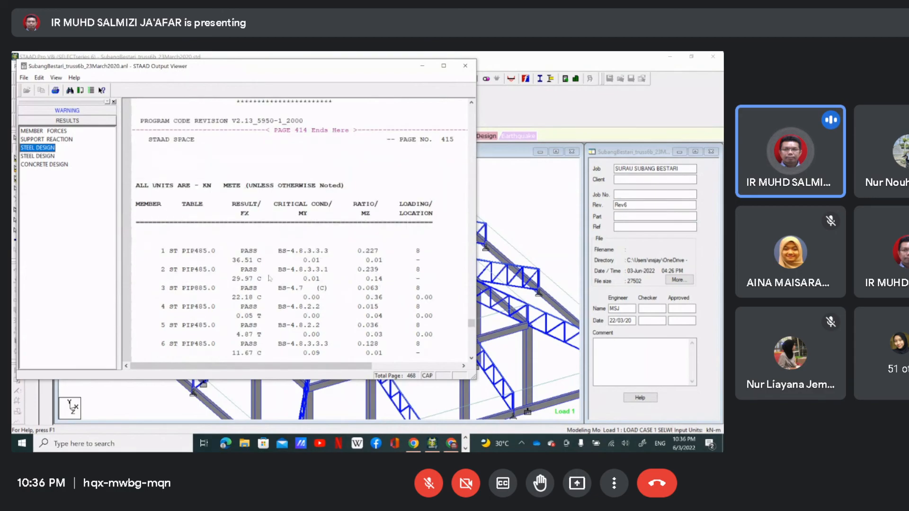
scroll(247, 283, down, 1)
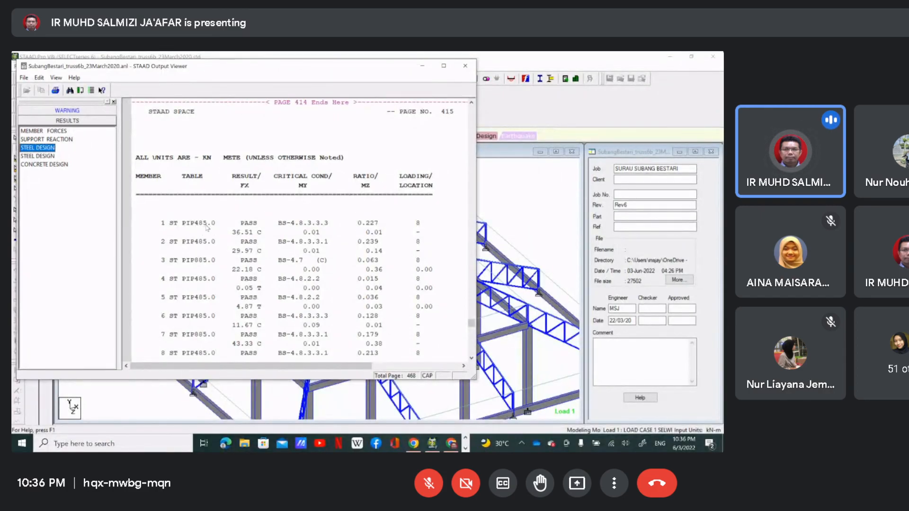
scroll(249, 232, down, 3)
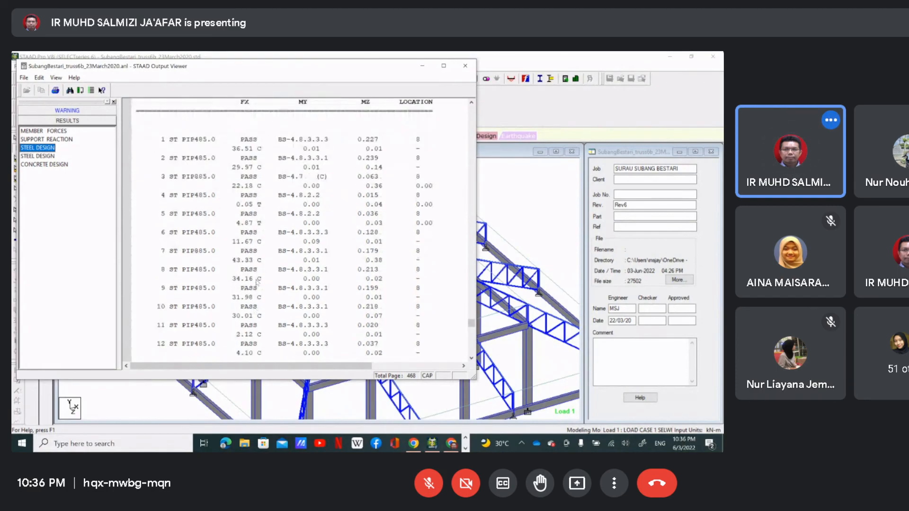
scroll(246, 148, up, 1)
scroll(282, 213, down, 5)
scroll(282, 213, down, 12)
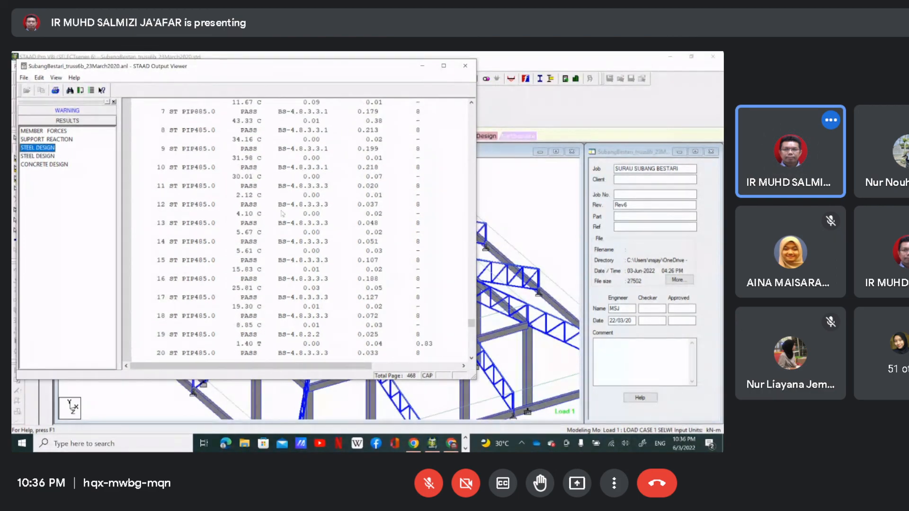
scroll(282, 214, down, 12)
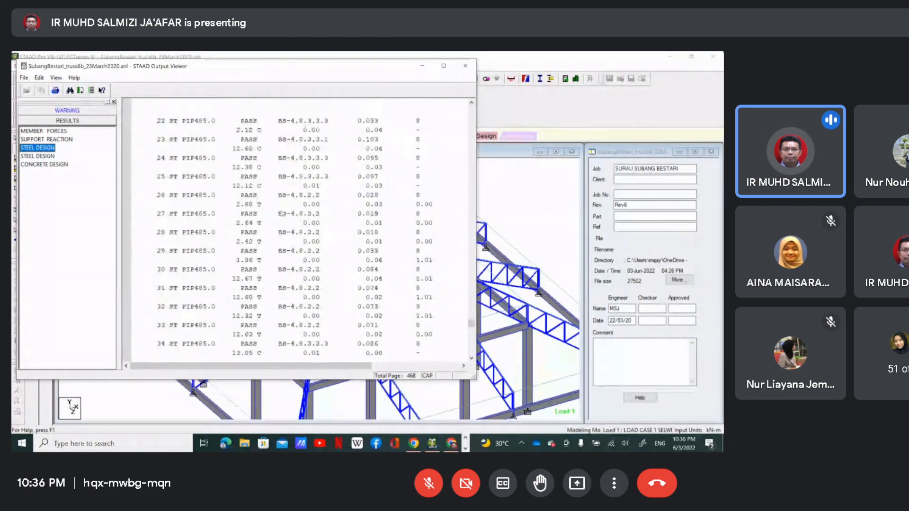
scroll(282, 213, down, 10)
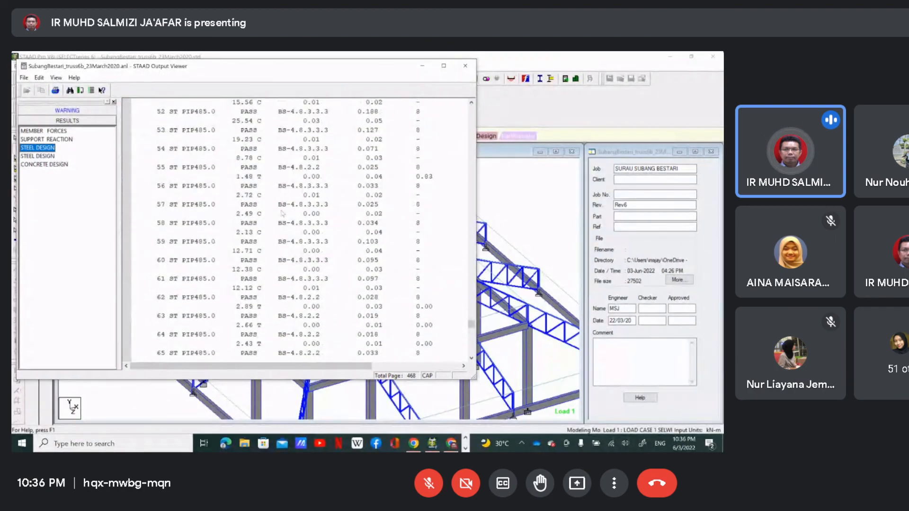
scroll(283, 213, down, 1)
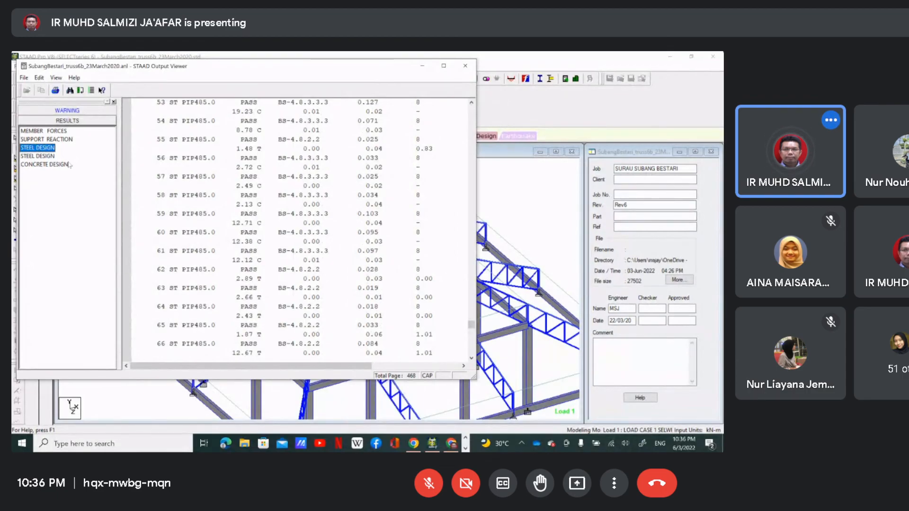
Compare the BS5950-5 cold-formed member checks in the second steel design results with the first steel design table.
click(39, 156)
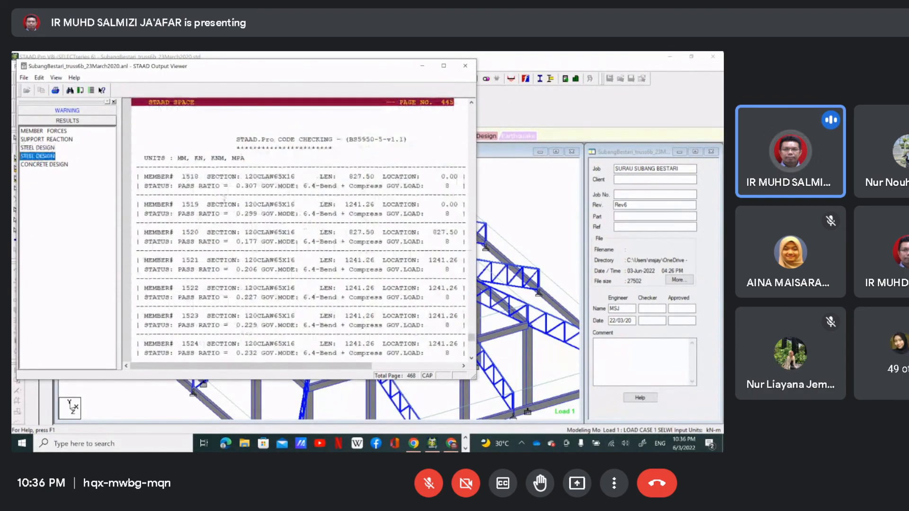
scroll(308, 220, down, 1)
scroll(308, 221, down, 4)
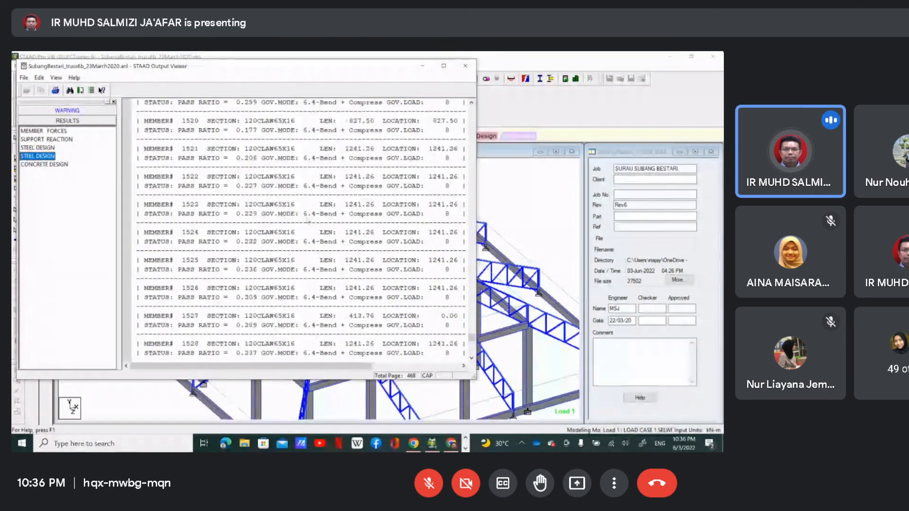
scroll(307, 221, up, 6)
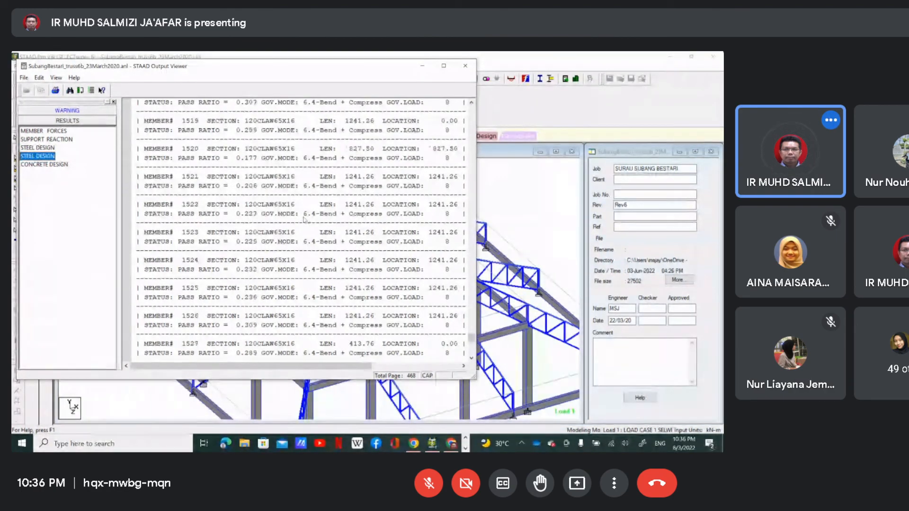
click(40, 148)
scroll(259, 312, down, 3)
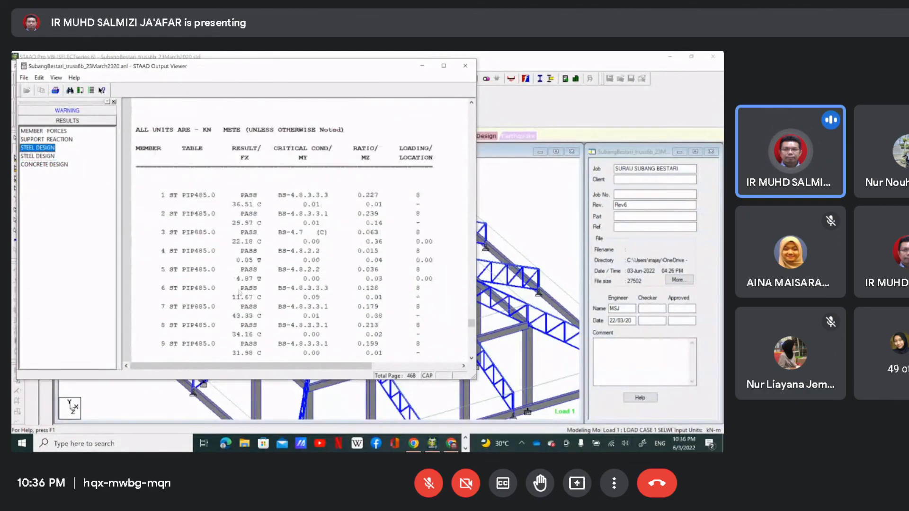
Review the BS8007 concrete design results for flexure and shear of beams 1475 to 1477, and close the output file.
click(45, 164)
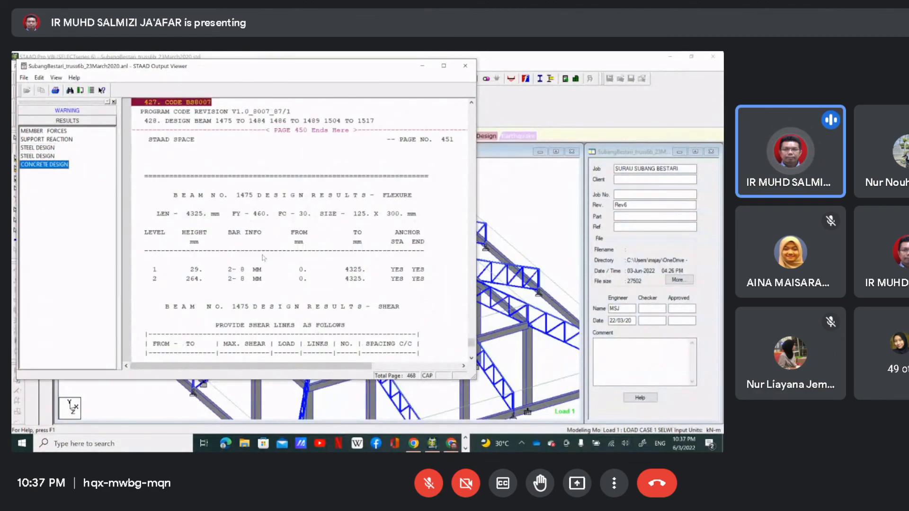
scroll(263, 256, up, 1)
scroll(259, 256, up, 9)
scroll(258, 253, down, 10)
scroll(256, 248, down, 7)
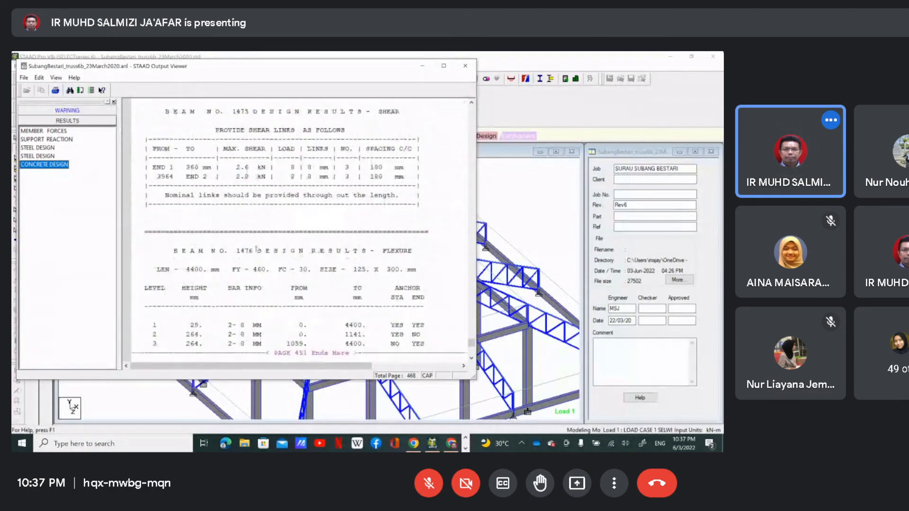
scroll(256, 249, down, 2)
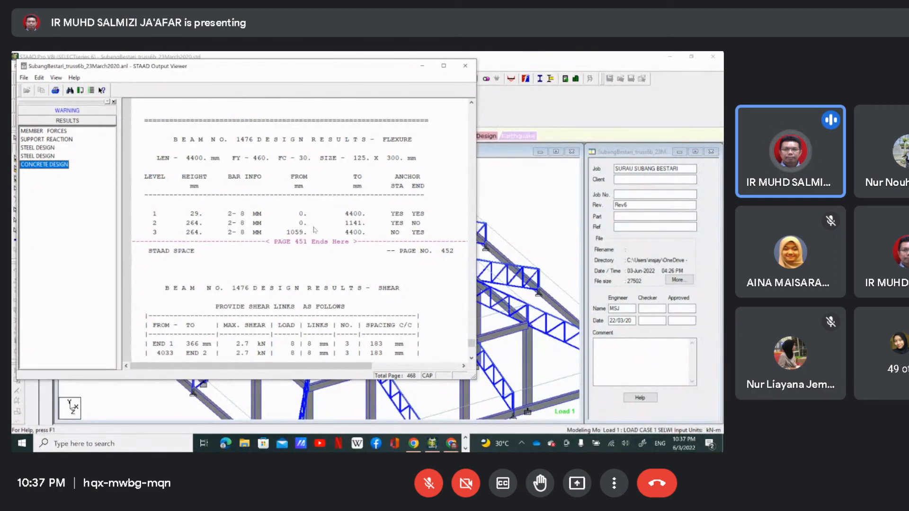
scroll(413, 124, down, 10)
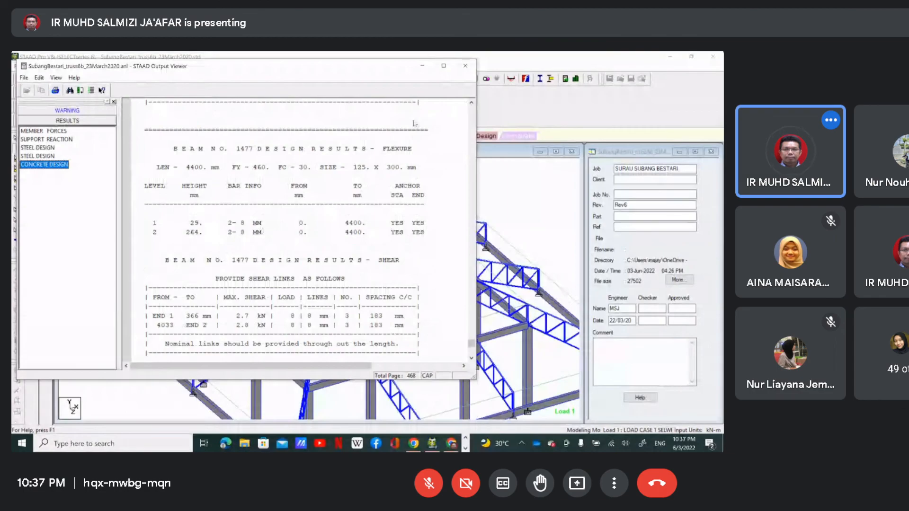
click(465, 66)
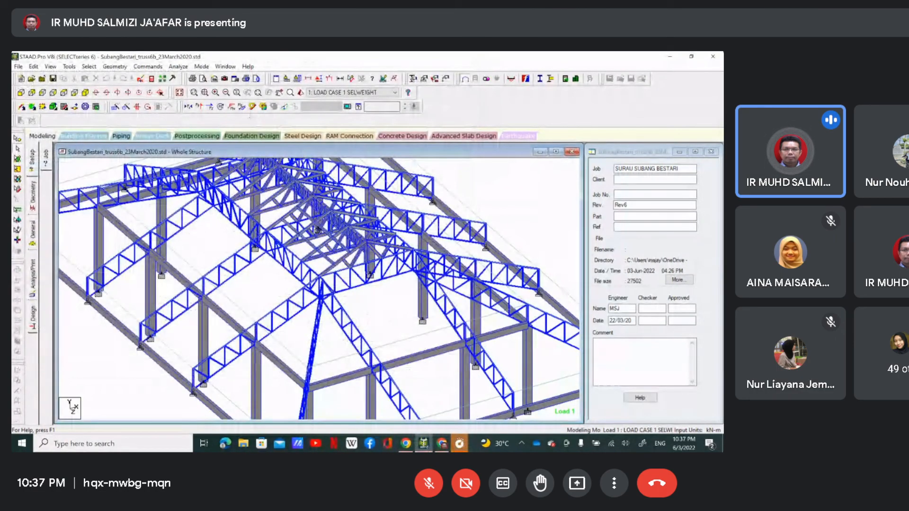
Turn the Bending Z diagram for load case 1 on for the whole structure and hide it again.
click(241, 107)
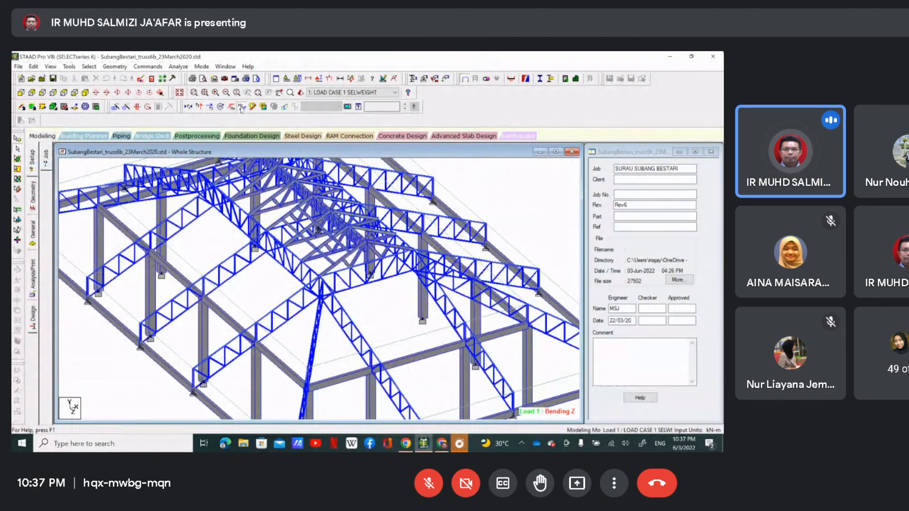
click(242, 108)
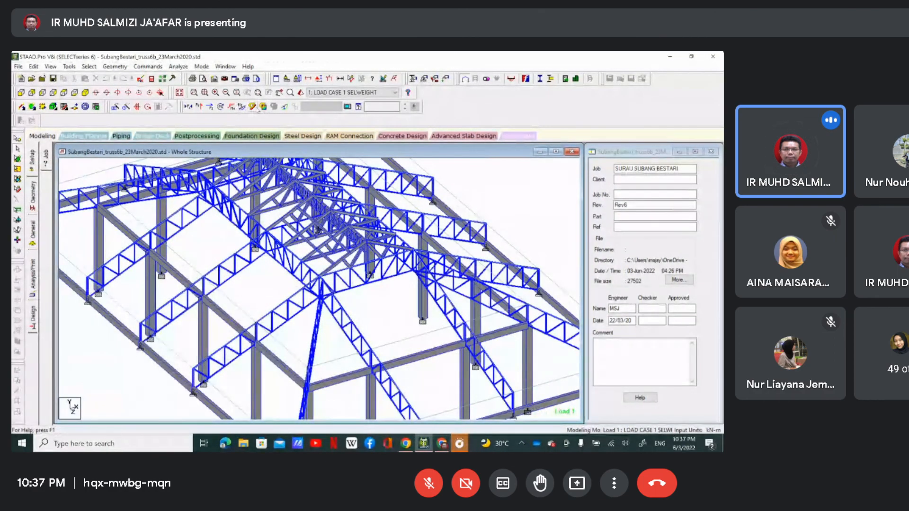
Display the beam stress diagram for load case 1 on the whole structure, inspect it at the trusses, and hide it again.
click(253, 108)
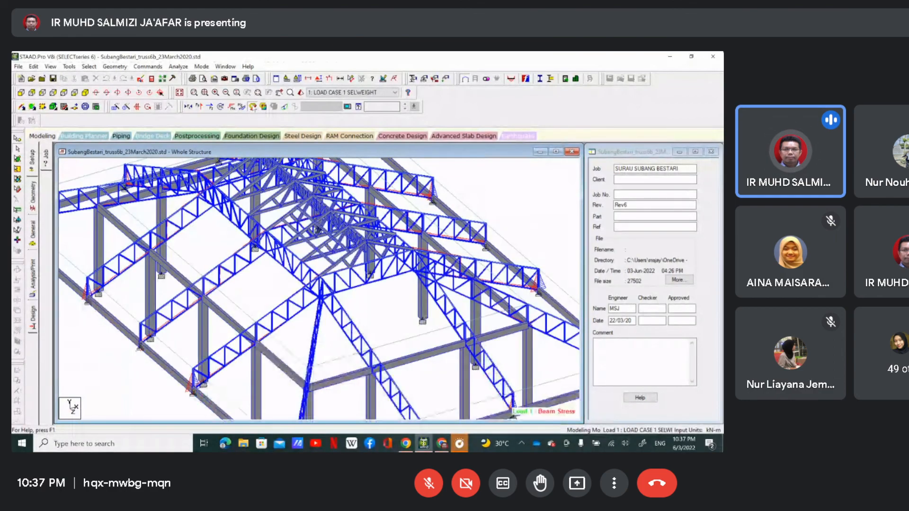
scroll(527, 296, up, 5)
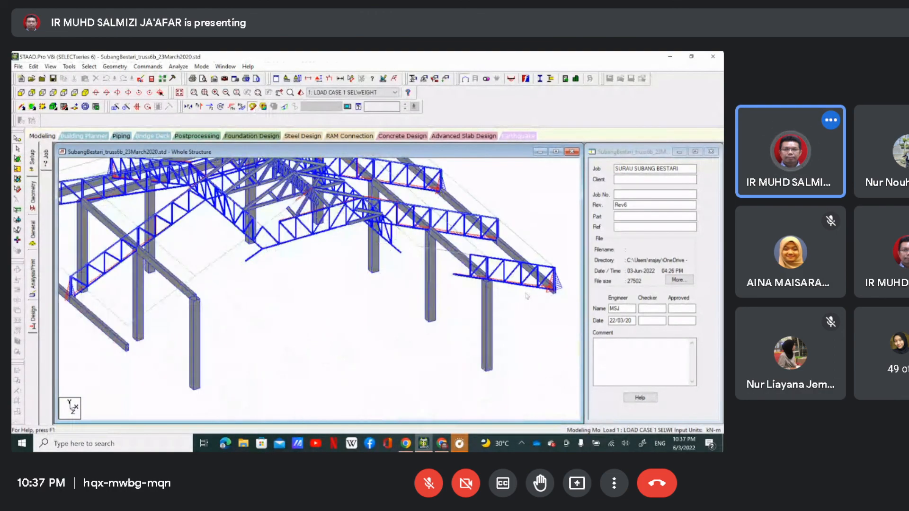
scroll(527, 296, down, 4)
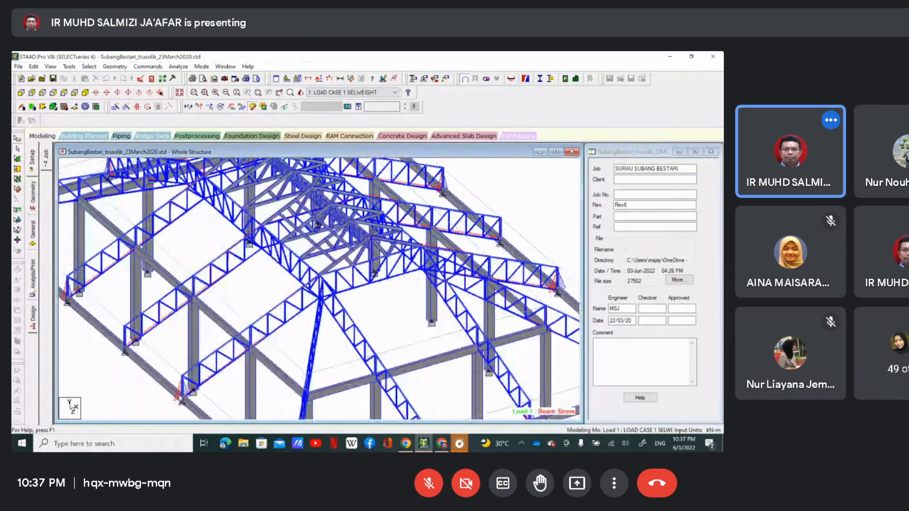
scroll(320, 289, up, 2)
scroll(240, 338, down, 1)
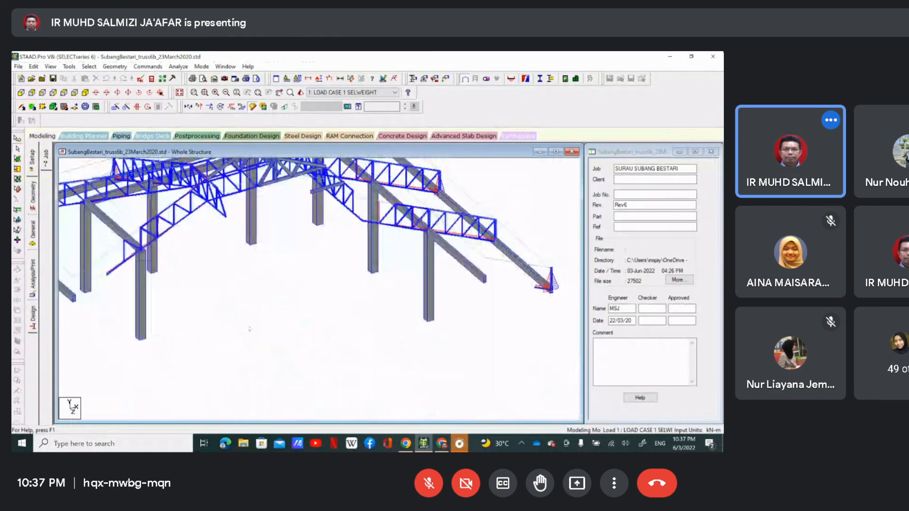
click(253, 106)
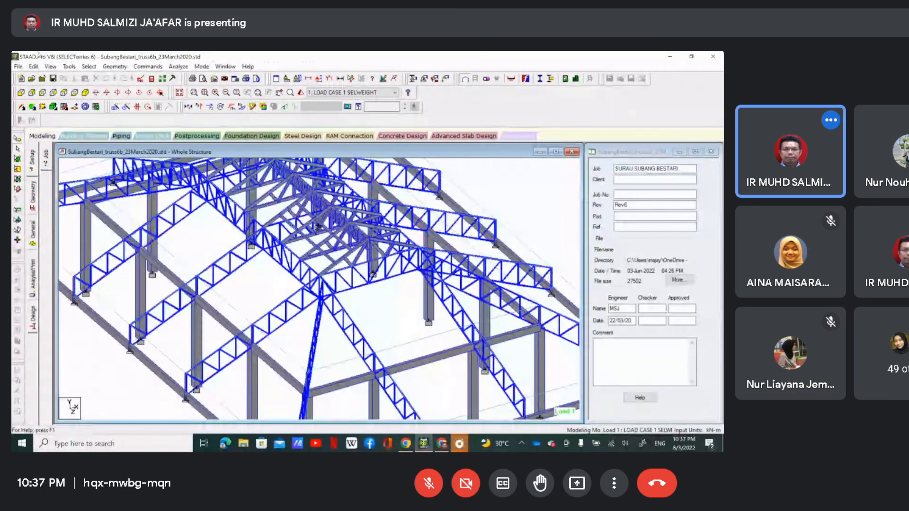
scroll(196, 230, down, 1)
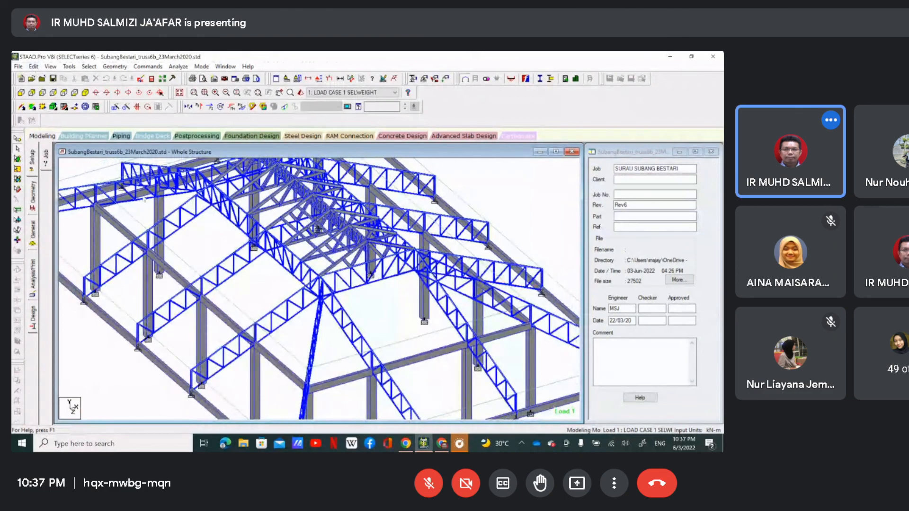
mouse_move(147, 202)
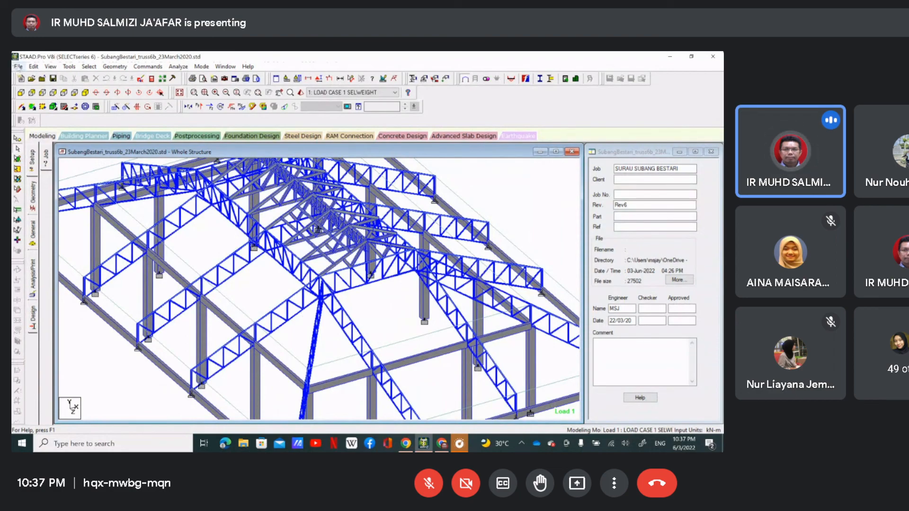
click(20, 67)
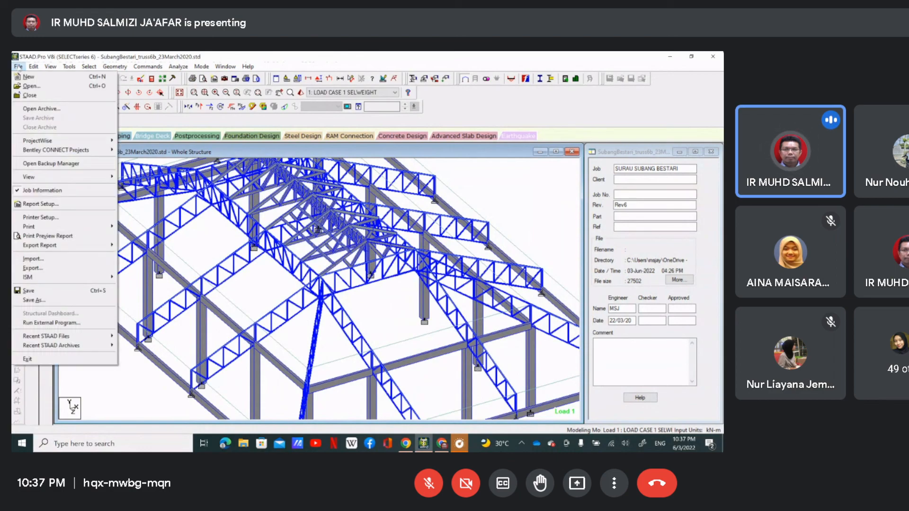
key(Right)
mouse_move(19, 67)
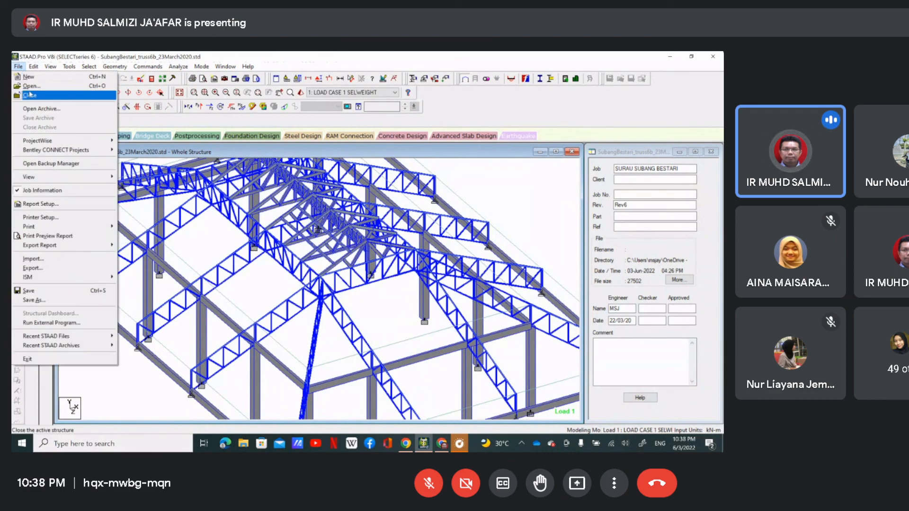
click(29, 87)
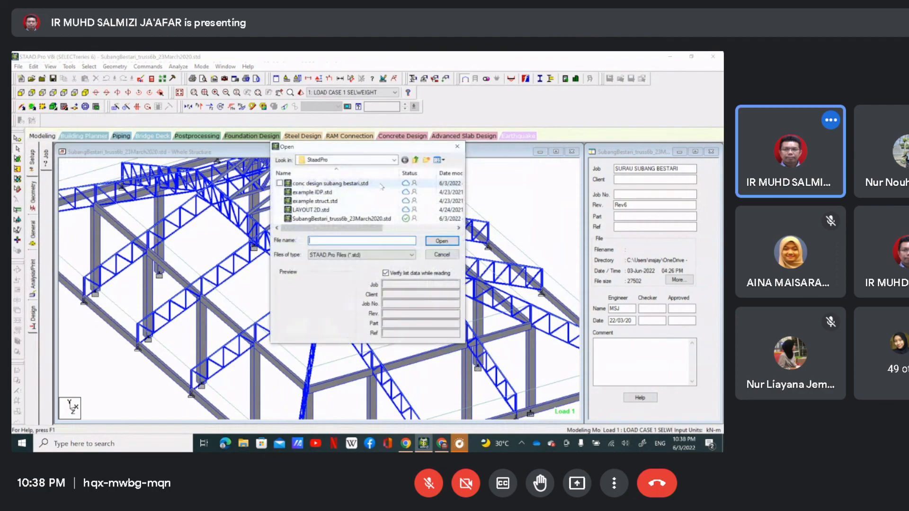
click(378, 160)
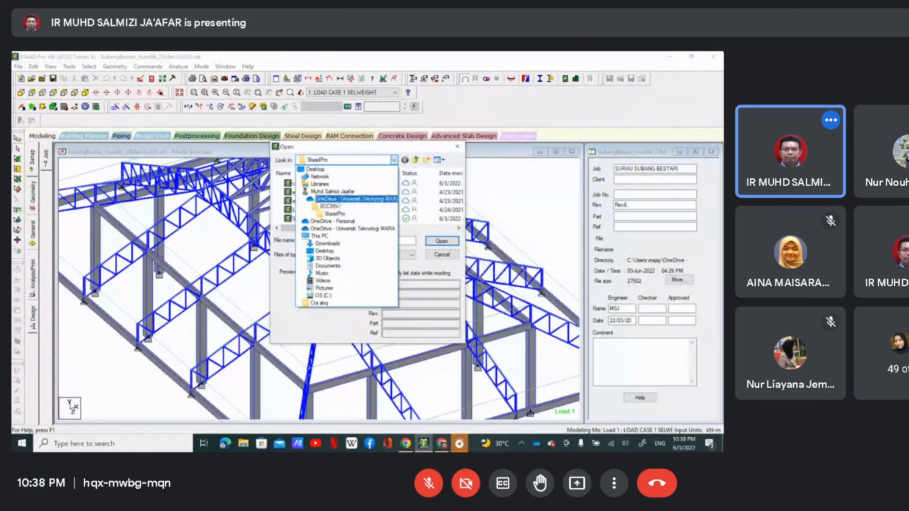
click(337, 199)
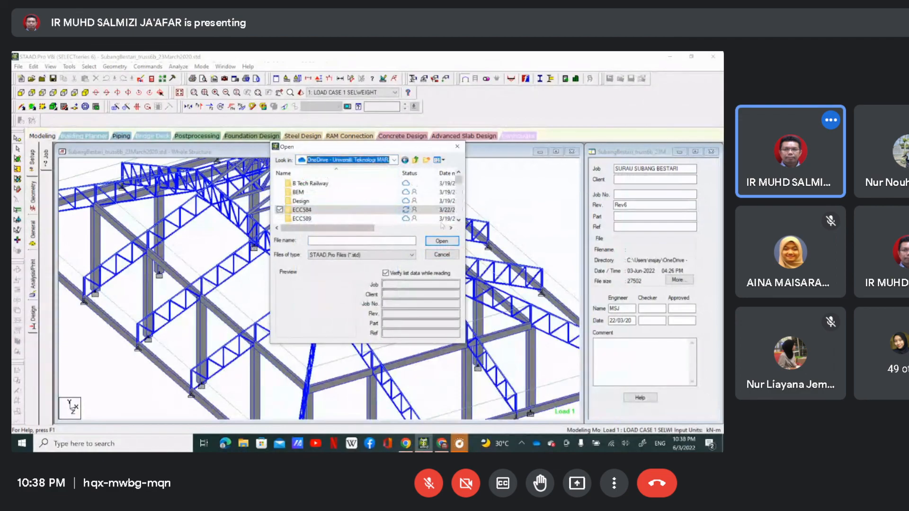
scroll(436, 211, down, 1)
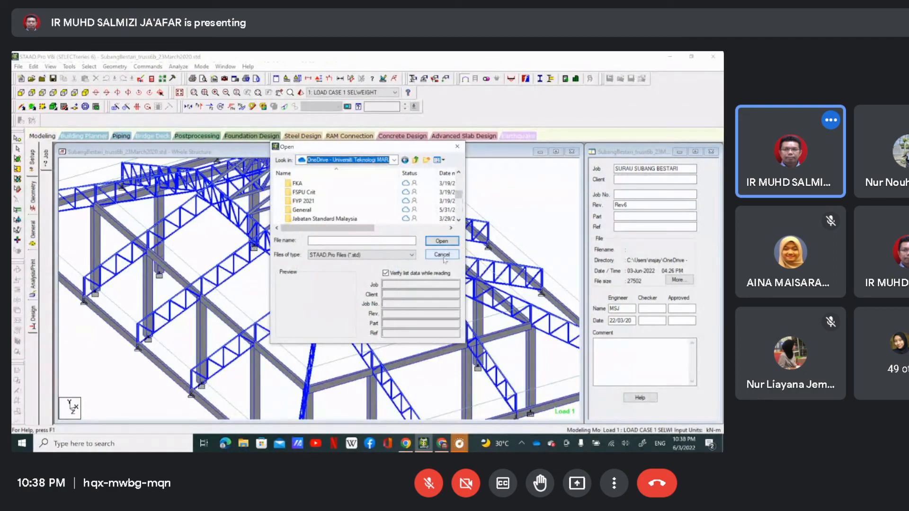
click(442, 255)
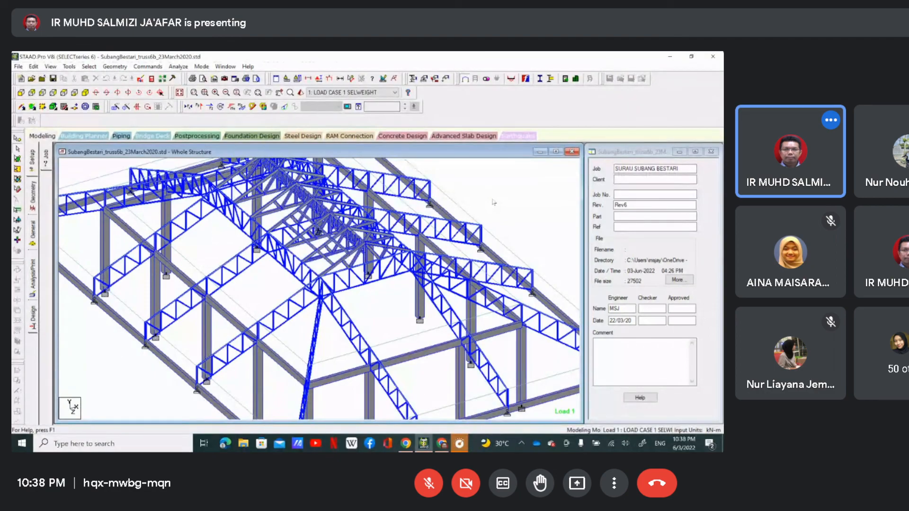
Close the roof truss model and exit the structural analysis program.
mouse_move(321, 232)
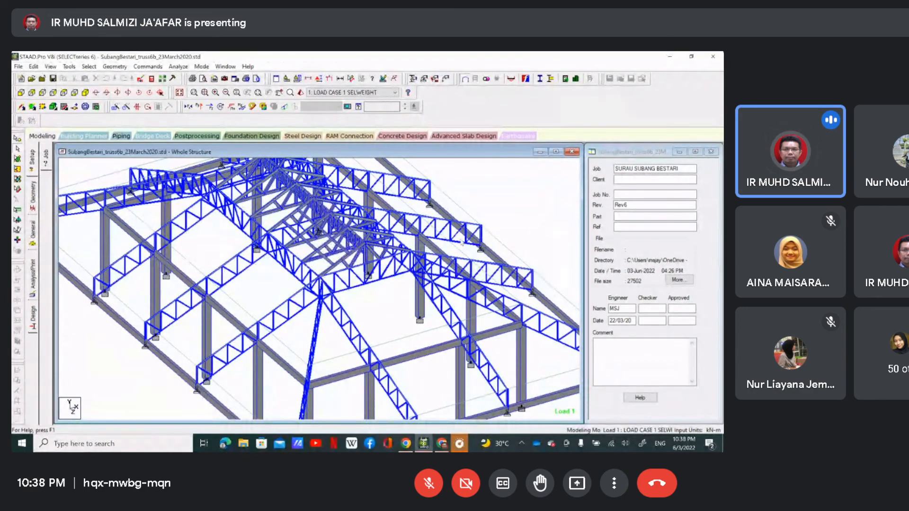
mouse_move(462, 242)
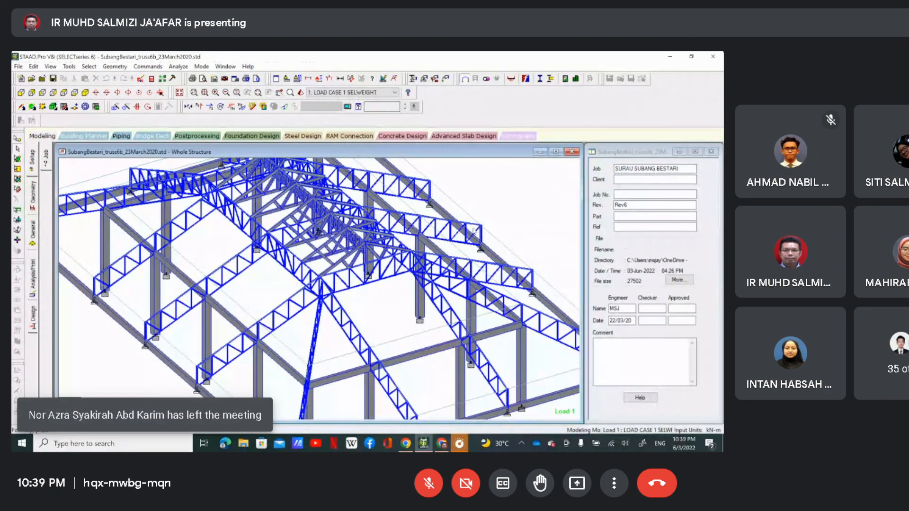
click(713, 56)
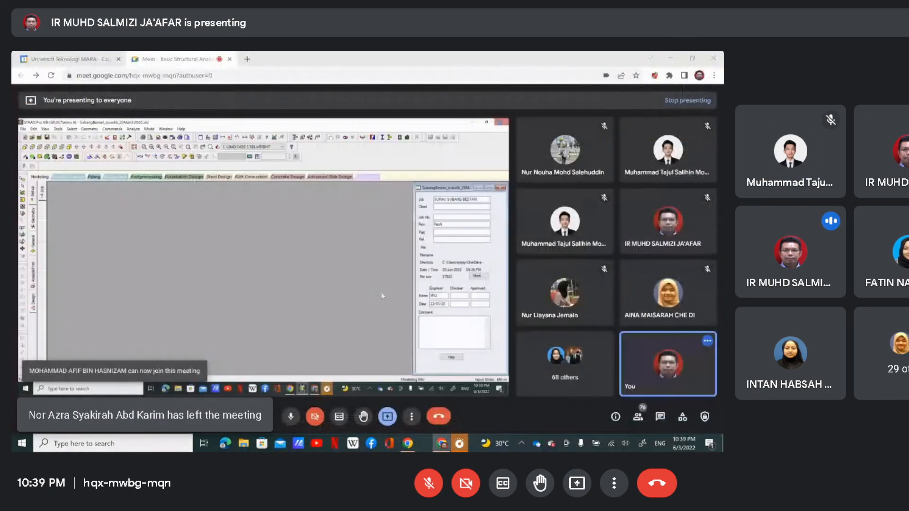